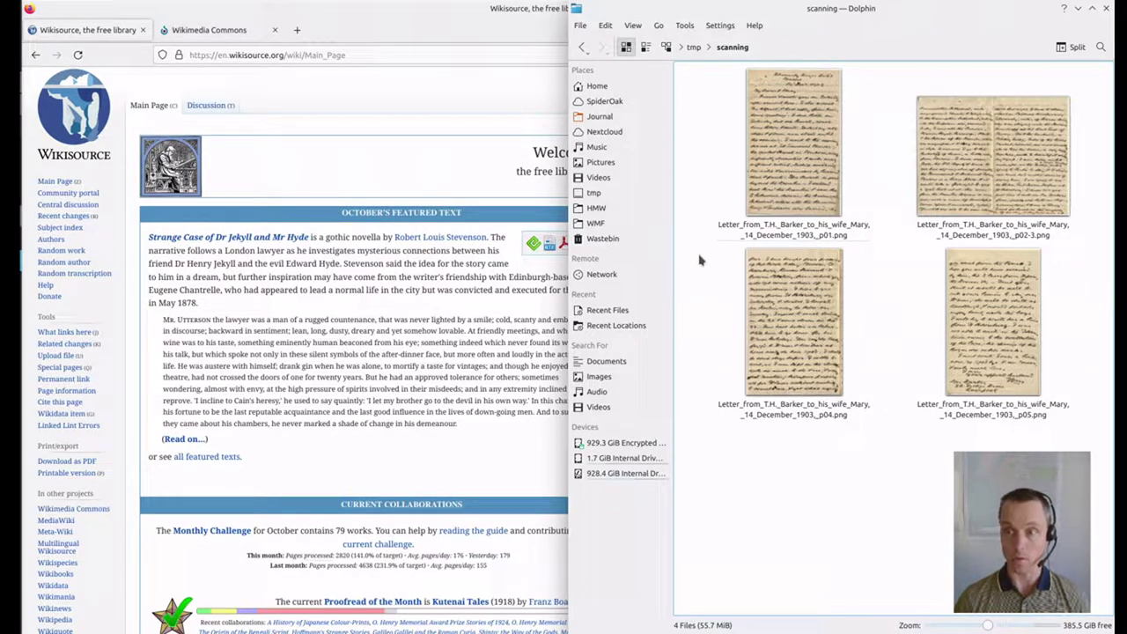
pyautogui.click(797, 192)
pyautogui.doubleClick(798, 192)
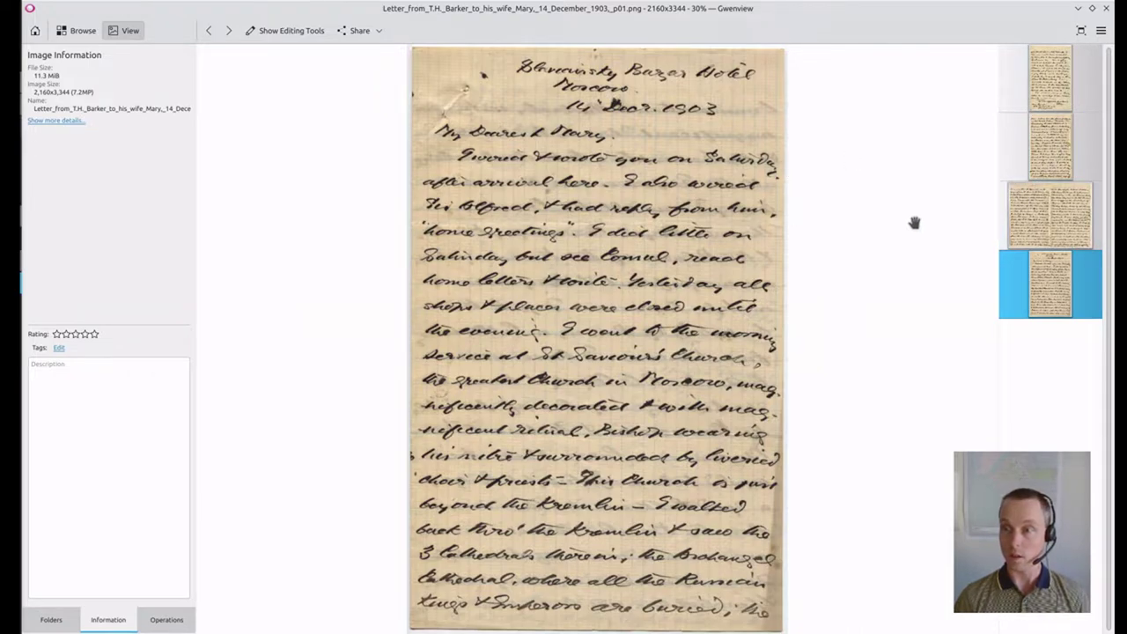
pyautogui.click(1044, 227)
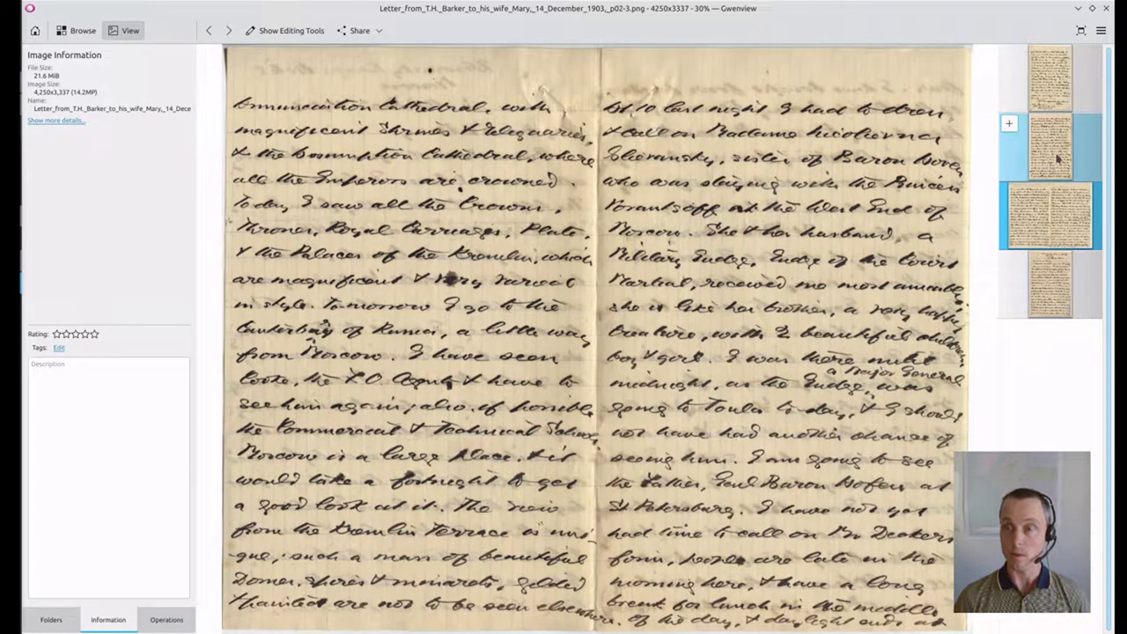
pyautogui.click(1058, 157)
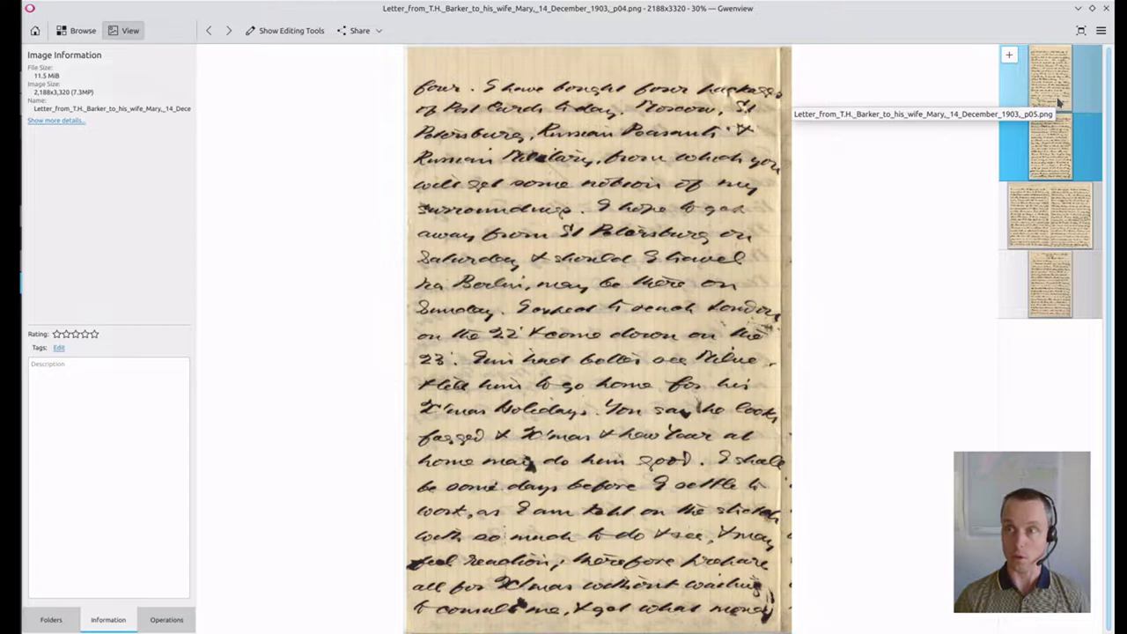
pyautogui.click(1059, 104)
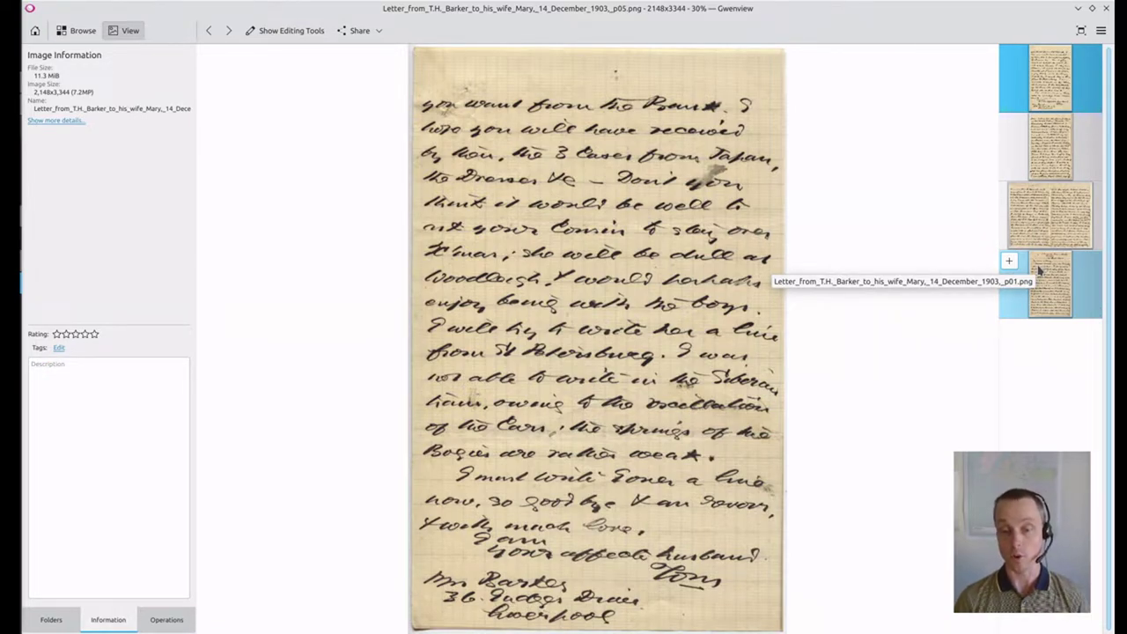
pyautogui.click(1039, 272)
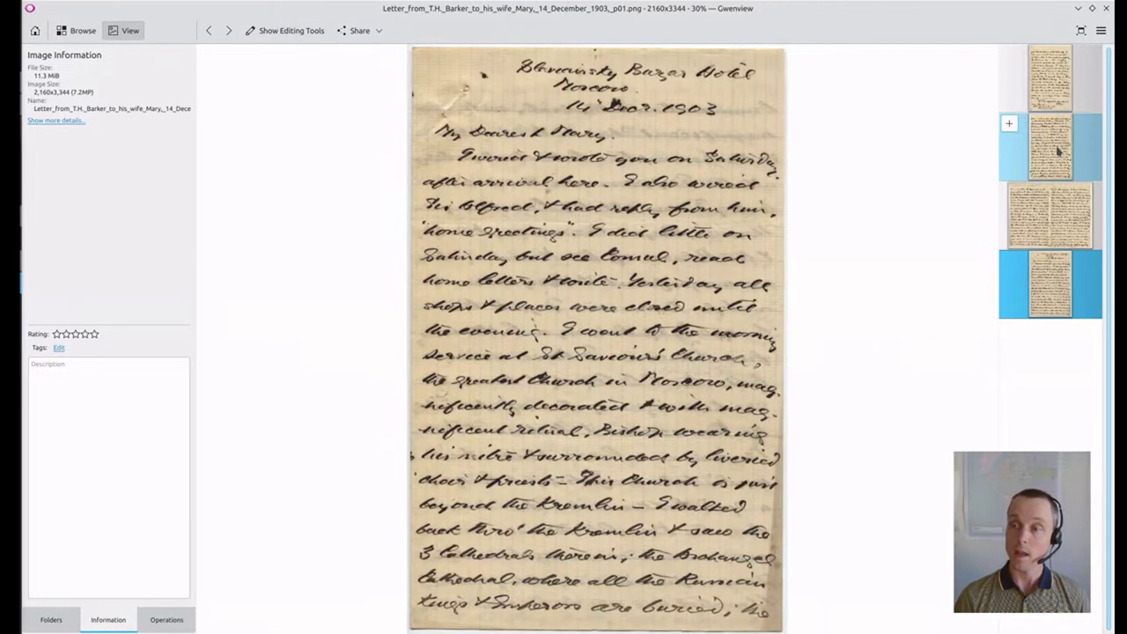
pyautogui.click(1106, 8)
pyautogui.click(907, 314)
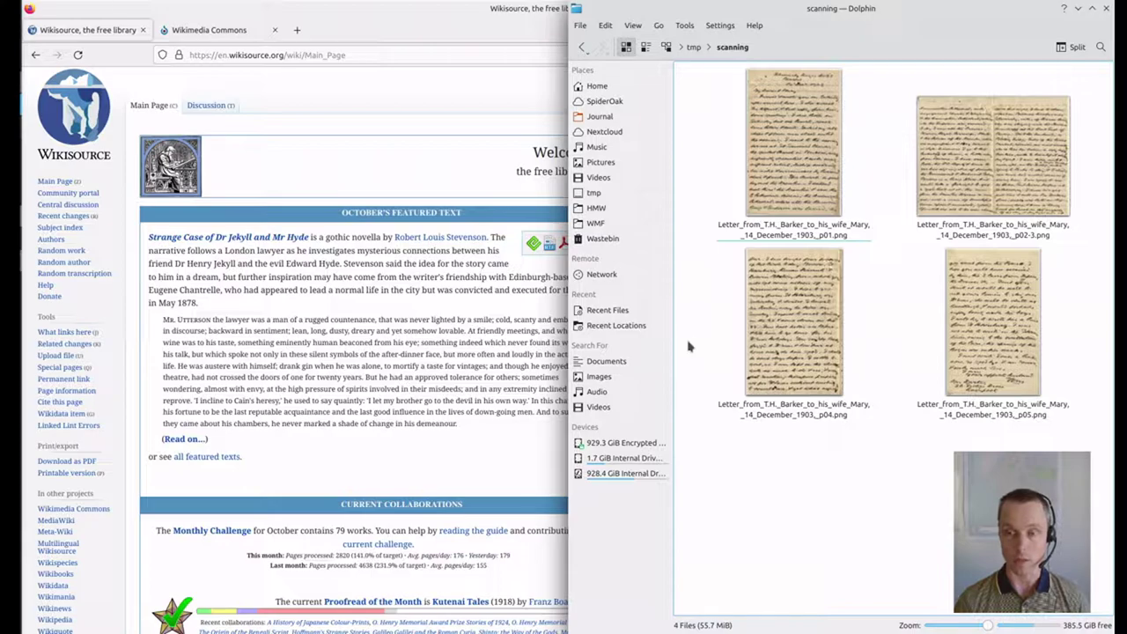
# Step: Open the Upload file page on Wikimedia Commons
pyautogui.click(314, 295)
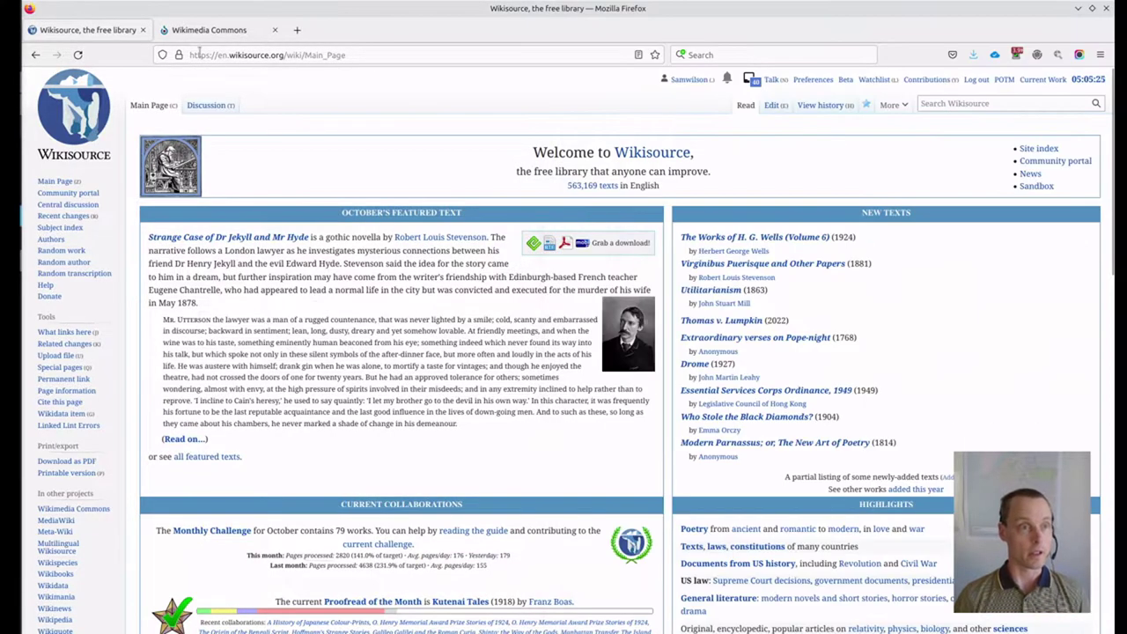
pyautogui.click(199, 31)
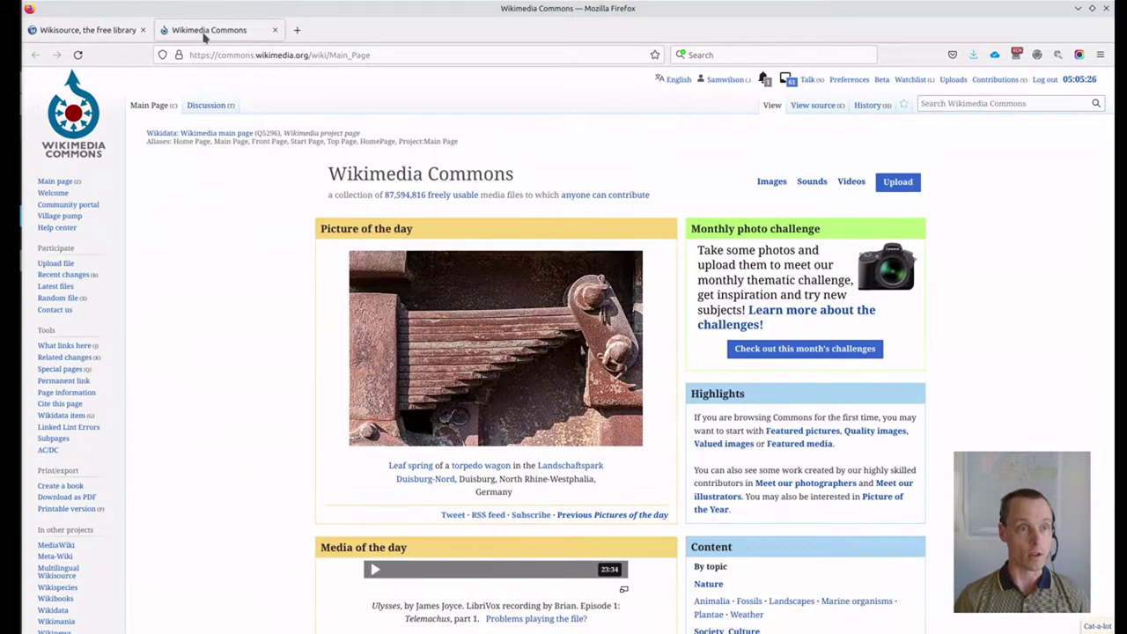
pyautogui.click(60, 265)
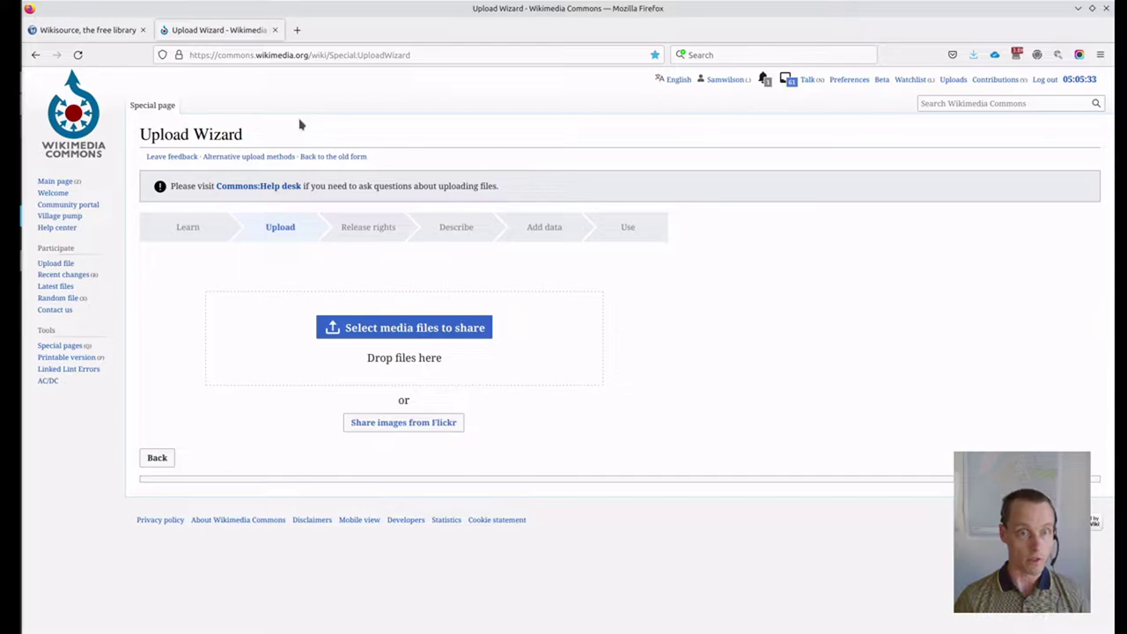
# Step: Select all four letter scans in the folder and drop them onto the Upload Wizard
pyautogui.hotkey('alt', 'Tab')
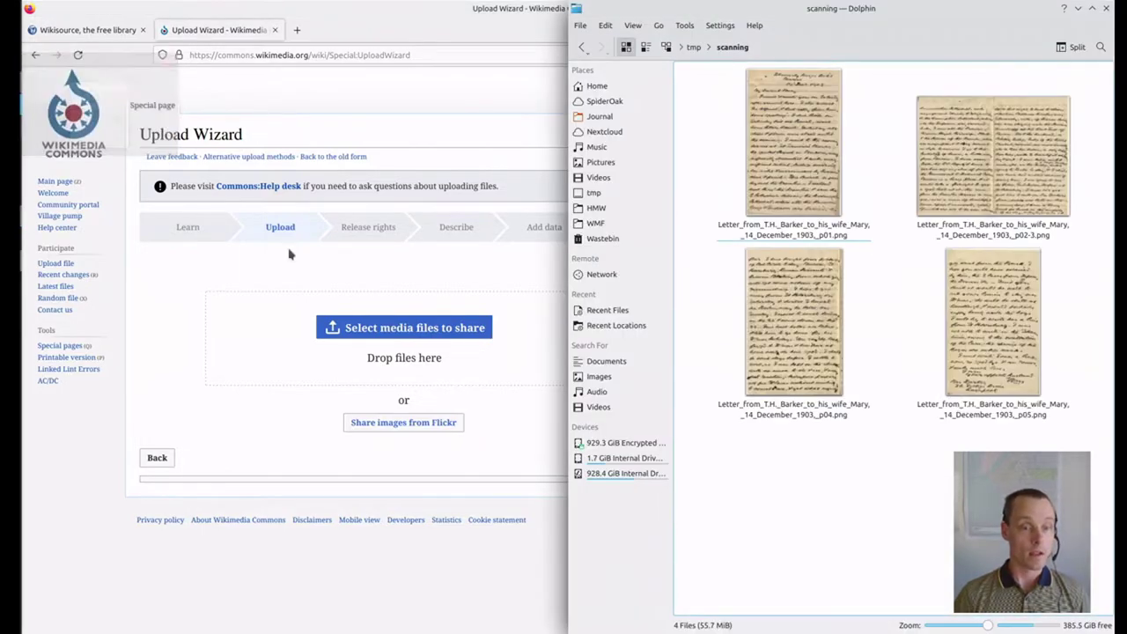
pyautogui.click(787, 171)
pyautogui.keyDown('shift'); pyautogui.click(985, 345); pyautogui.keyUp('shift')
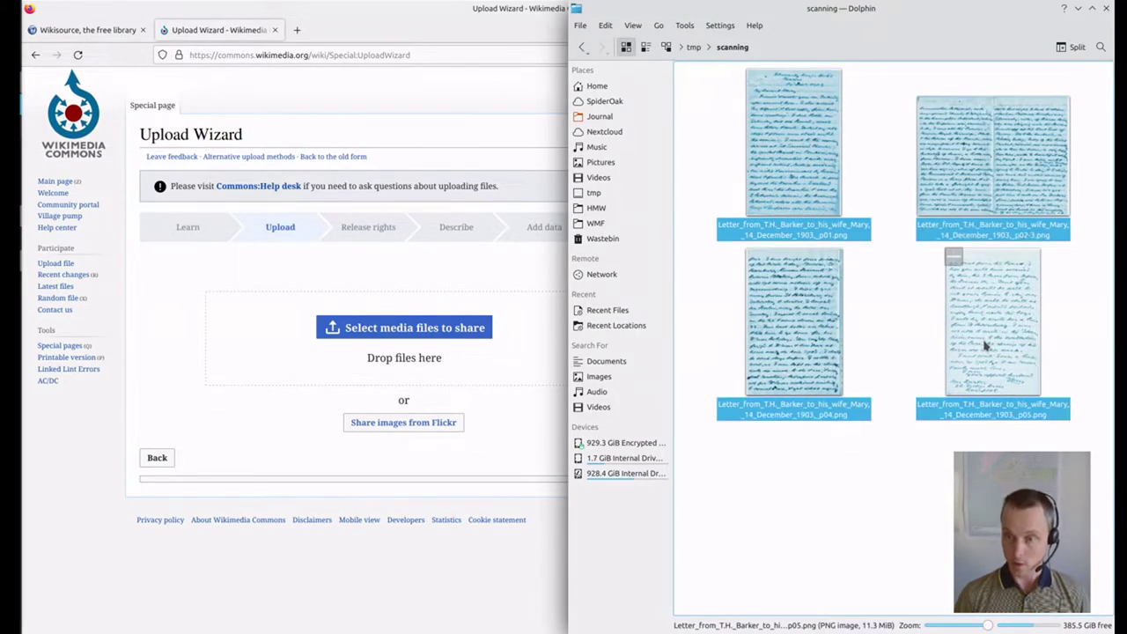
pyautogui.moveTo(797, 171); pyautogui.dragTo(385, 330)
pyautogui.click(144, 370)
pyautogui.scroll(-2, 657, 373)
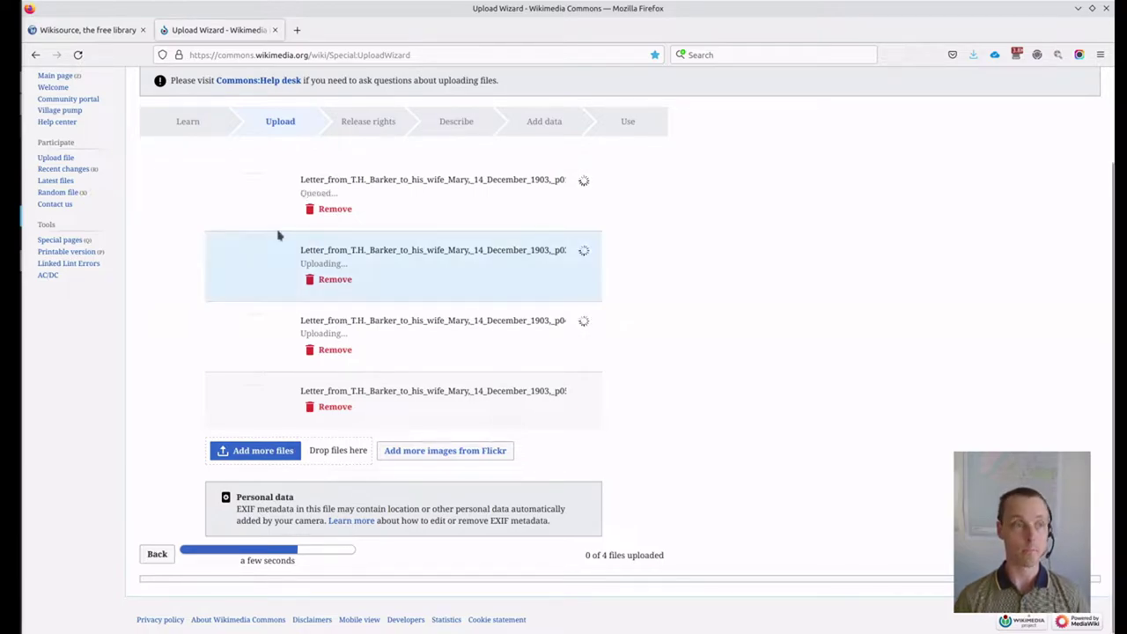
# Step: Clear the scan selection, toggle the folder view, and return to the upload progress
pyautogui.hotkey('alt', 'Tab')
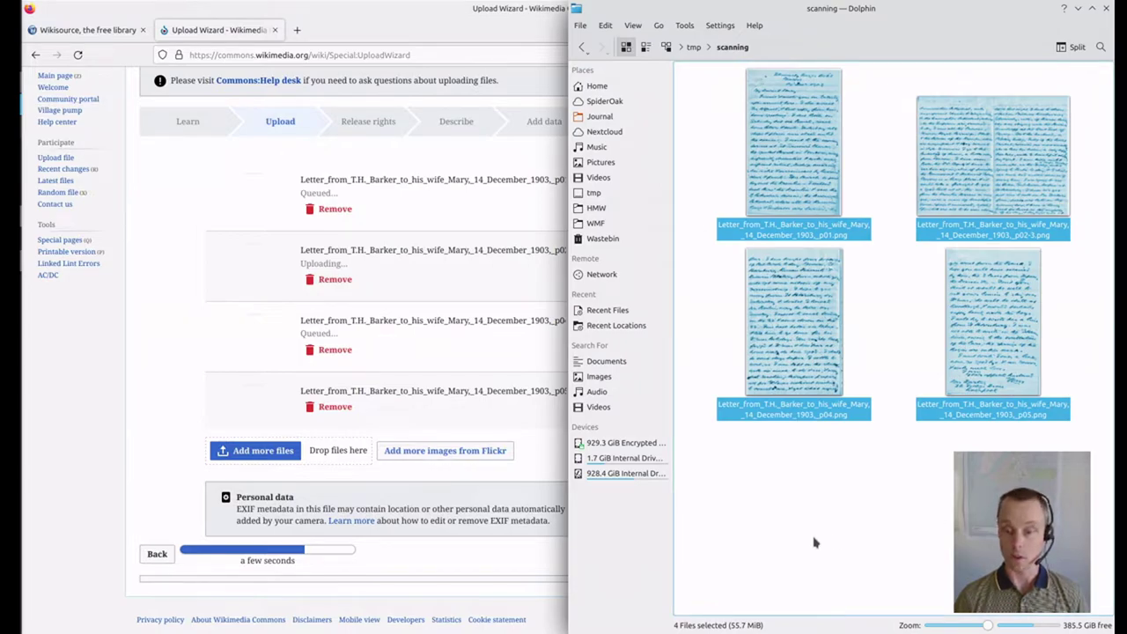
pyautogui.click(749, 515)
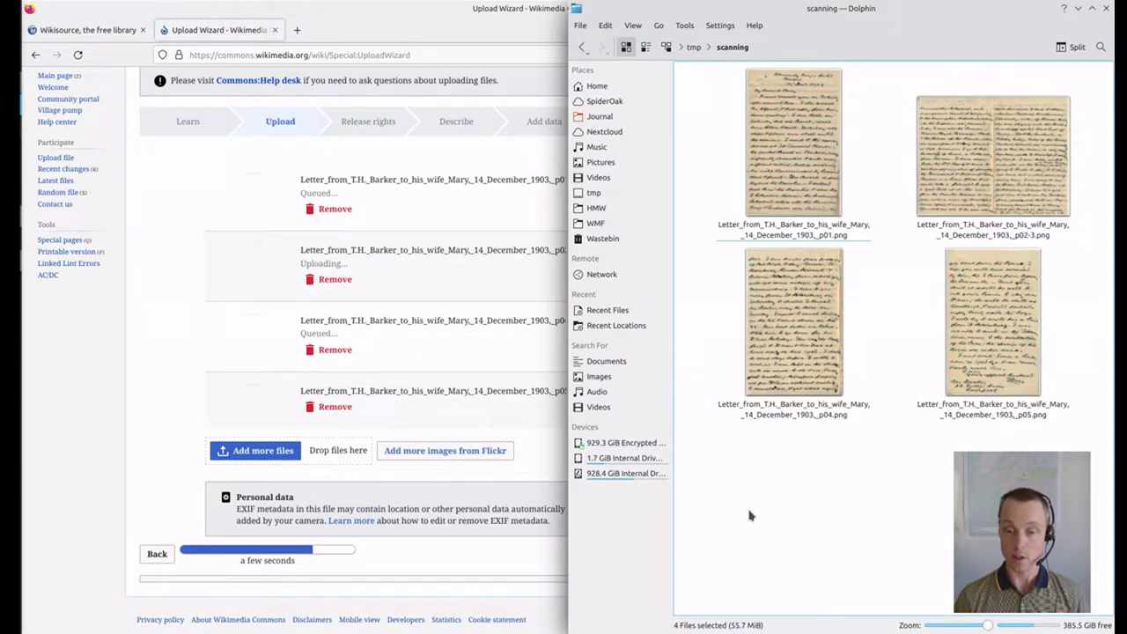
pyautogui.click(667, 47)
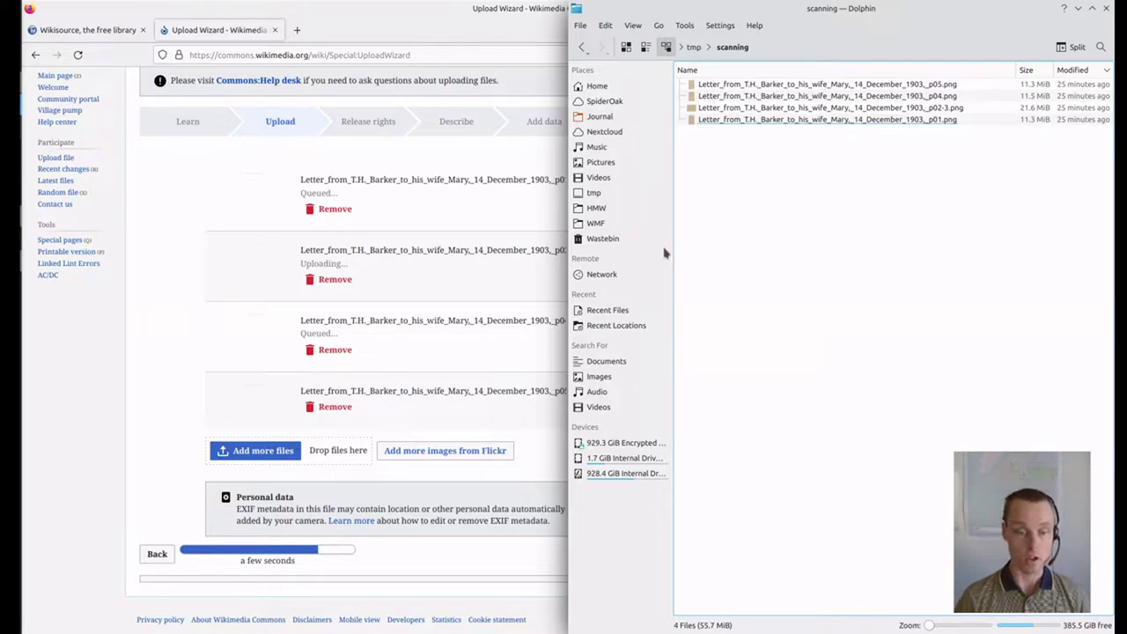
pyautogui.click(626, 47)
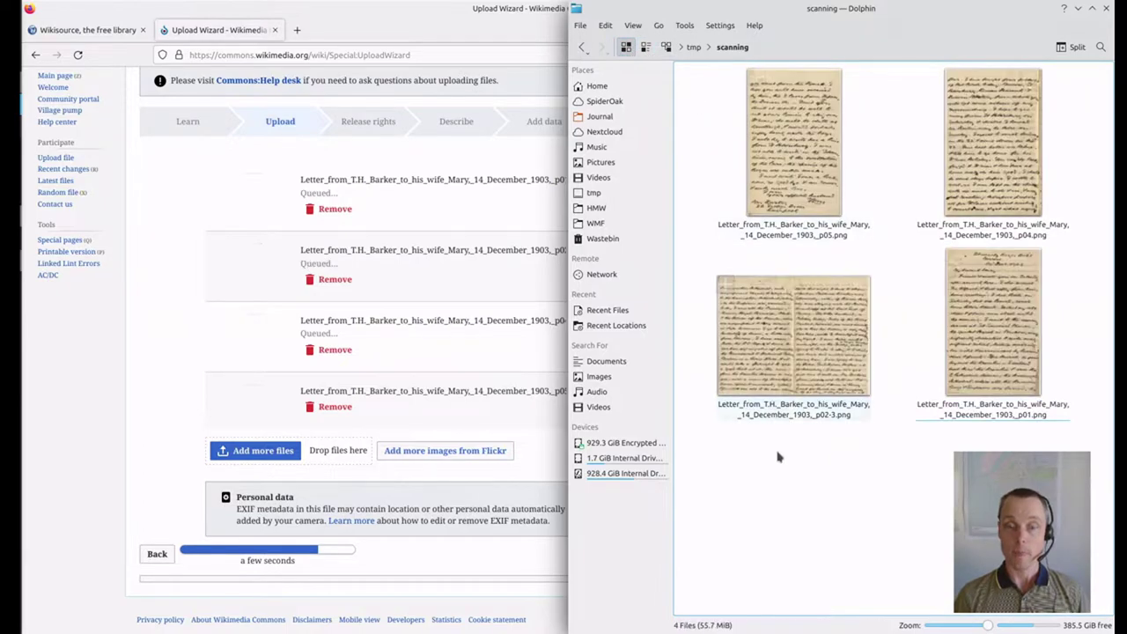
pyautogui.click(147, 353)
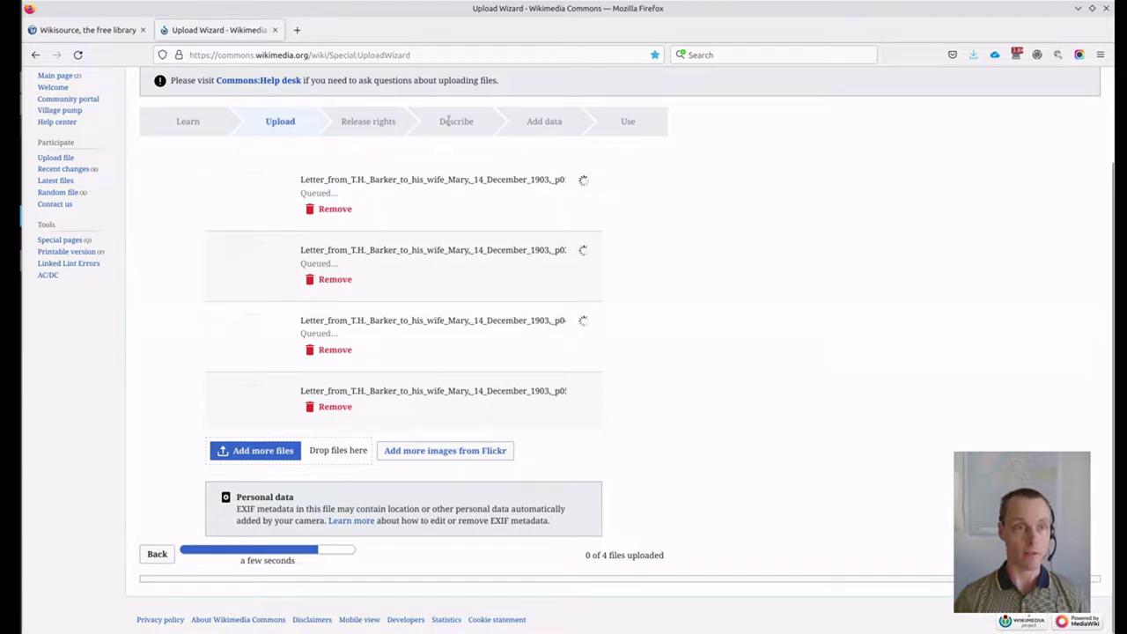
# Step: Go to the Wikidata site in a new tab by entering wikidata in the address bar
pyautogui.click(297, 30)
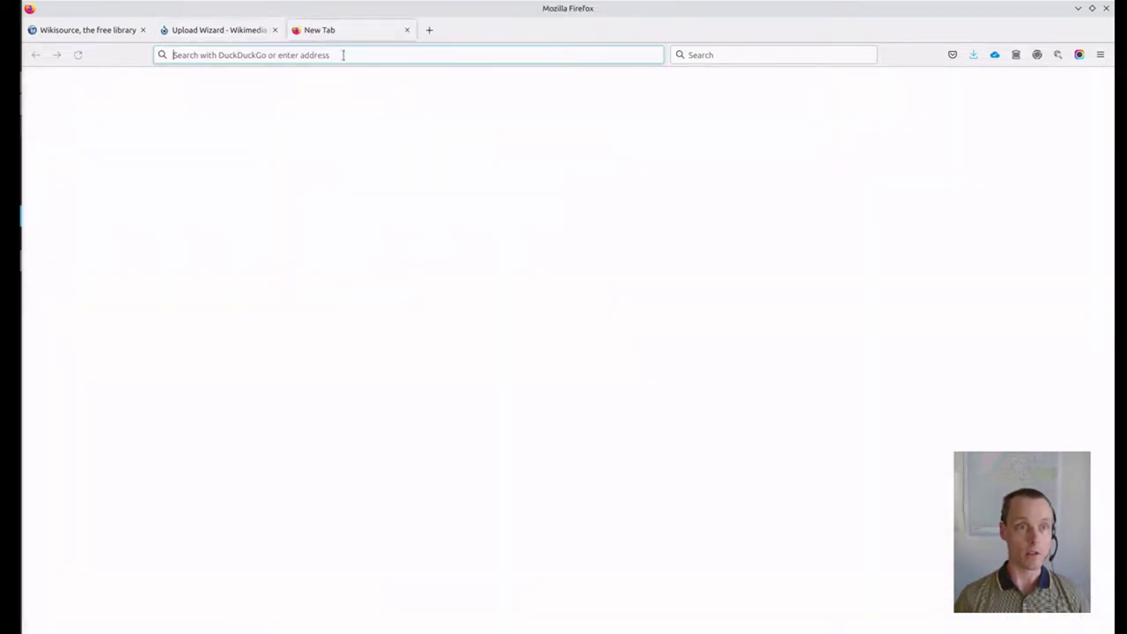
pyautogui.write('w')
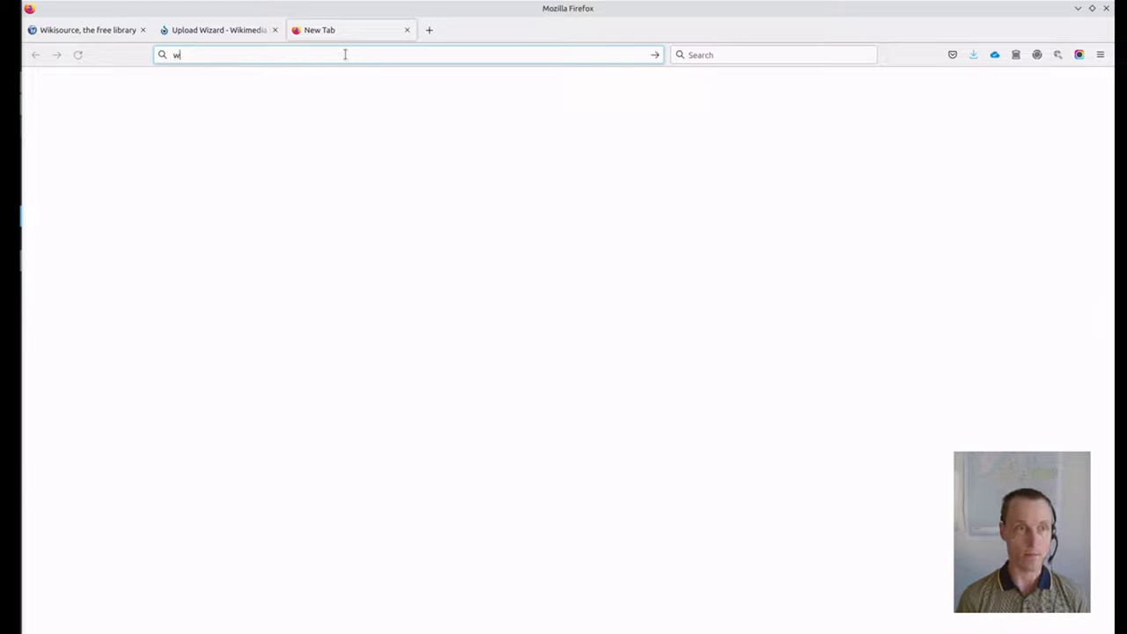
pyautogui.write('ikidata.')
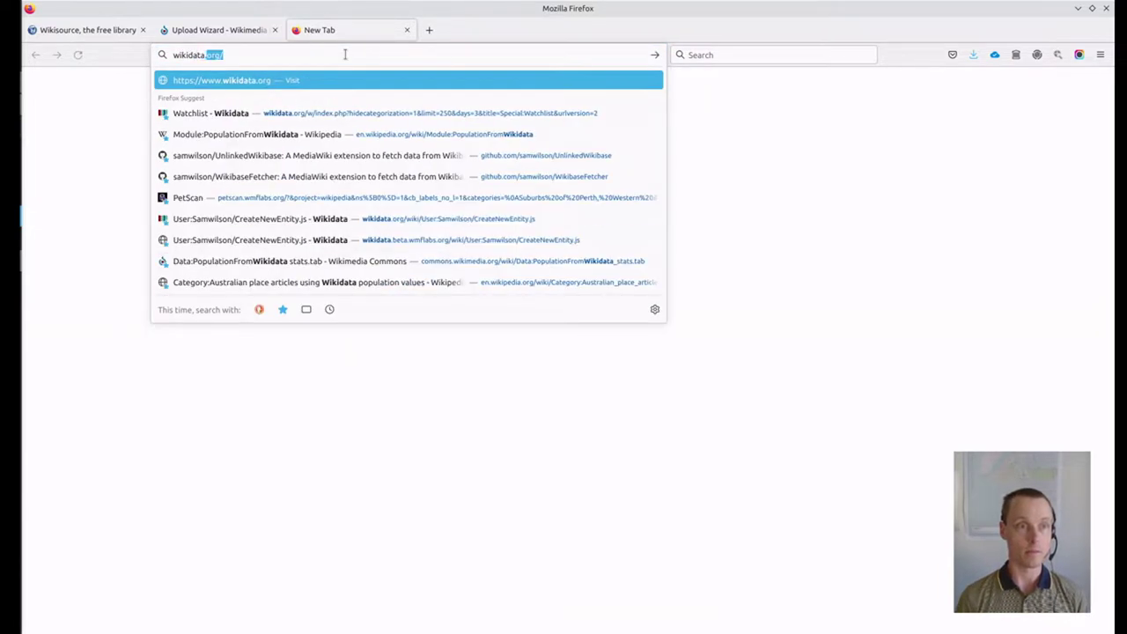
pyautogui.press('Return')
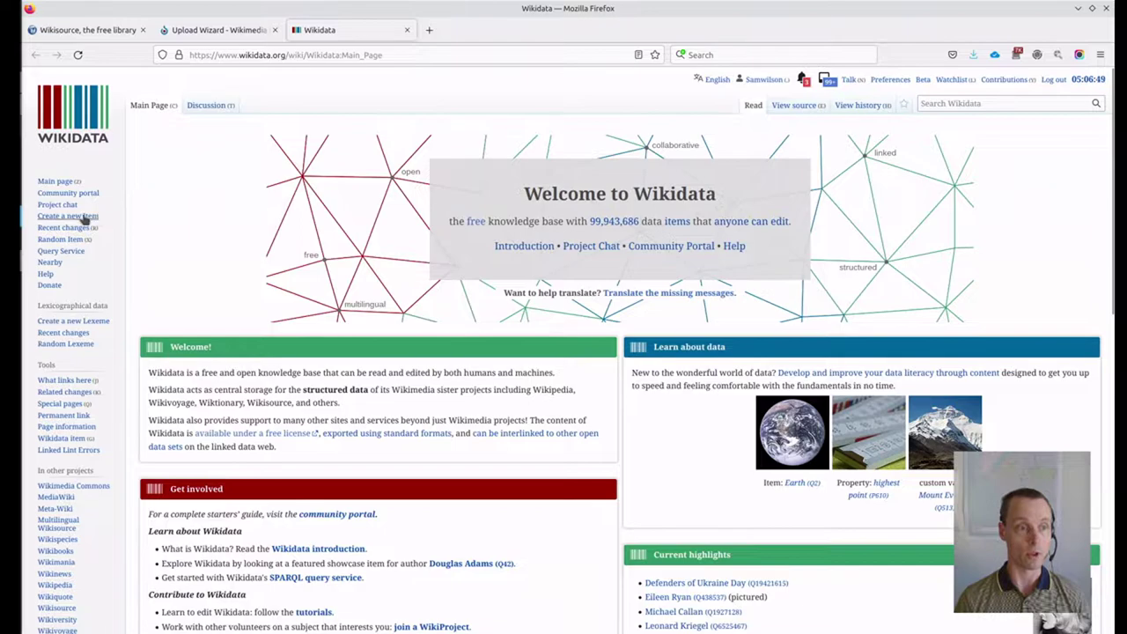
# Step: On the new-item page, paste the p05 scan's file name into the Label field
pyautogui.click(84, 217)
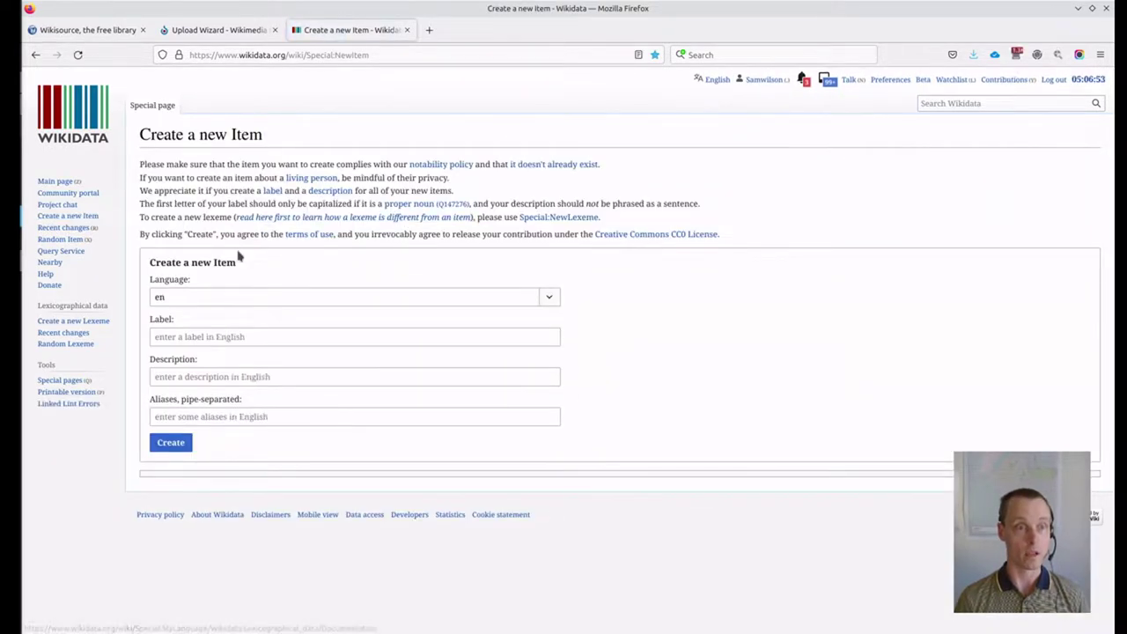
pyautogui.hotkey('alt', 'Tab')
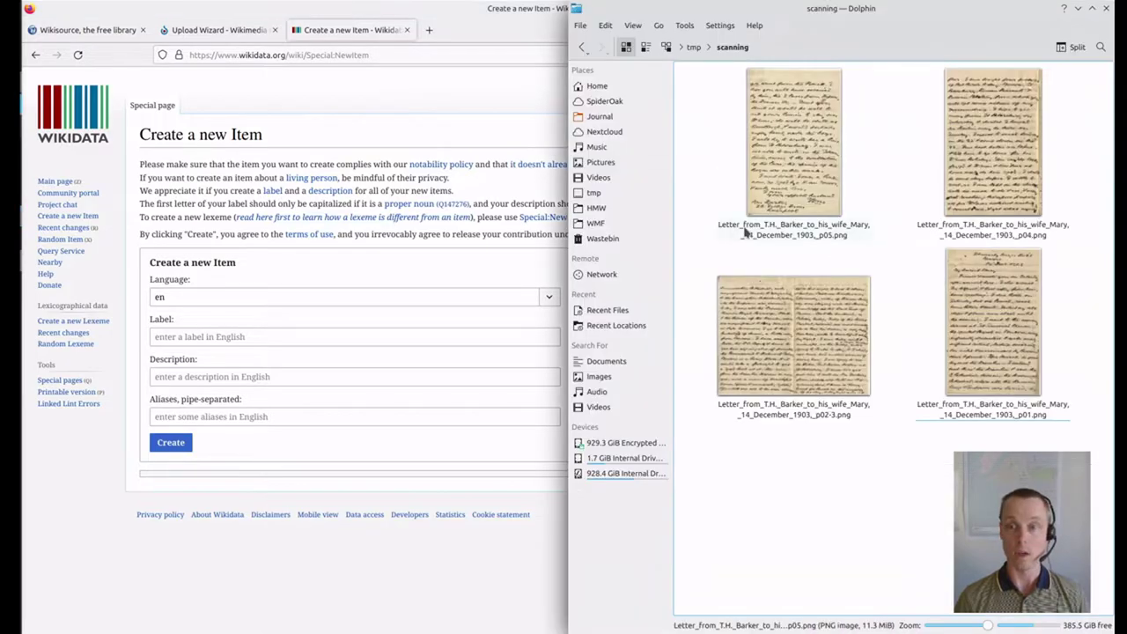
pyautogui.click(746, 232)
pyautogui.press('F2')
pyautogui.hotkey('ctrl', 'c')
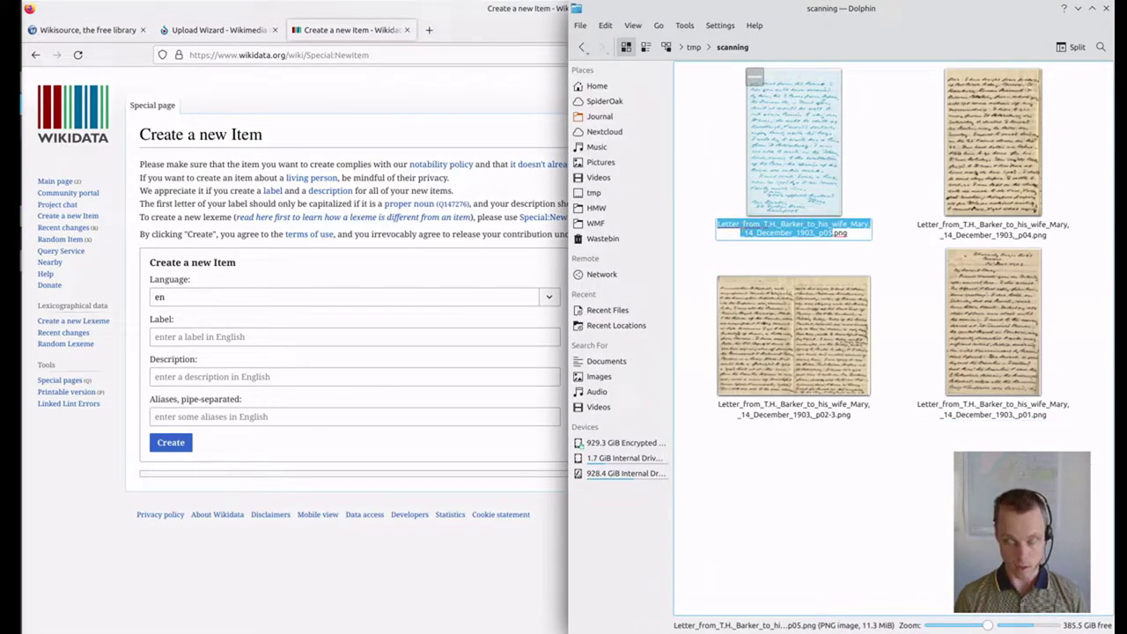
pyautogui.click(711, 214)
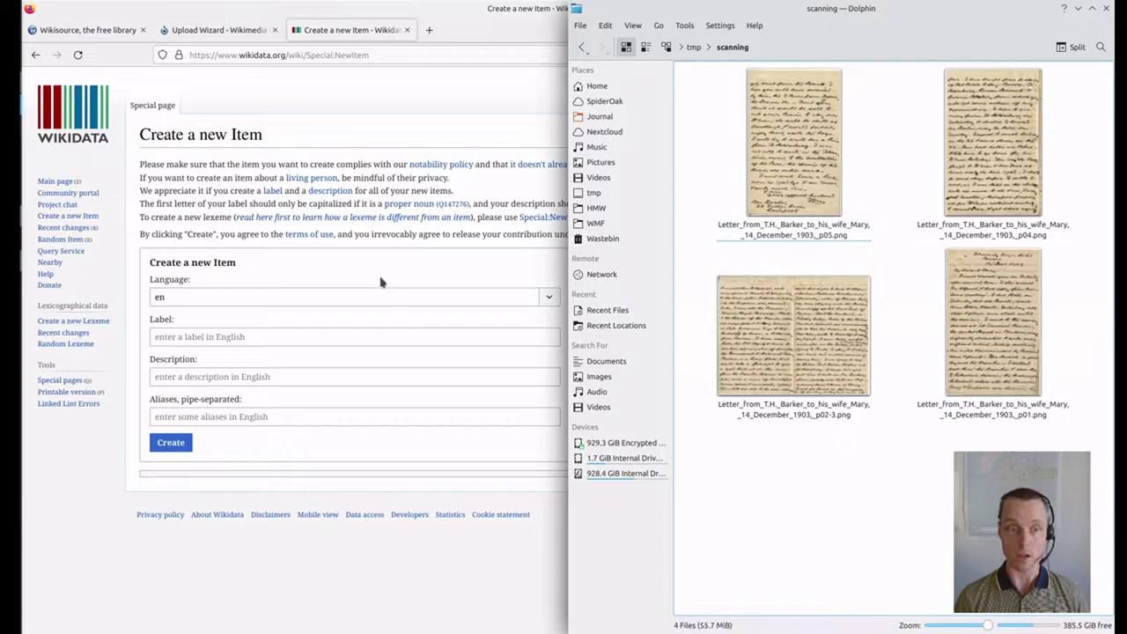
pyautogui.click(310, 333)
pyautogui.hotkey('ctrl', 'v')
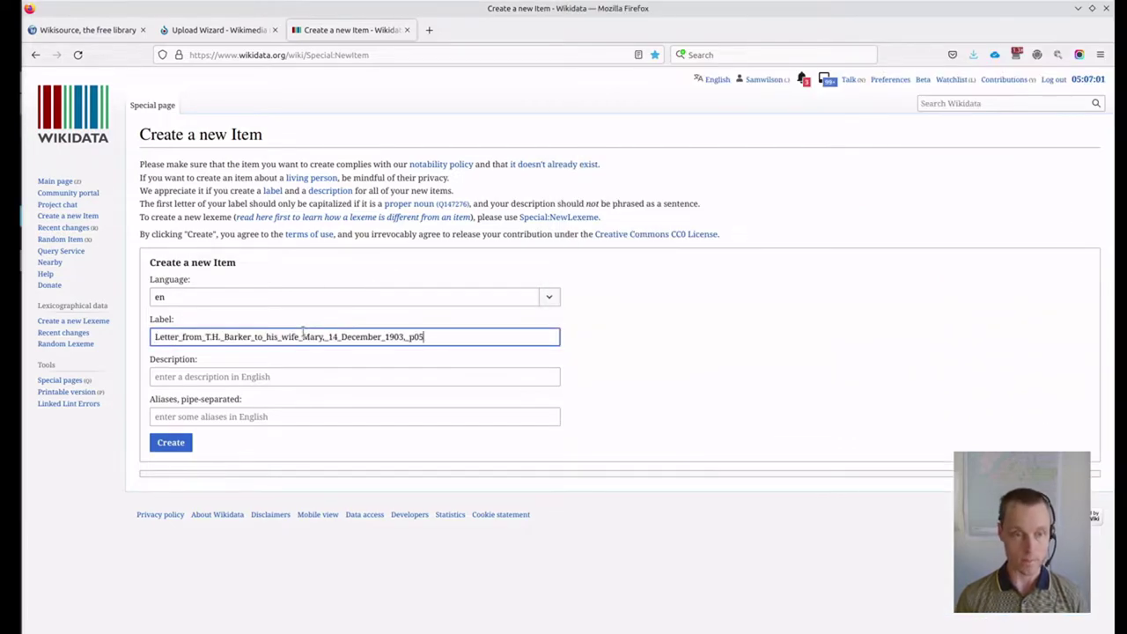
# Step: Edit the label to 'Letter from T.H. Barker to his wife Mary 14 December 1903' and create the item
pyautogui.press('BackSpace')
pyautogui.press('BackSpace')
pyautogui.press('BackSpace')
pyautogui.press('BackSpace')
pyautogui.press('BackSpace')
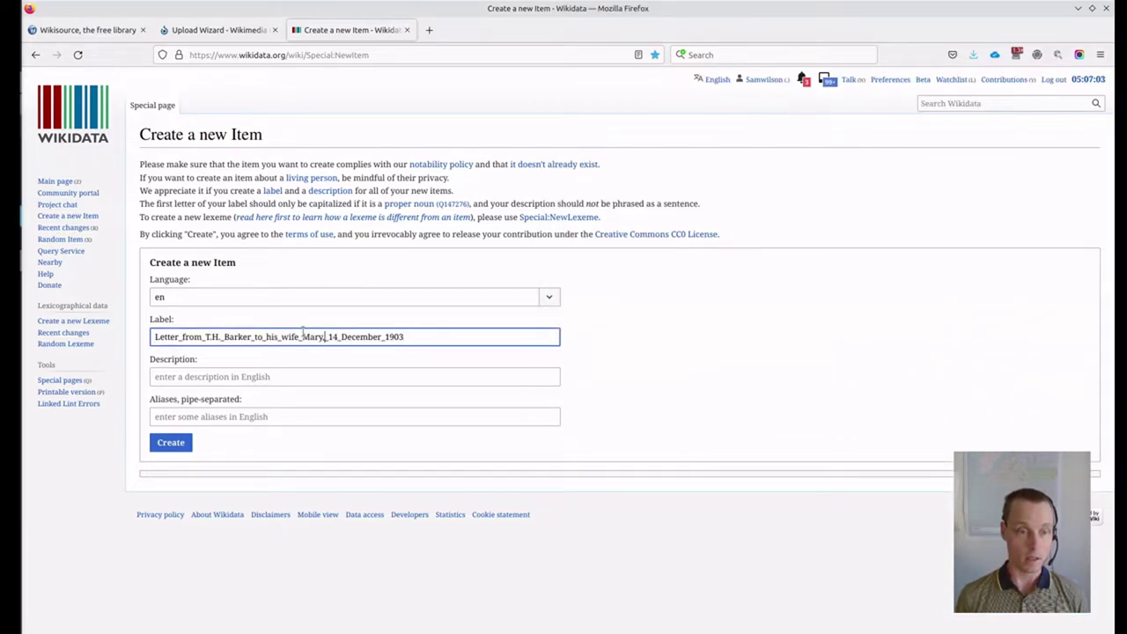
pyautogui.press('Delete')
pyautogui.press('Right')
pyautogui.press('Right')
pyautogui.press('Delete')
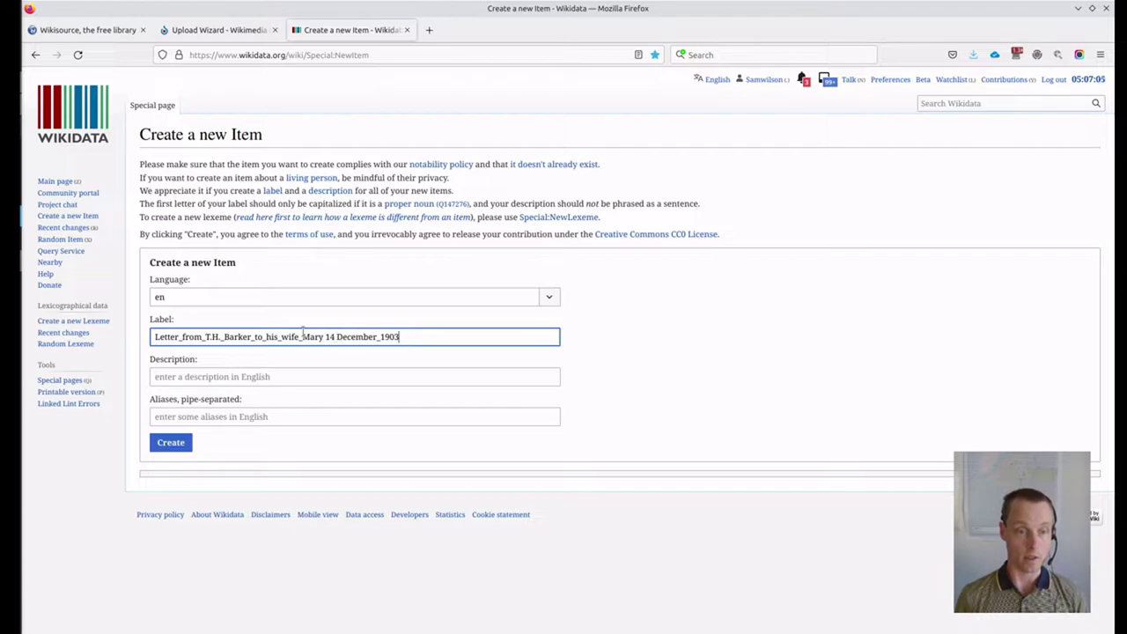
pyautogui.press('Right')
pyautogui.press('Right')
pyautogui.press('Right')
pyautogui.press('Right')
pyautogui.press('Right')
pyautogui.press('Right')
pyautogui.press('Right')
pyautogui.press('Right')
pyautogui.press('Delete')
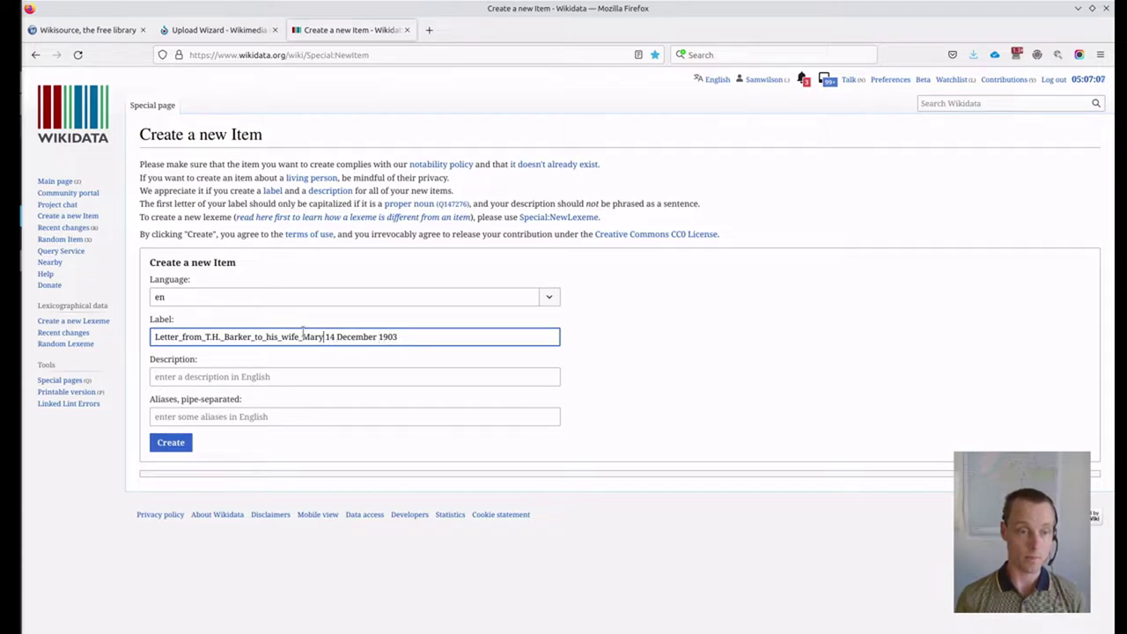
pyautogui.press('BackSpace')
pyautogui.hotkey('ctrl', 'Left')
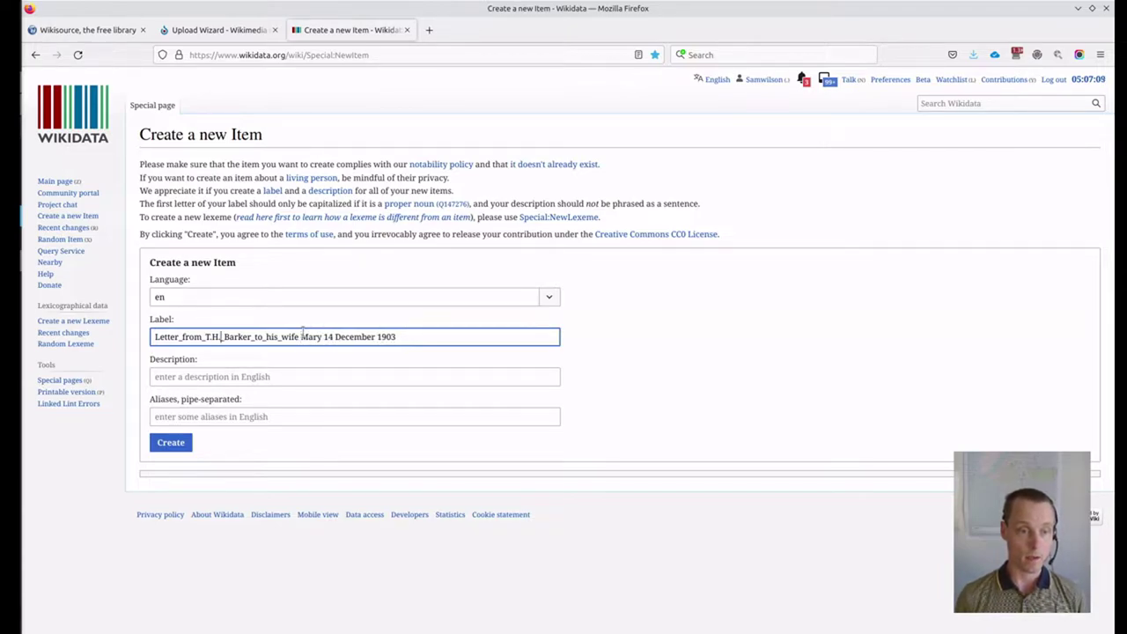
pyautogui.press('Delete')
pyautogui.press('BackSpace')
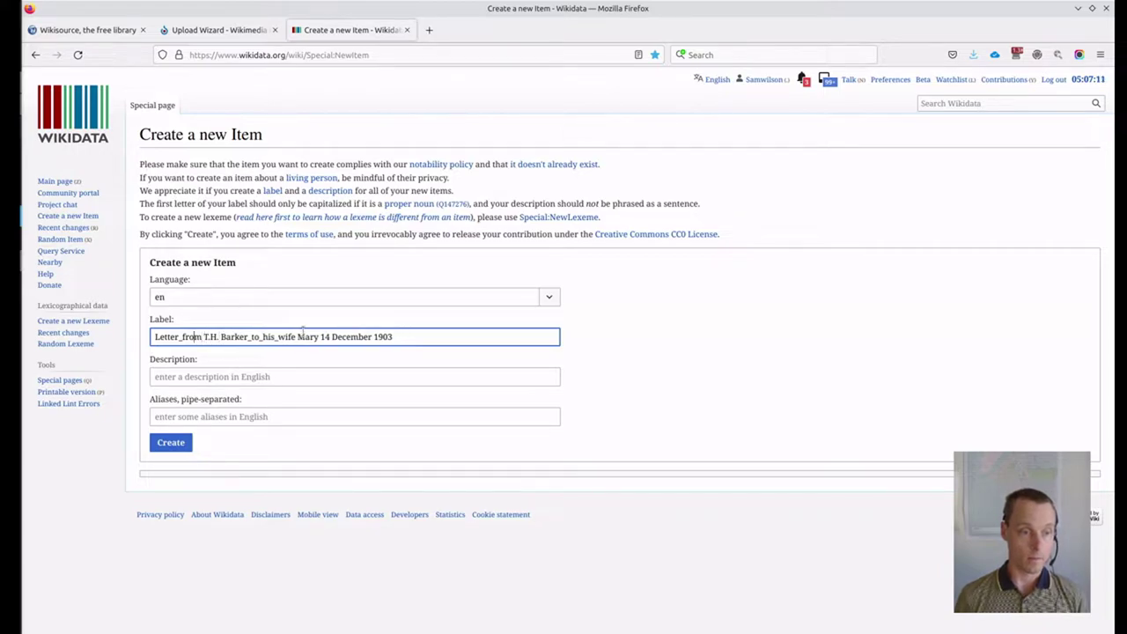
pyautogui.press('BackSpace')
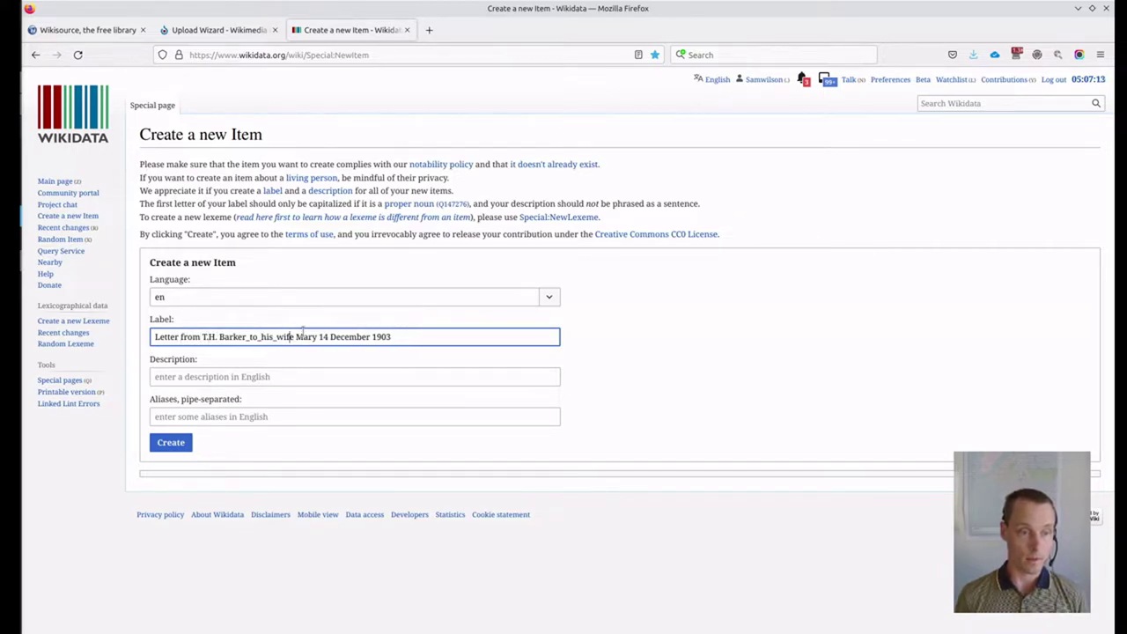
pyautogui.press('Left')
pyautogui.press('Left')
pyautogui.press('Left')
pyautogui.press('Left')
pyautogui.press('BackSpace')
pyautogui.press('Left')
pyautogui.press('Left')
pyautogui.press('Left')
pyautogui.press('Left')
pyautogui.press('BackSpace')
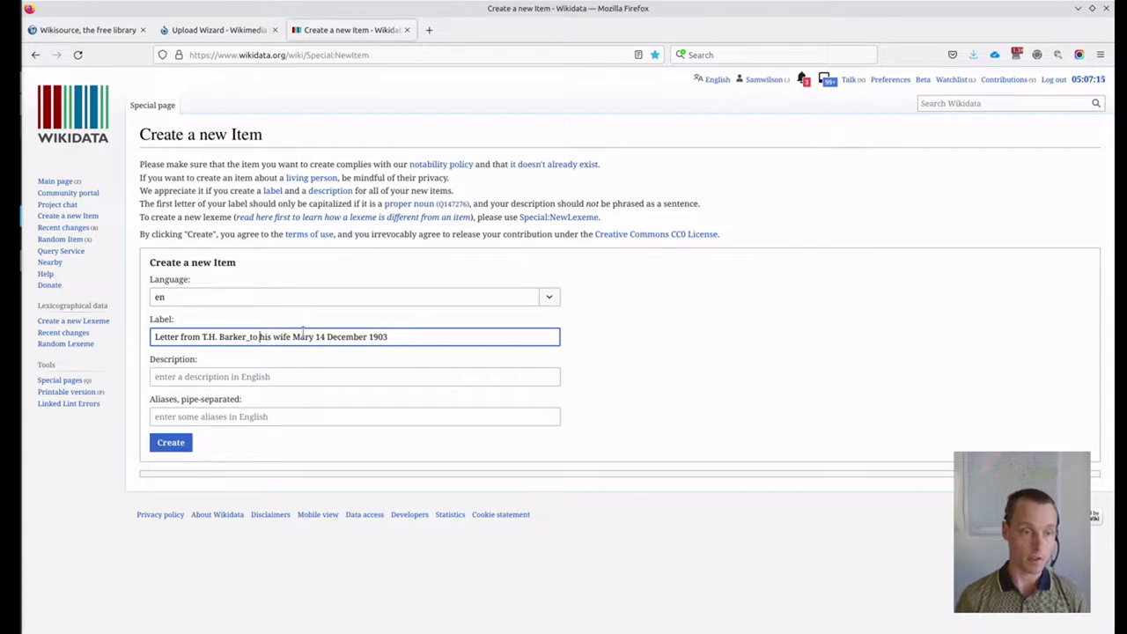
pyautogui.press('Left')
pyautogui.press('Left')
pyautogui.press('Left')
pyautogui.press('BackSpace')
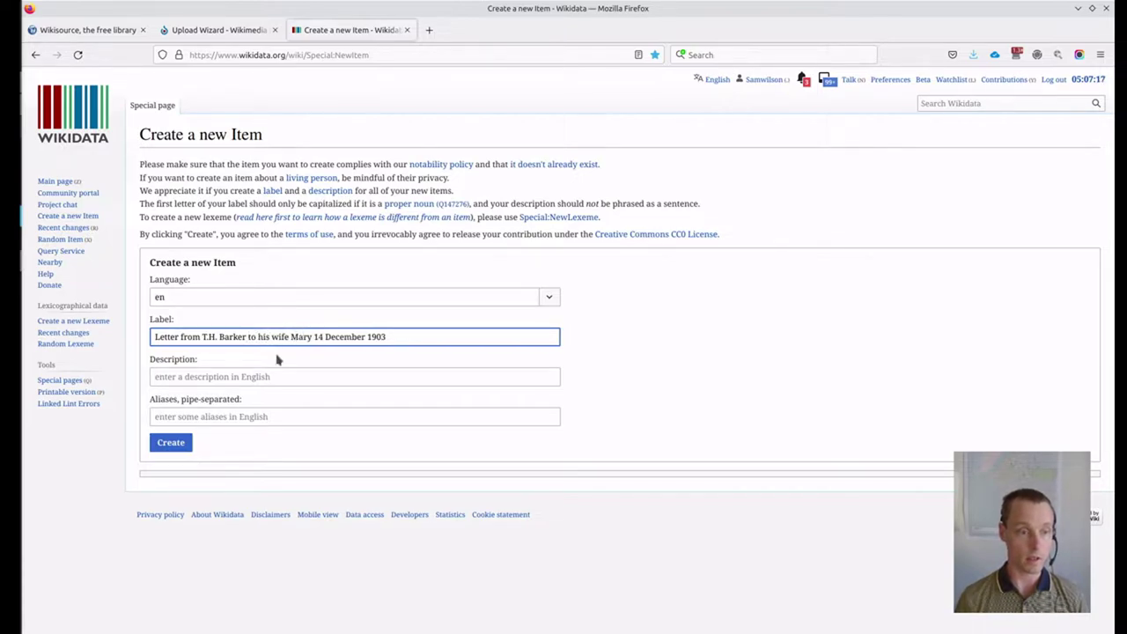
pyautogui.click(225, 376)
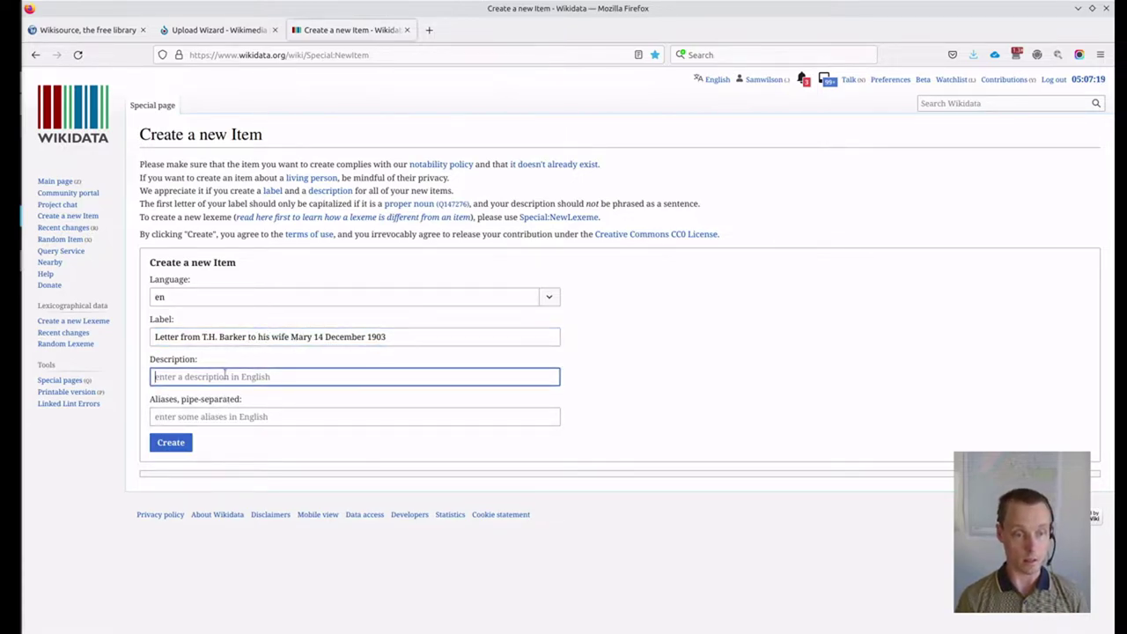
pyautogui.click(181, 444)
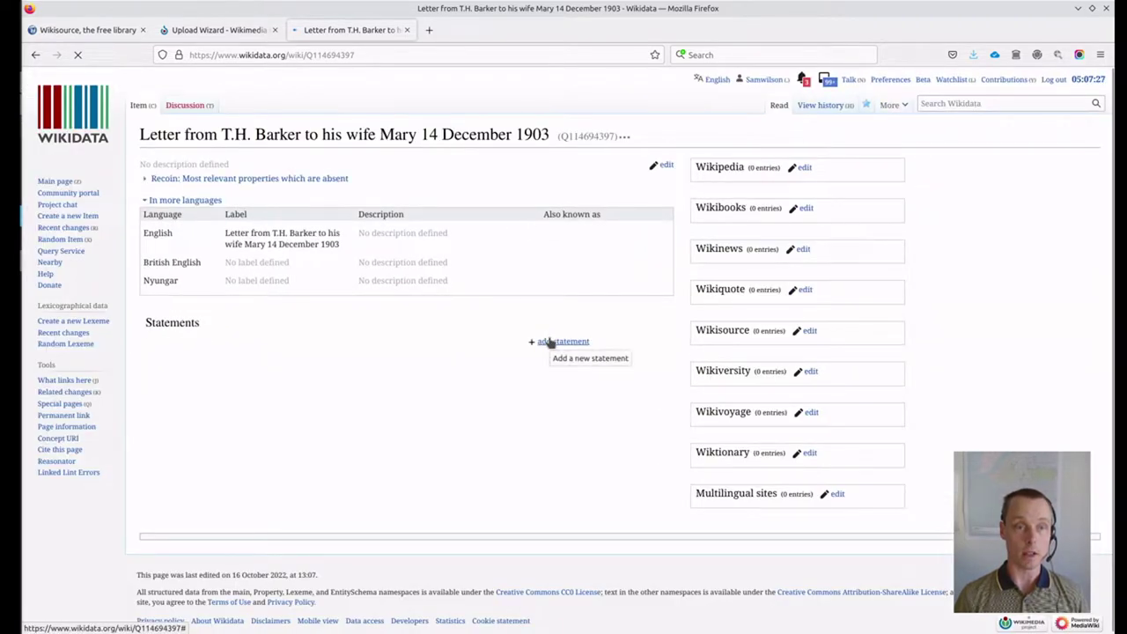
# Step: Add the statement instance of: letter to the new item
pyautogui.click(549, 343)
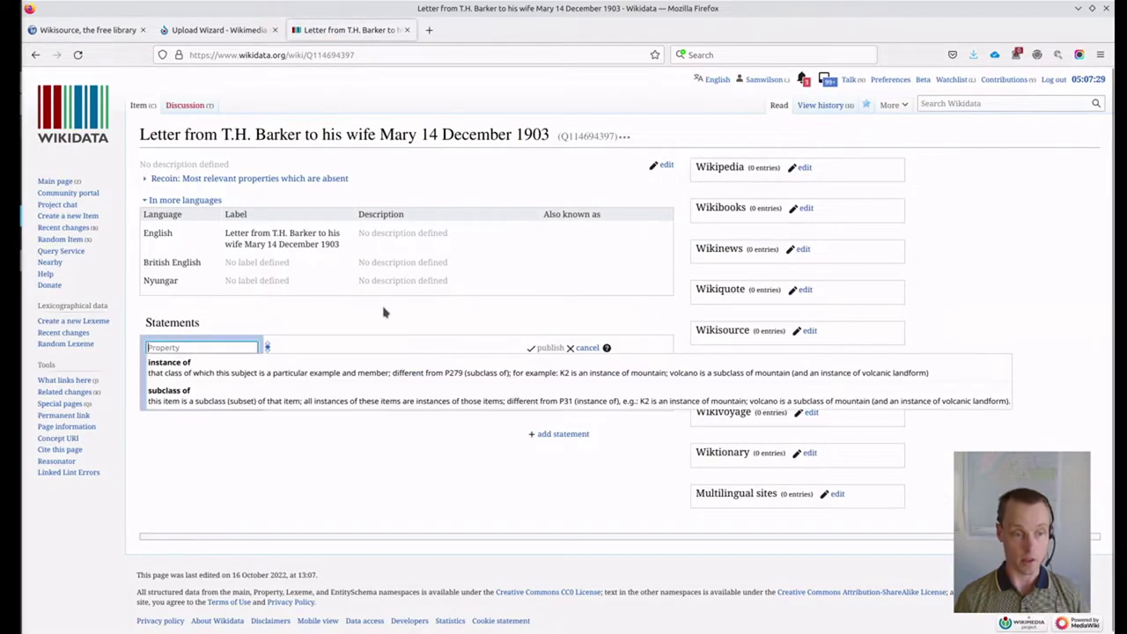
pyautogui.click(296, 362)
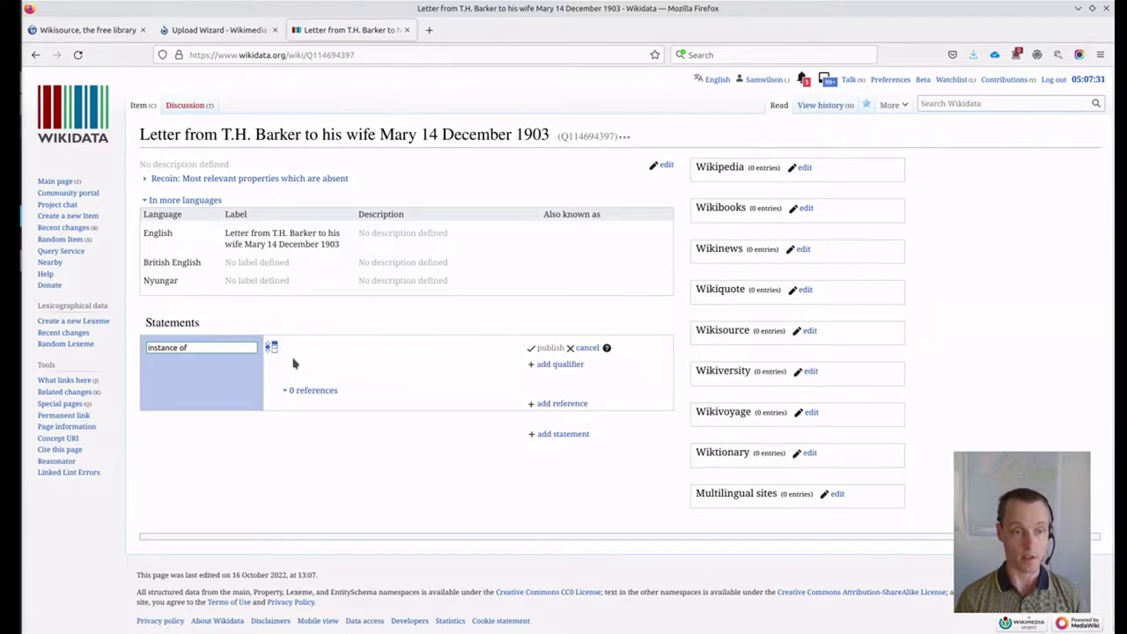
pyautogui.write('letter')
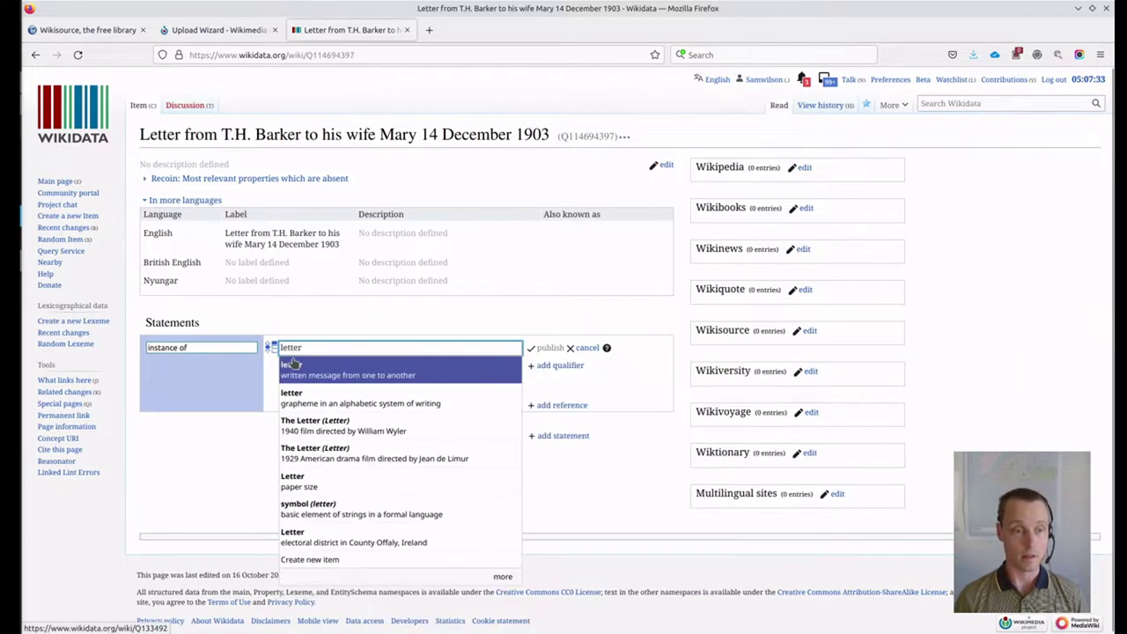
pyautogui.click(378, 370)
pyautogui.click(549, 349)
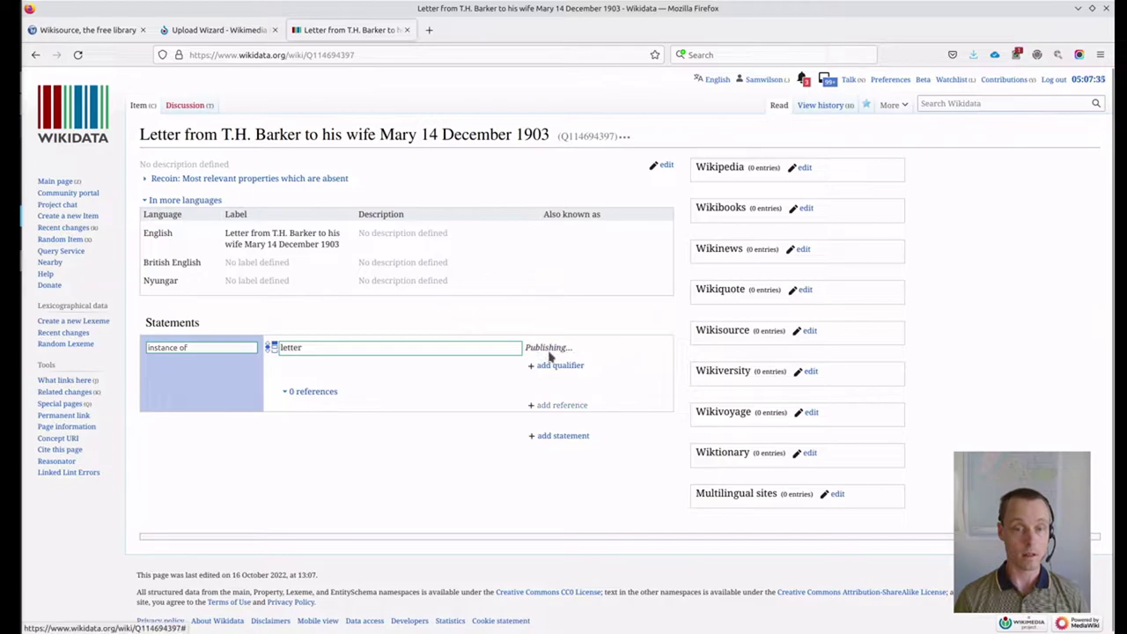
pyautogui.click(566, 442)
pyautogui.write('author')
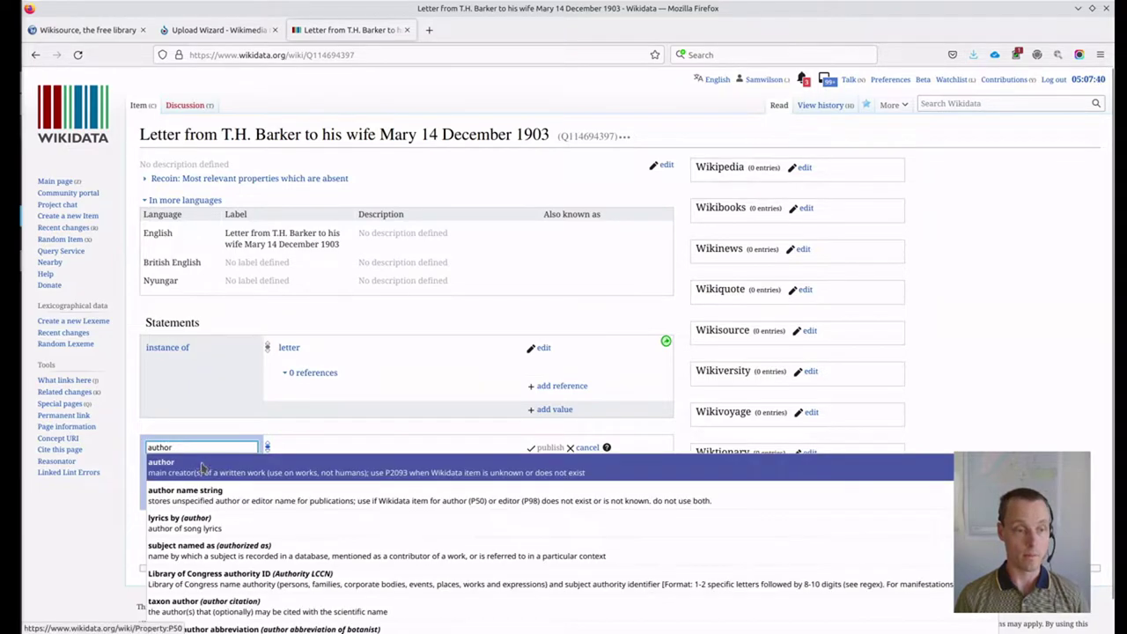
pyautogui.click(202, 466)
pyautogui.write('thomas he')
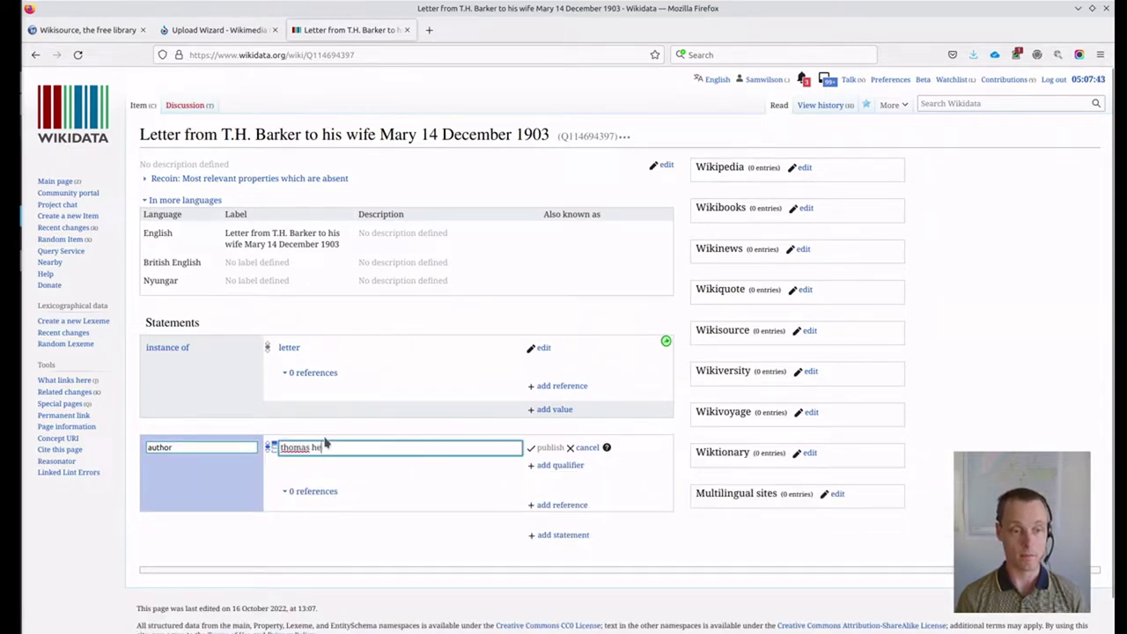
pyautogui.write('nry barker')
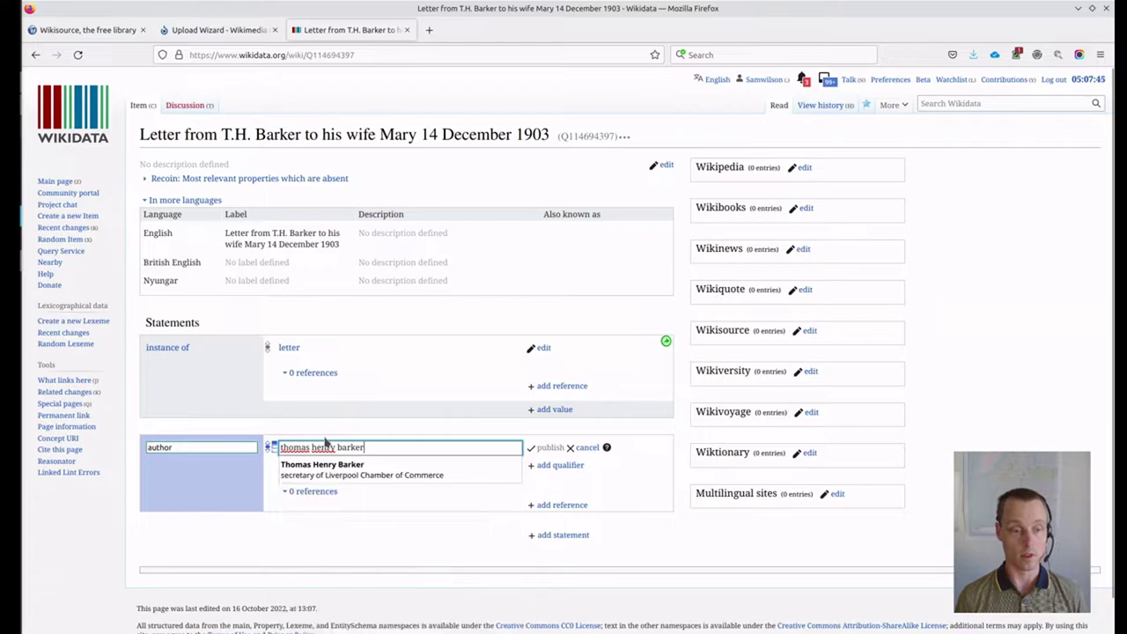
pyautogui.click(317, 464)
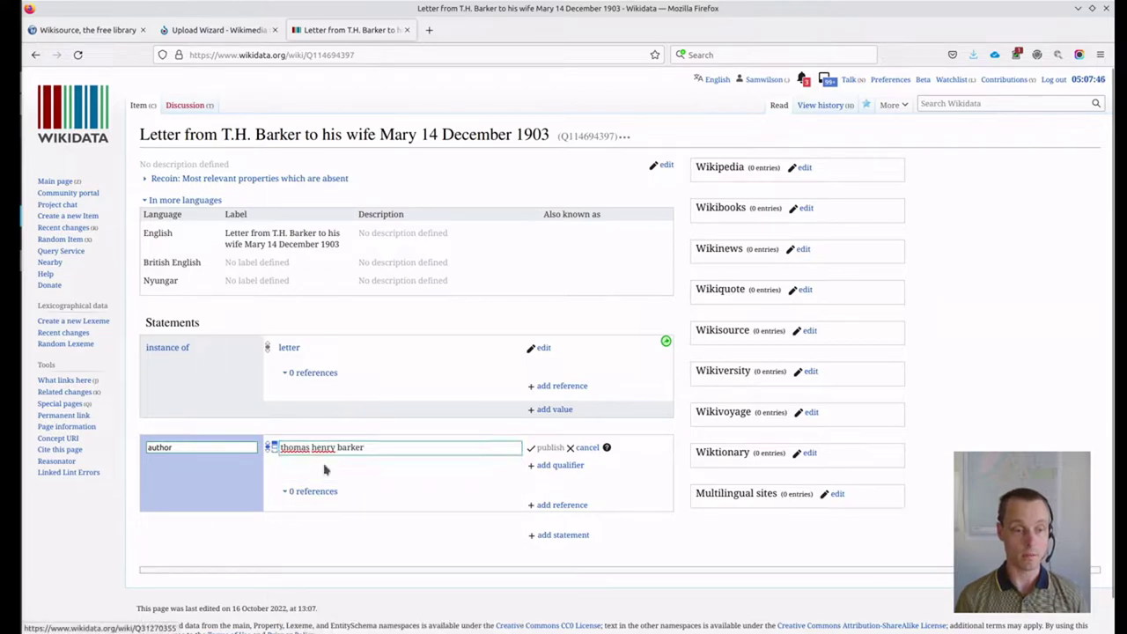
pyautogui.click(549, 448)
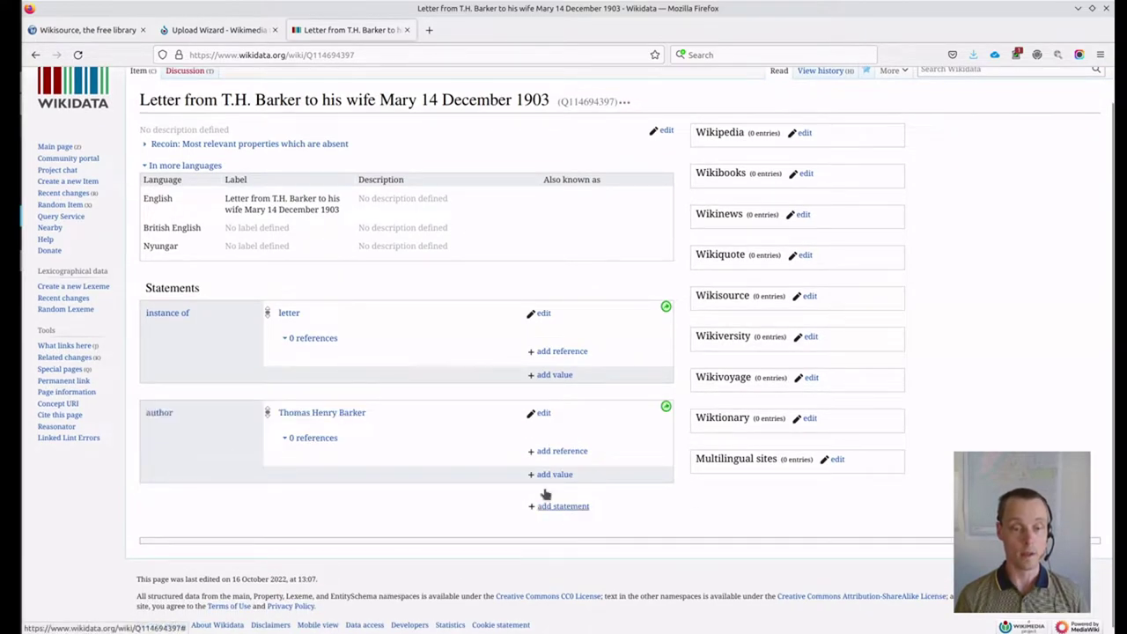
pyautogui.click(562, 506)
pyautogui.scroll(-2, 394, 370)
pyautogui.write('adre')
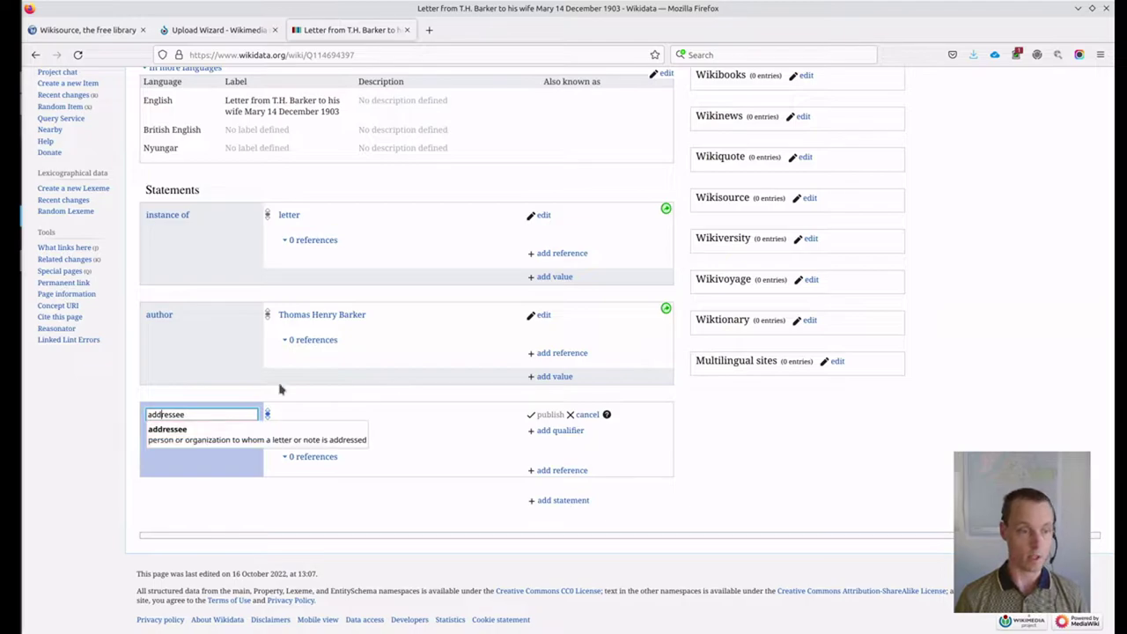
pyautogui.click(191, 446)
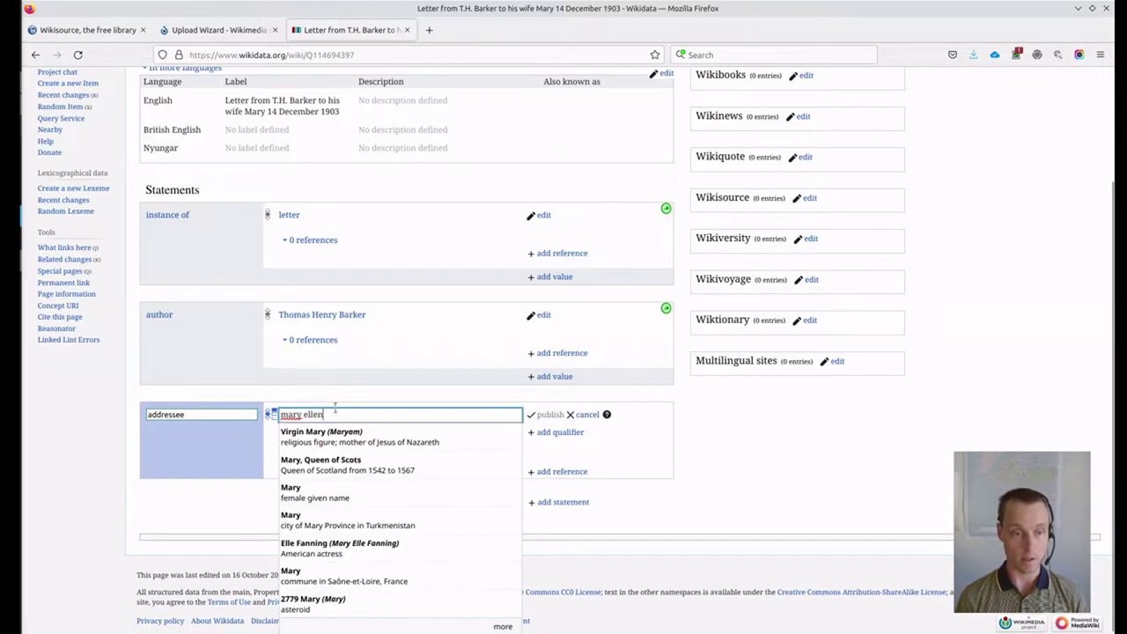
pyautogui.write('mary ellen m')
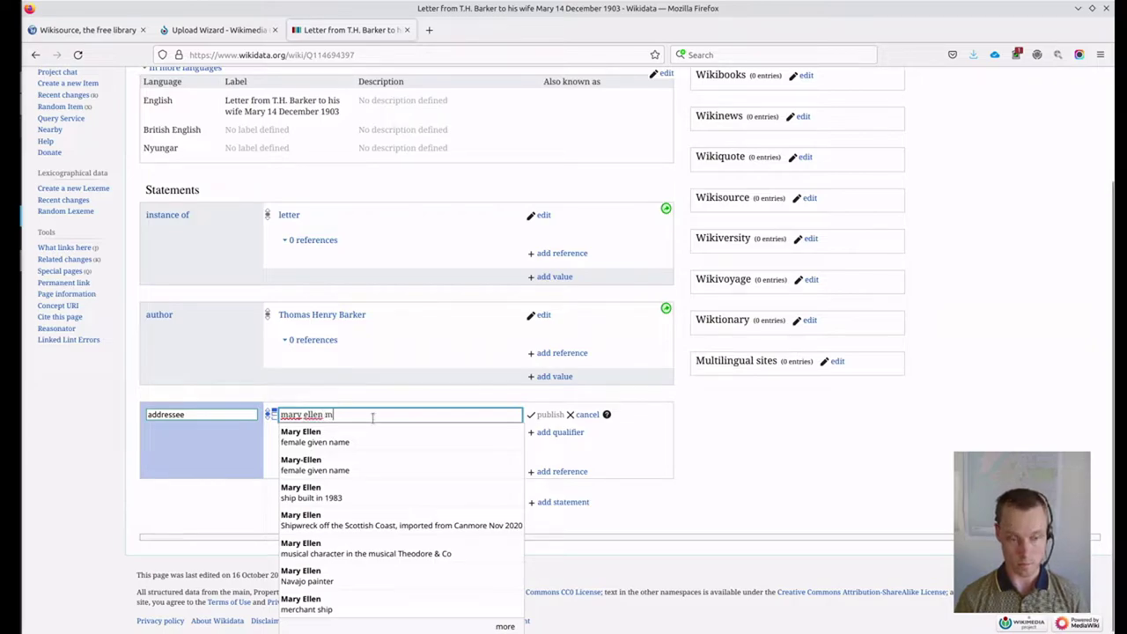
pyautogui.write('ou')
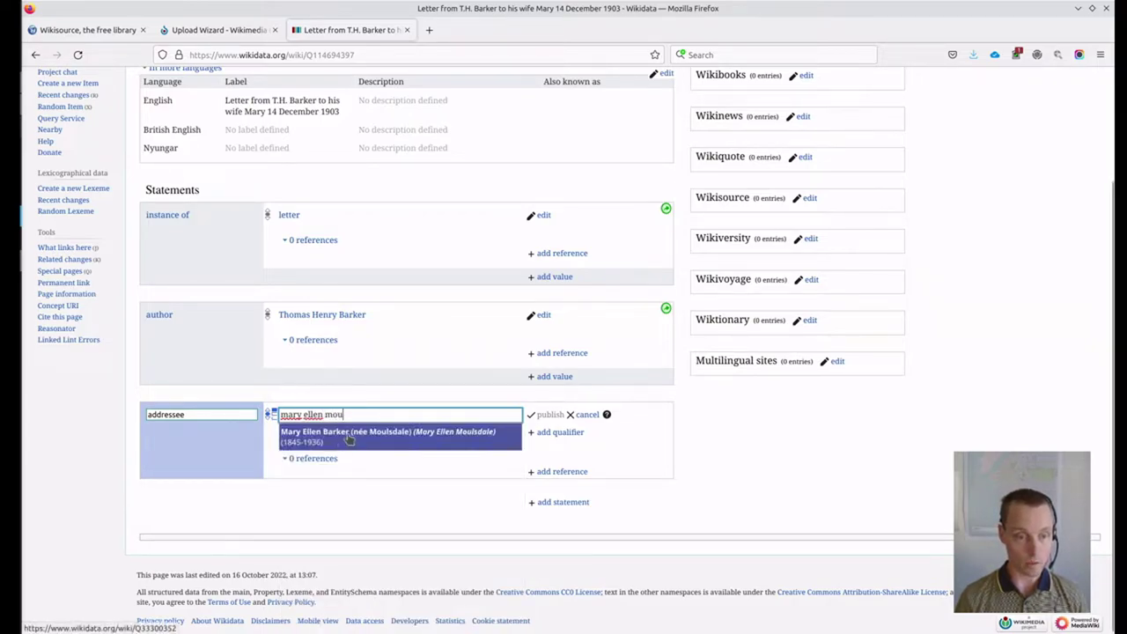
pyautogui.click(356, 435)
pyautogui.click(543, 416)
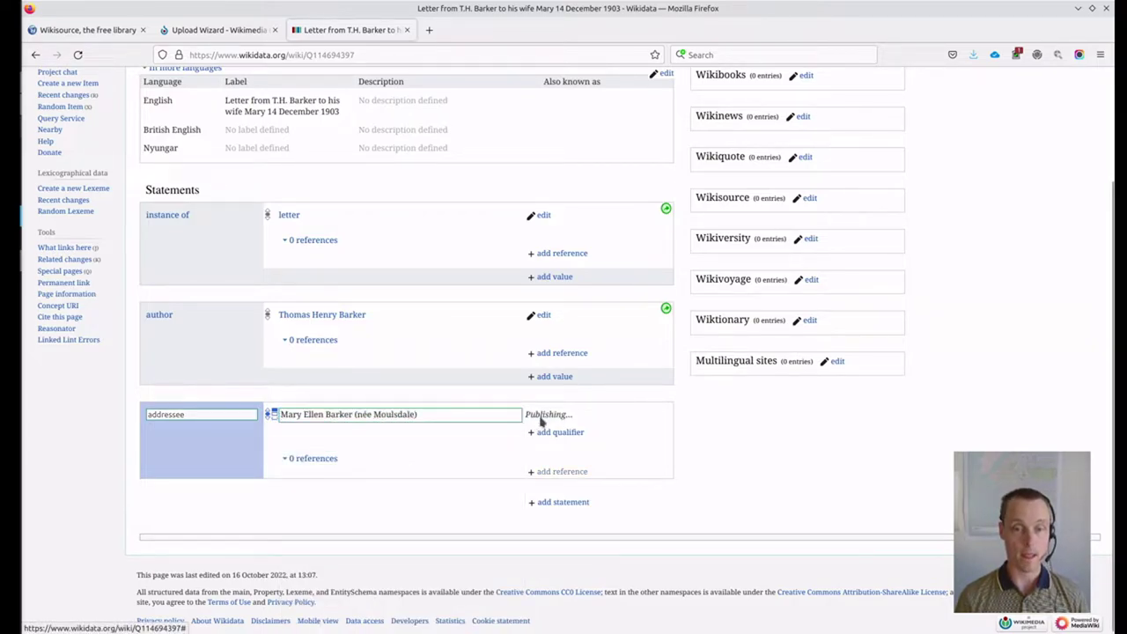
# Step: Add the statement publication date: 14 December 1903
pyautogui.click(216, 30)
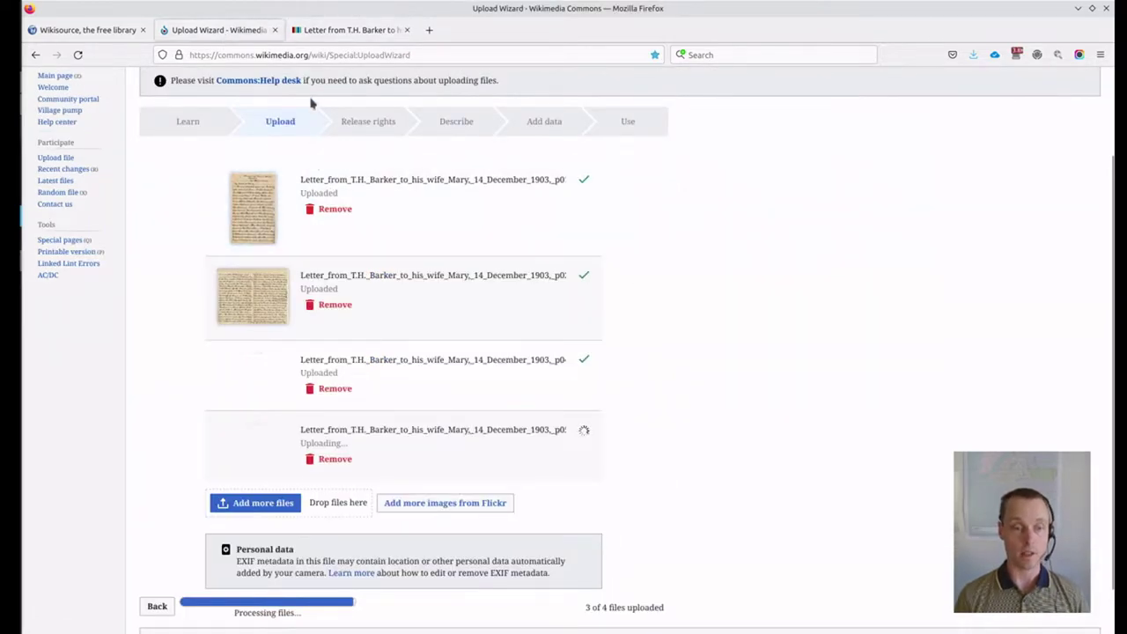
pyautogui.click(326, 30)
pyautogui.click(547, 520)
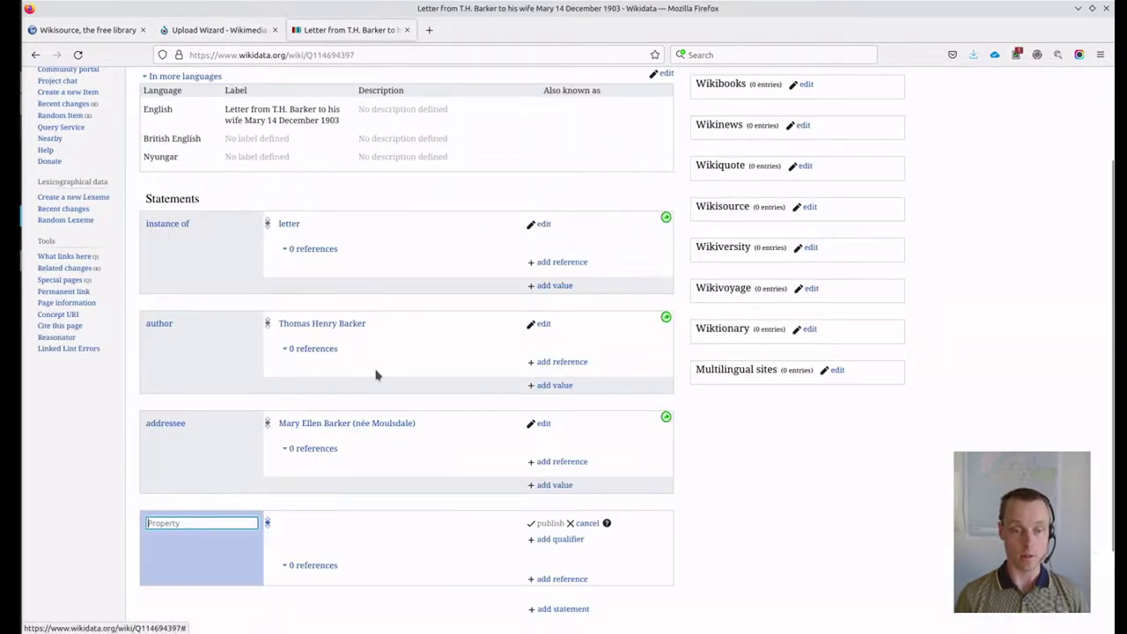
pyautogui.write('date pu')
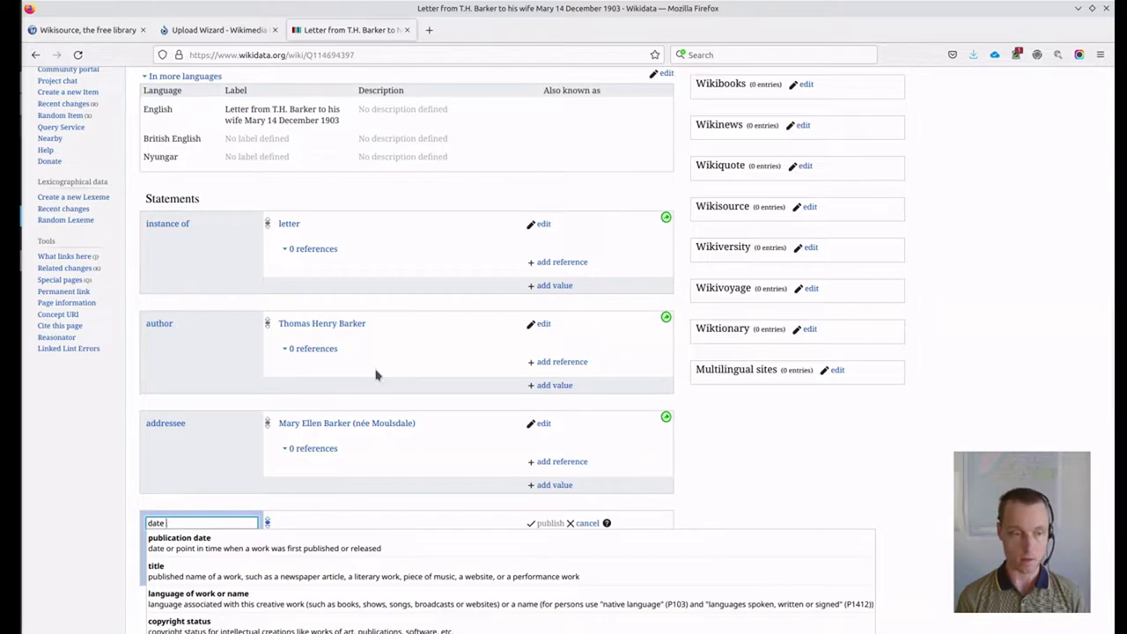
pyautogui.click(251, 538)
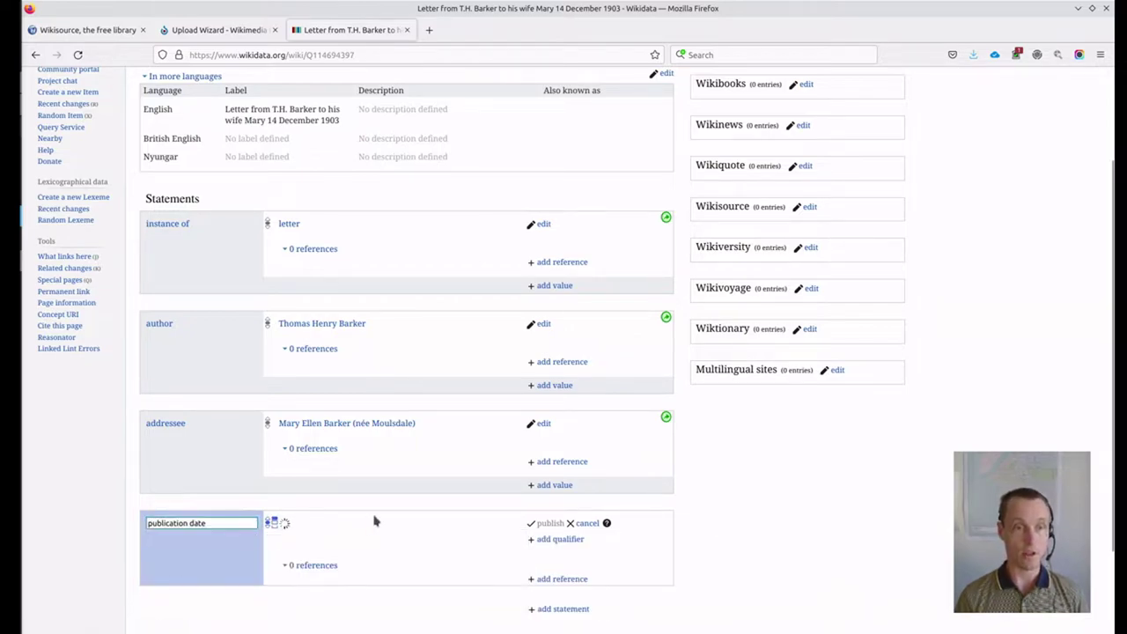
pyautogui.write('14 december 1903')
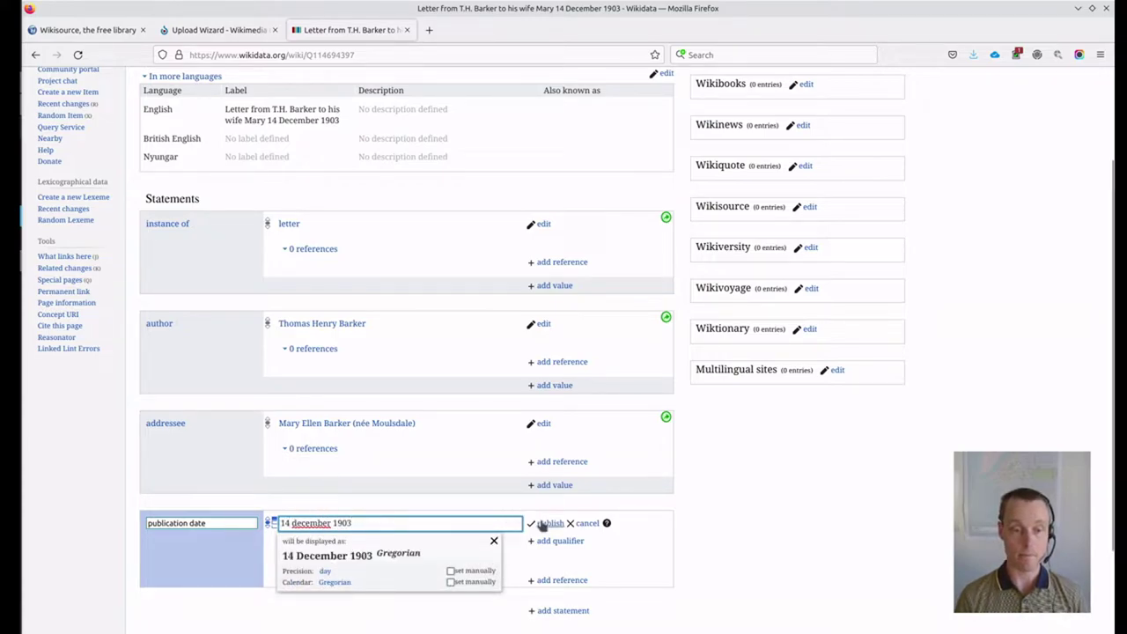
pyautogui.click(546, 523)
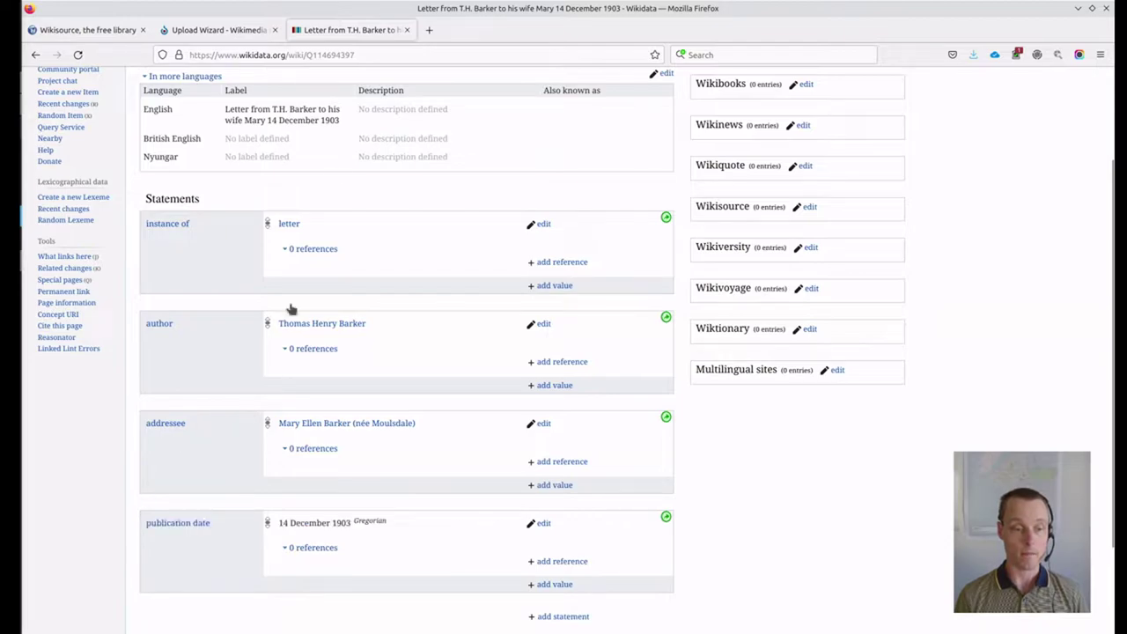
# Step: Add the statement language of work or name: English
pyautogui.click(231, 32)
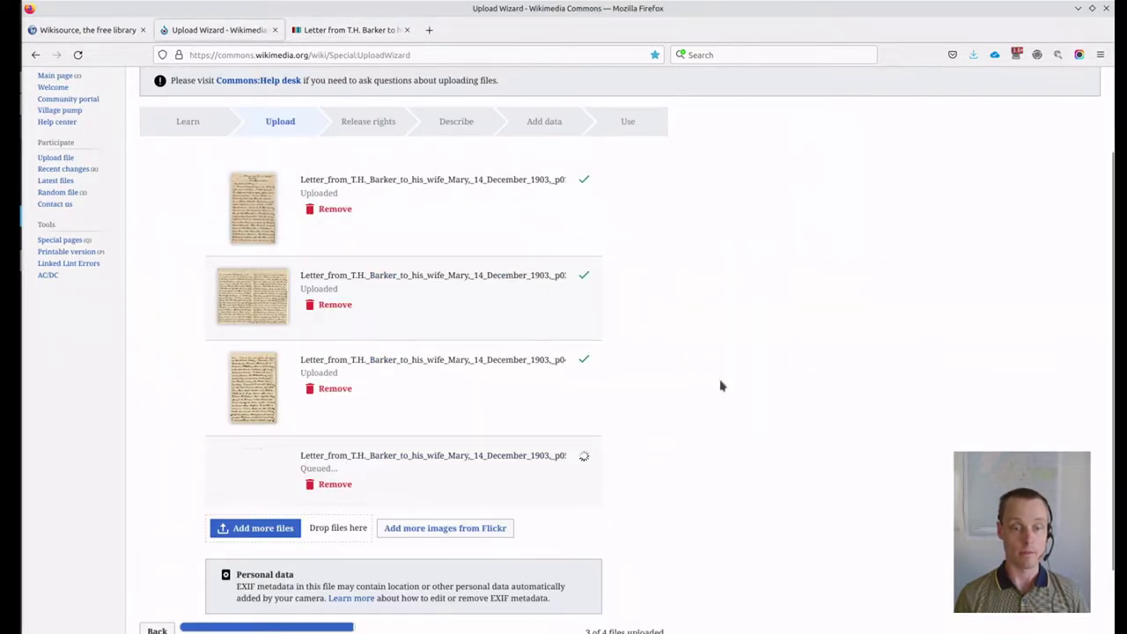
pyautogui.scroll(-2, 720, 385)
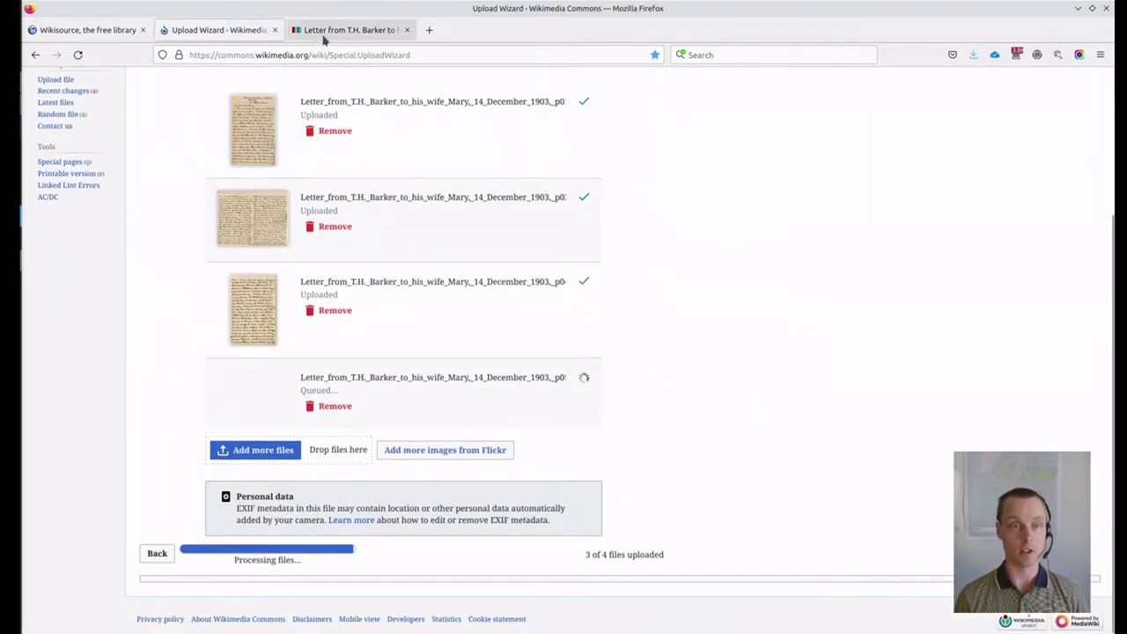
pyautogui.click(324, 35)
pyautogui.scroll(-3, 496, 489)
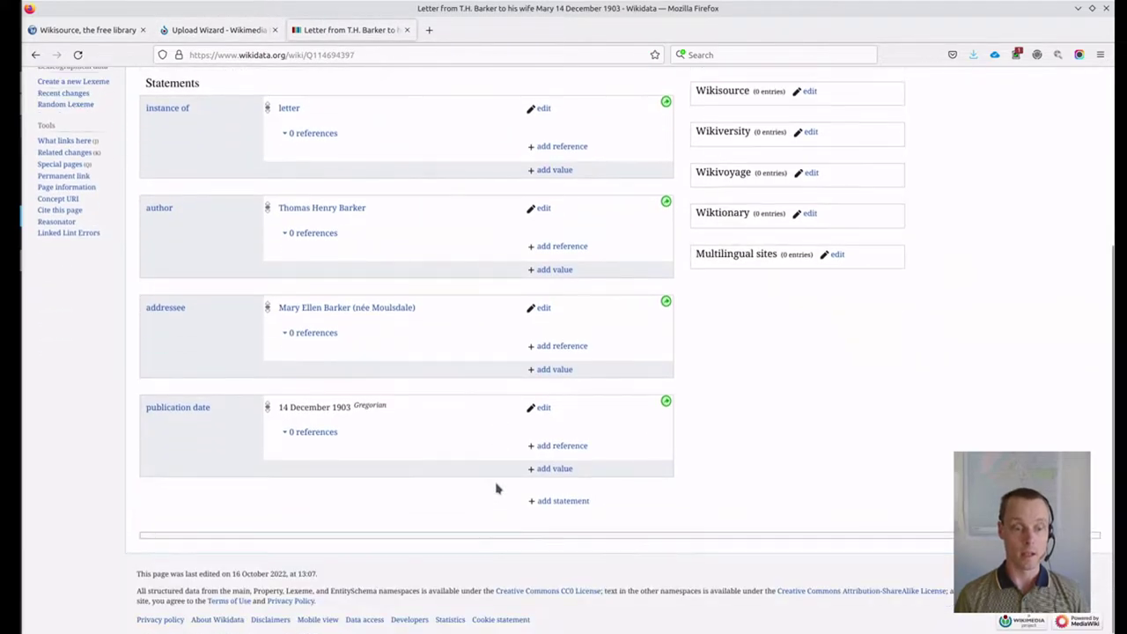
pyautogui.click(557, 501)
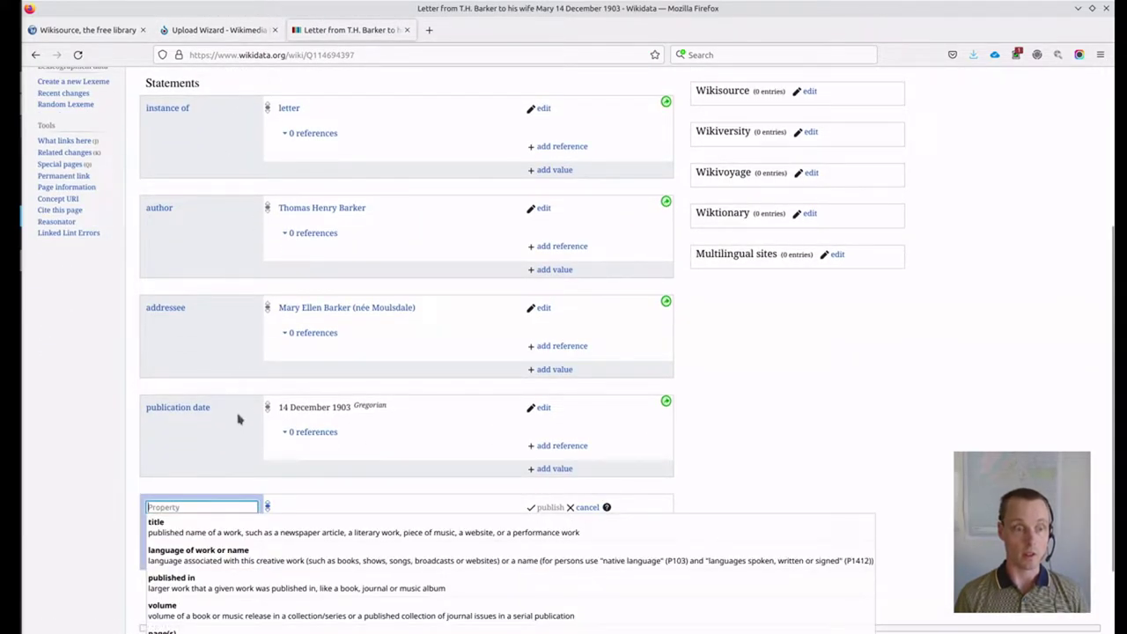
pyautogui.click(257, 559)
pyautogui.write('en')
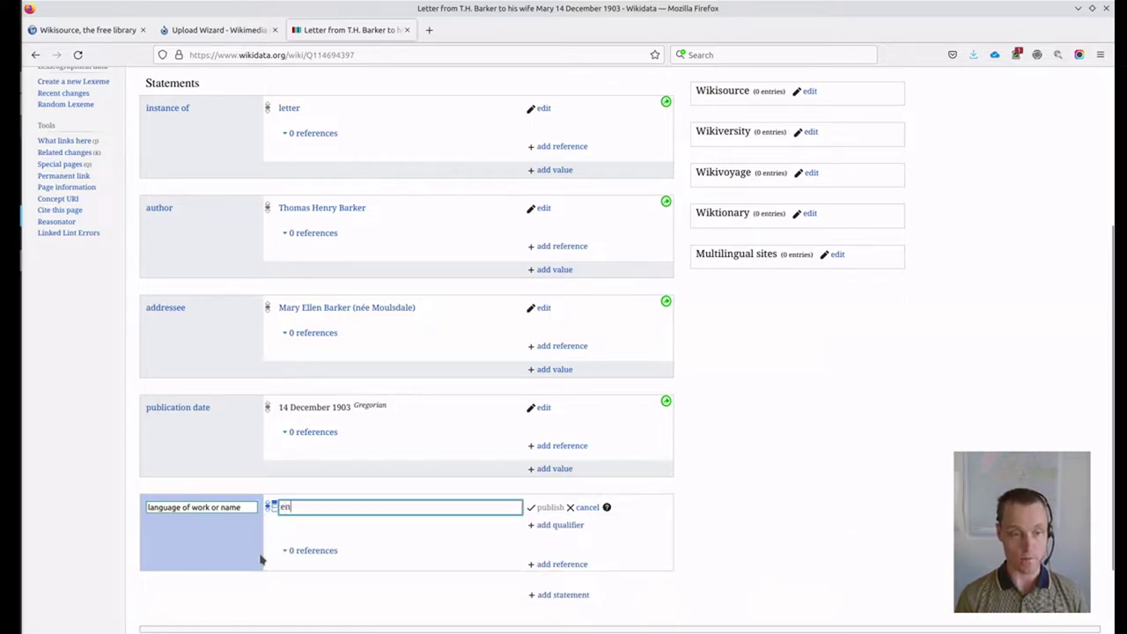
pyautogui.click(319, 531)
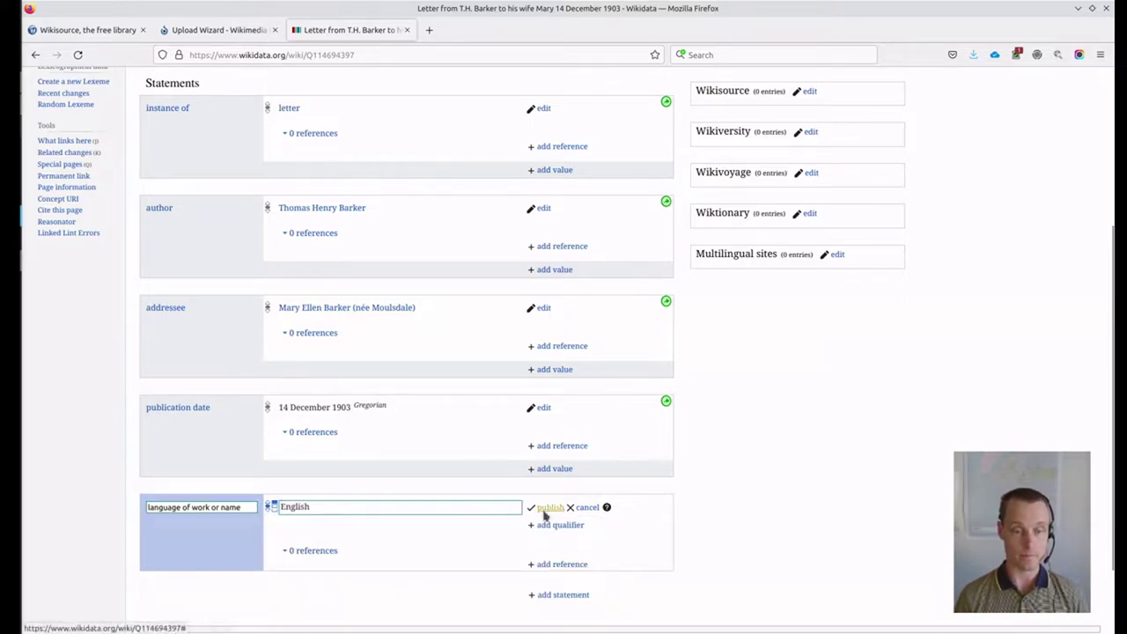
pyautogui.click(549, 508)
# Step: Check the Commons upload progress, then scroll through the item's statements
pyautogui.click(216, 30)
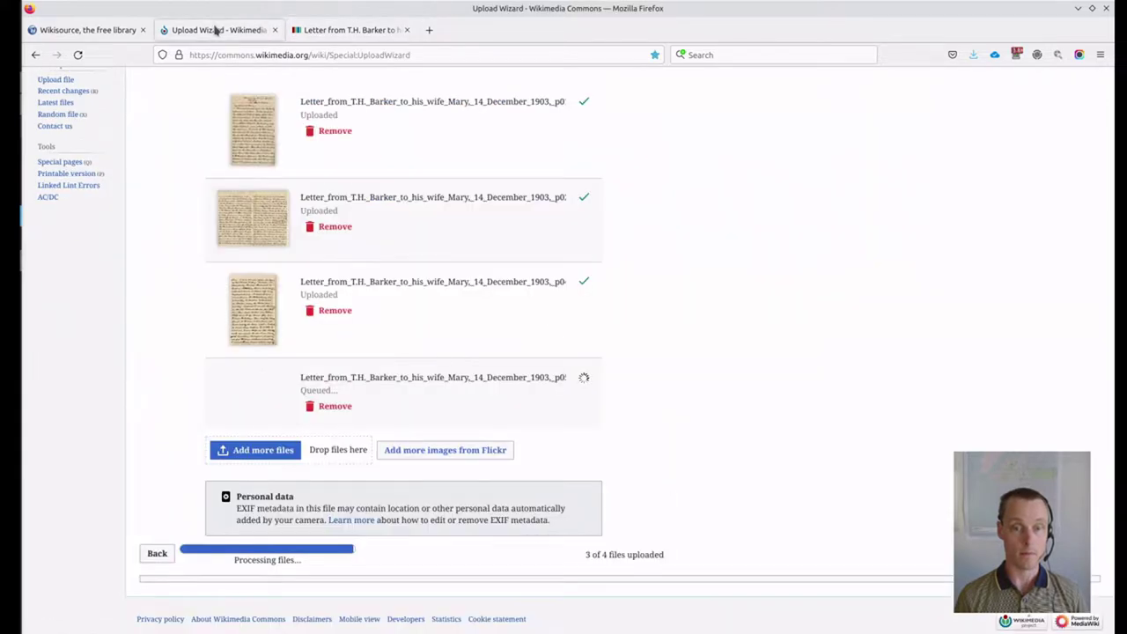
pyautogui.click(315, 30)
pyautogui.scroll(-2, 408, 414)
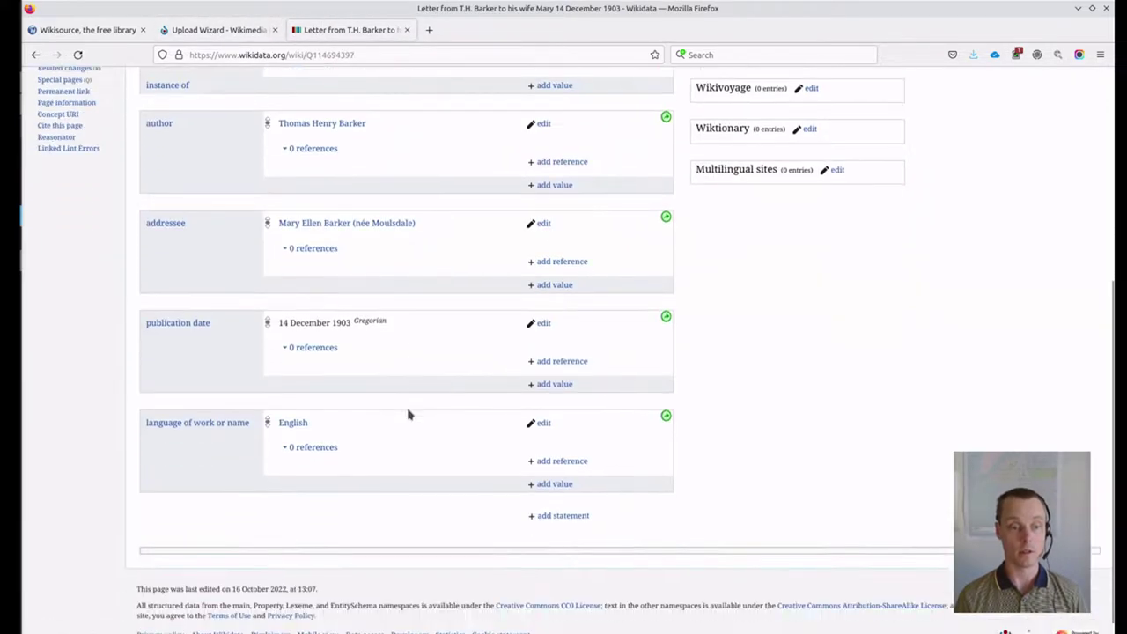
pyautogui.scroll(-1, 408, 414)
# Step: Select the Wikidata item's full title, then return to the finished 4-of-4 Commons upload
pyautogui.scroll(5, 423, 420)
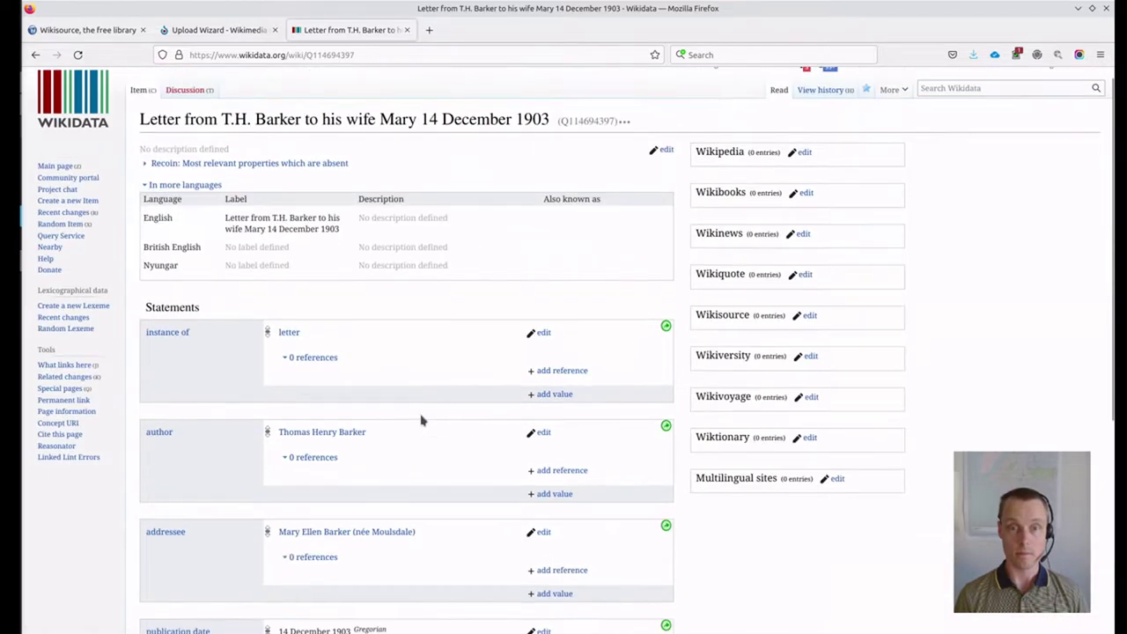
pyautogui.moveTo(547, 120); pyautogui.dragTo(140, 125)
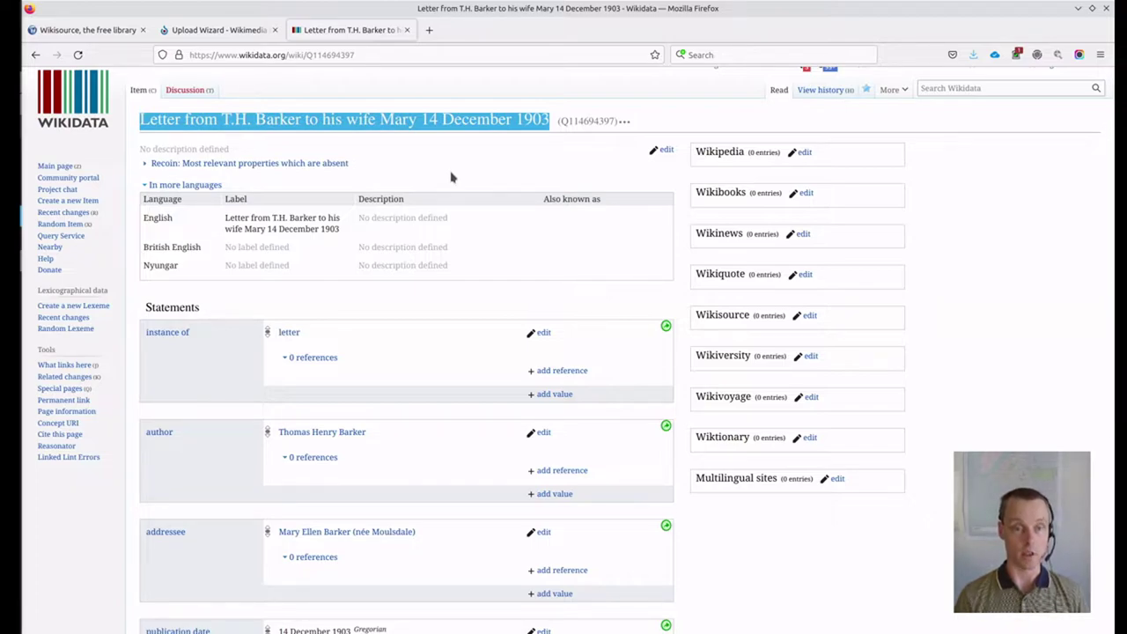
pyautogui.click(376, 123)
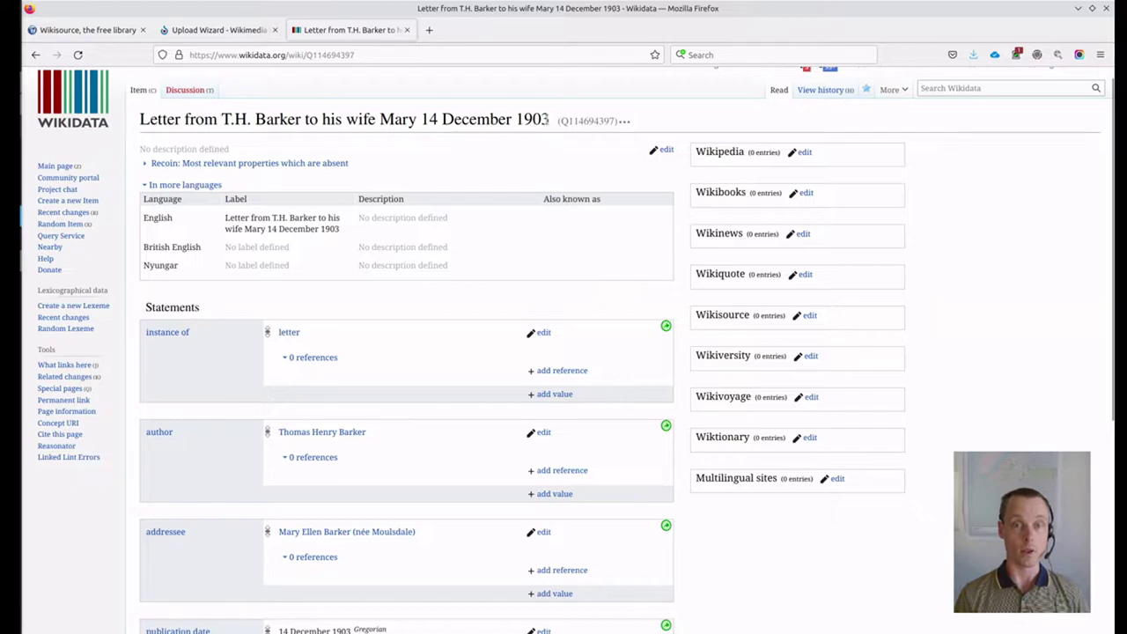
pyautogui.moveTo(546, 120); pyautogui.dragTo(143, 120)
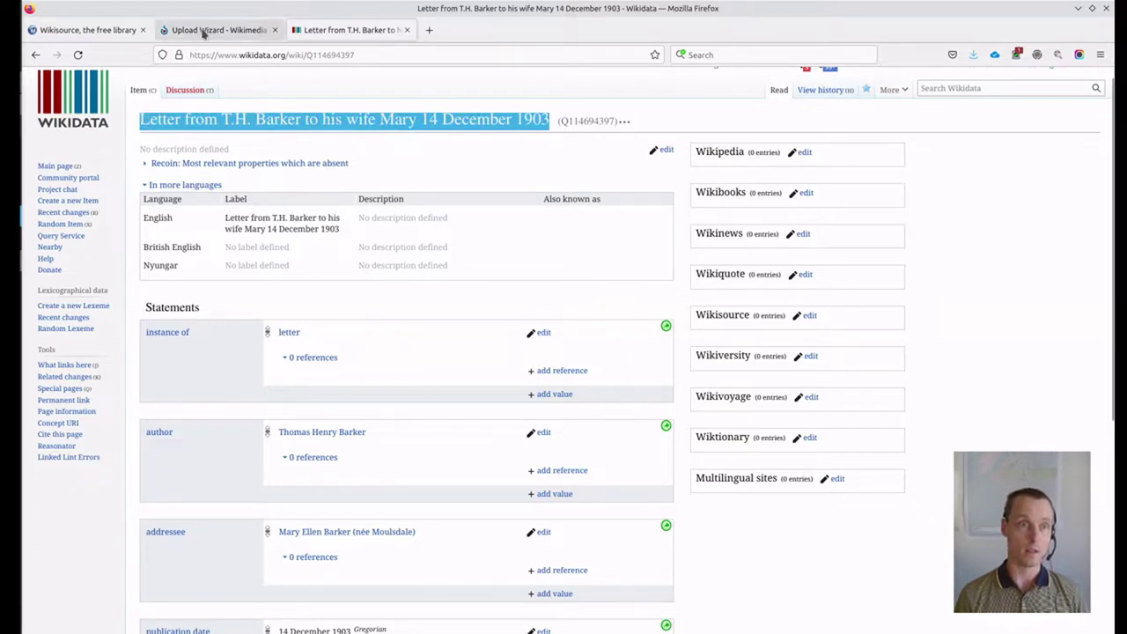
pyautogui.click(202, 30)
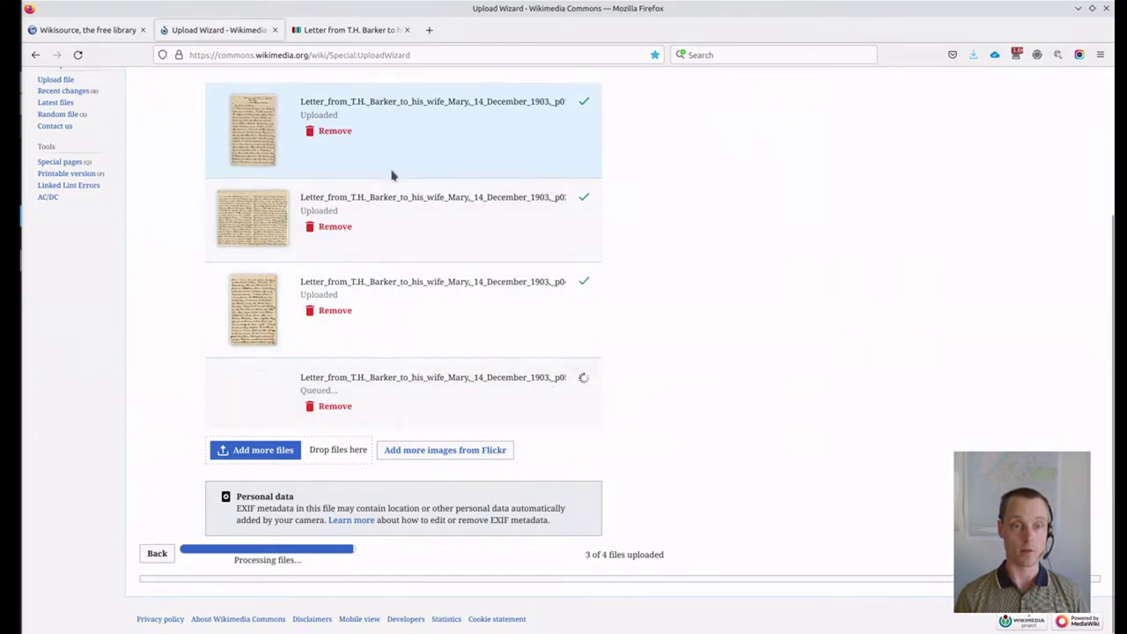
pyautogui.click(351, 30)
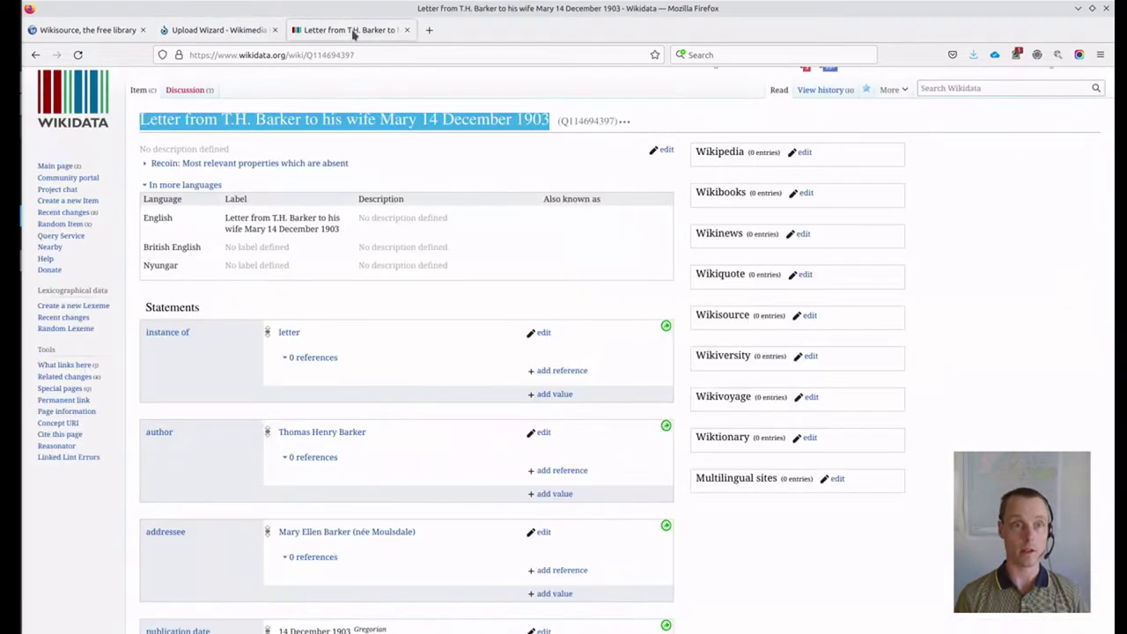
pyautogui.click(216, 30)
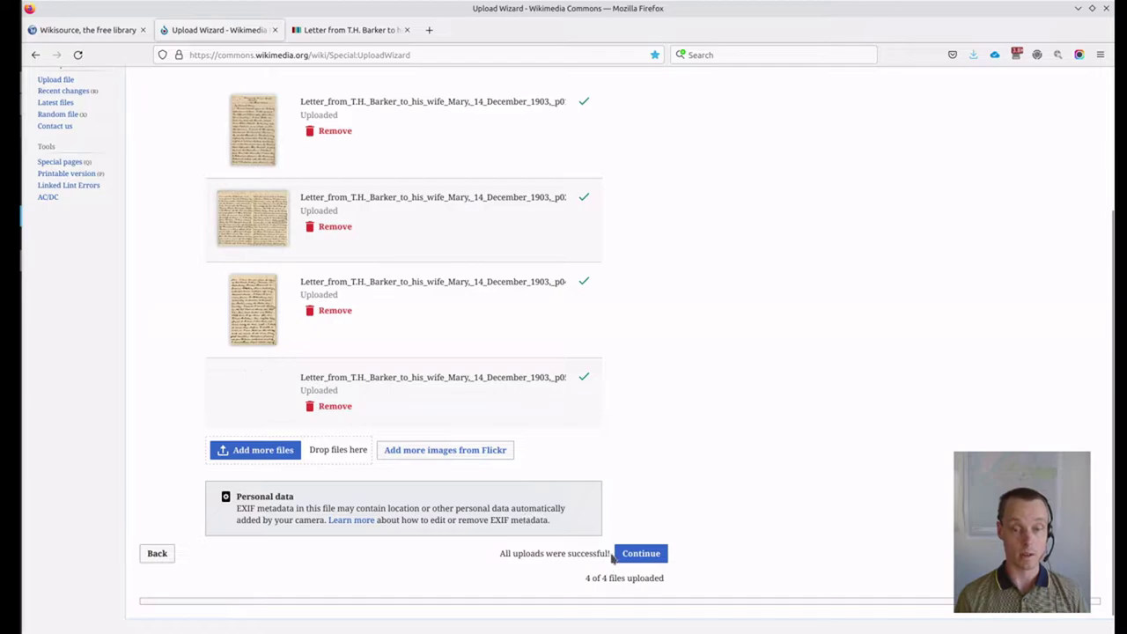
# Step: Mark the files as not own work, with source C.F. Barker Archives and author Thomas Henry Barker
pyautogui.click(641, 554)
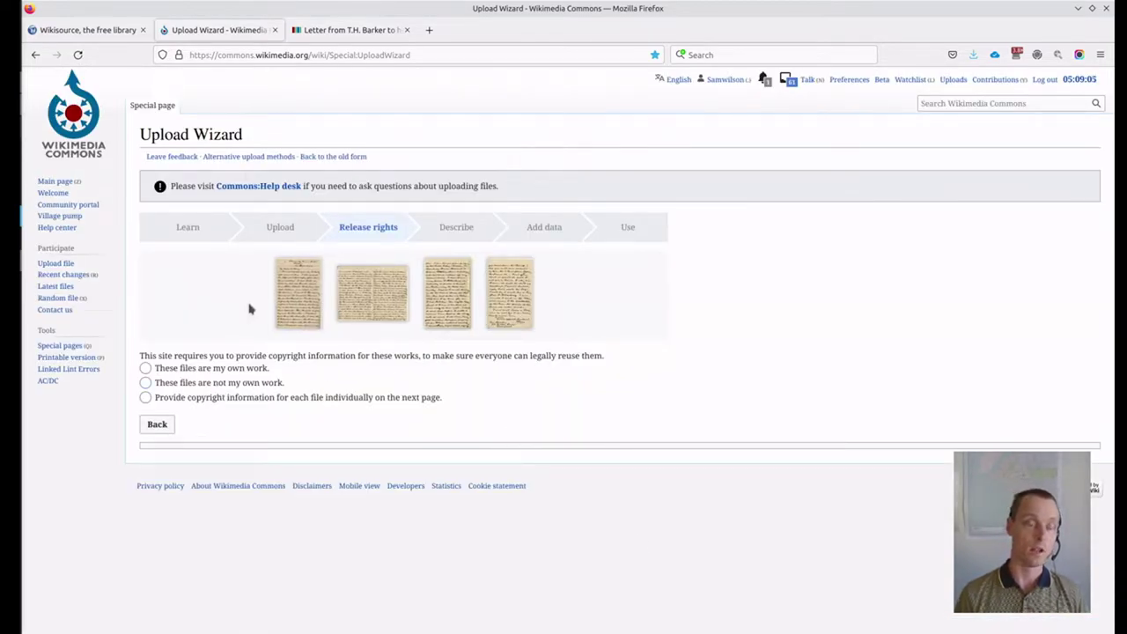
pyautogui.click(215, 384)
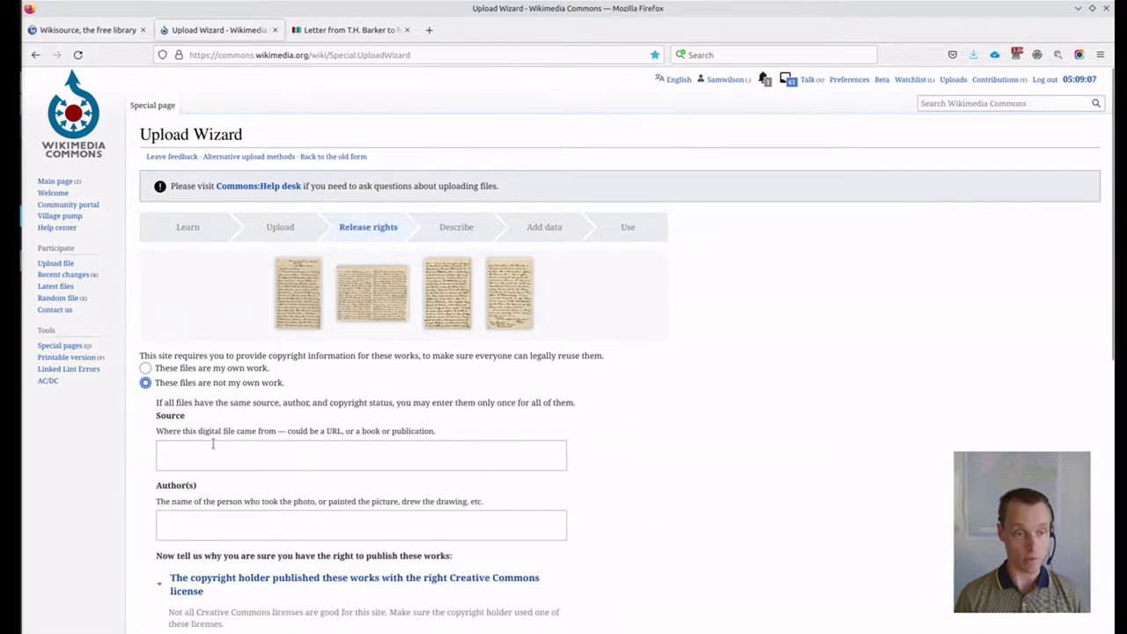
pyautogui.click(213, 445)
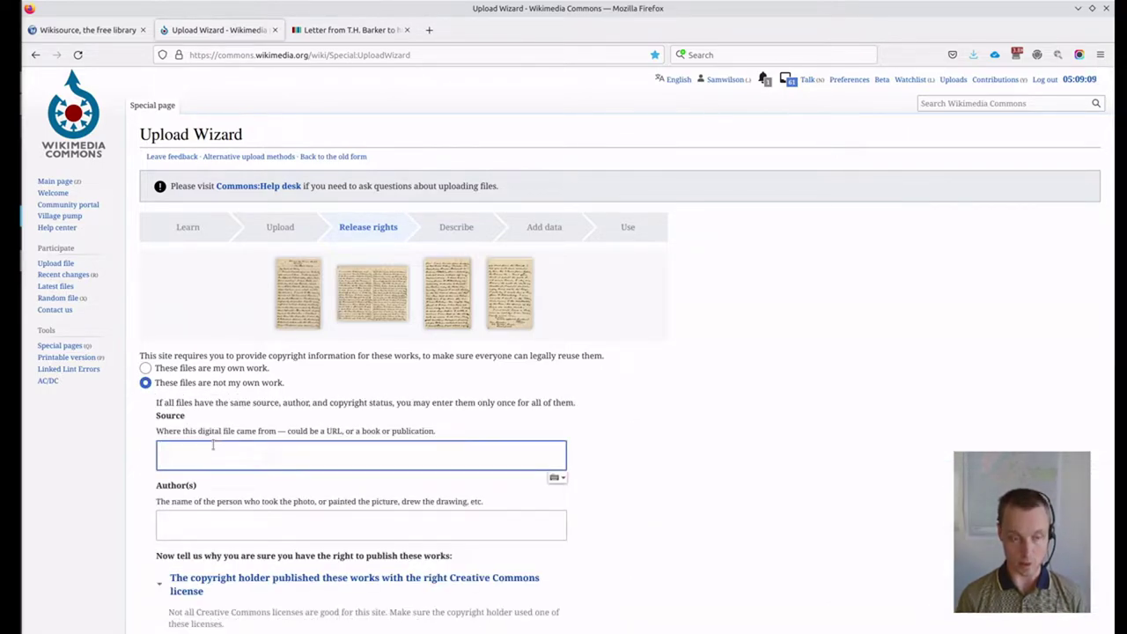
pyautogui.write('C.Fb')
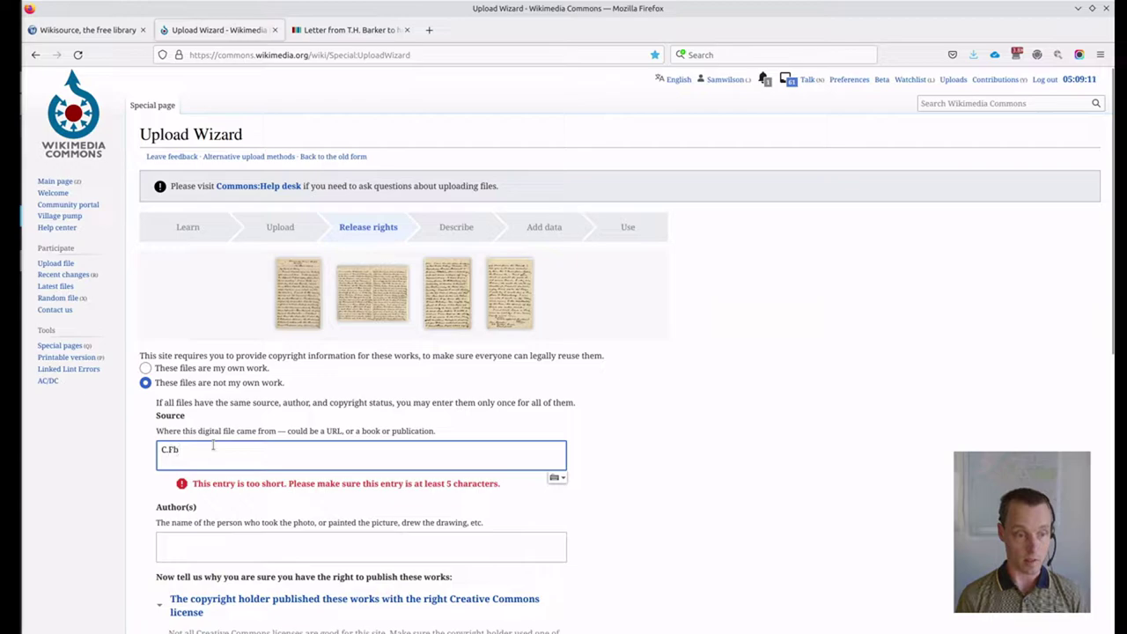
pyautogui.write('. Barker Archives')
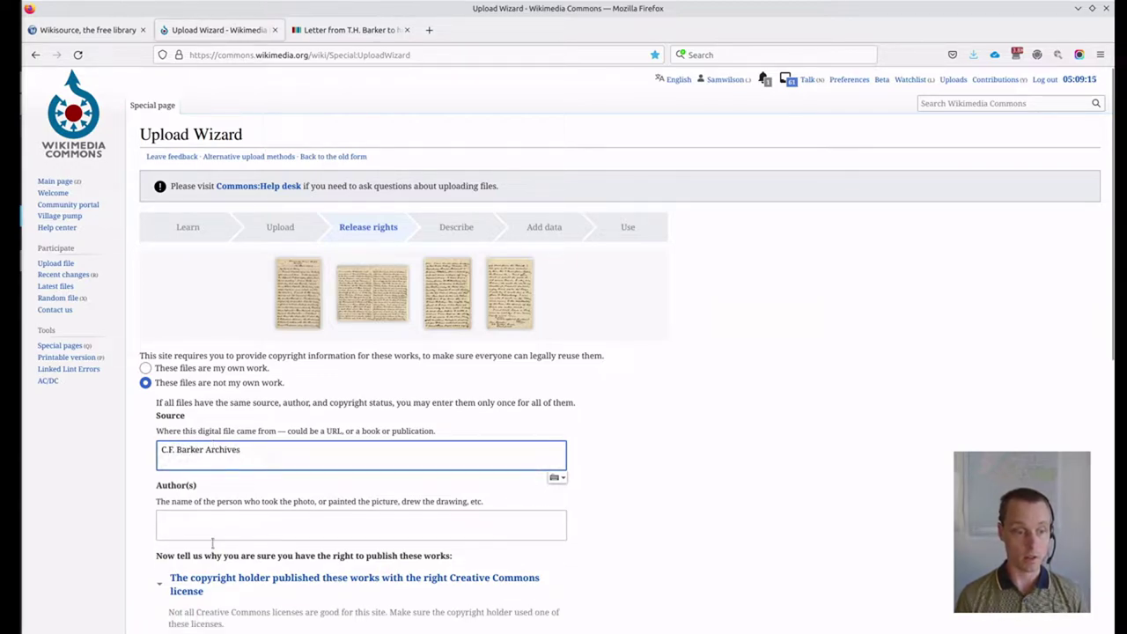
pyautogui.click(198, 520)
pyautogui.write('Thomas Henry Barker')
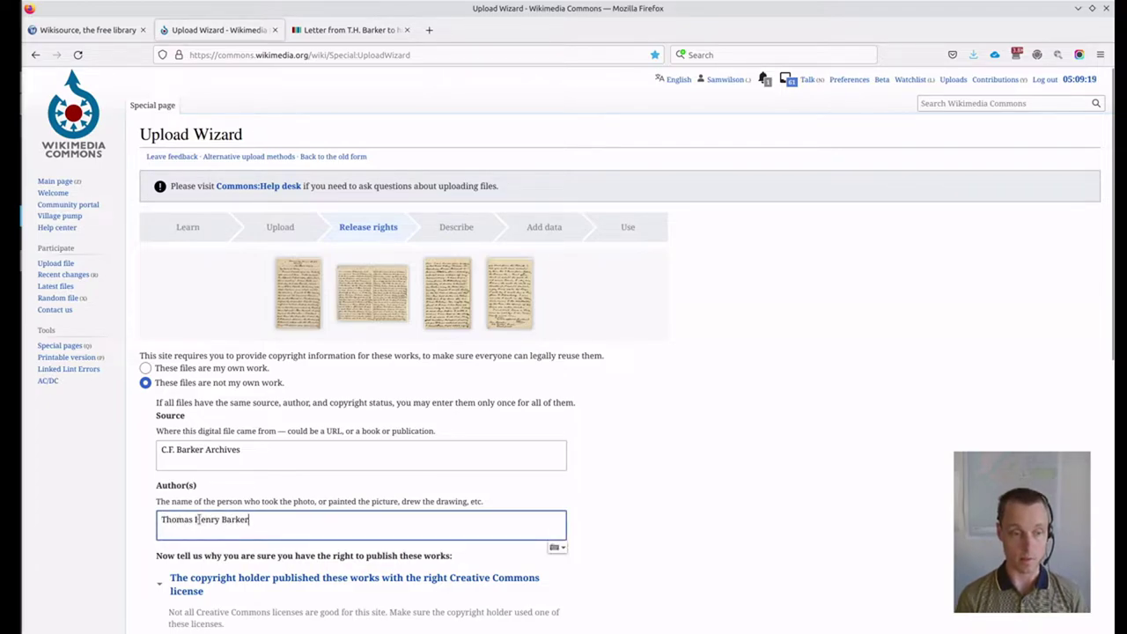
# Step: Set the license wikitext to {{PD-old-100}} and preview it
pyautogui.scroll(-5, 199, 519)
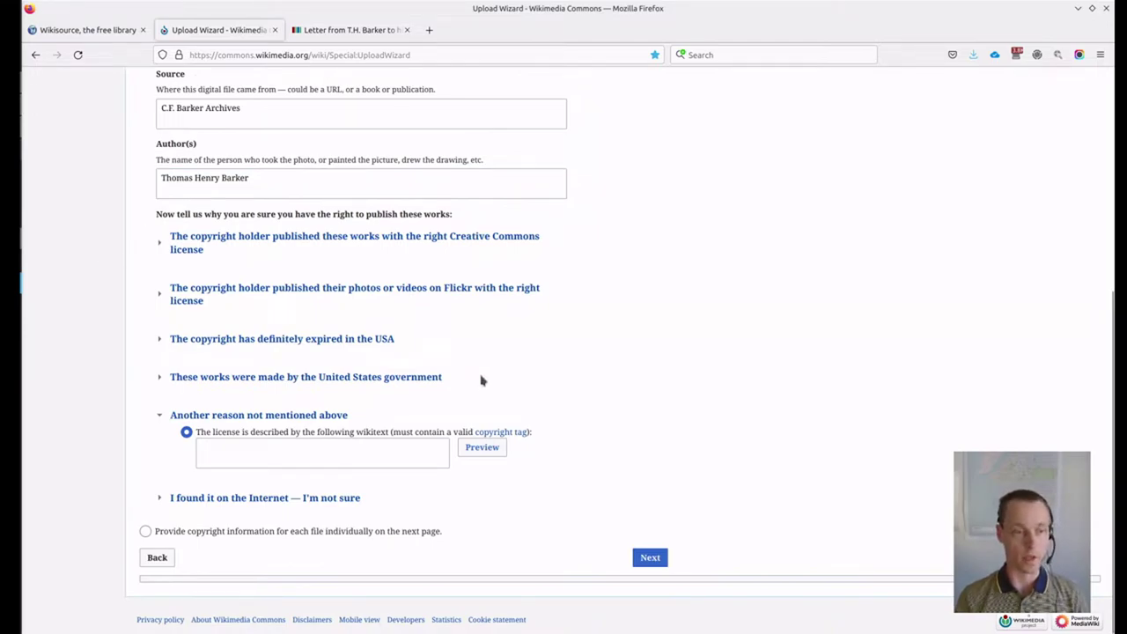
pyautogui.click(392, 456)
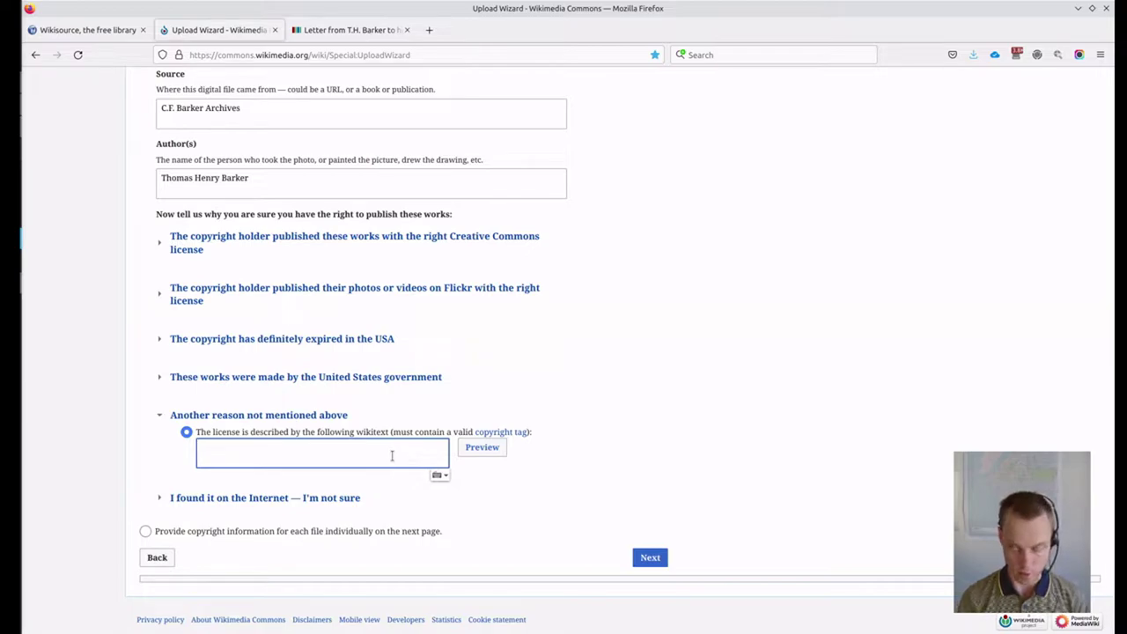
pyautogui.write('{{PD-old-100')
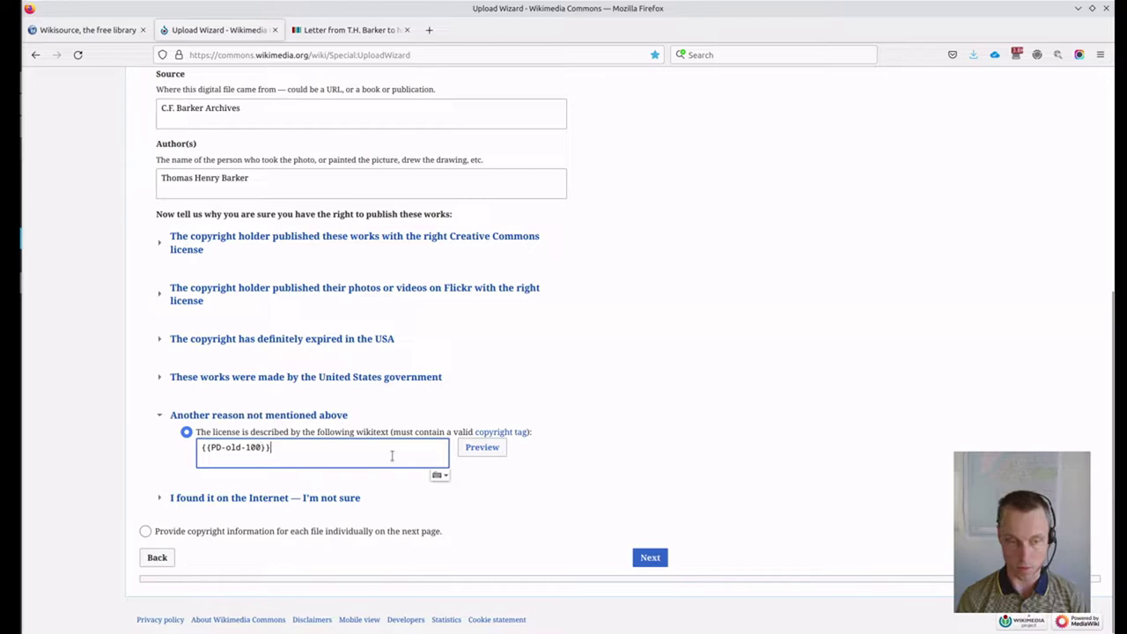
pyautogui.click(475, 453)
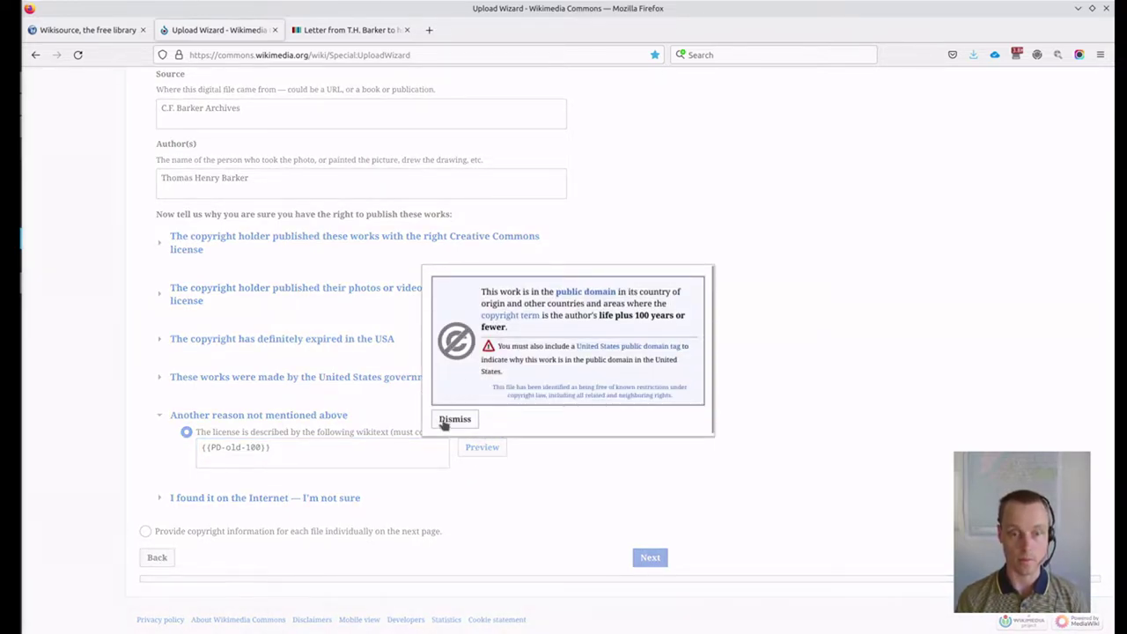
pyautogui.click(445, 420)
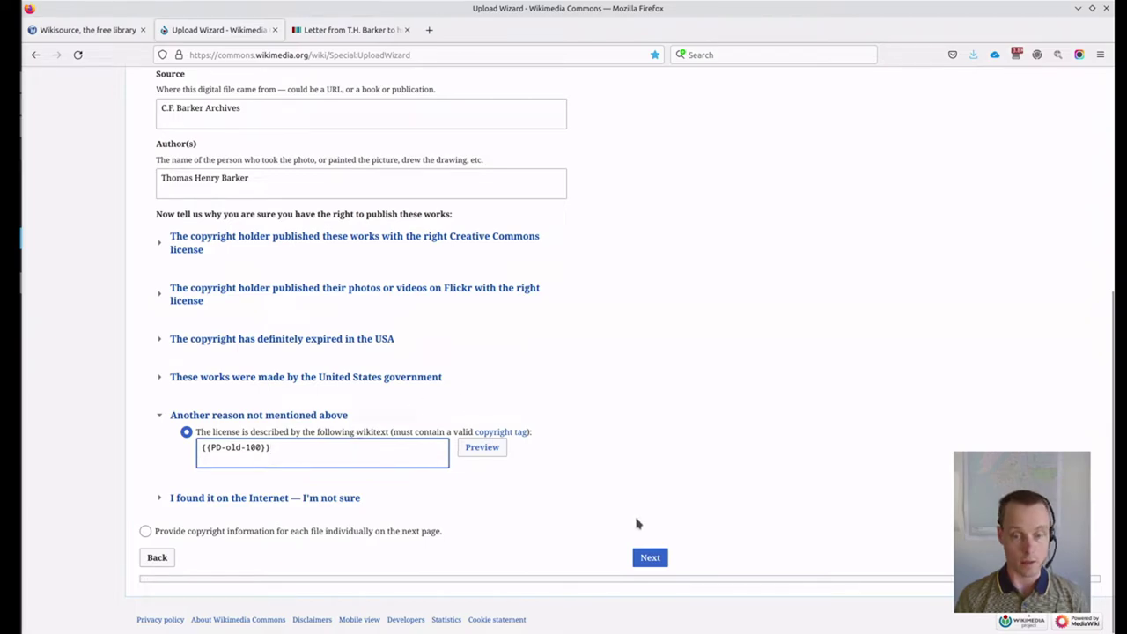
pyautogui.click(649, 557)
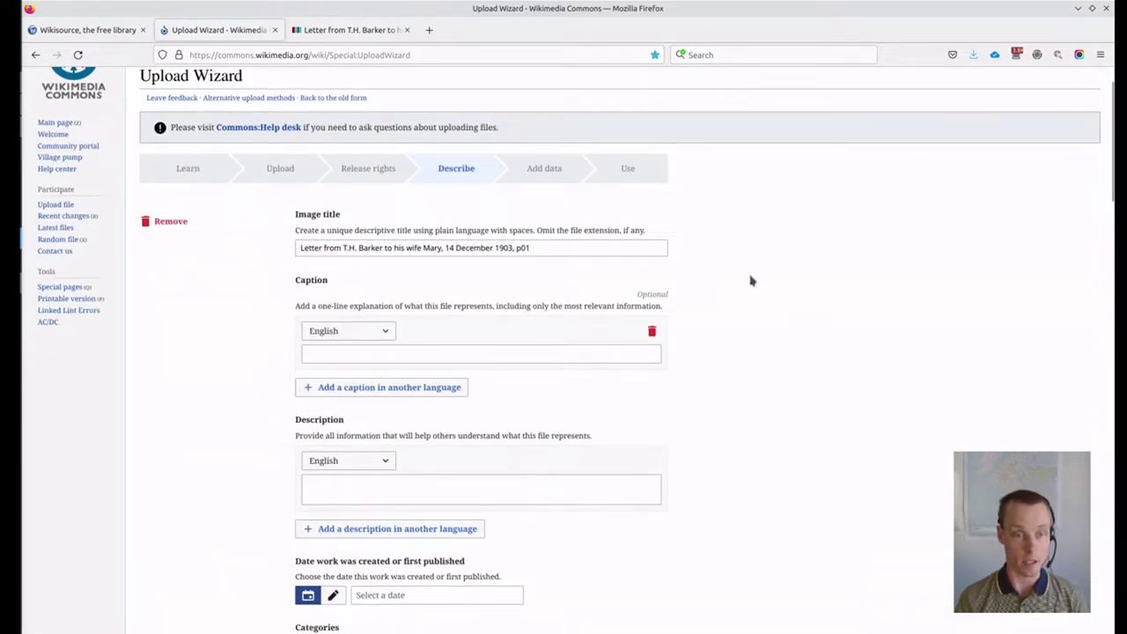
pyautogui.click(497, 353)
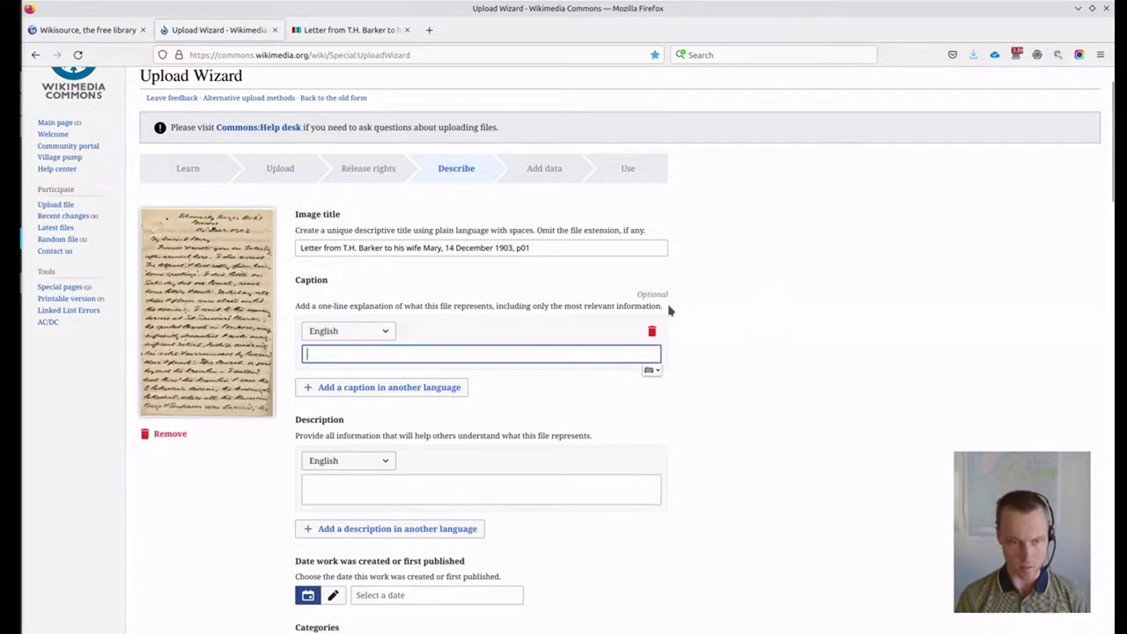
pyautogui.write('Pa')
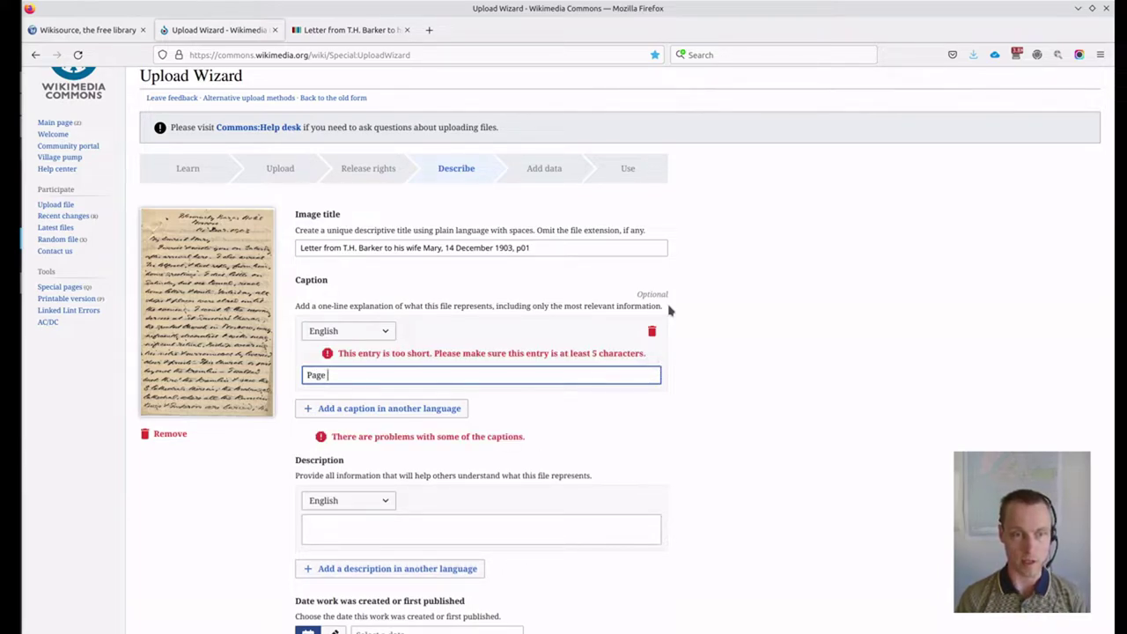
pyautogui.write('ge from ')
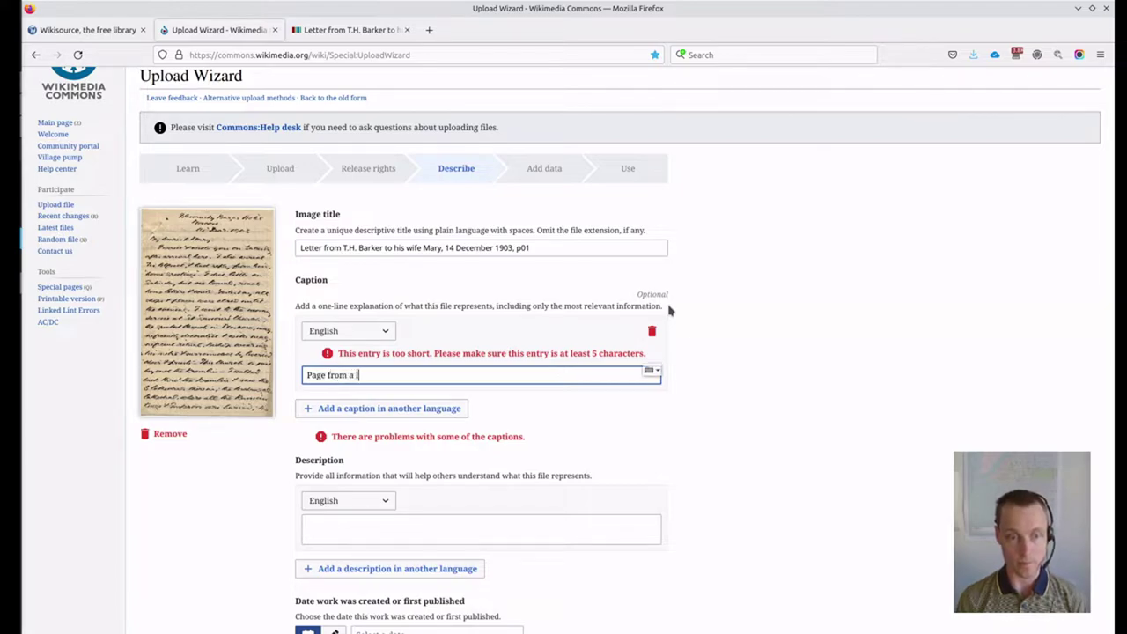
pyautogui.write('a l')
pyautogui.press('BackSpace')
pyautogui.write('personal letter from Thomas Henry Barker.')
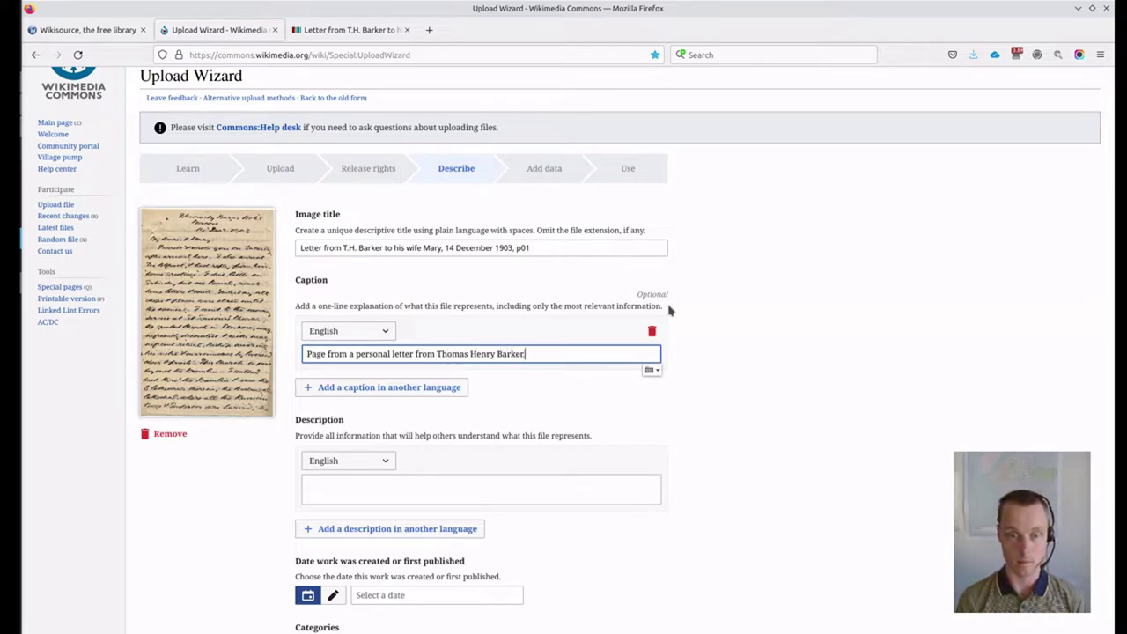
# Step: Copy the caption into the description and enter the date 1903-12-14
pyautogui.hotkey('ctrl', 'a')
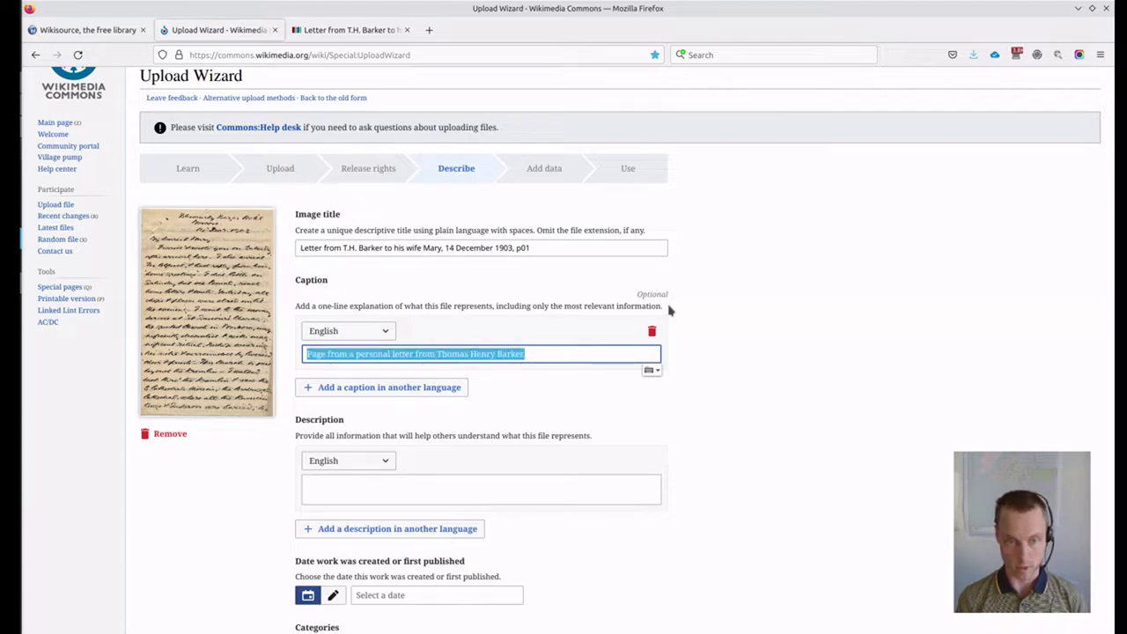
pyautogui.hotkey('ctrl', 'c')
pyautogui.click(418, 490)
pyautogui.hotkey('ctrl', 'v')
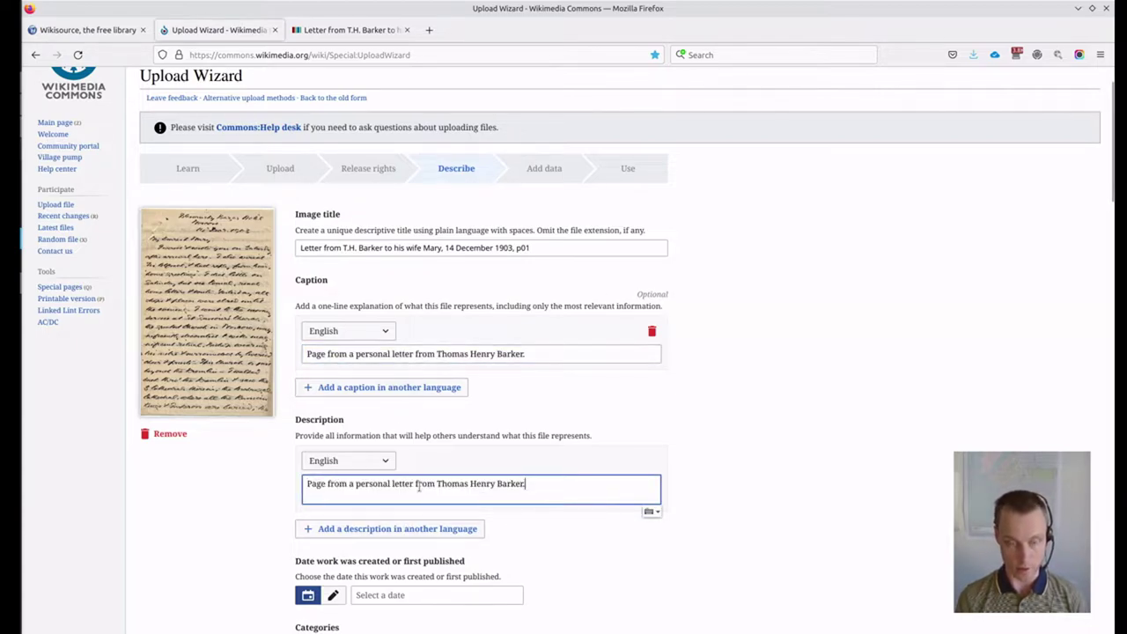
pyautogui.scroll(-3, 473, 421)
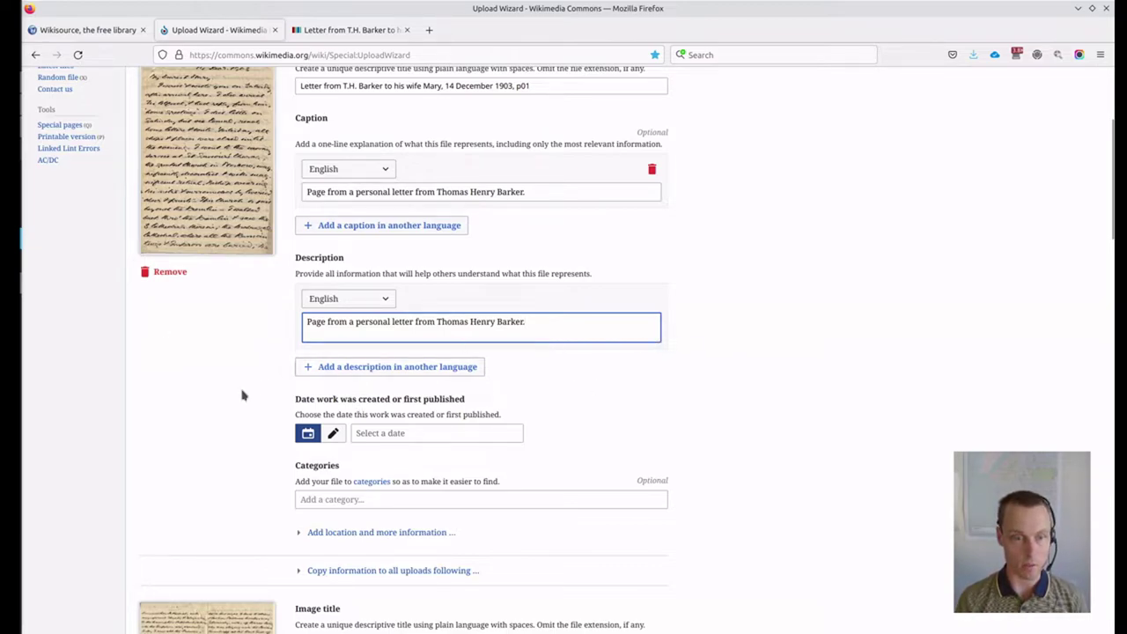
pyautogui.click(335, 433)
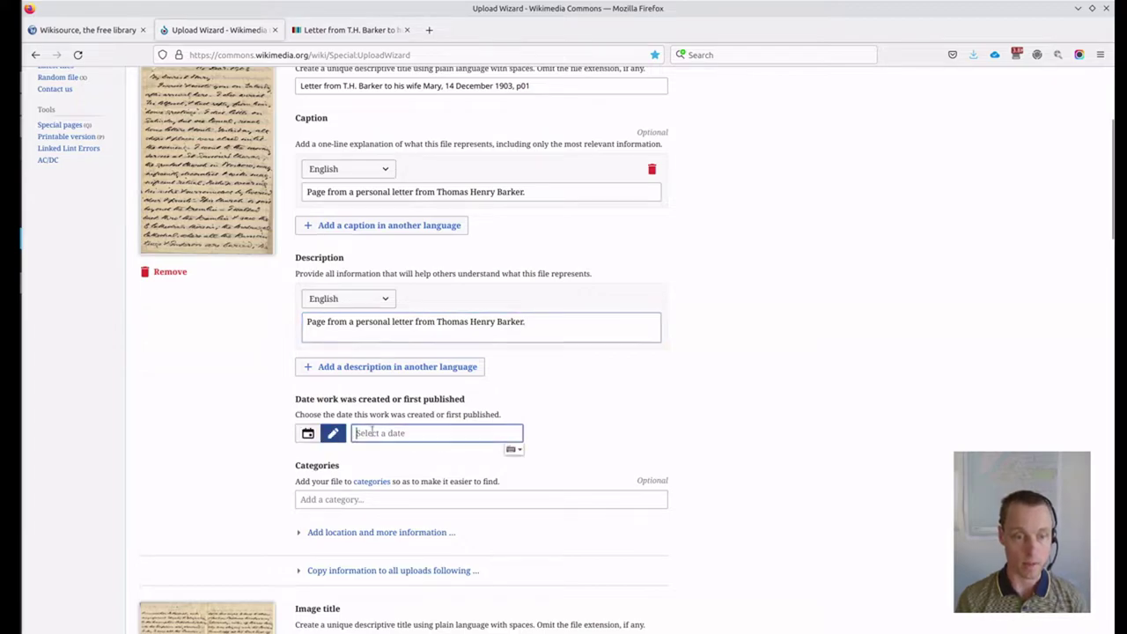
pyautogui.write('1903-12-14')
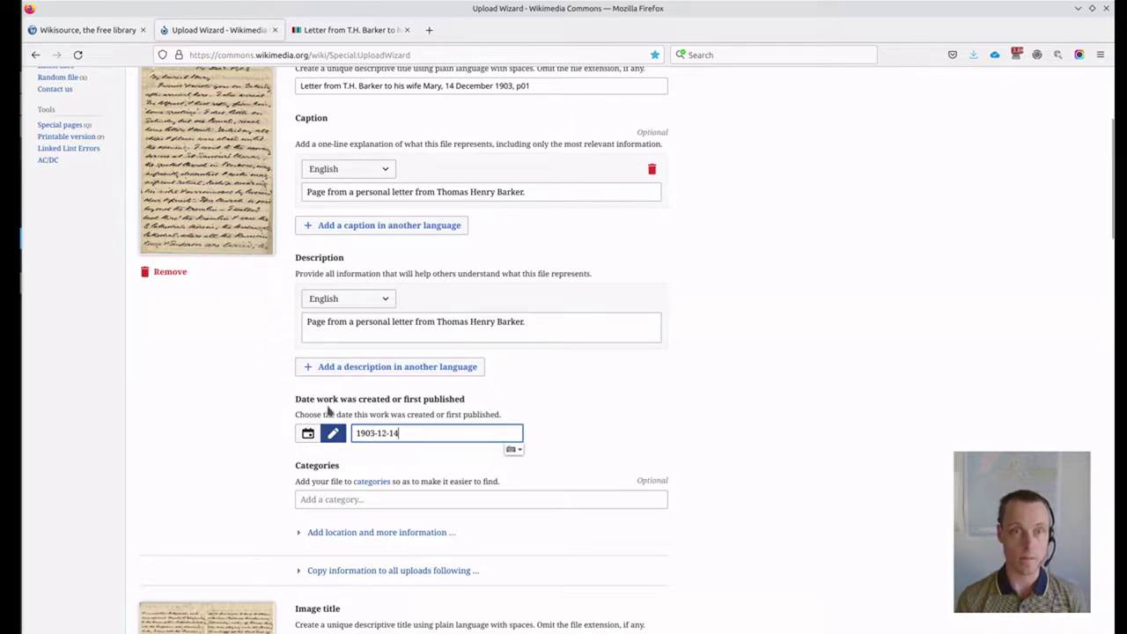
# Step: Add the category 'Letter from T.H. Barker to his wife Mary 14 December 1903' using the Wikidata label
pyautogui.click(301, 499)
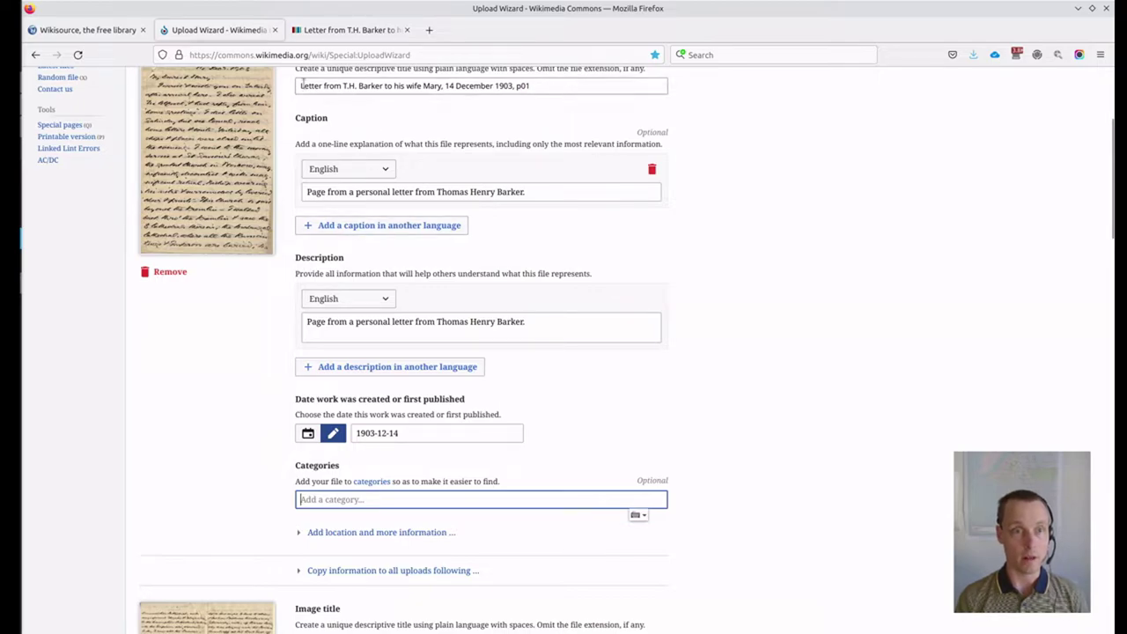
pyautogui.click(319, 30)
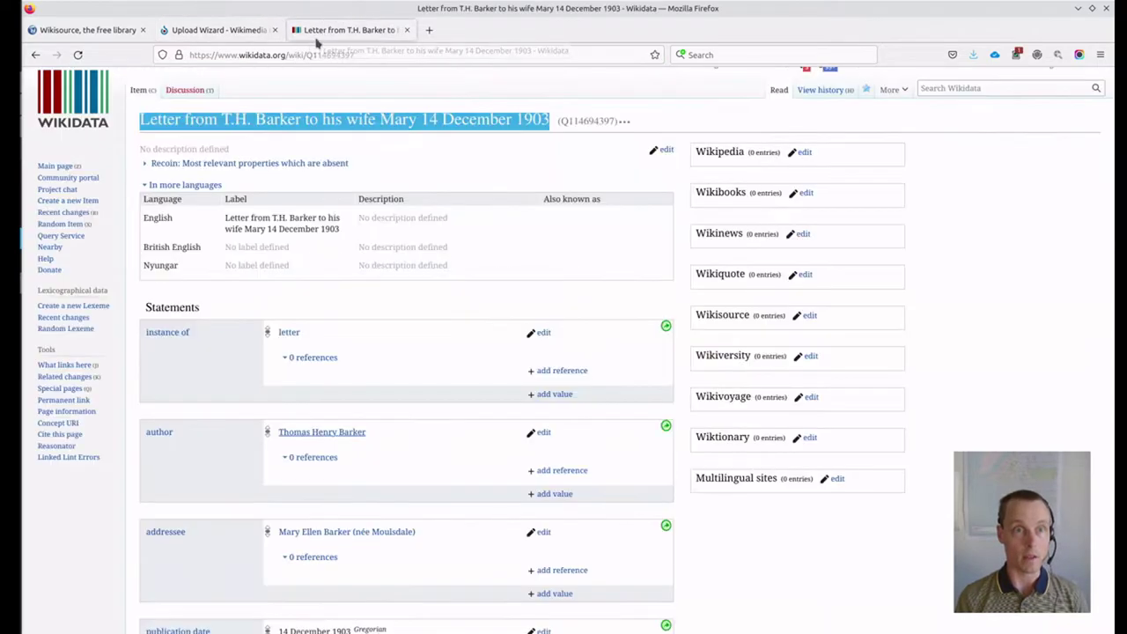
pyautogui.click(231, 115)
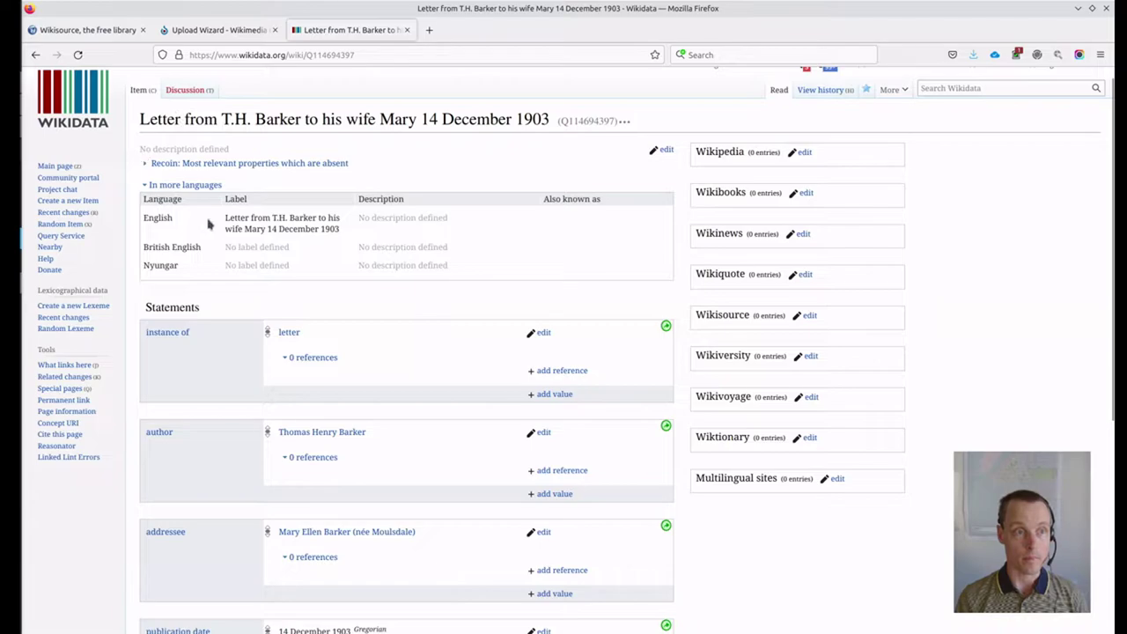
pyautogui.tripleClick(236, 220)
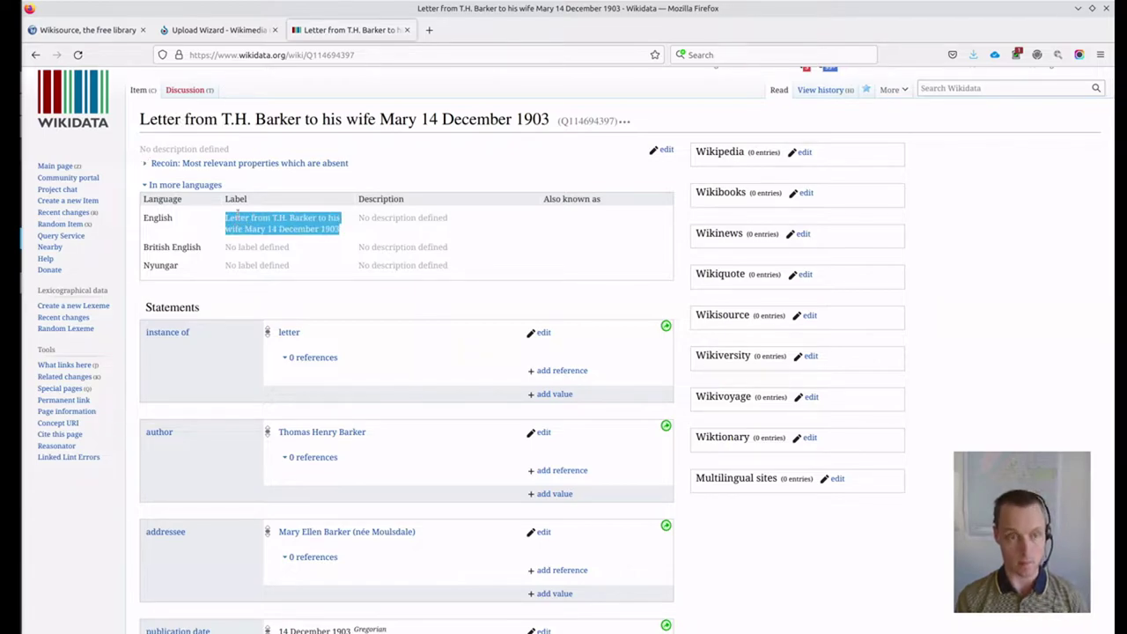
pyautogui.click(248, 31)
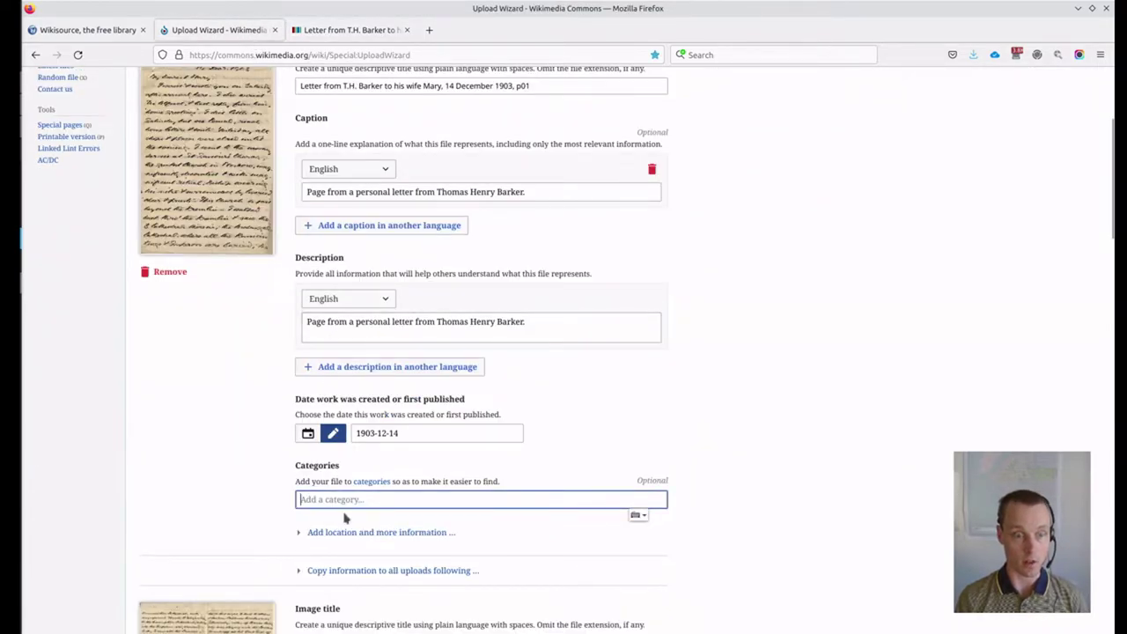
pyautogui.hotkey('ctrl', 'v')
pyautogui.press('Return')
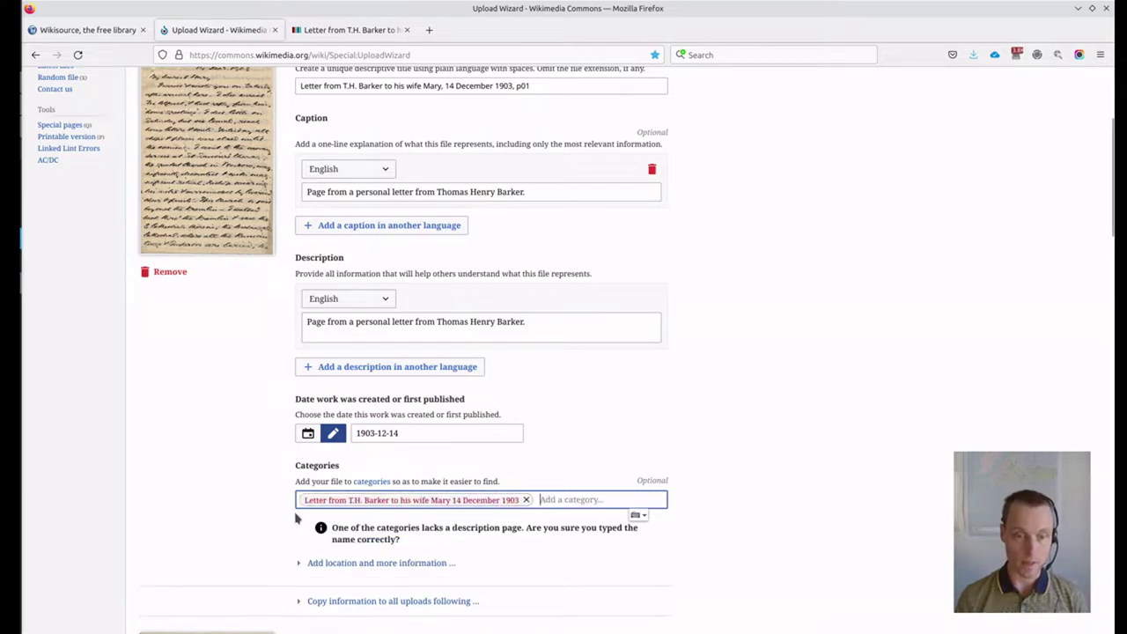
pyautogui.click(249, 498)
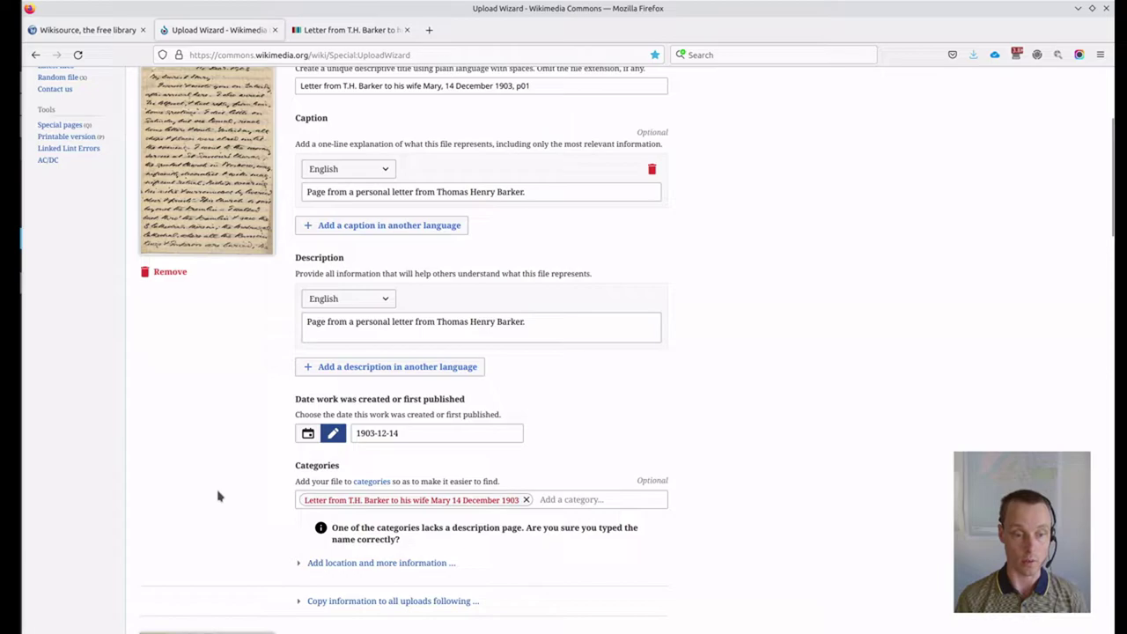
# Step: Add the category Location not applicable
pyautogui.click(574, 500)
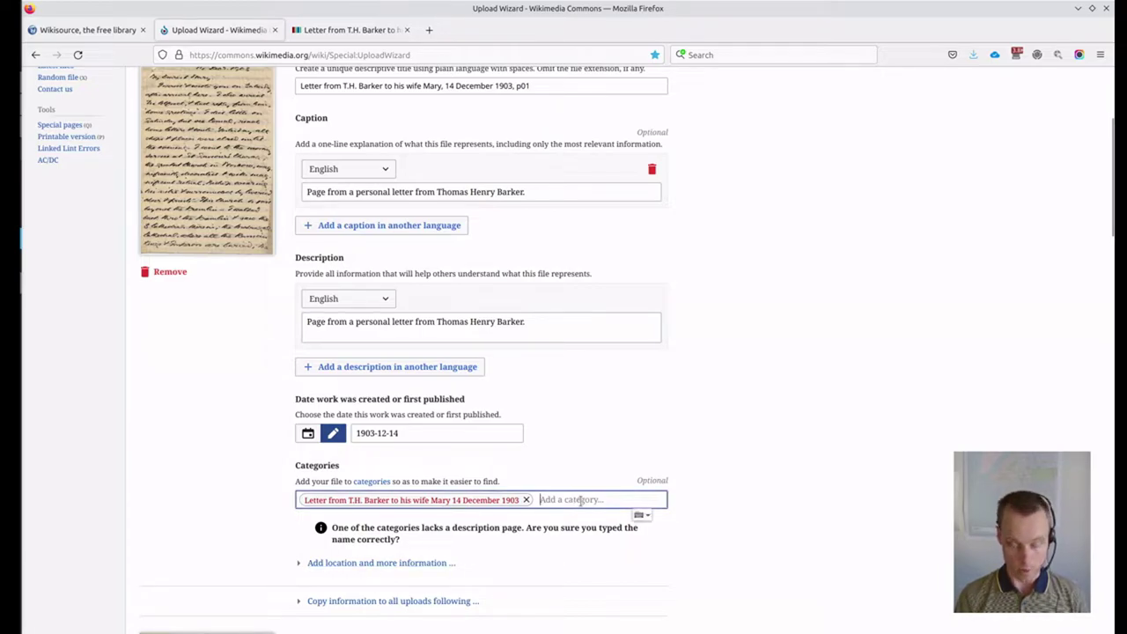
pyautogui.write('location not')
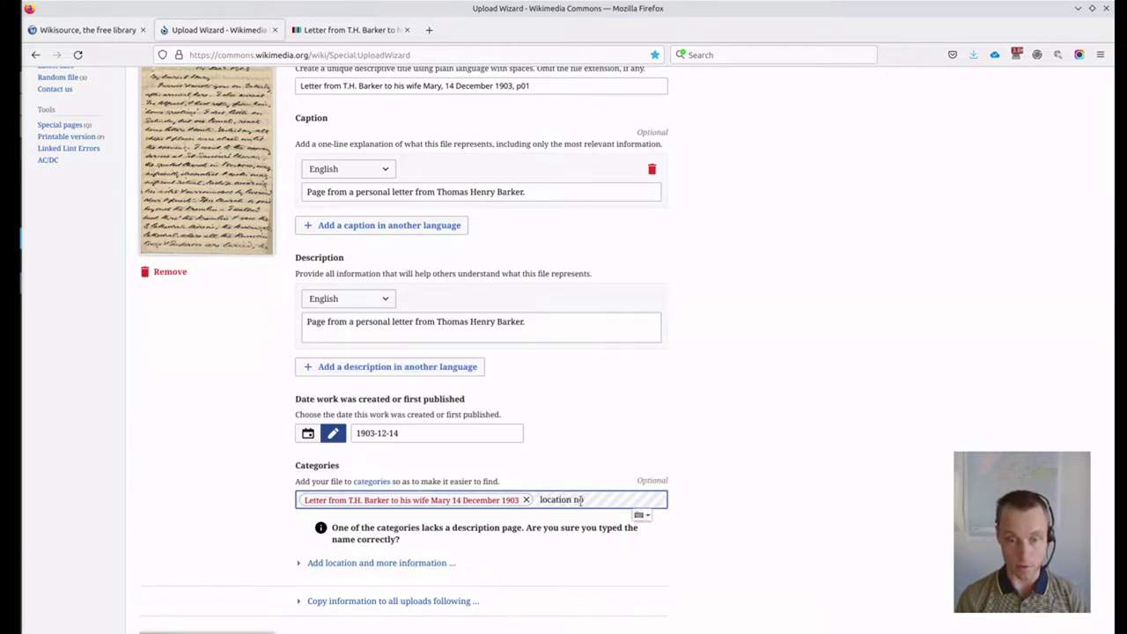
pyautogui.click(308, 516)
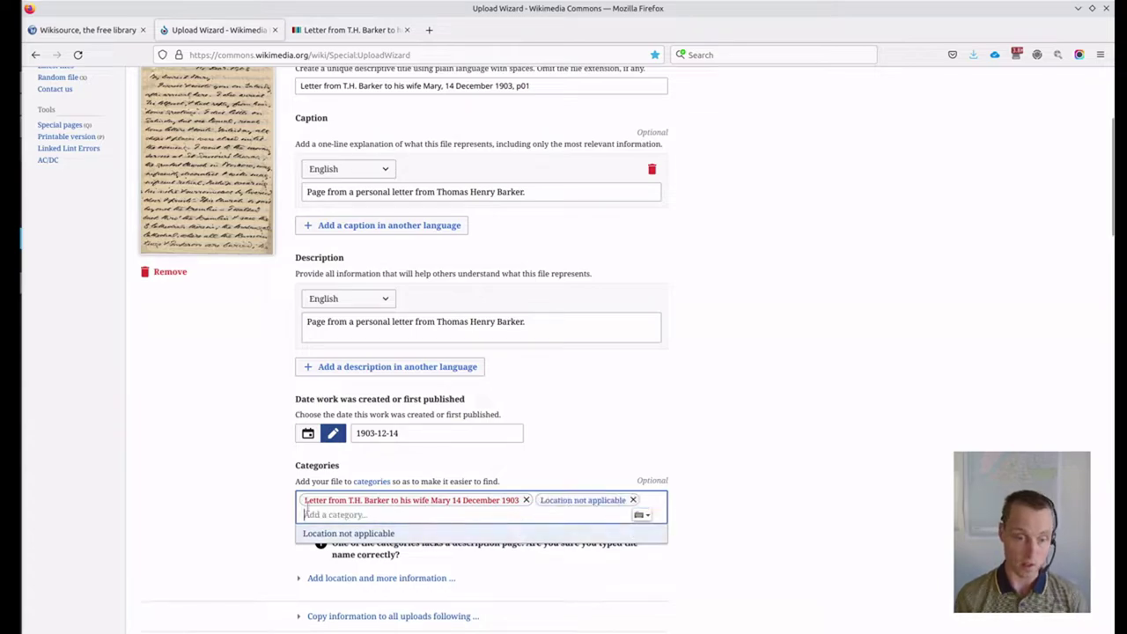
pyautogui.click(236, 500)
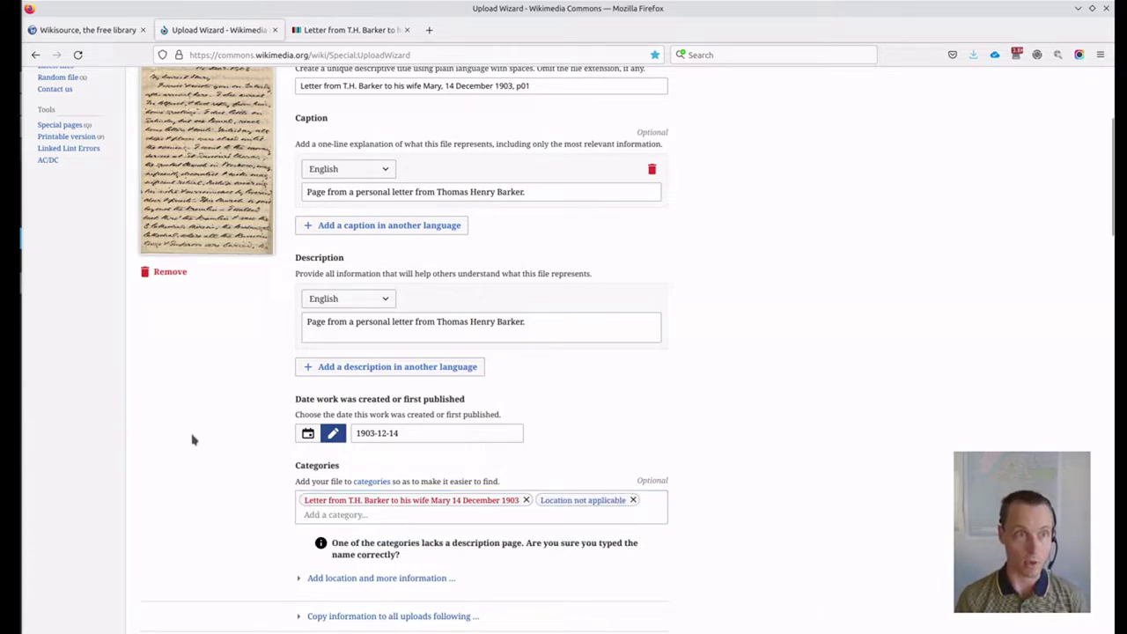
pyautogui.scroll(-2, 193, 440)
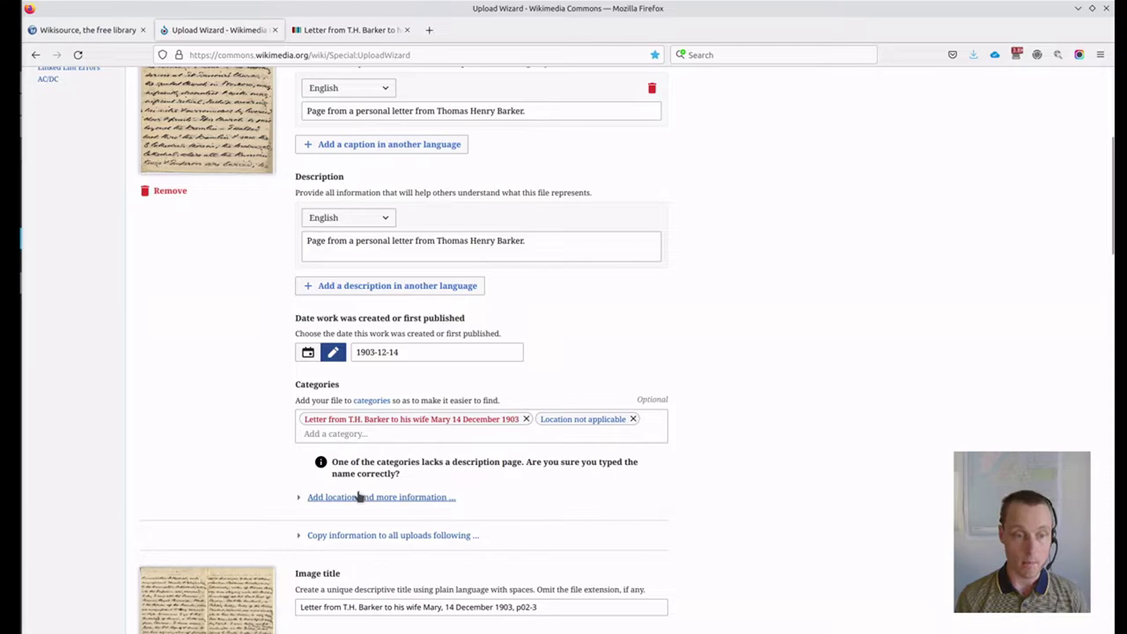
# Step: Copy the first page's details, including date but not title, to all following uploads
pyautogui.click(353, 537)
pyautogui.scroll(-5, 206, 408)
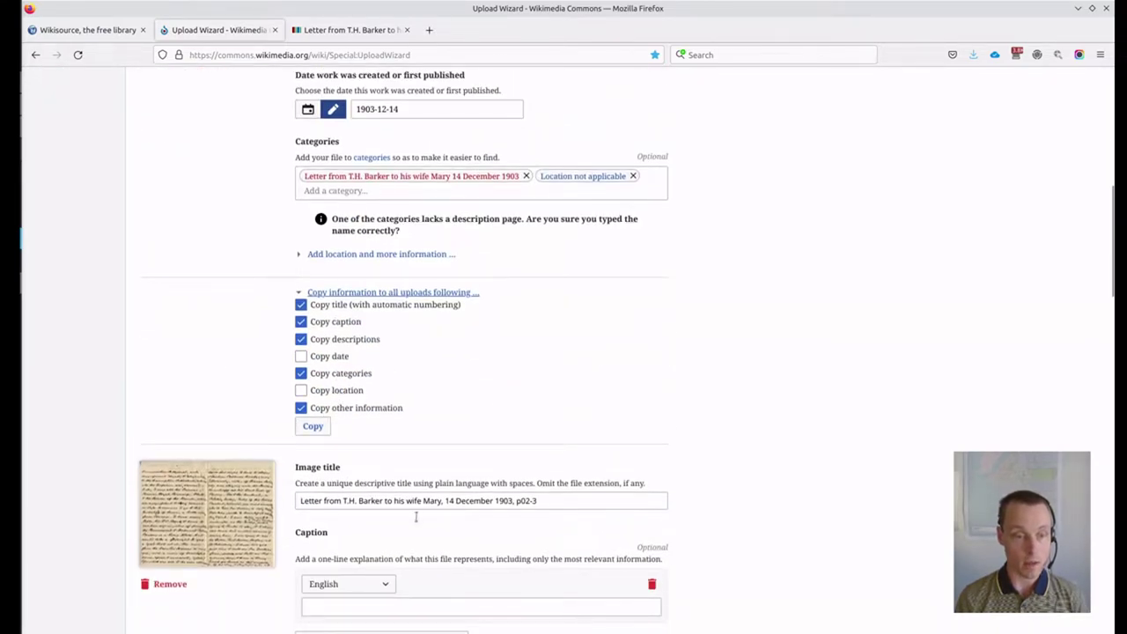
pyautogui.click(342, 307)
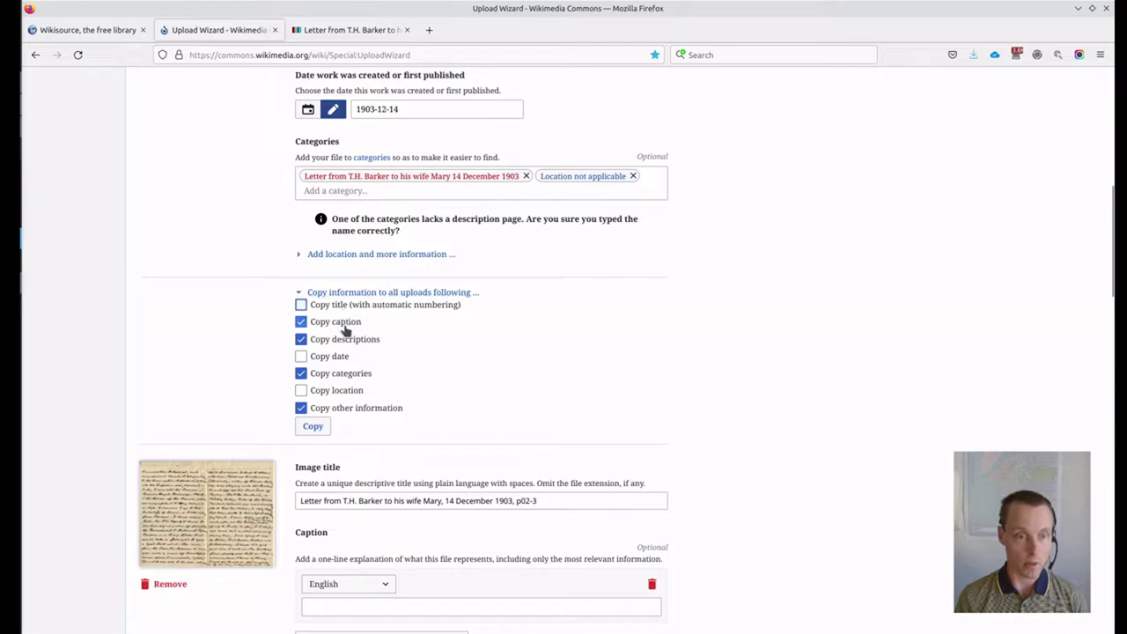
pyautogui.click(331, 358)
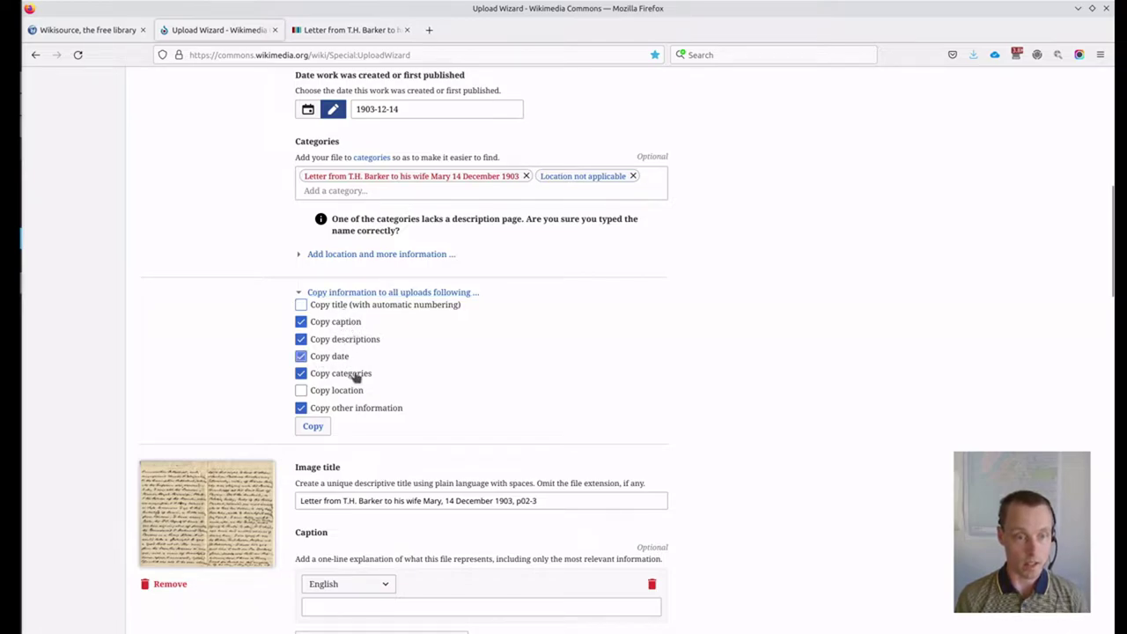
pyautogui.click(315, 428)
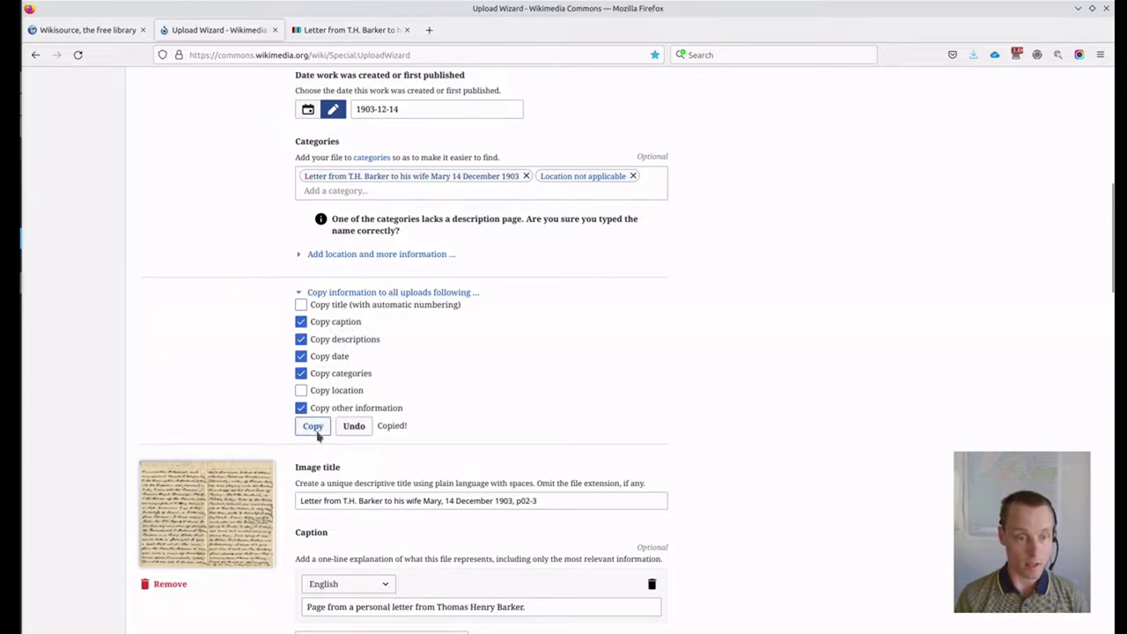
# Step: Publish all the letter files, accepting the category warning
pyautogui.scroll(-4, 666, 410)
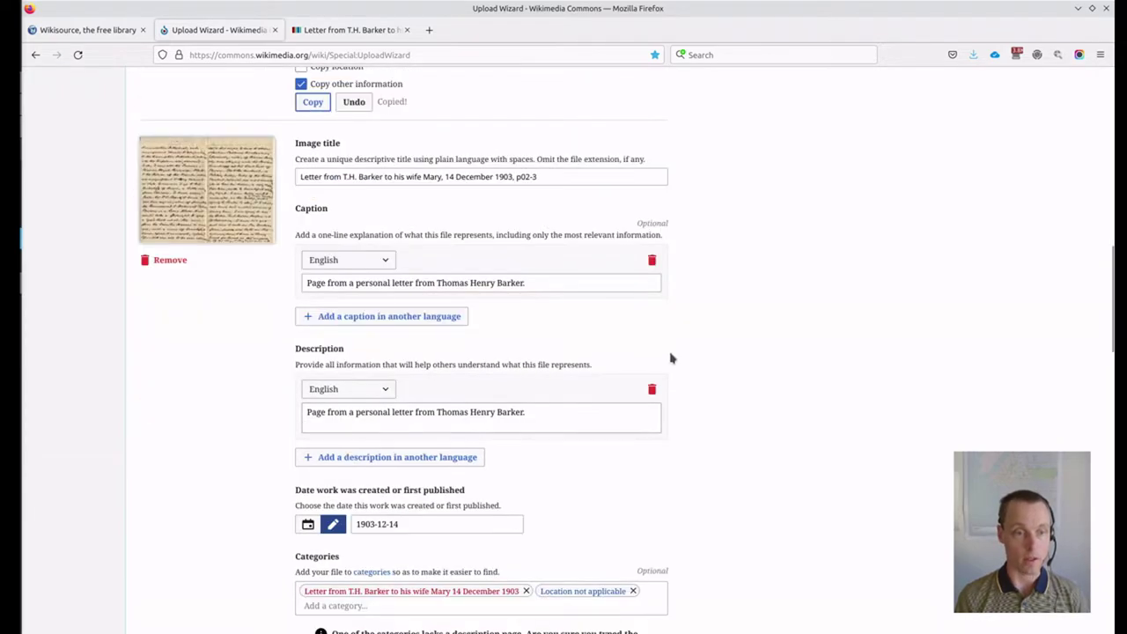
pyautogui.scroll(-2, 672, 358)
pyautogui.scroll(-10, 668, 363)
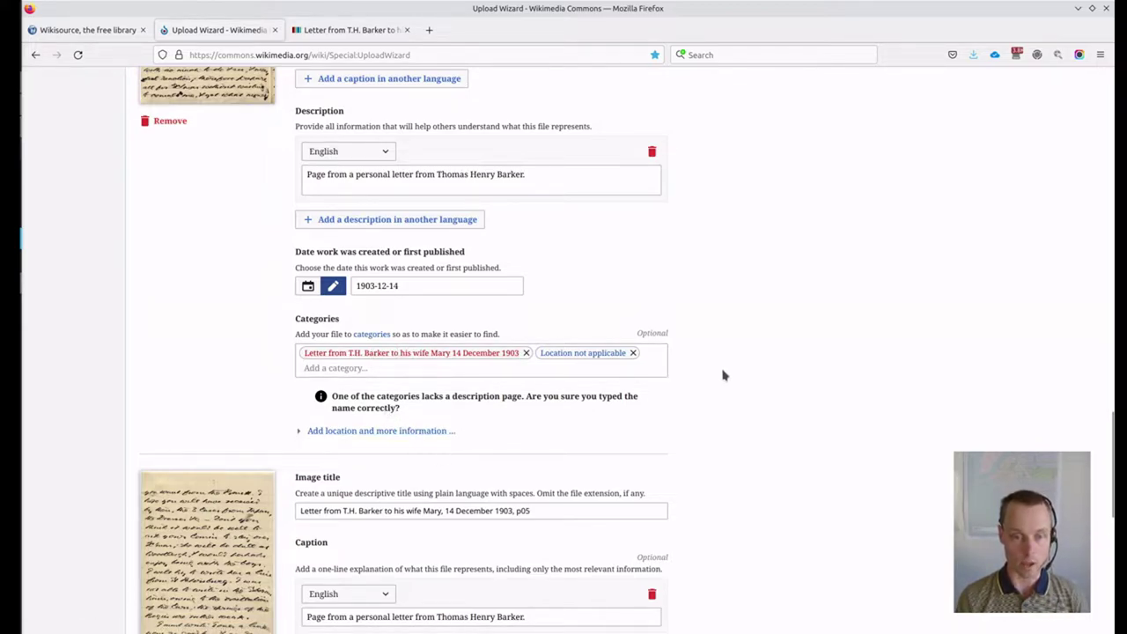
pyautogui.scroll(-15, 724, 376)
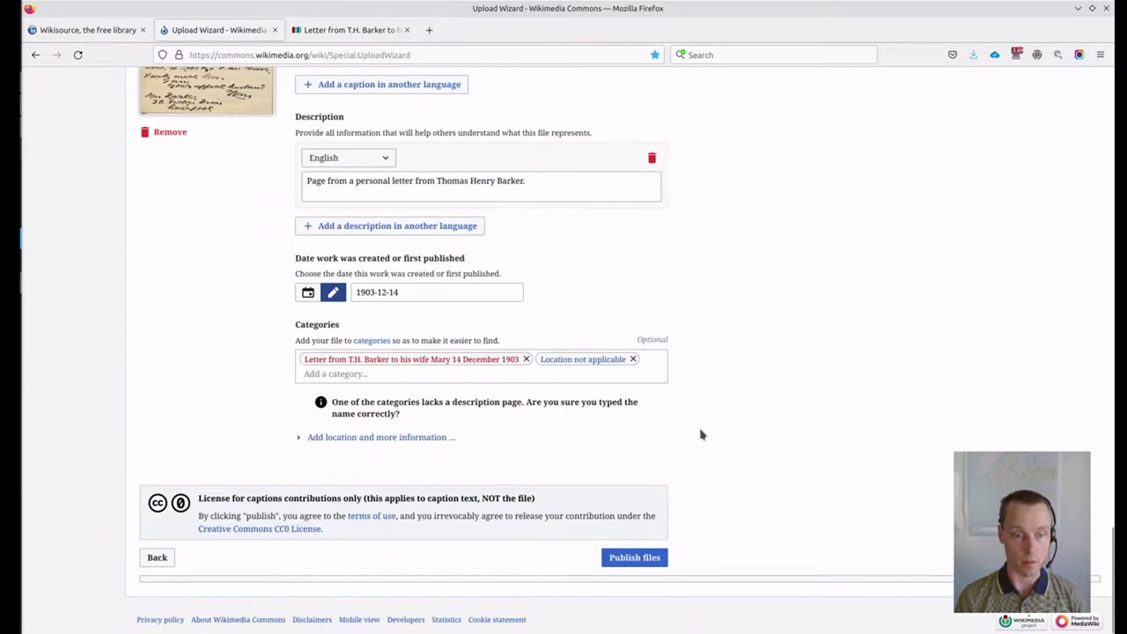
pyautogui.click(625, 558)
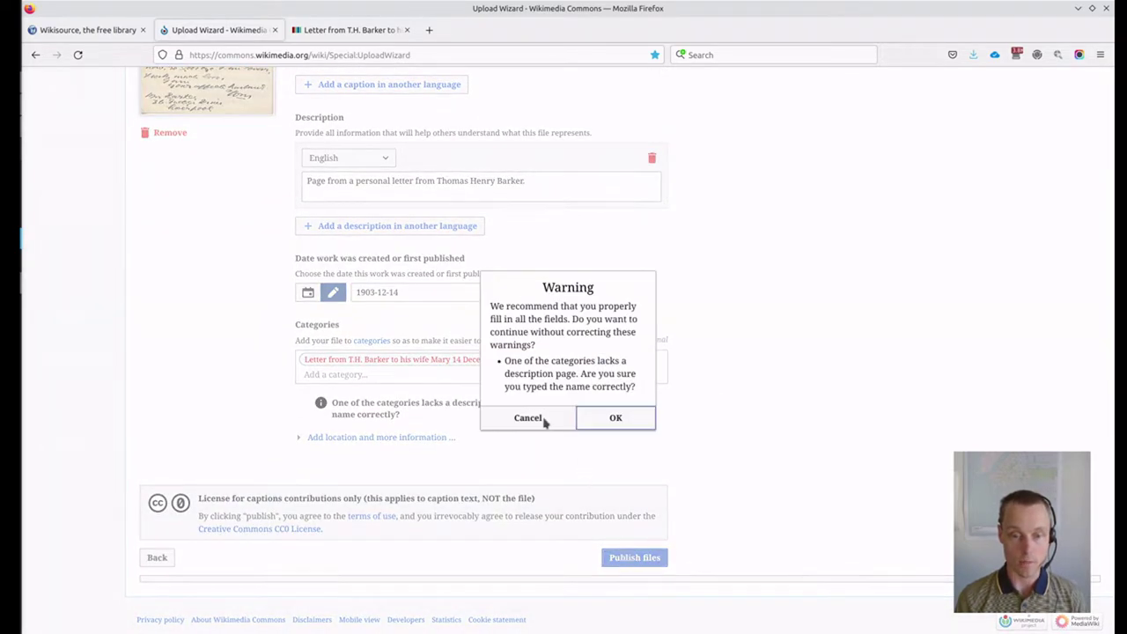
pyautogui.click(615, 418)
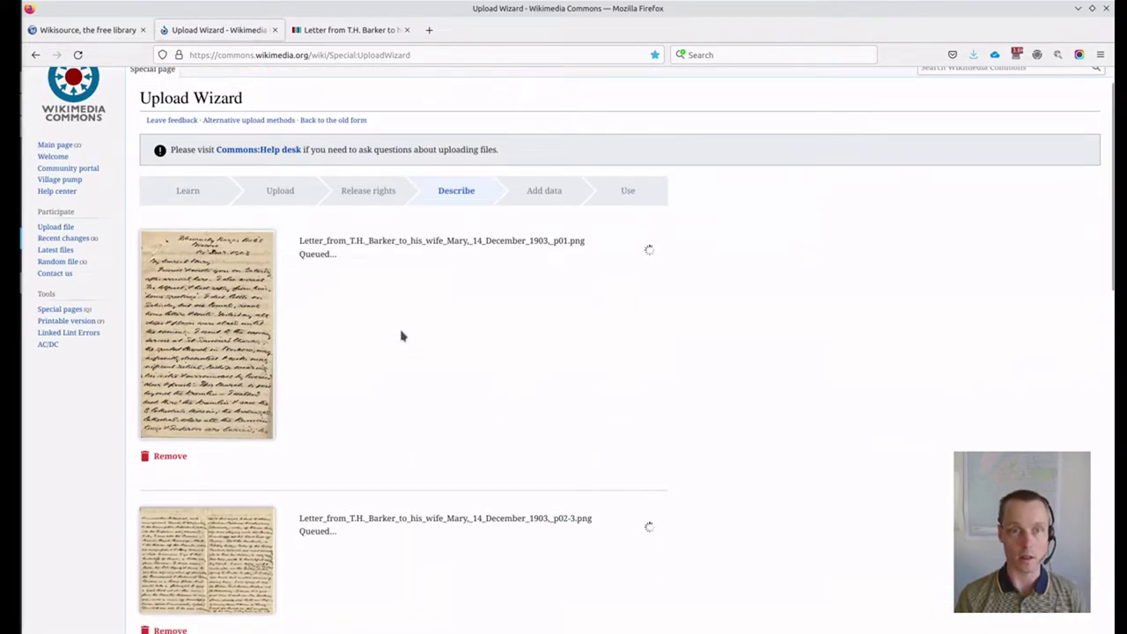
# Step: In a new tab, load commons.wikimedia.org/wiki/Category: followed by the pasted letter title
pyautogui.click(333, 33)
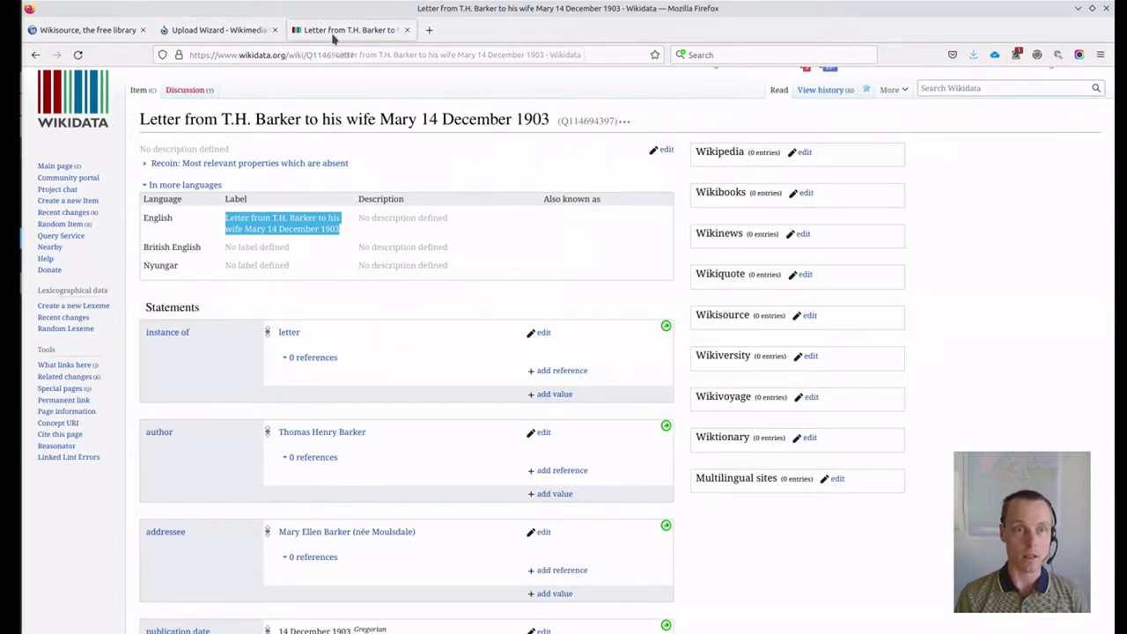
pyautogui.click(428, 29)
pyautogui.write('commons.wikimedia.org/')
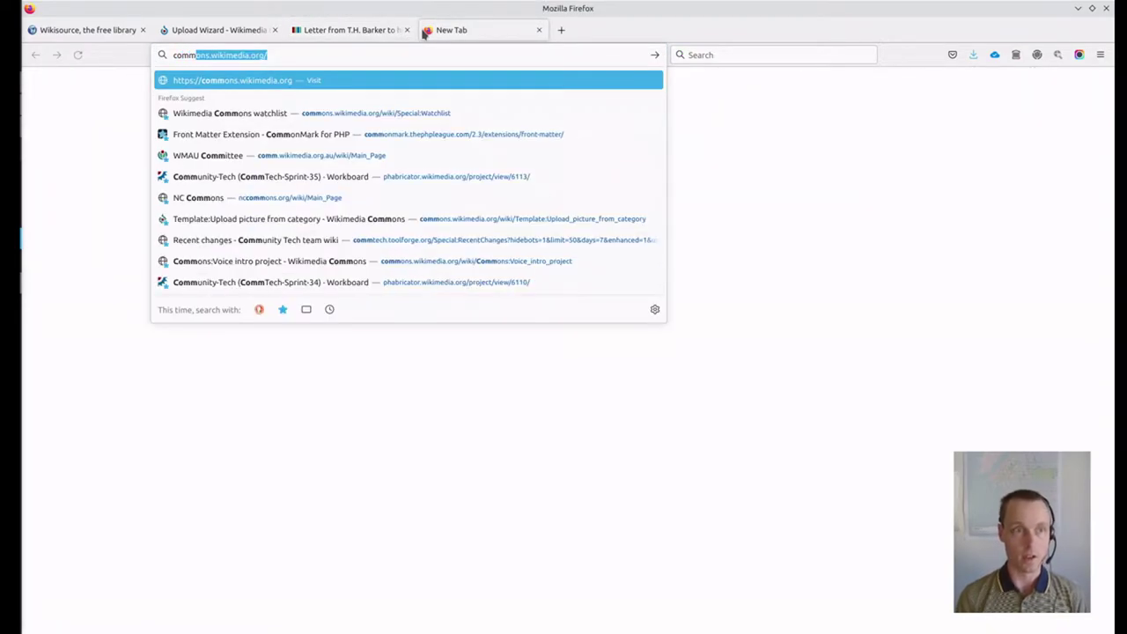
pyautogui.press('Right')
pyautogui.write('wiki/category:')
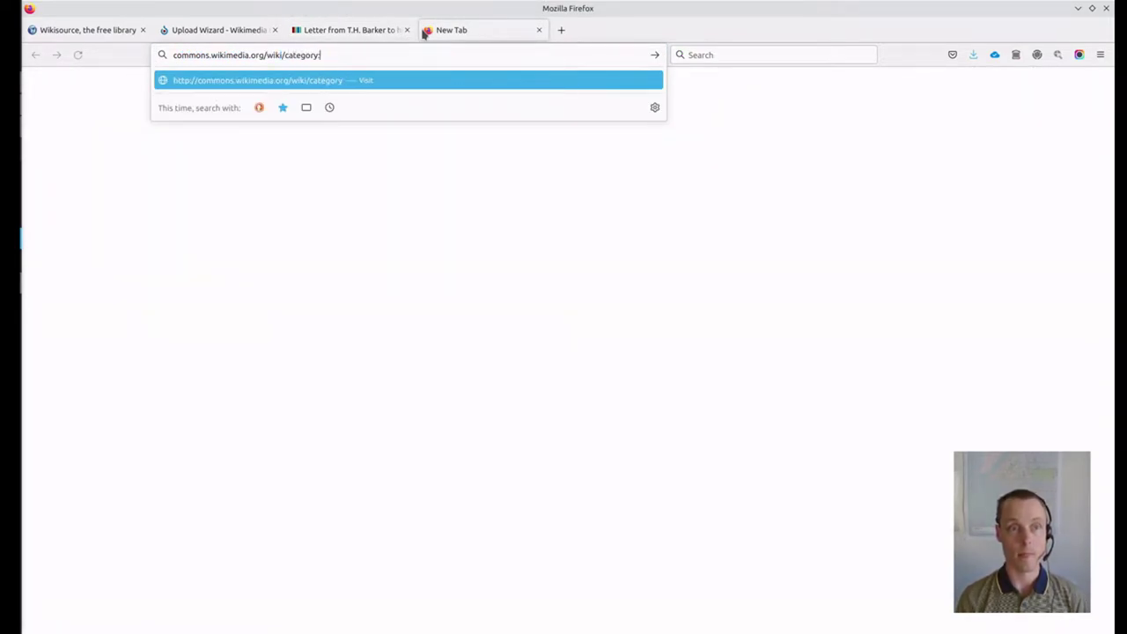
pyautogui.hotkey('ctrl', 'v')
pyautogui.press('Return')
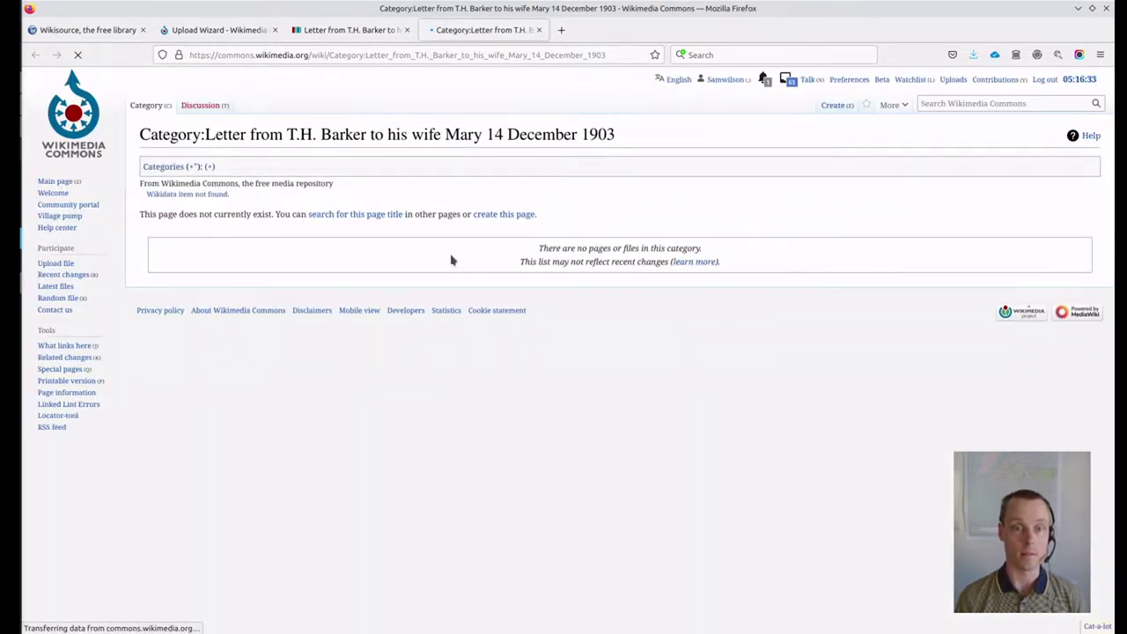
# Step: Start creating the empty category page and insert {{Wikidata Infobox}} as its text
pyautogui.click(218, 30)
pyautogui.scroll(-3, 420, 350)
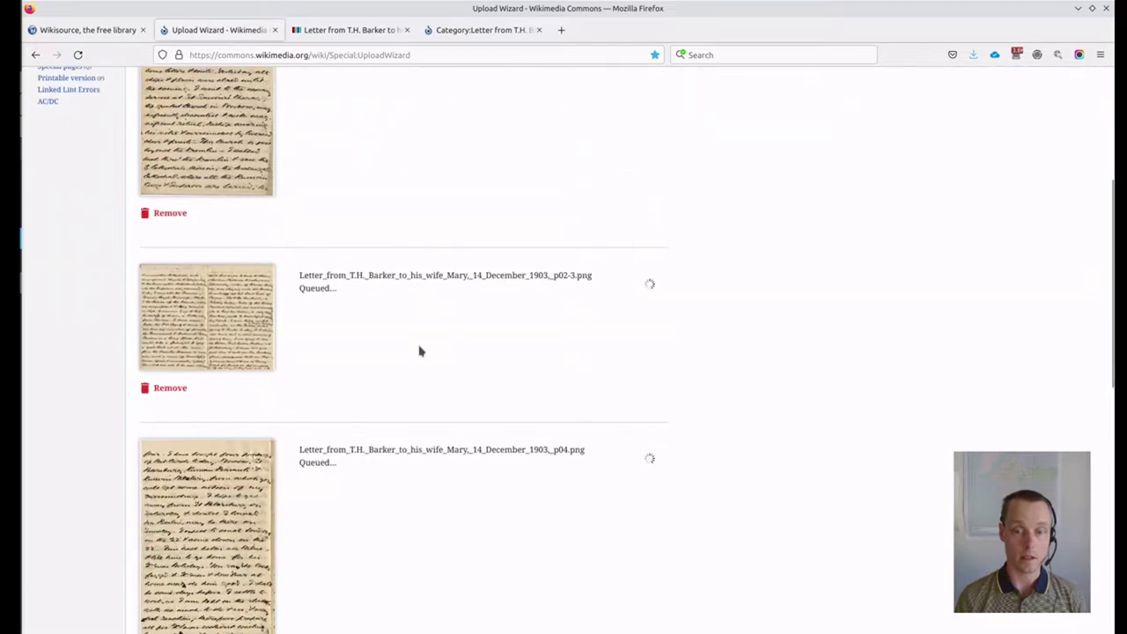
pyautogui.scroll(1, 420, 350)
pyautogui.click(480, 30)
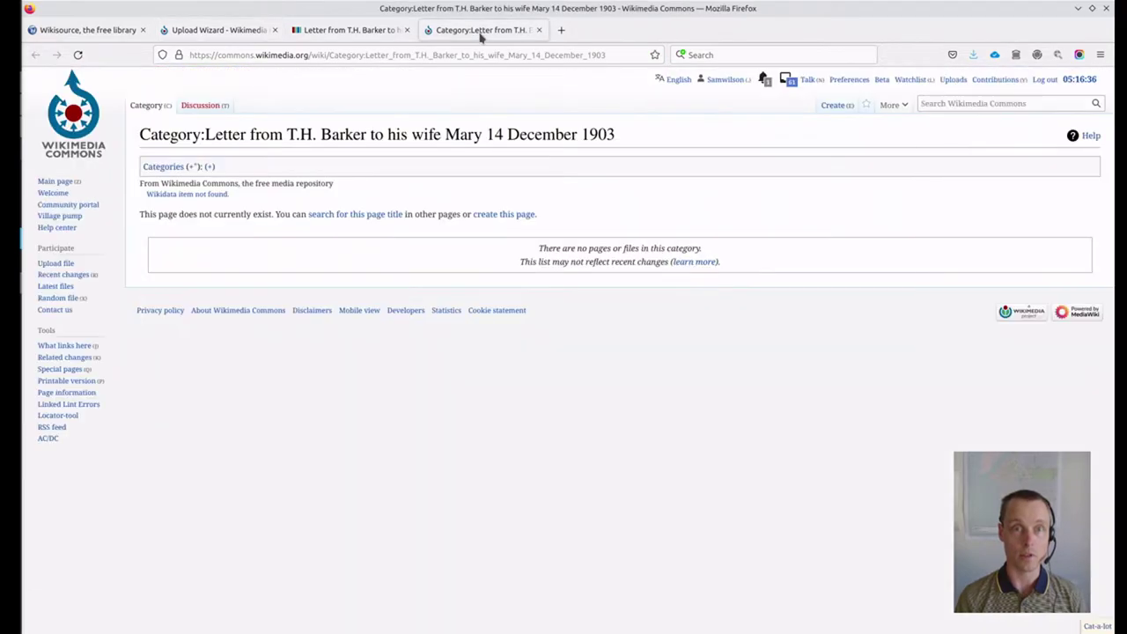
pyautogui.click(839, 106)
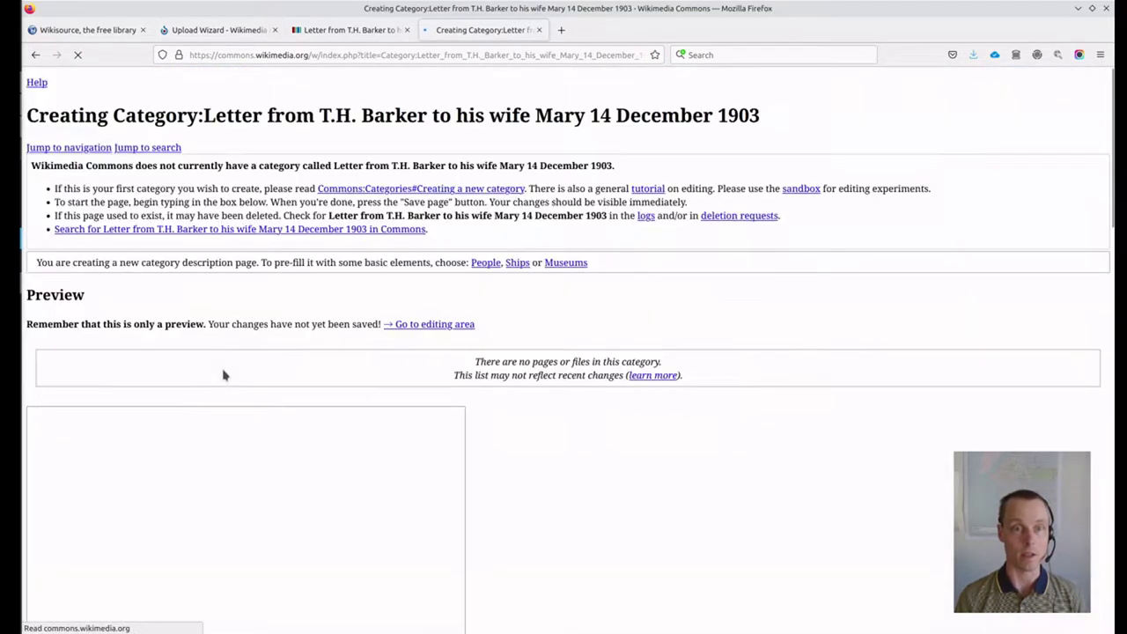
pyautogui.scroll(-3, 347, 379)
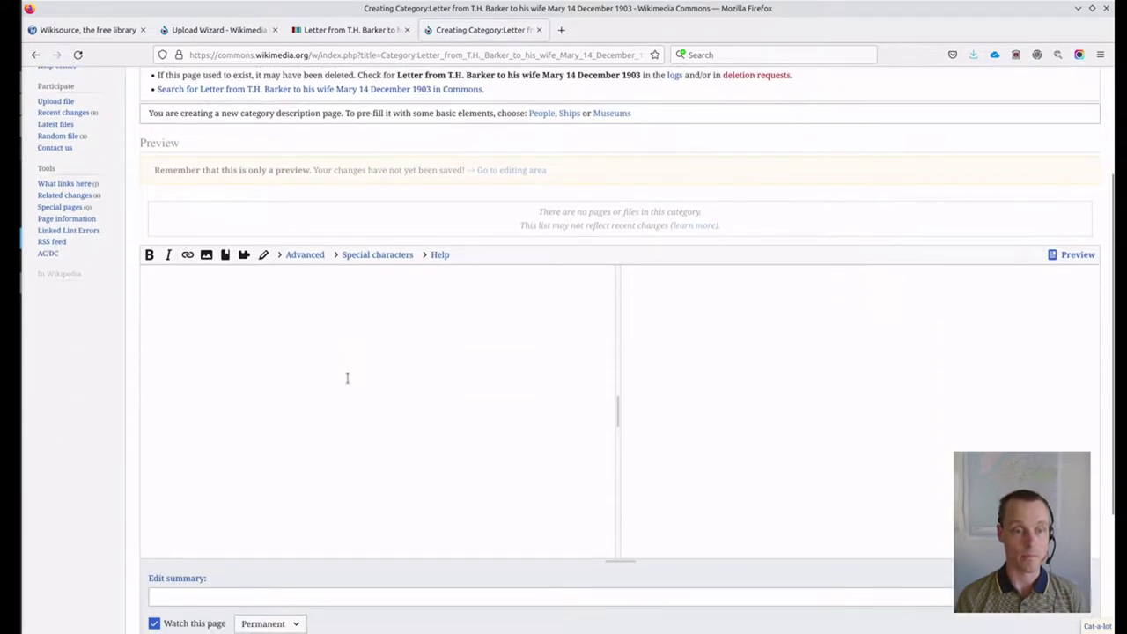
pyautogui.scroll(-2, 176, 396)
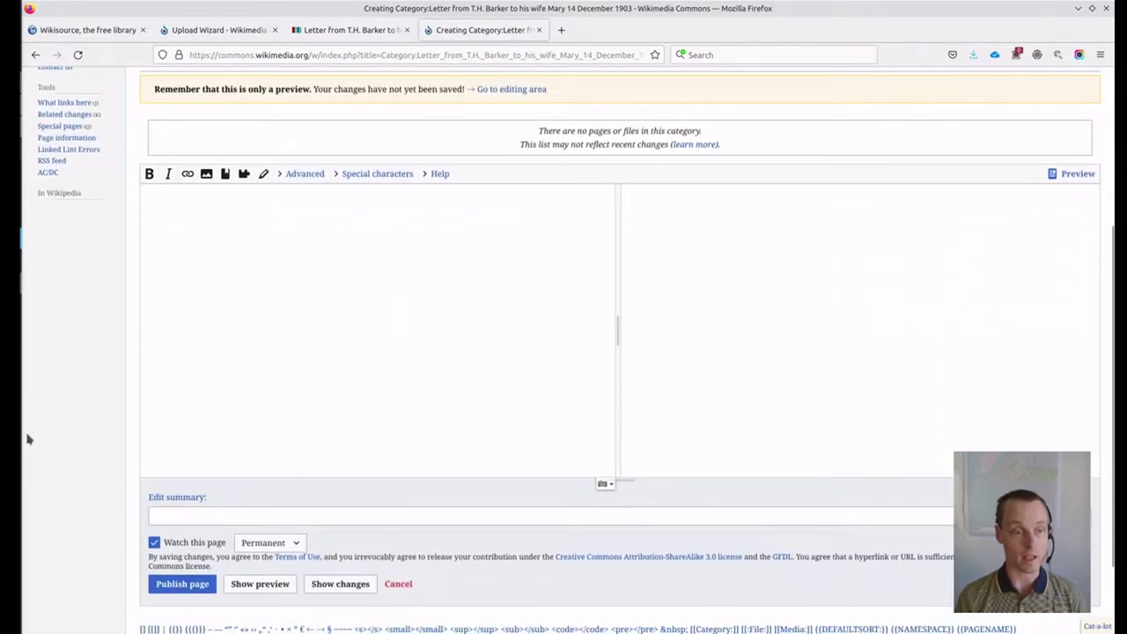
pyautogui.scroll(-2, 83, 446)
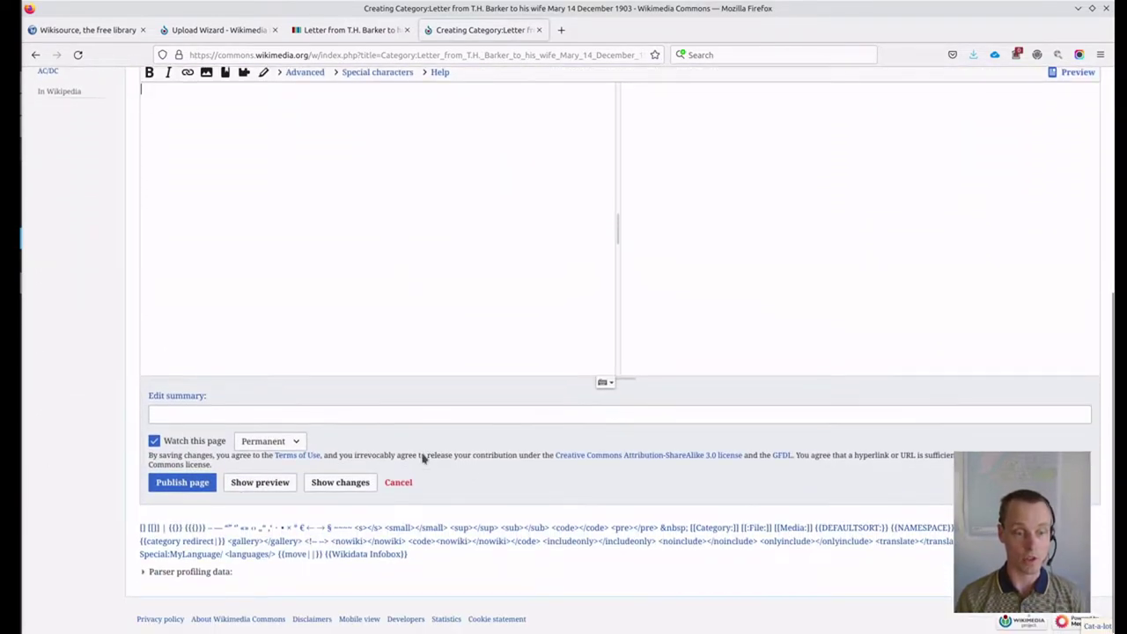
pyautogui.click(371, 555)
pyautogui.scroll(3, 277, 305)
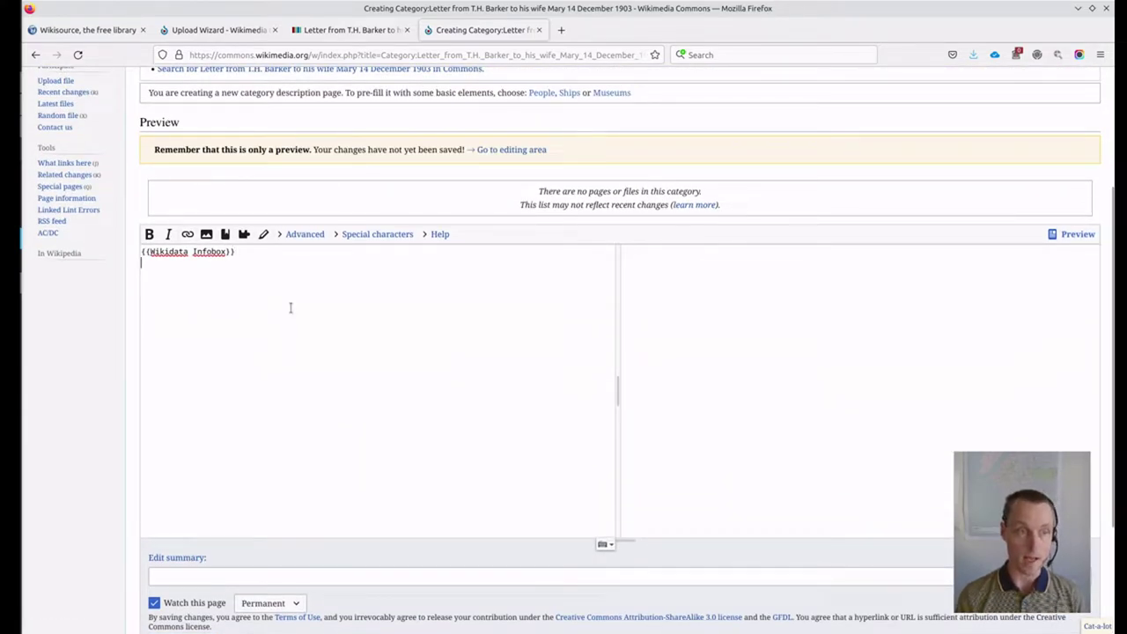
# Step: Add the link [[Category:Thomas Henry Barker]] to the new category page
pyautogui.click(187, 235)
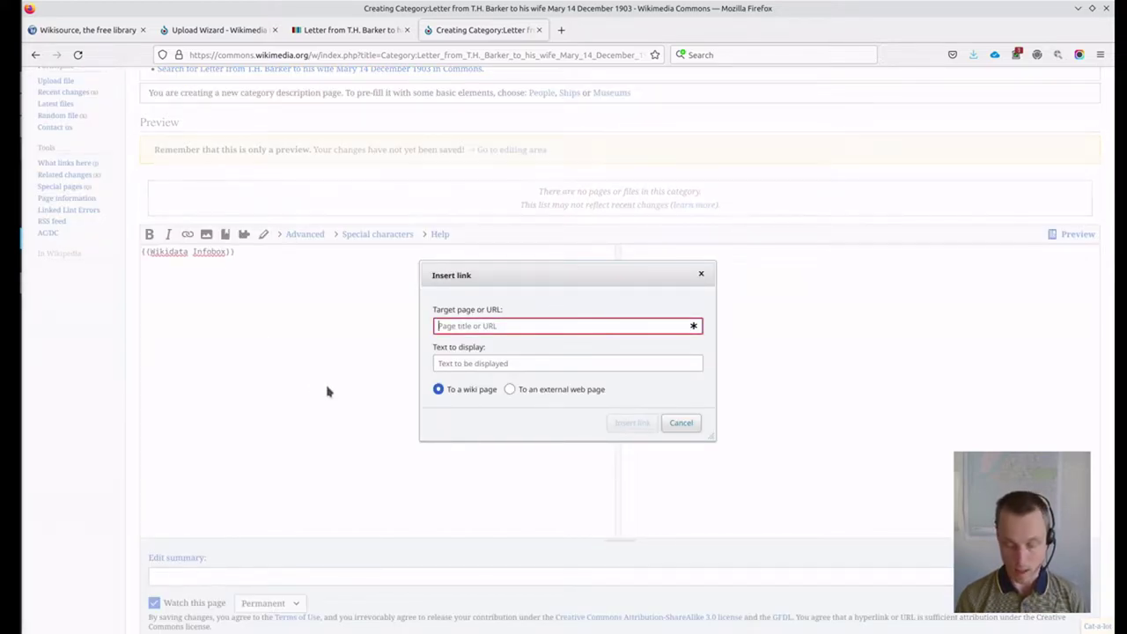
pyautogui.write('category:T')
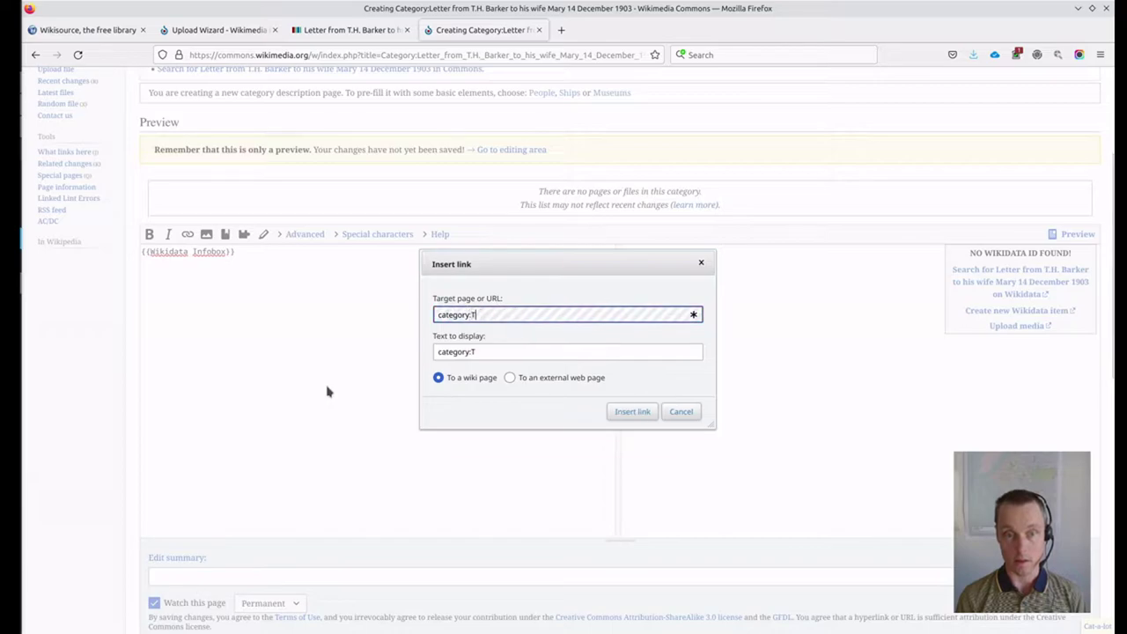
pyautogui.write('homas Henry Bark')
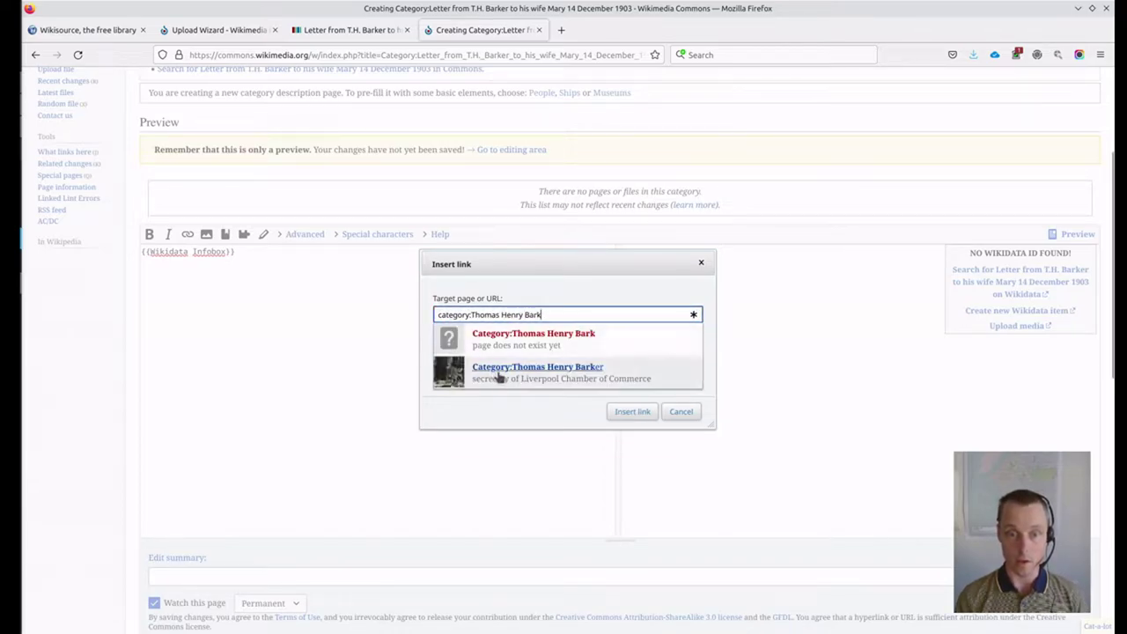
pyautogui.click(532, 376)
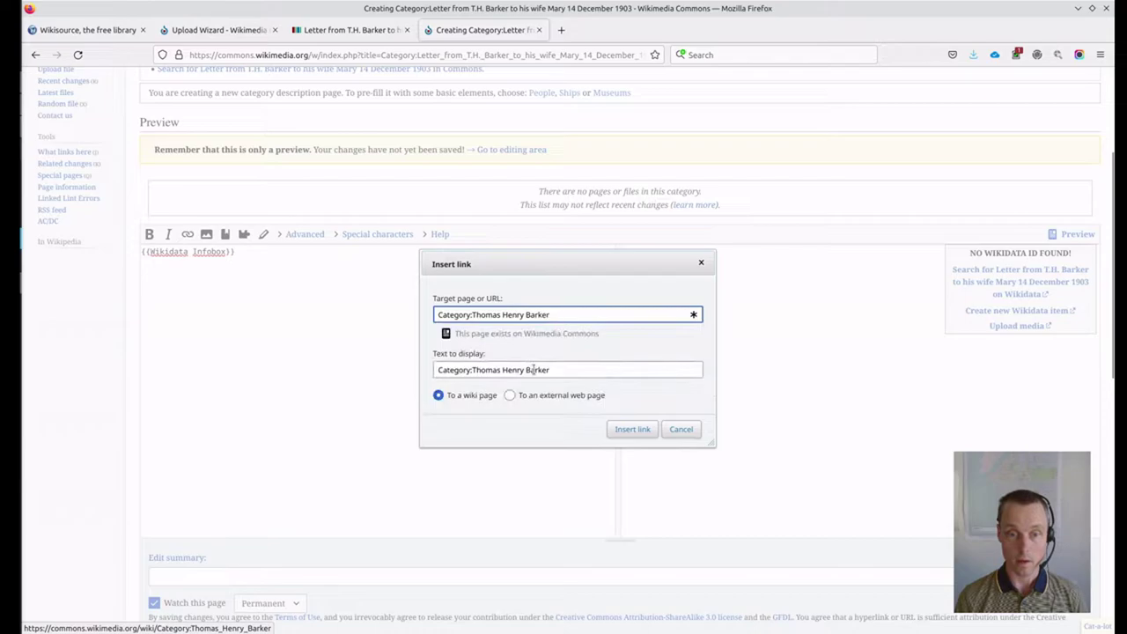
pyautogui.click(633, 429)
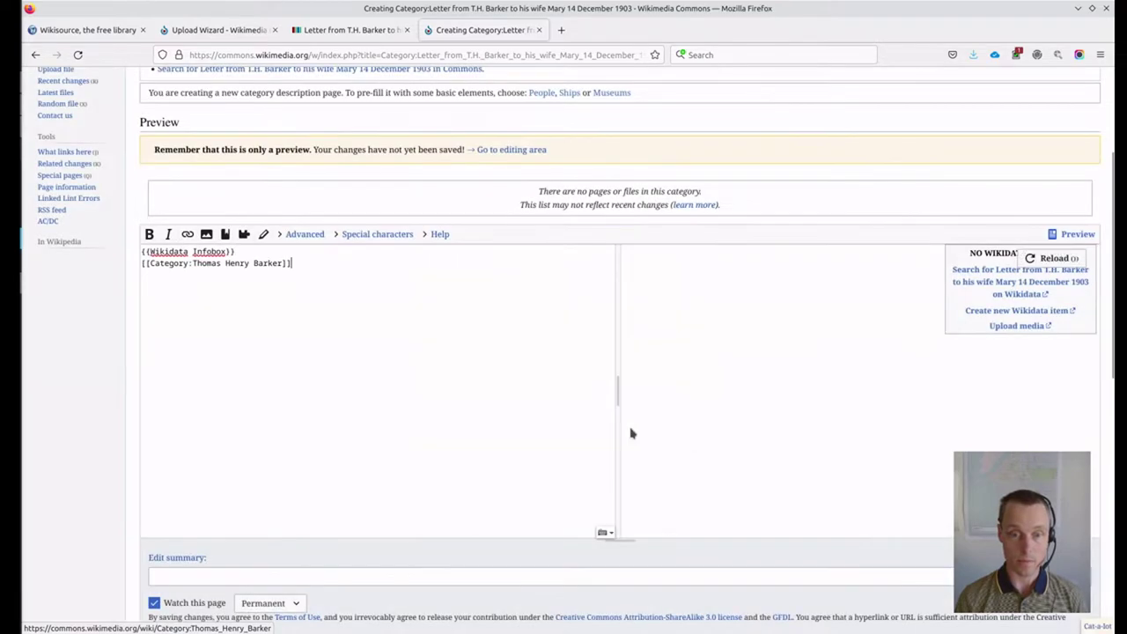
# Step: Add [[Category:Mary Ellen Barker (née Moulsdale)]] and publish the category page
pyautogui.click(188, 235)
pyautogui.write('categ')
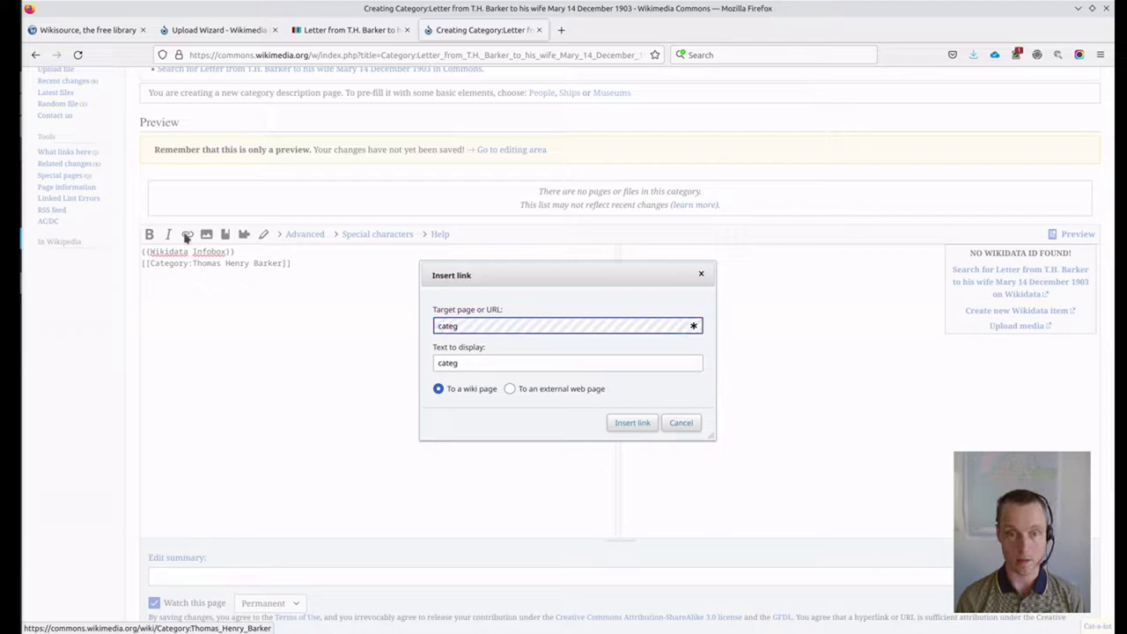
pyautogui.press('BackSpace')
pyautogui.press('BackSpace')
pyautogui.write('egory:')
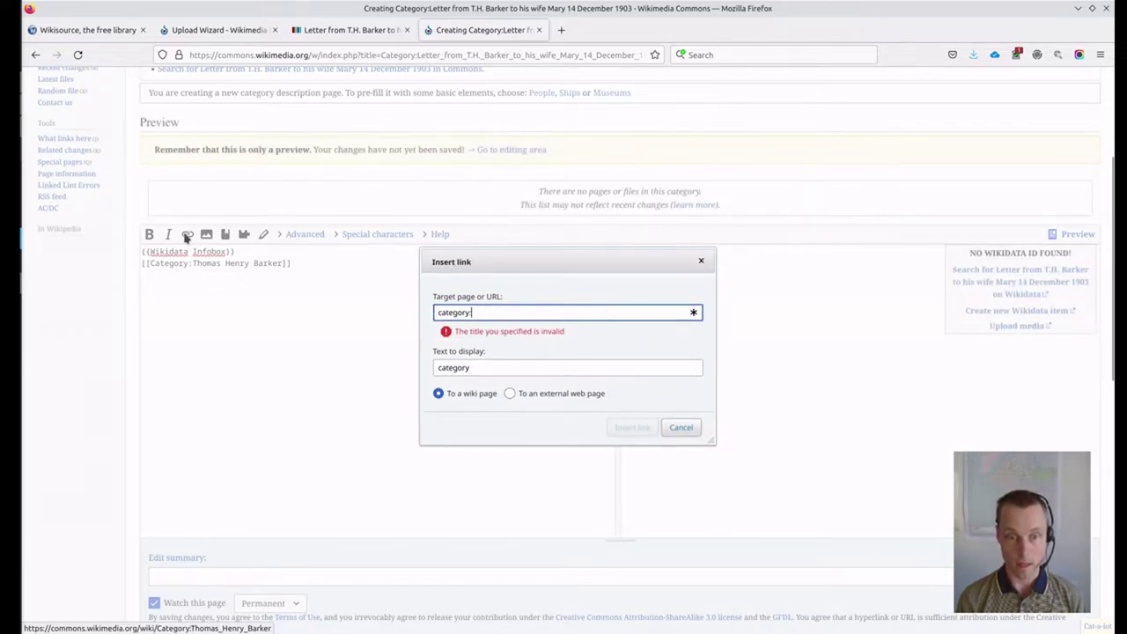
pyautogui.write('mary')
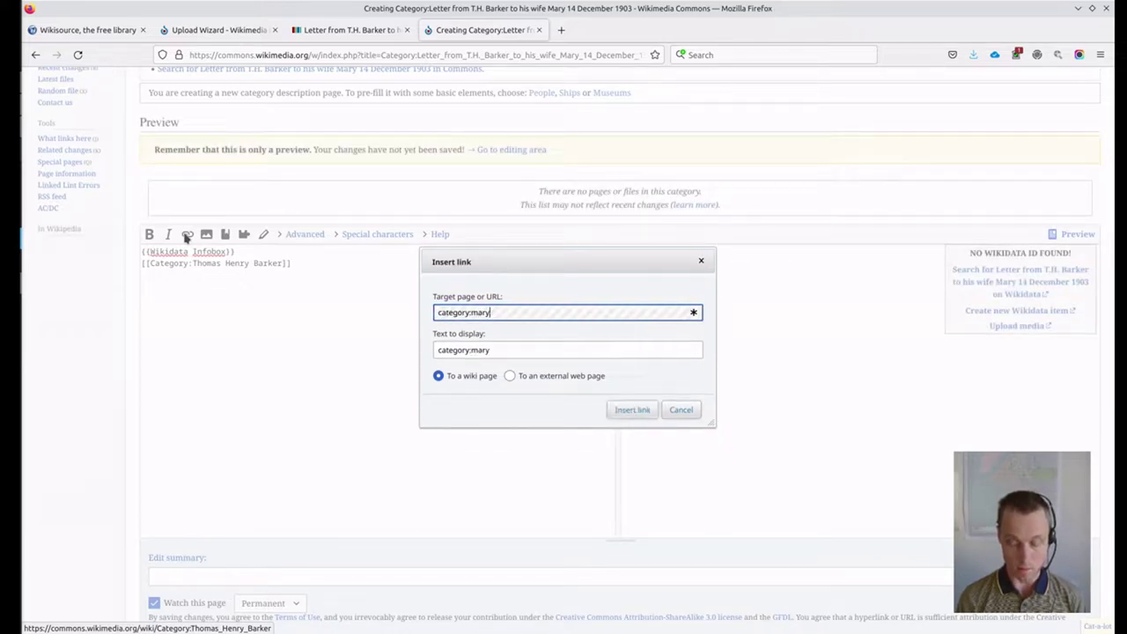
pyautogui.write(' ellen')
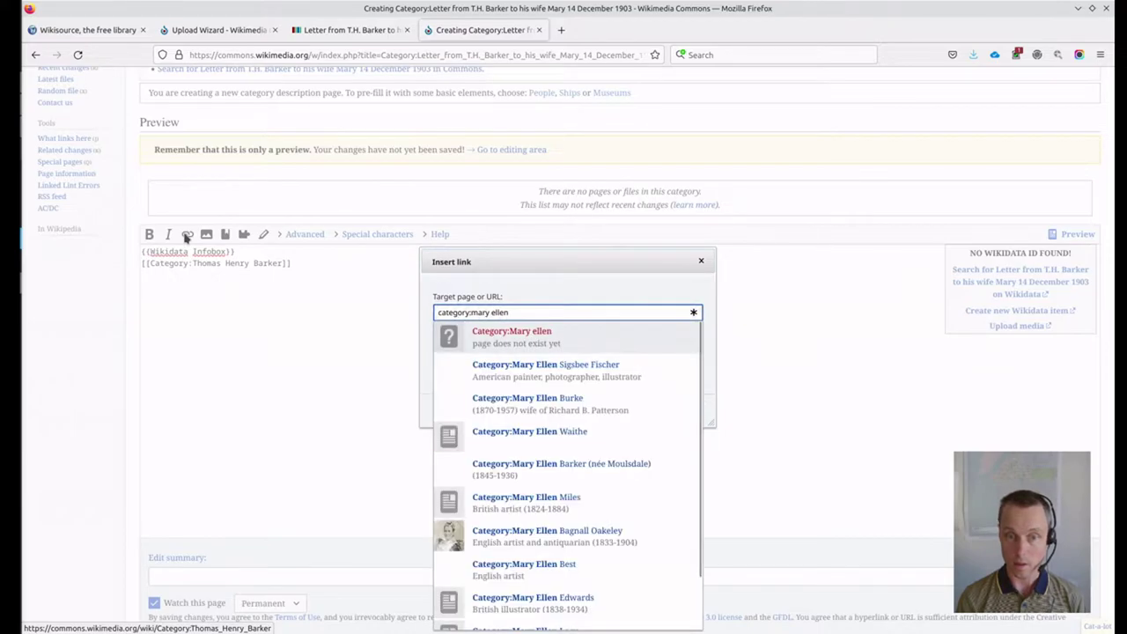
pyautogui.write(' bar')
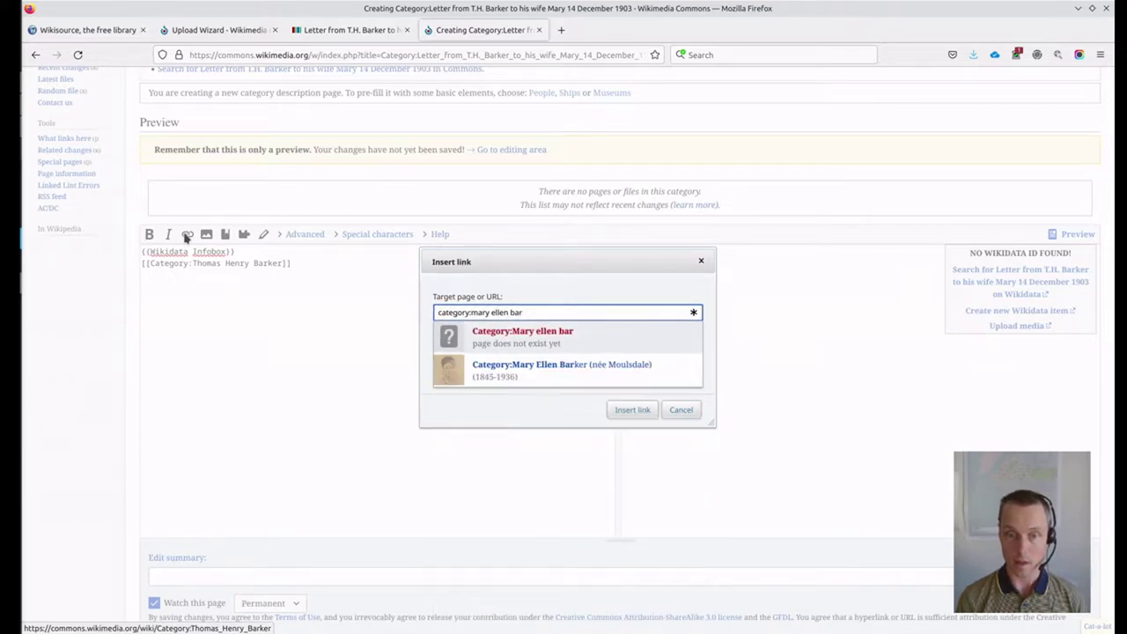
pyautogui.click(532, 370)
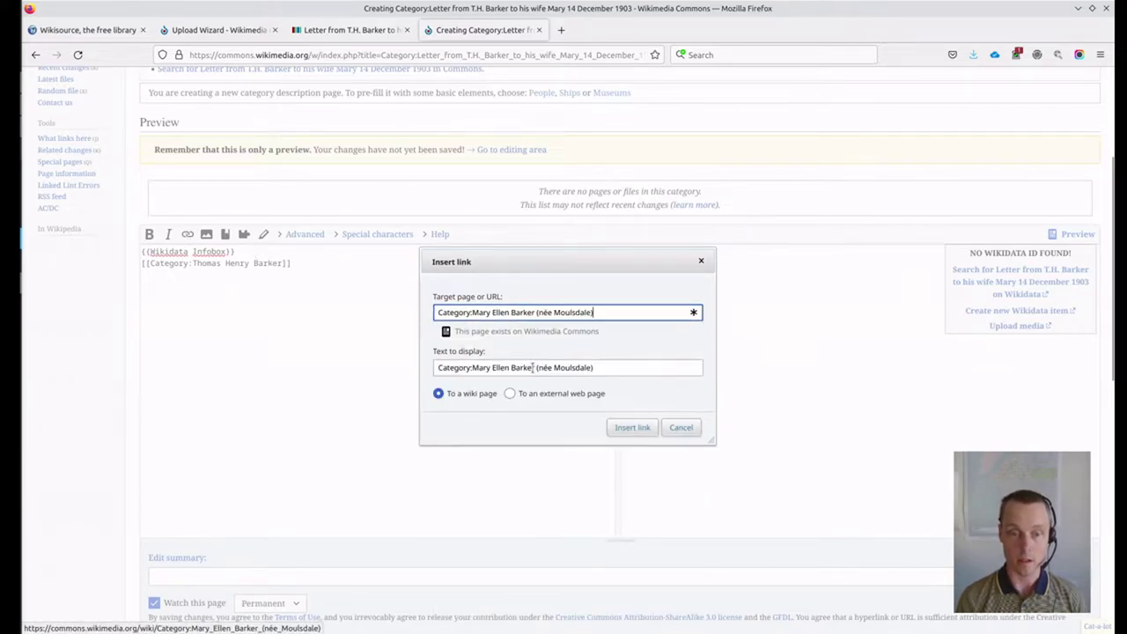
pyautogui.click(630, 427)
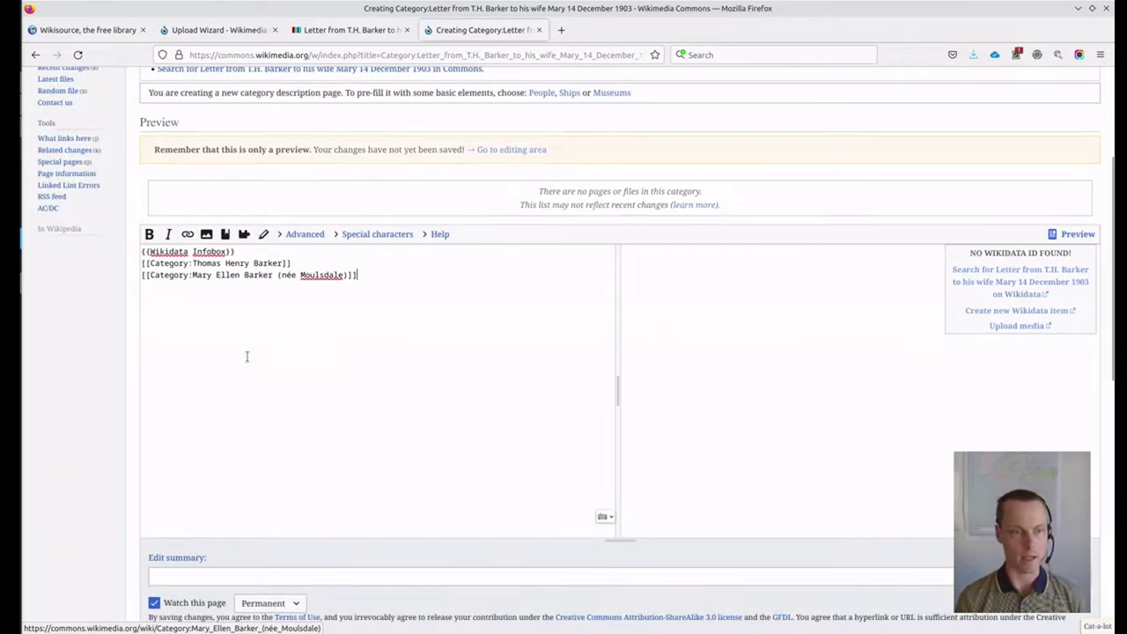
pyautogui.scroll(-2, 317, 370)
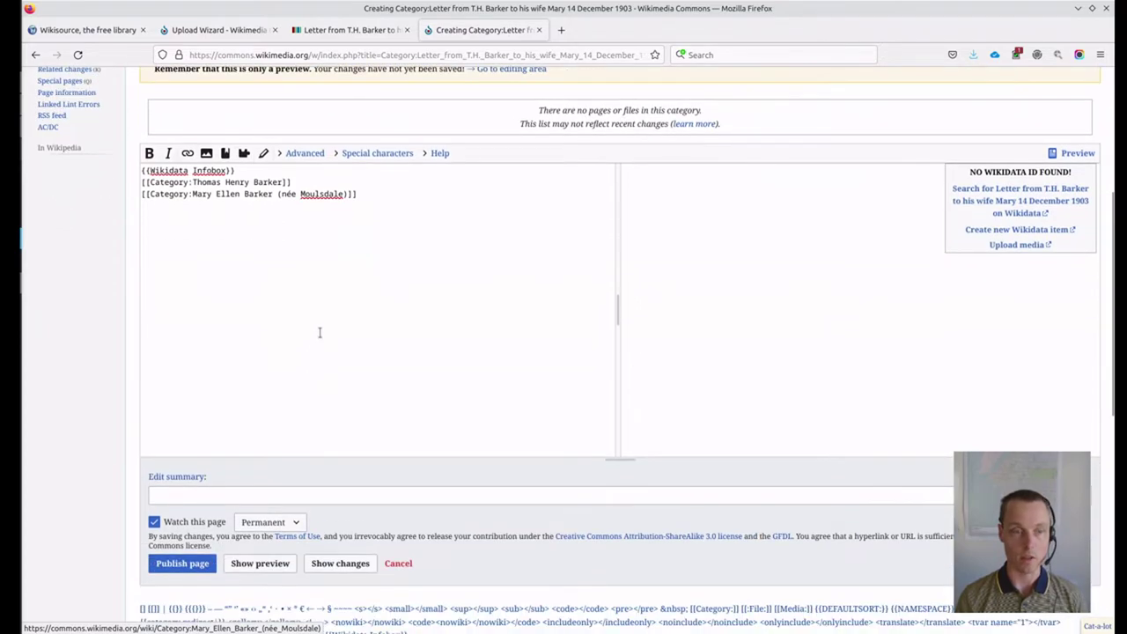
pyautogui.click(183, 563)
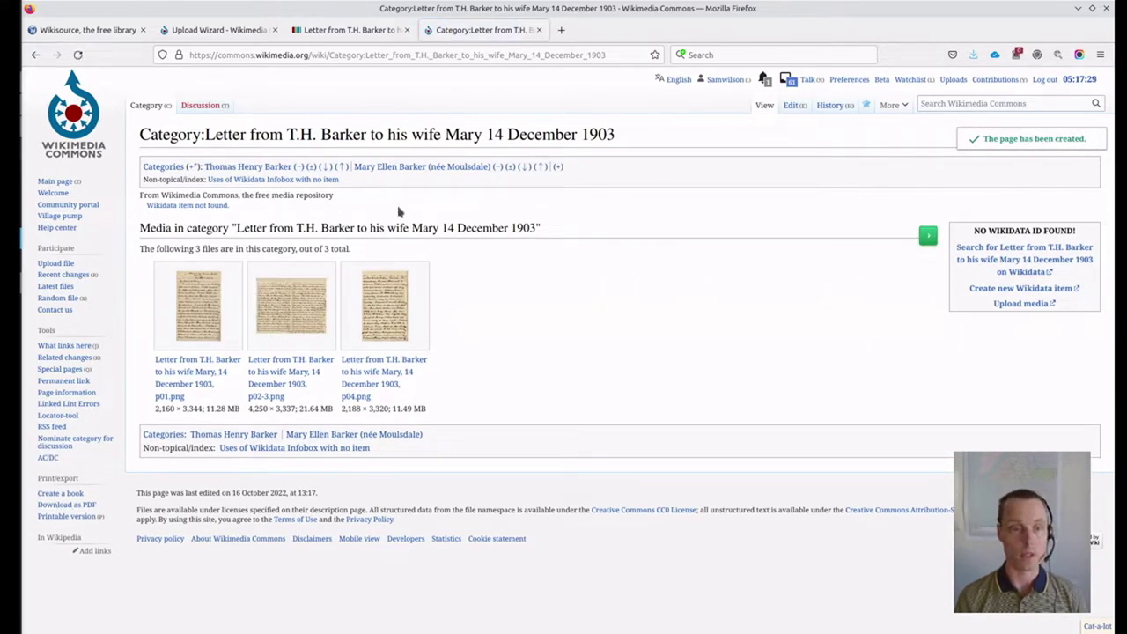
# Step: Copy the category title and add it as the commons site link on Wikidata item Q114694397
pyautogui.tripleClick(419, 134)
pyautogui.hotkey('ctrl', 'c')
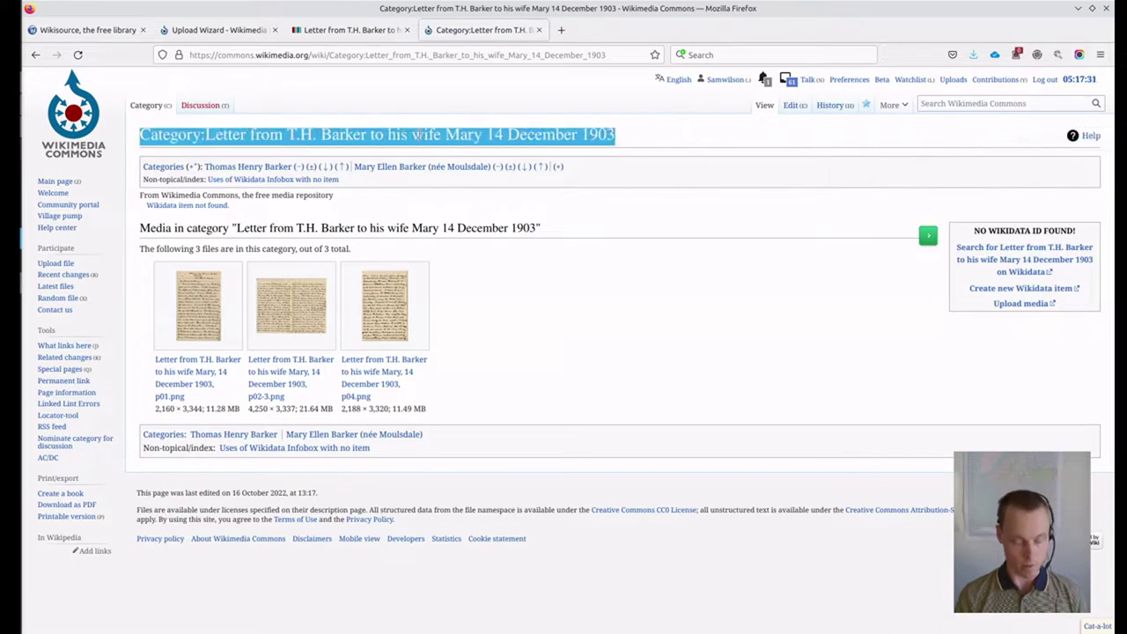
pyautogui.click(357, 30)
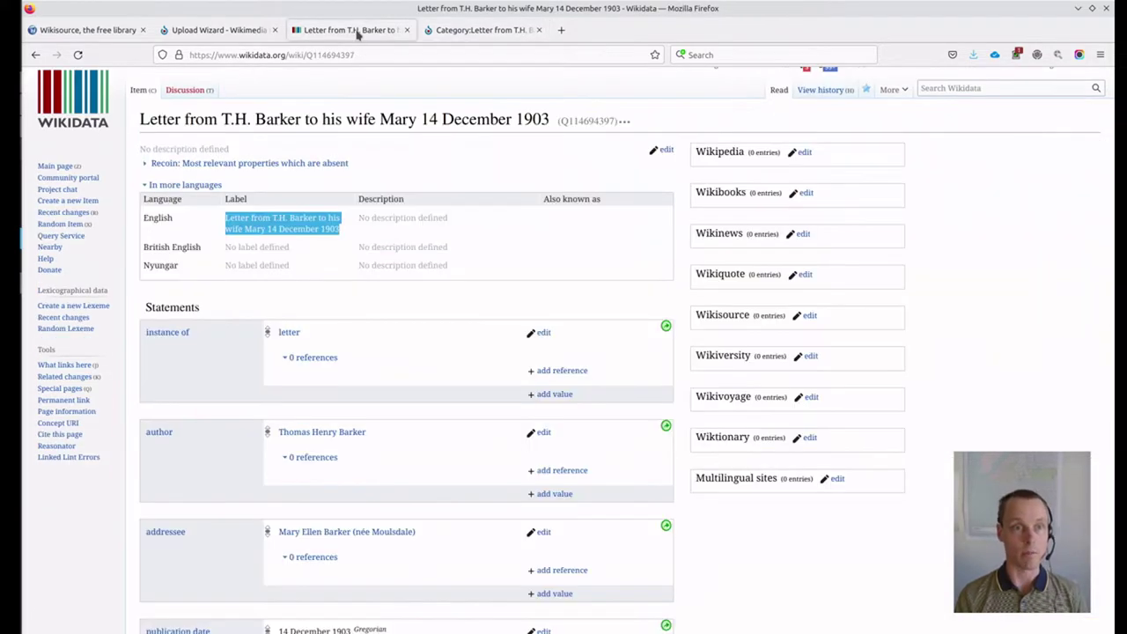
pyautogui.click(837, 479)
pyautogui.click(709, 507)
pyautogui.write('commons')
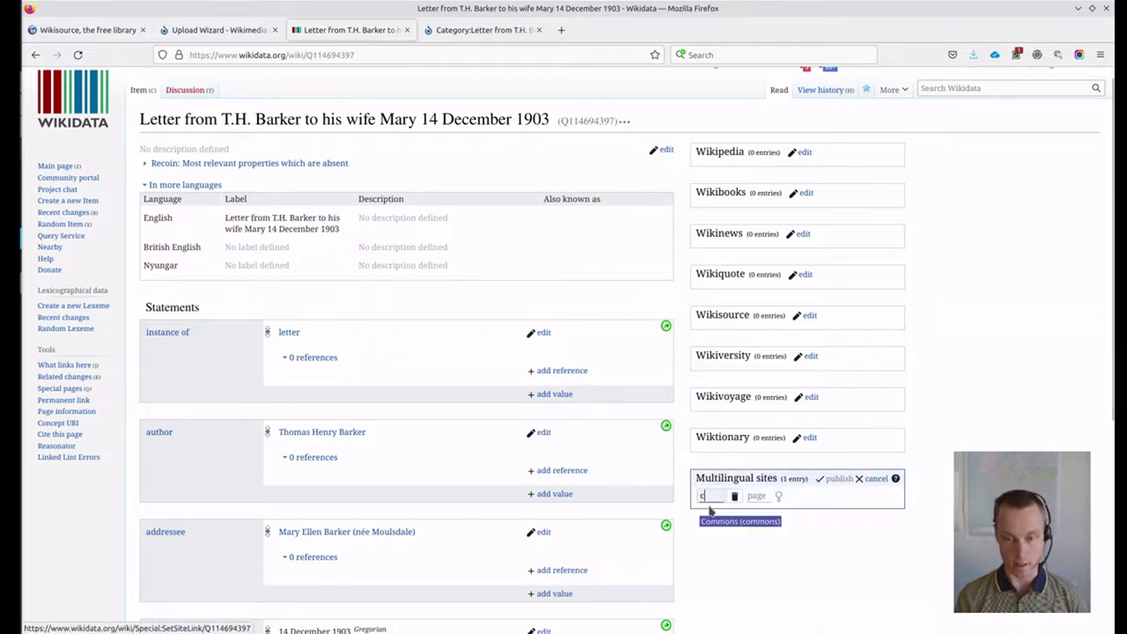
pyautogui.click(720, 523)
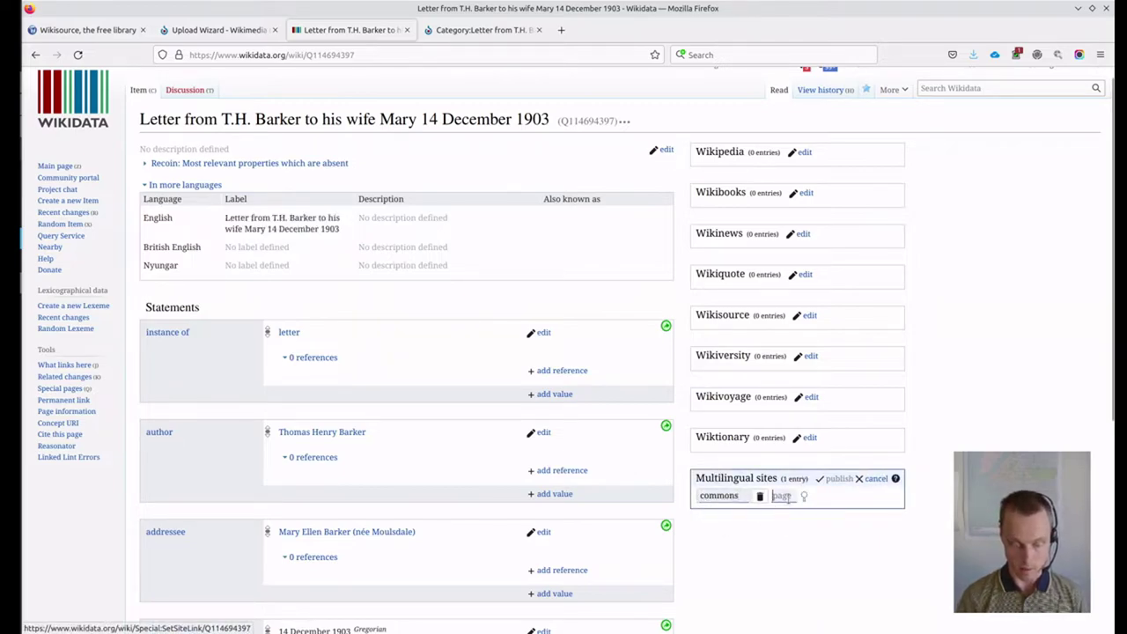
pyautogui.hotkey('ctrl', 'v')
pyautogui.click(808, 509)
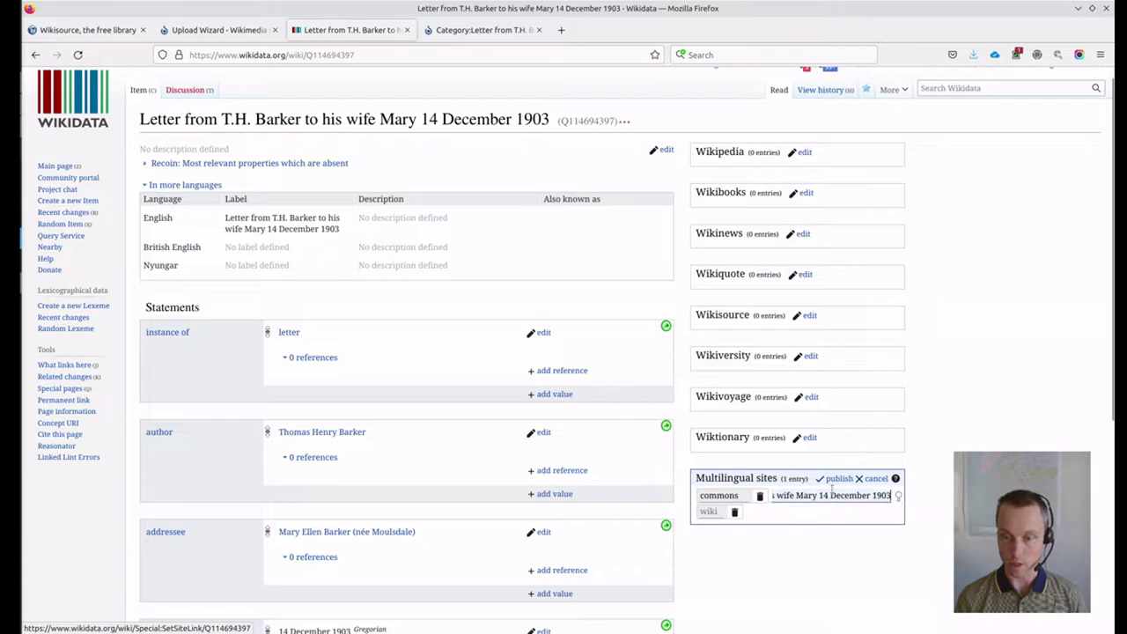
pyautogui.click(839, 478)
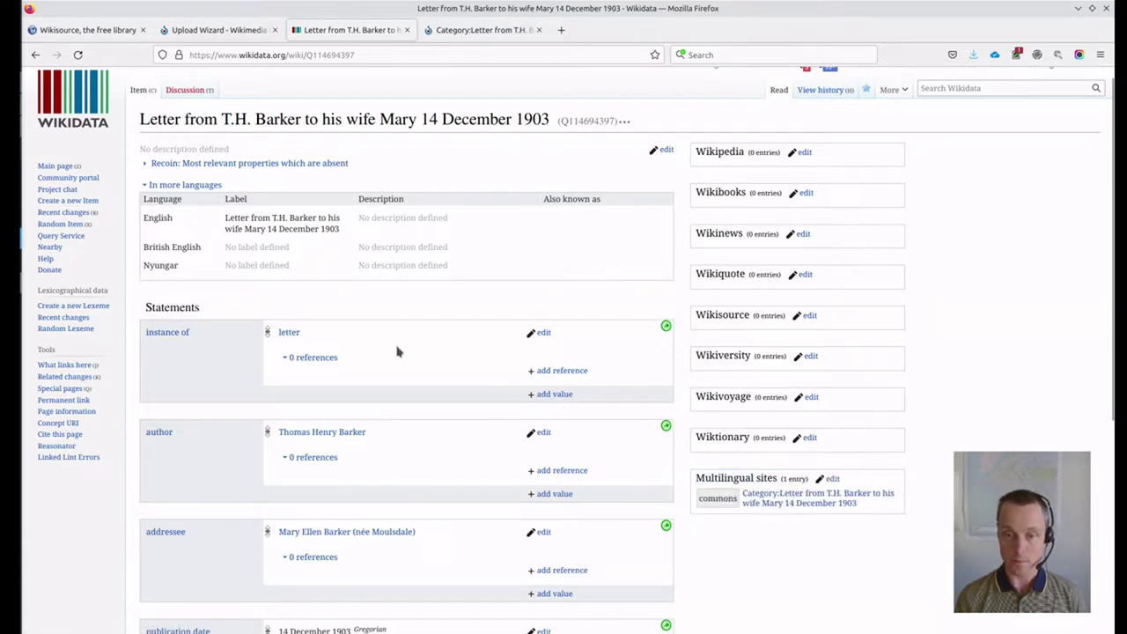
pyautogui.scroll(-6, 397, 349)
# Step: Add a Commons category statement 'Letter from T.H. Barker to his wife Mary 14 December 1903', without the Category: prefix
pyautogui.click(573, 503)
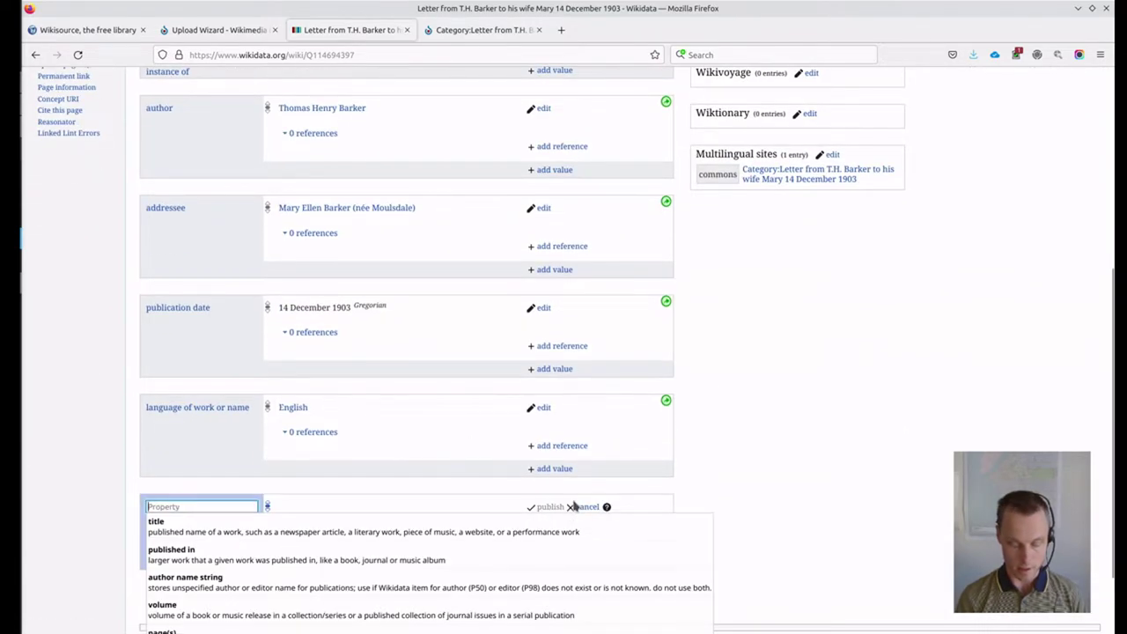
pyautogui.write('cat')
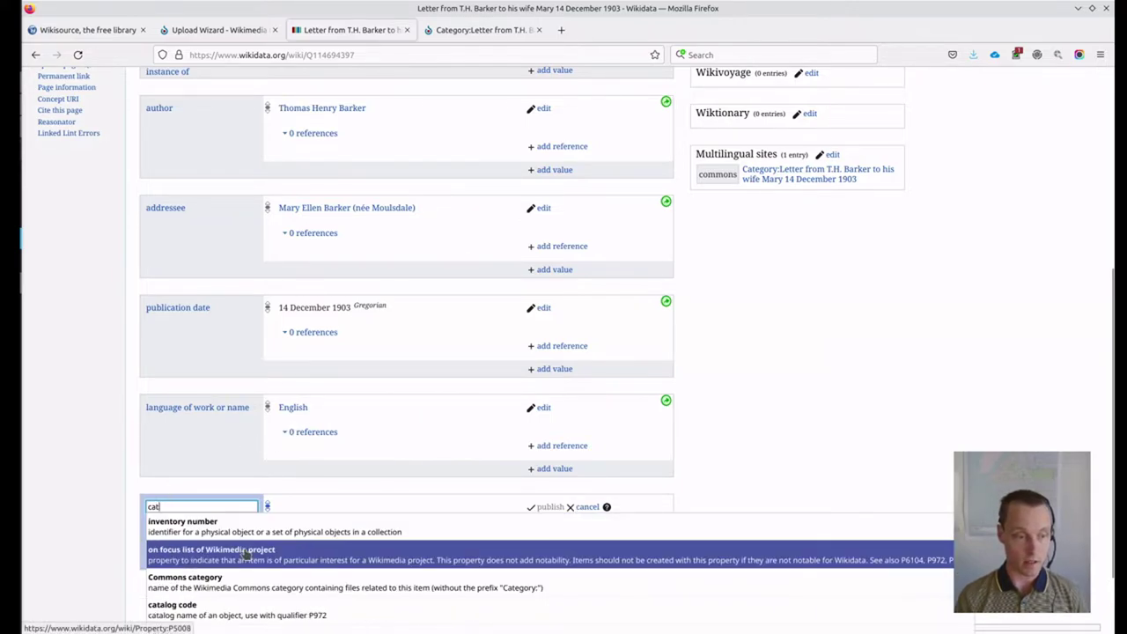
pyautogui.click(224, 580)
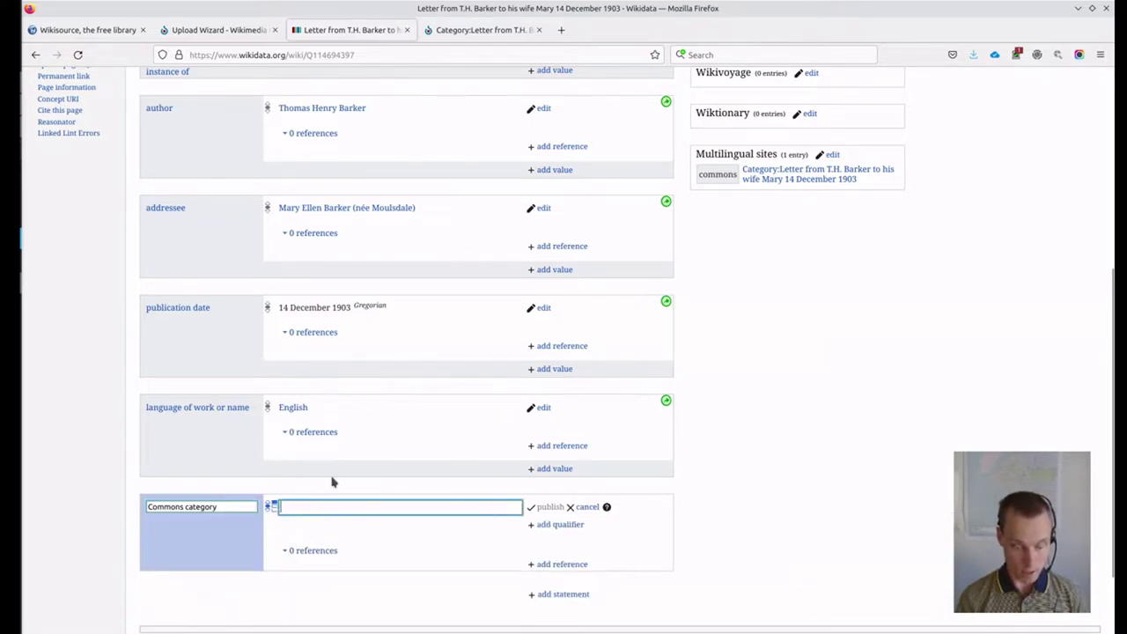
pyautogui.hotkey('ctrl', 'v')
pyautogui.doubleClick(297, 507)
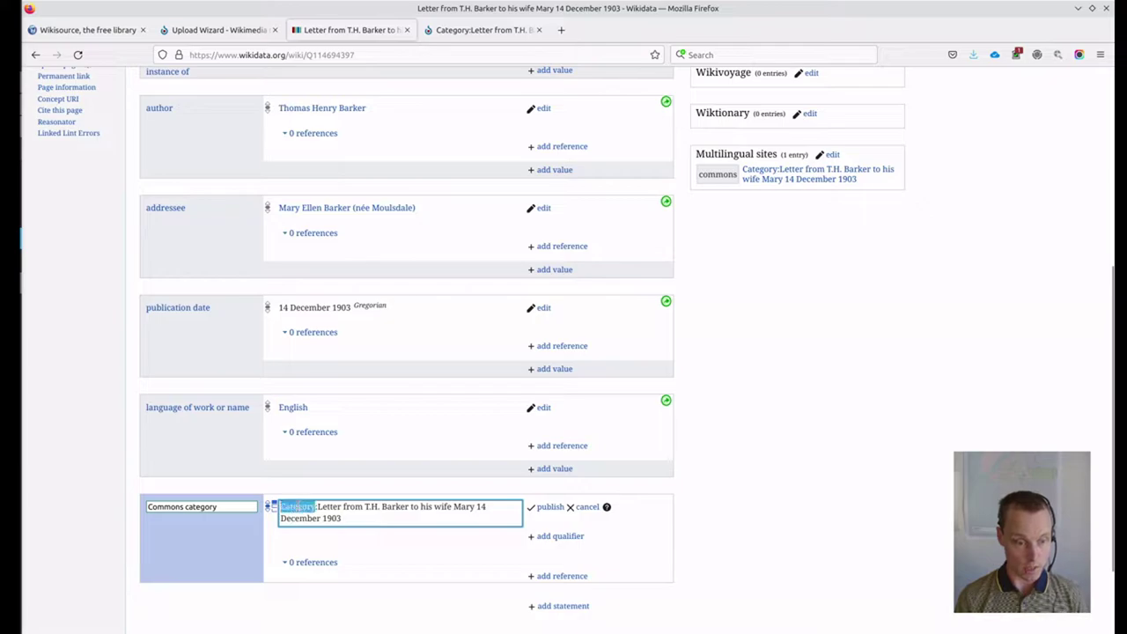
pyautogui.press('Delete')
pyautogui.press('Delete')
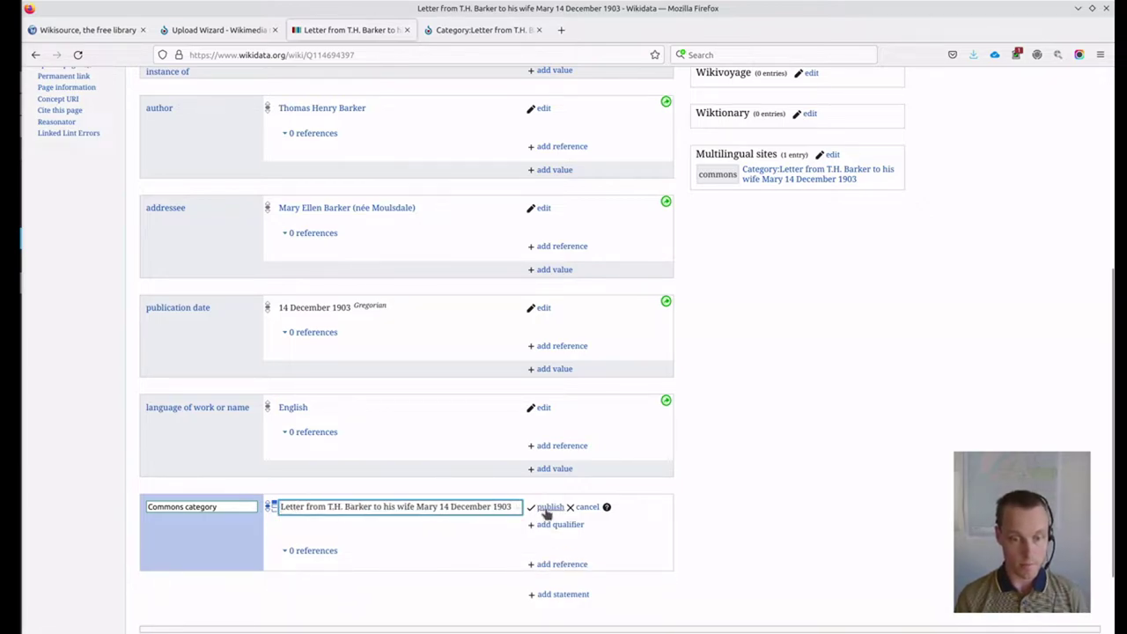
pyautogui.click(550, 507)
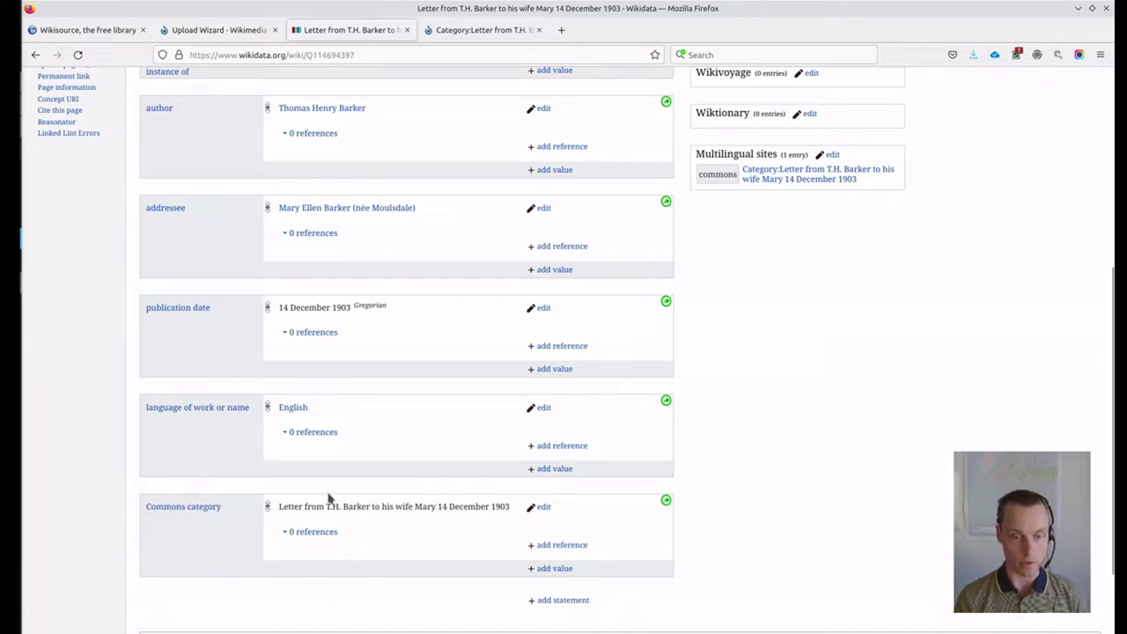
pyautogui.scroll(-2, 378, 503)
pyautogui.scroll(4, 390, 368)
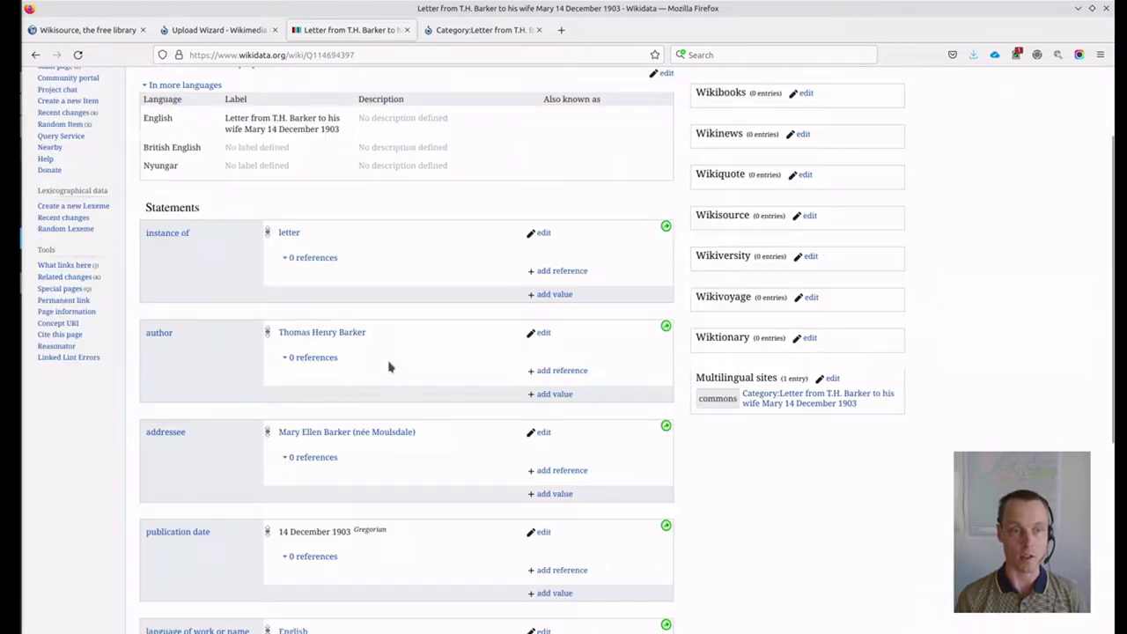
# Step: Purge the Commons category page so its infobox fills in from Q114694397
pyautogui.click(454, 33)
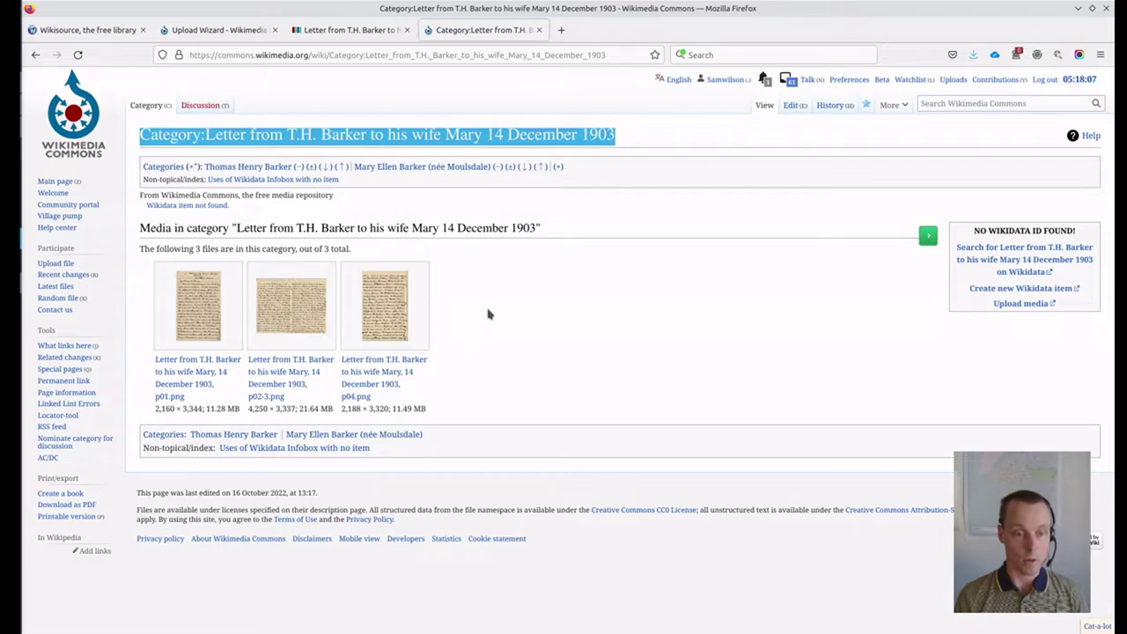
pyautogui.click(1081, 79)
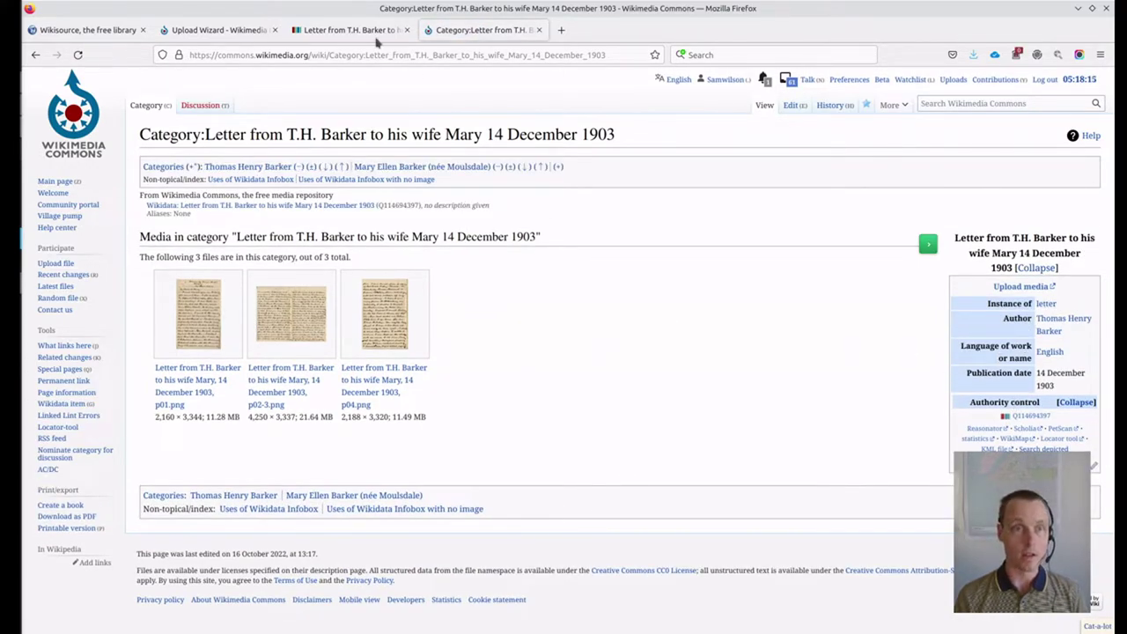
pyautogui.click(349, 26)
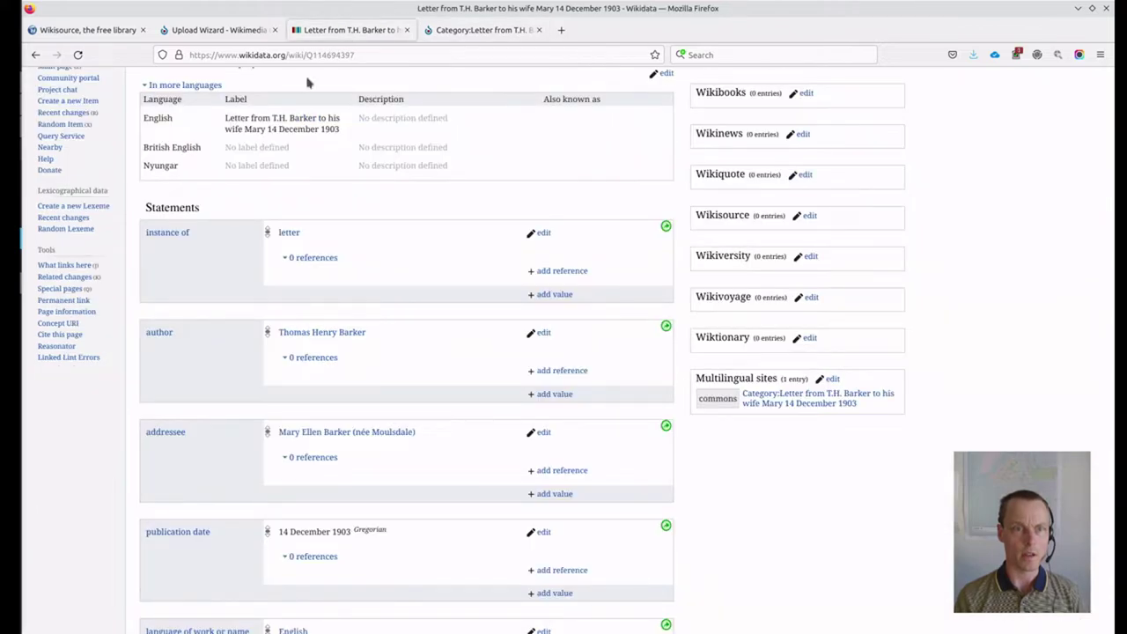
pyautogui.click(213, 30)
pyautogui.scroll(-1, 427, 227)
pyautogui.scroll(-6, 427, 227)
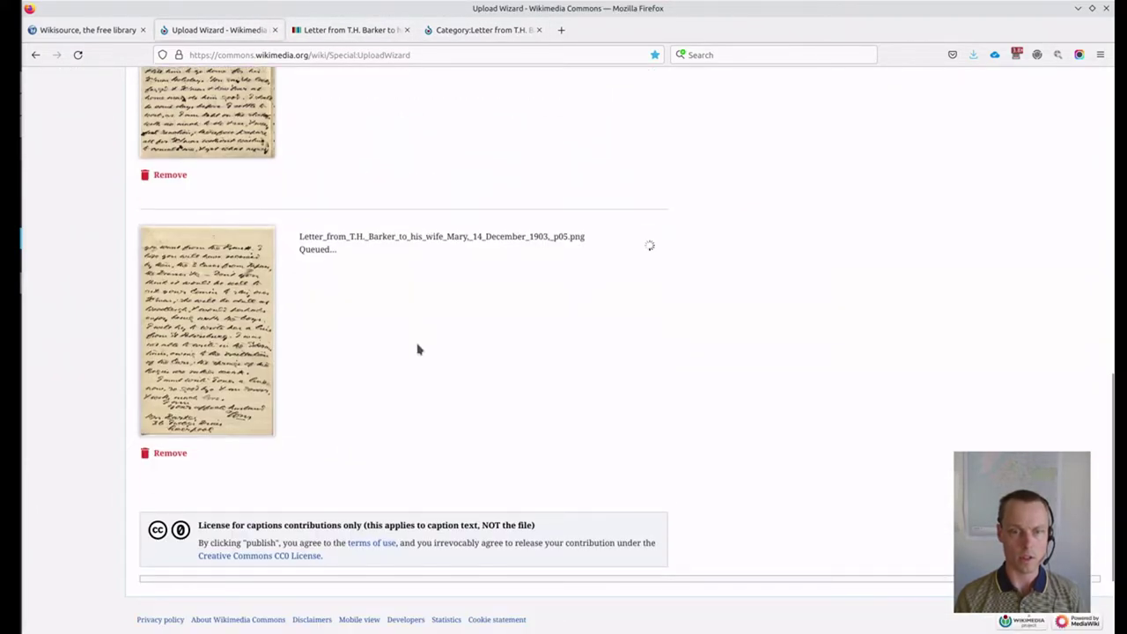
pyautogui.click(476, 32)
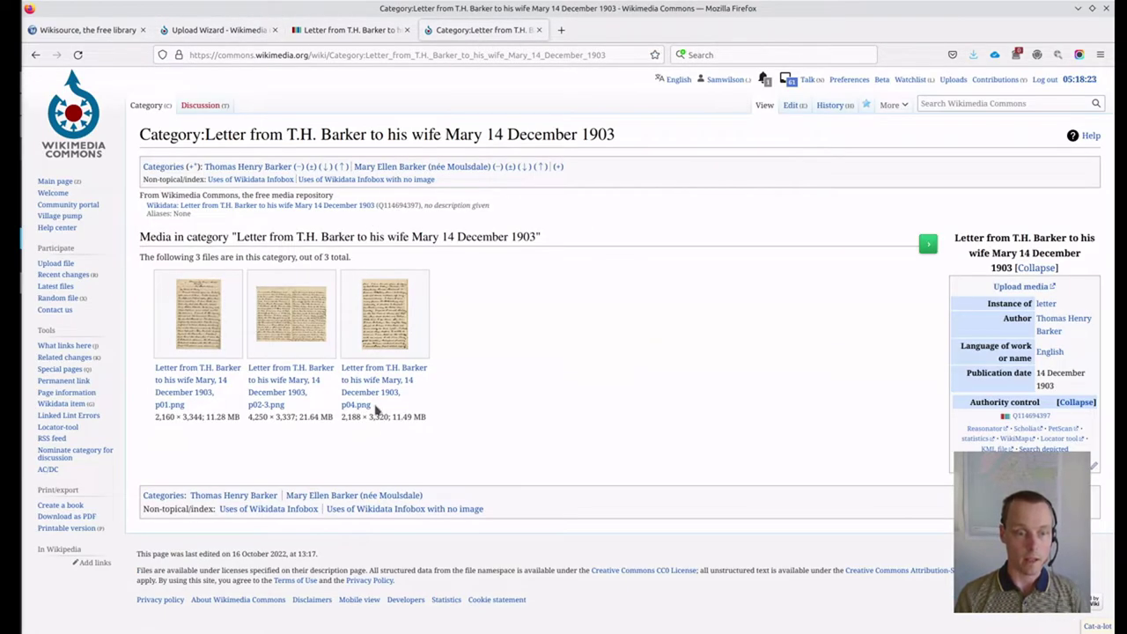
# Step: Go to en.wikisource.org/wiki/Index:Letter_from_T.H._Barker_to_his_wife_Mary_14_December_1903
pyautogui.moveTo(188, 407); pyautogui.dragTo(159, 388)
pyautogui.click(223, 139)
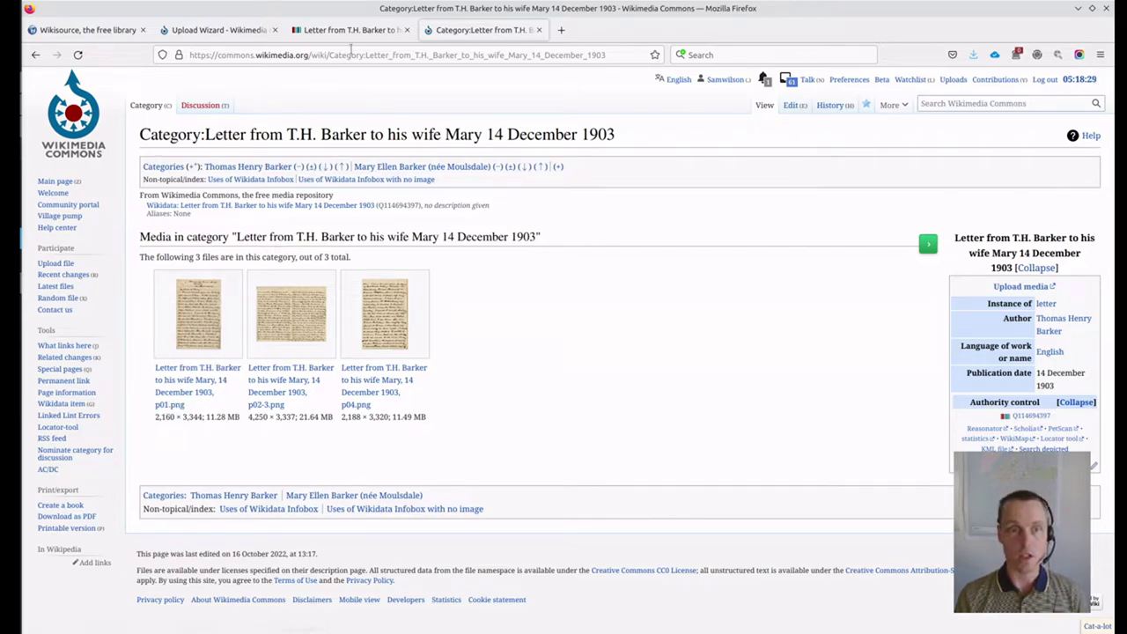
pyautogui.moveTo(362, 54); pyautogui.dragTo(360, 38)
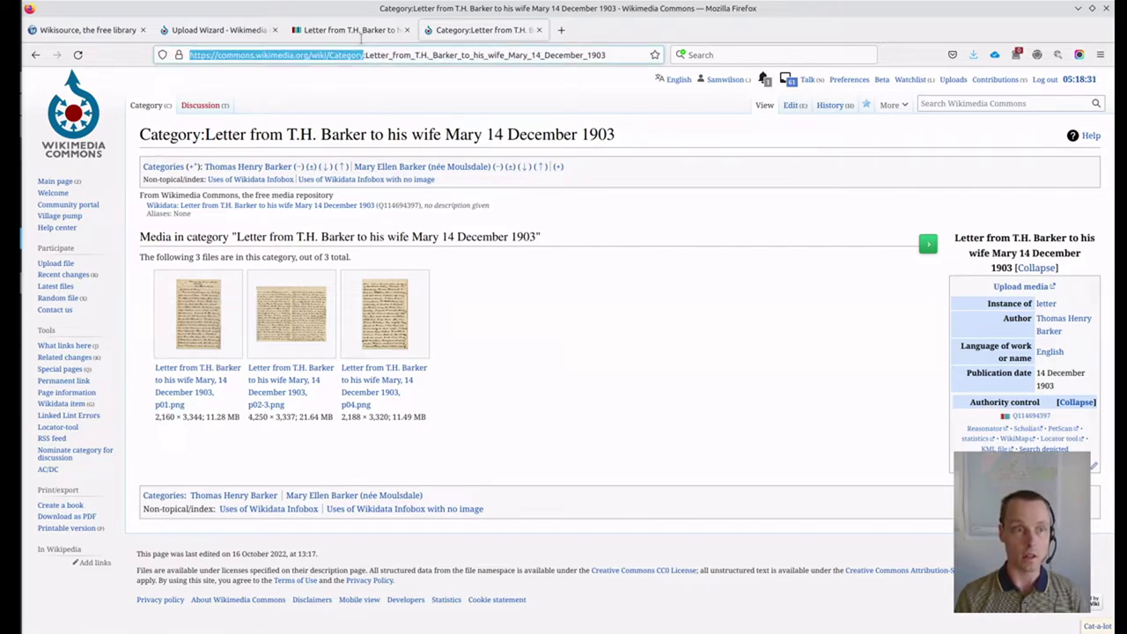
pyautogui.write('en.wikisource')
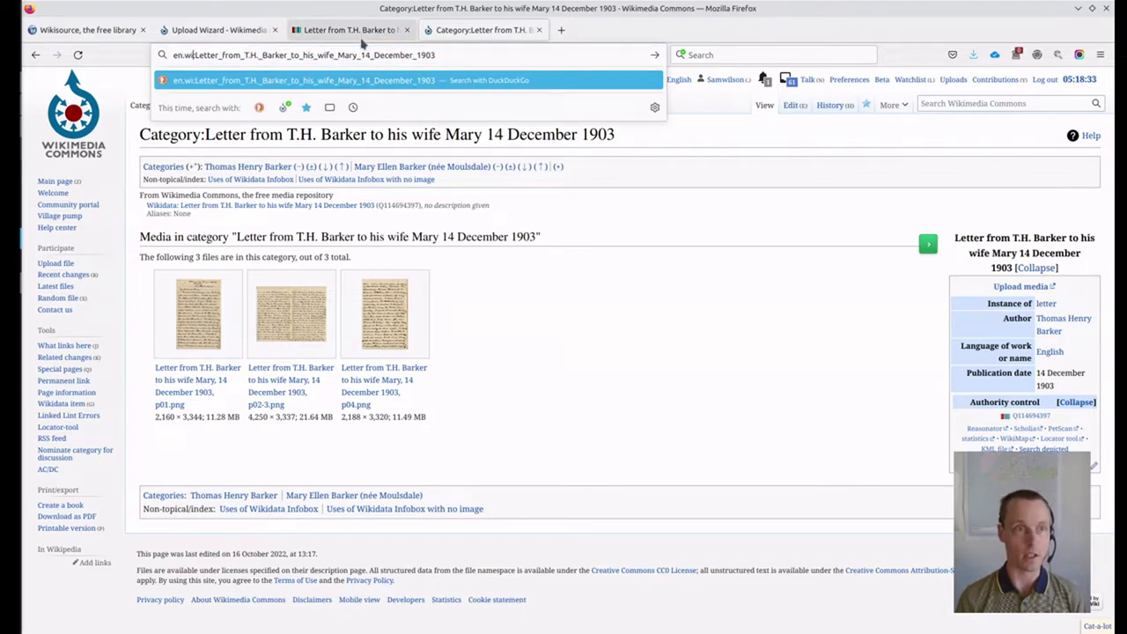
pyautogui.write('.org/wiki/')
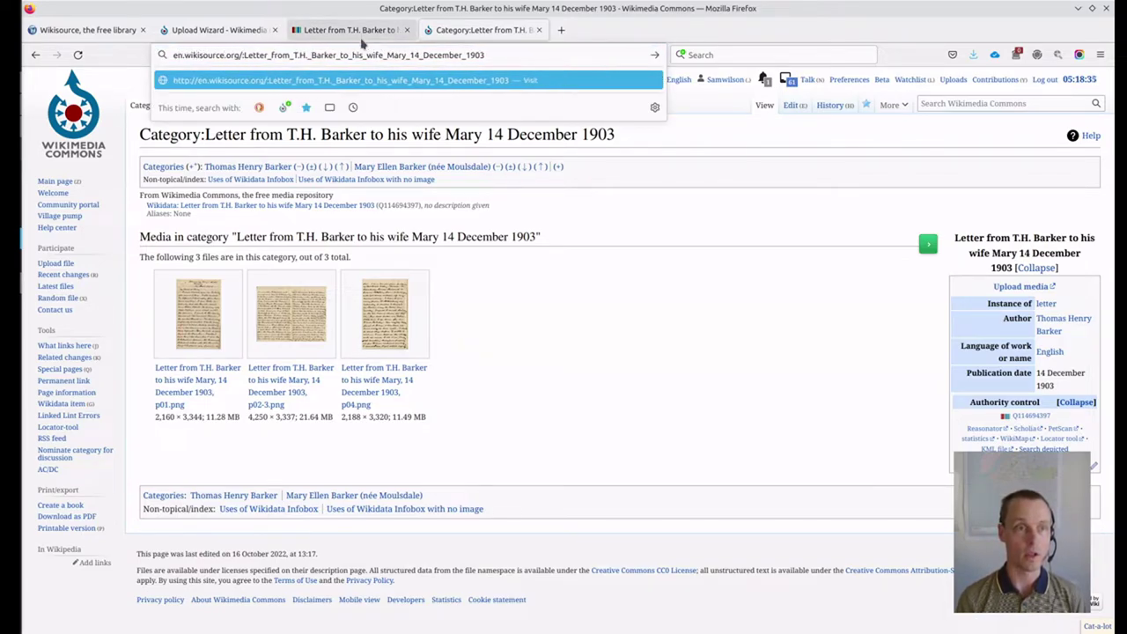
pyautogui.write('Index:')
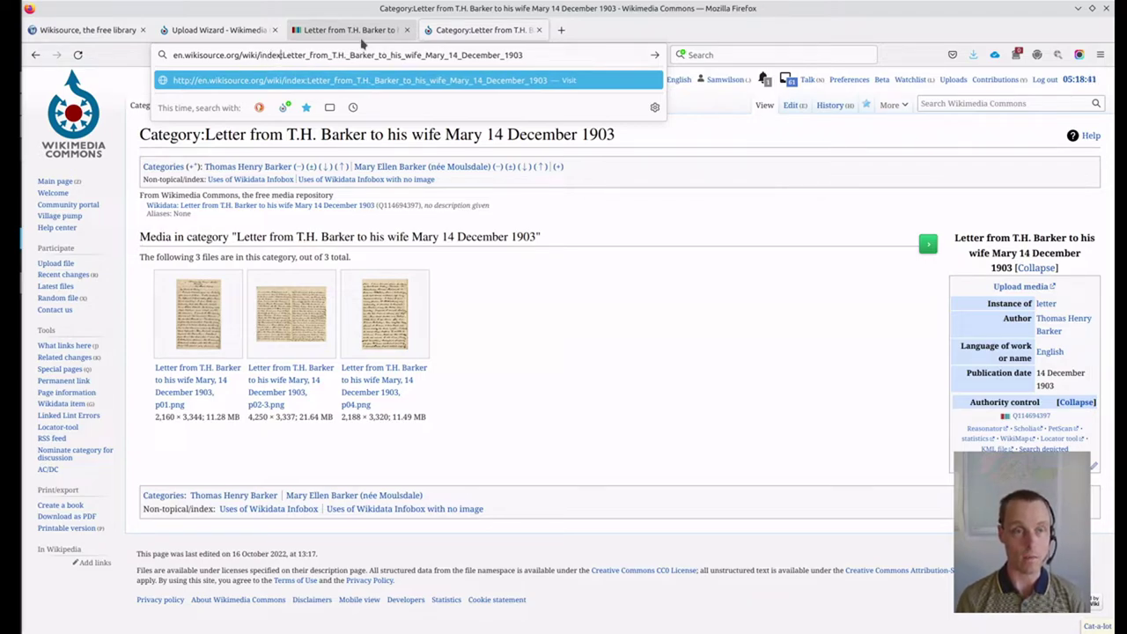
pyautogui.press('Return')
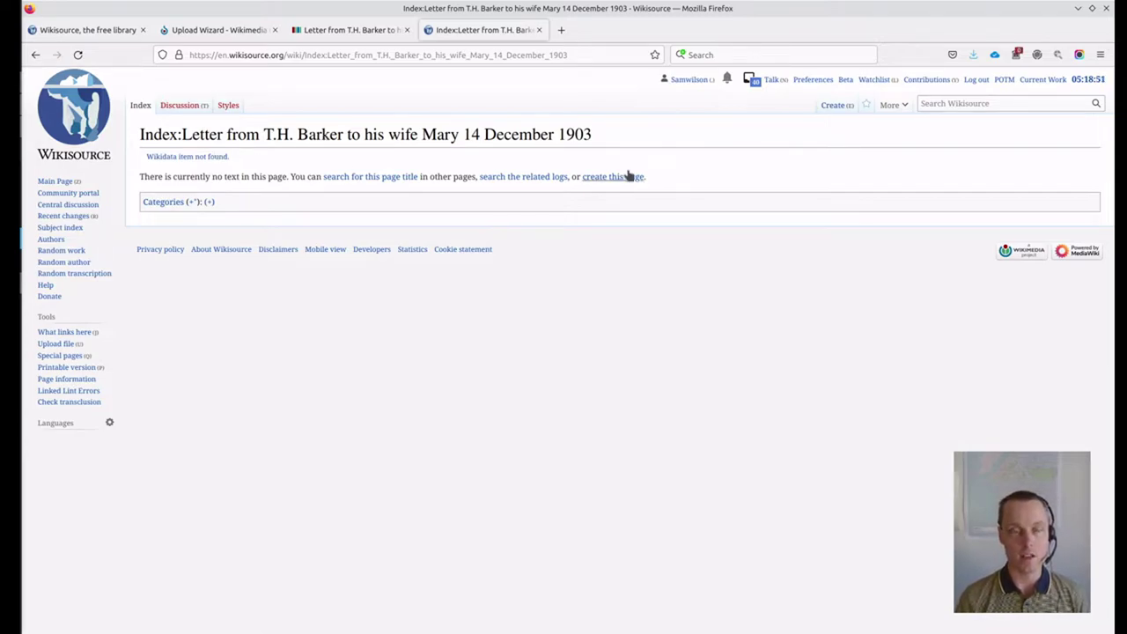
# Step: Begin creating the Index page and paste the letter's title, prefixed with [[, into Title
pyautogui.click(829, 110)
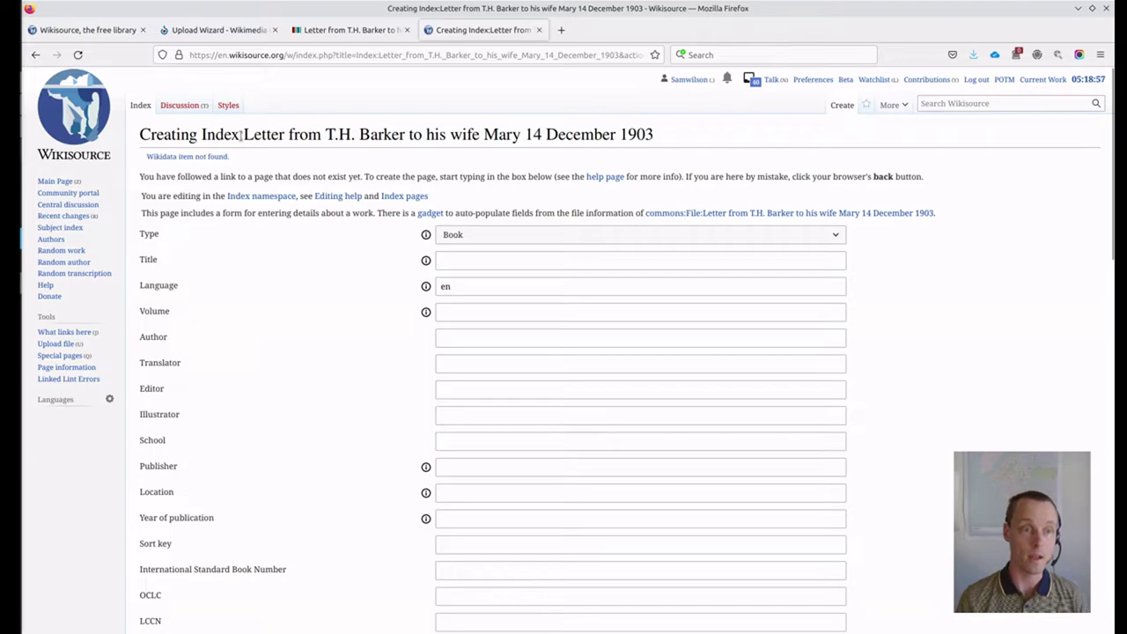
pyautogui.moveTo(244, 134); pyautogui.dragTo(694, 139)
pyautogui.hotkey('ctrl', 'c')
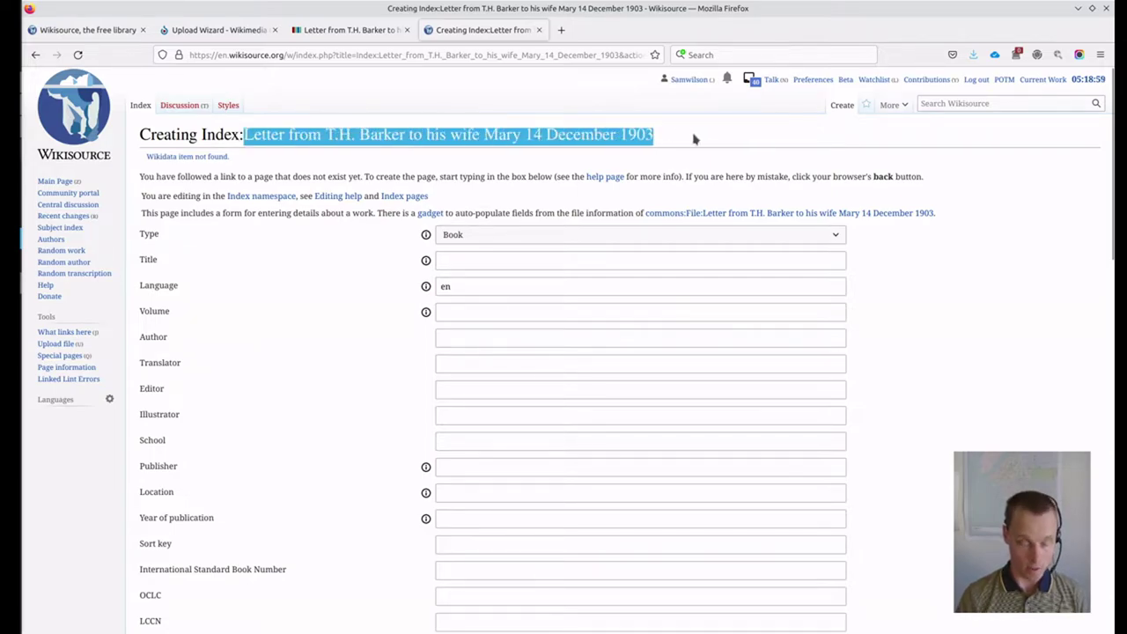
pyautogui.click(535, 259)
pyautogui.write('[')
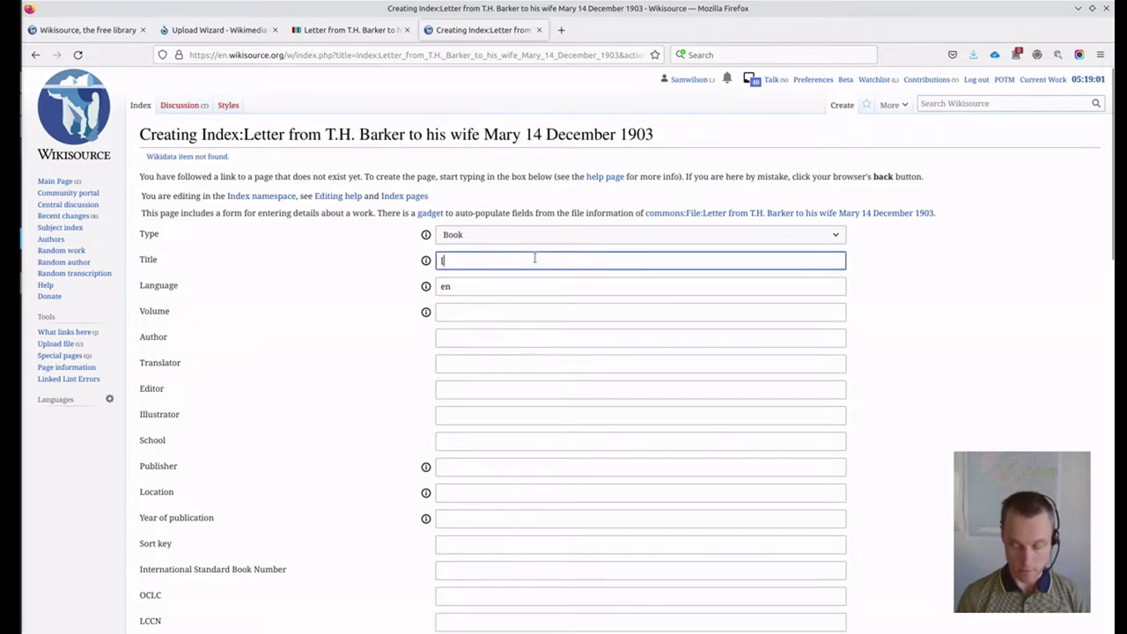
pyautogui.write('[')
pyautogui.hotkey('ctrl', 'v')
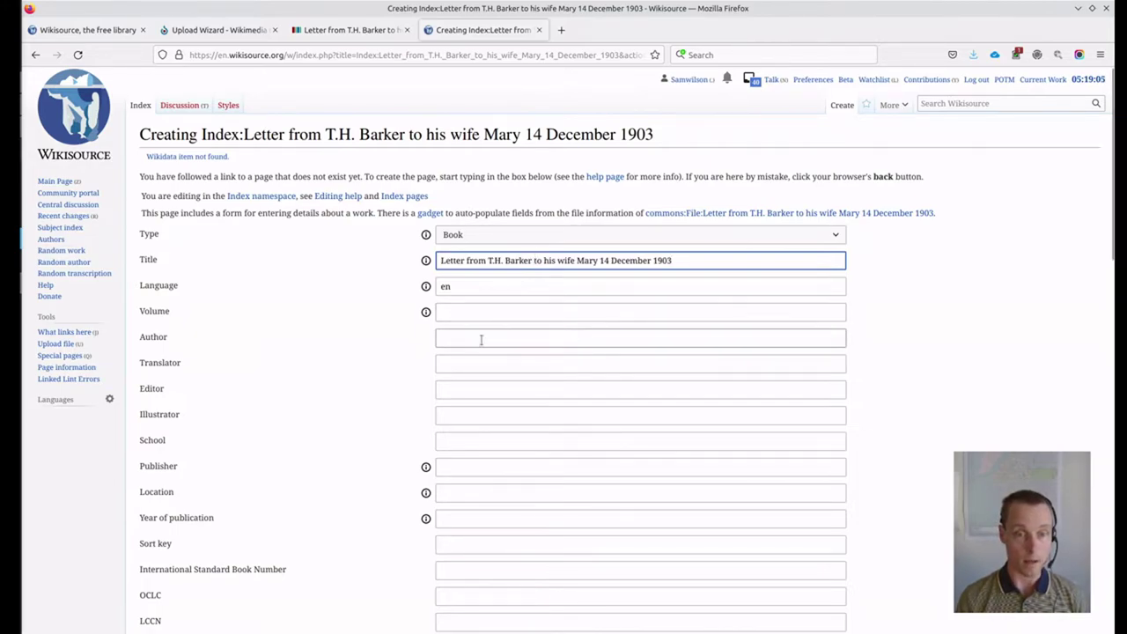
pyautogui.scroll(-3, 308, 352)
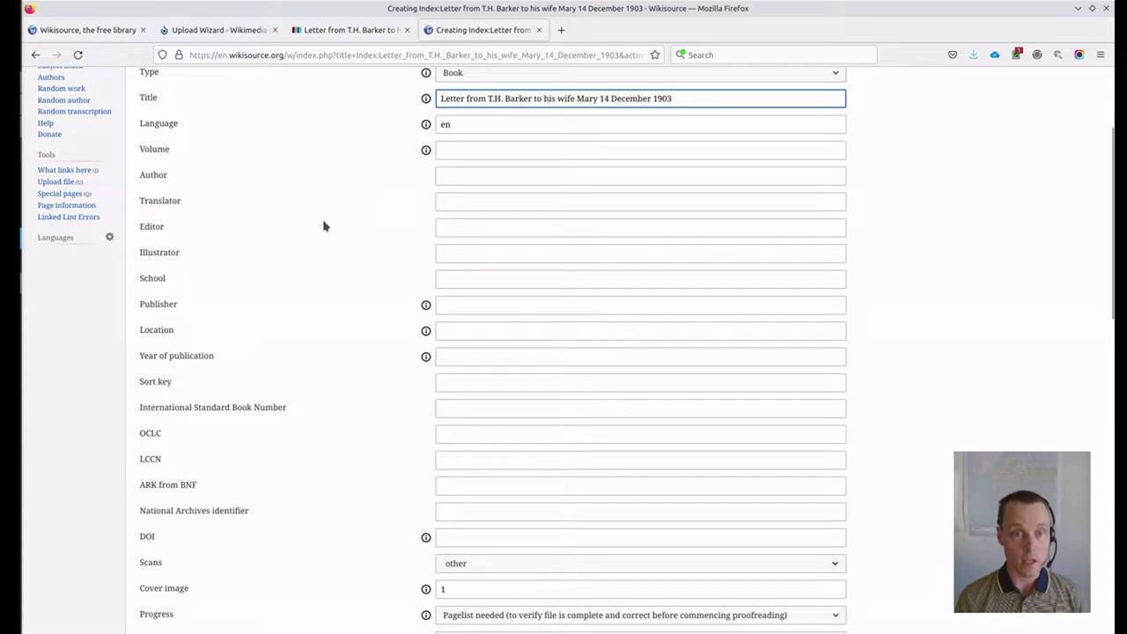
pyautogui.scroll(2, 317, 260)
# Step: Fill in Thomas Henry Barker as Author and 1903 as Year of publication
pyautogui.click(480, 256)
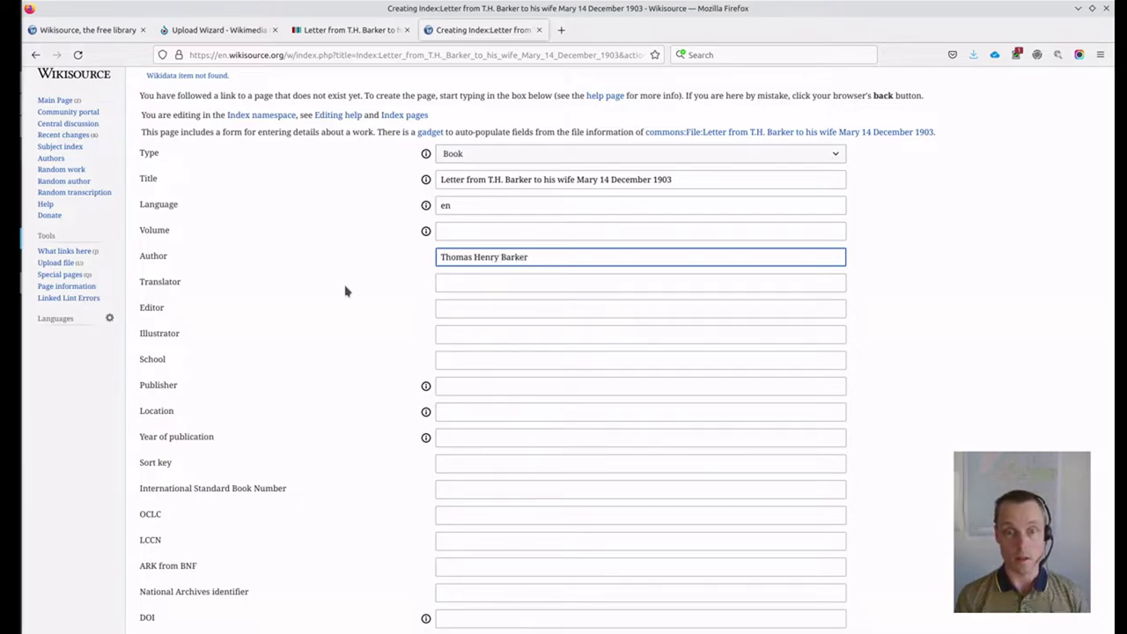
pyautogui.press('Tab')
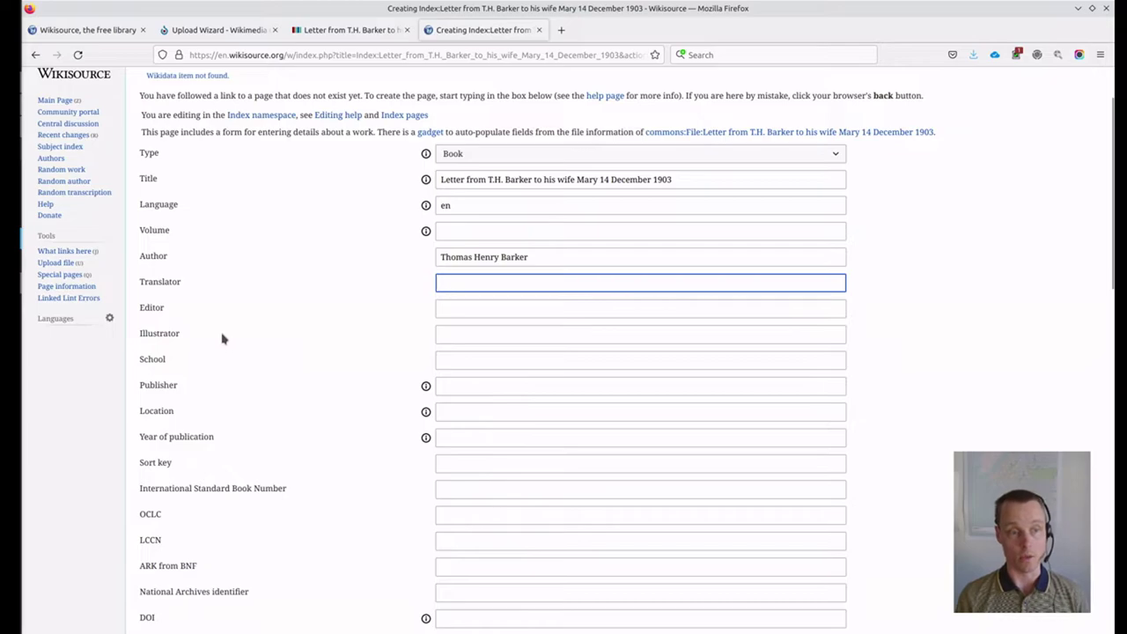
pyautogui.click(497, 438)
pyautogui.write('19')
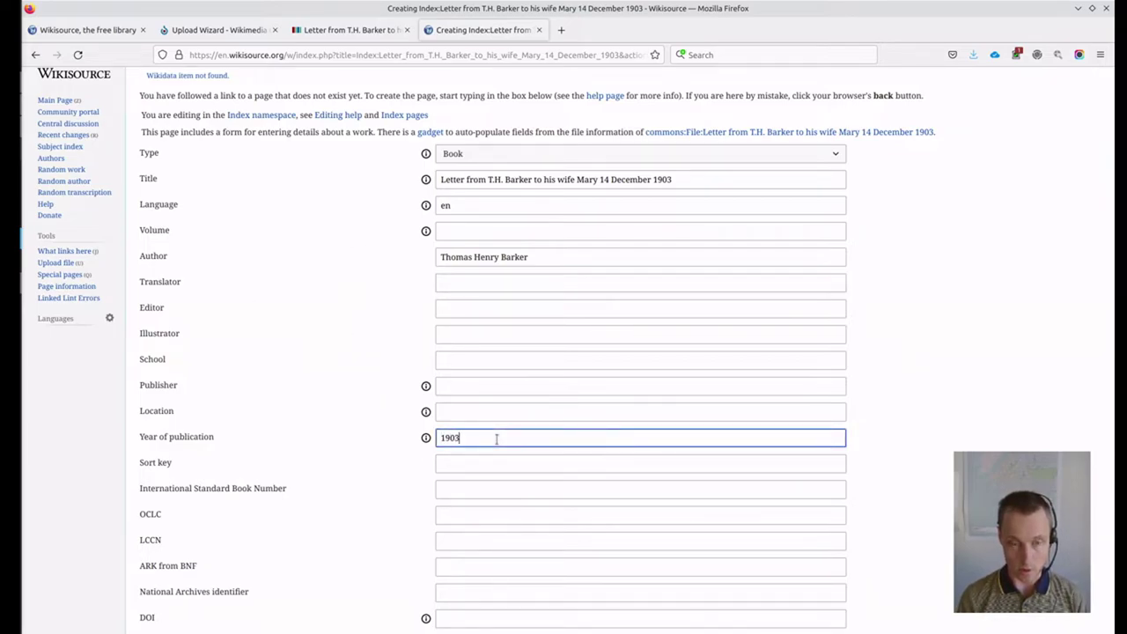
pyautogui.write('03')
pyautogui.click(356, 367)
# Step: Set the Index's Scans type to png
pyautogui.scroll(-3, 326, 371)
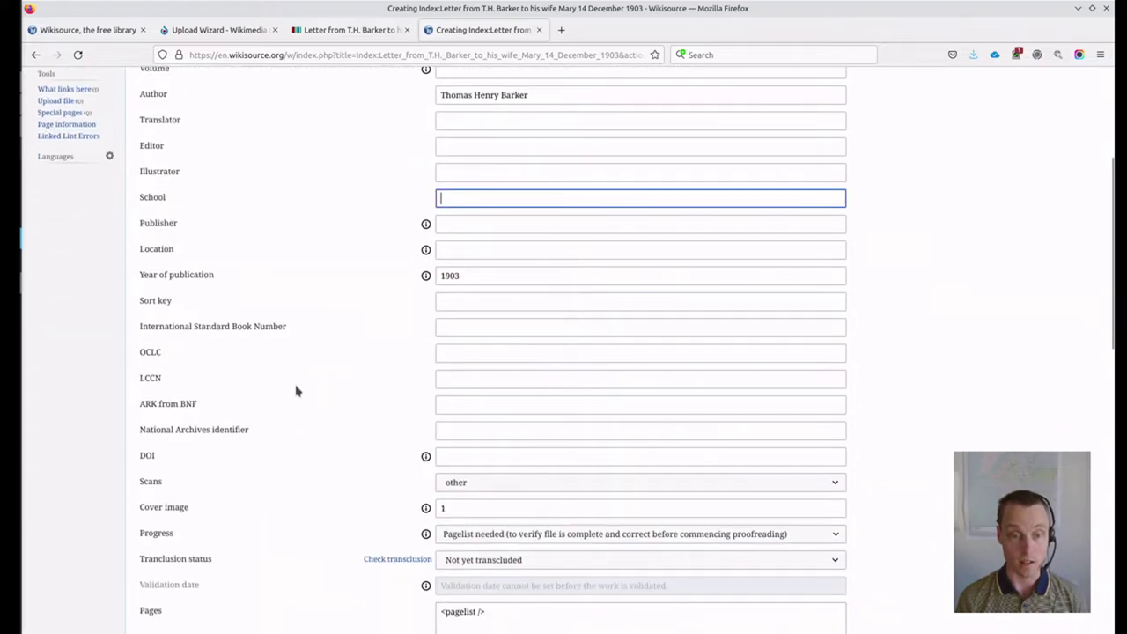
pyautogui.scroll(-3, 300, 390)
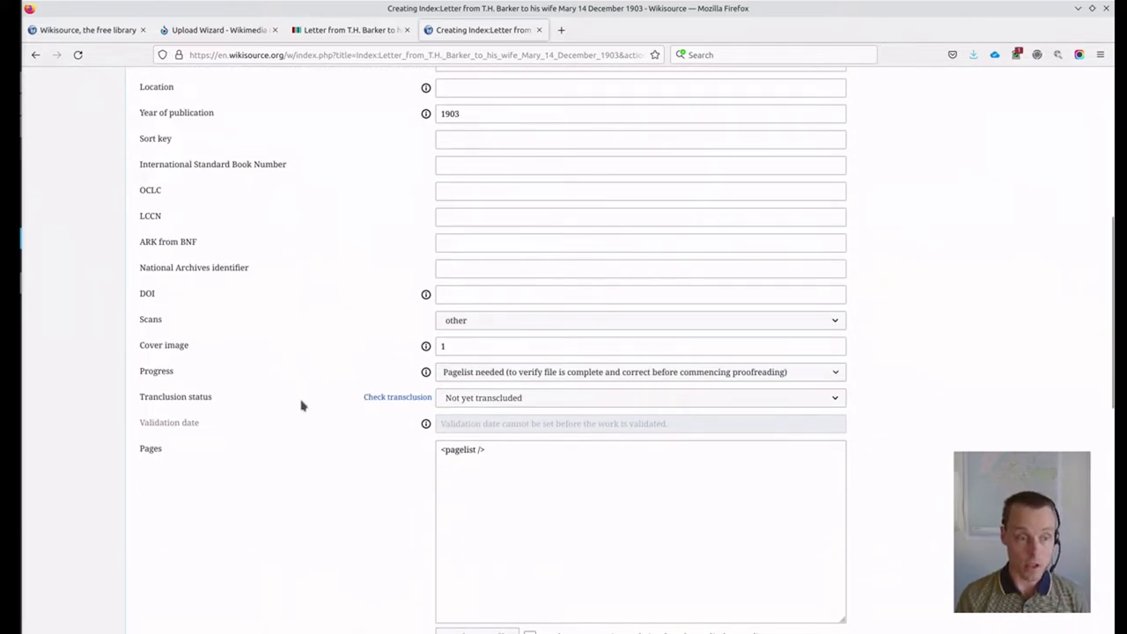
pyautogui.click(466, 323)
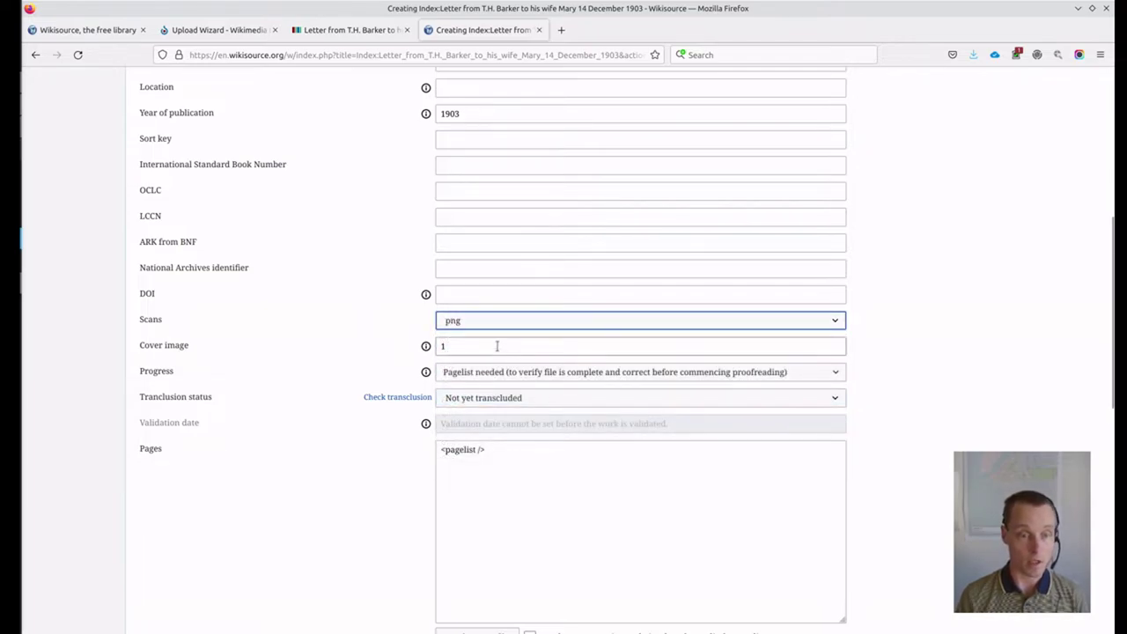
pyautogui.press('Tab')
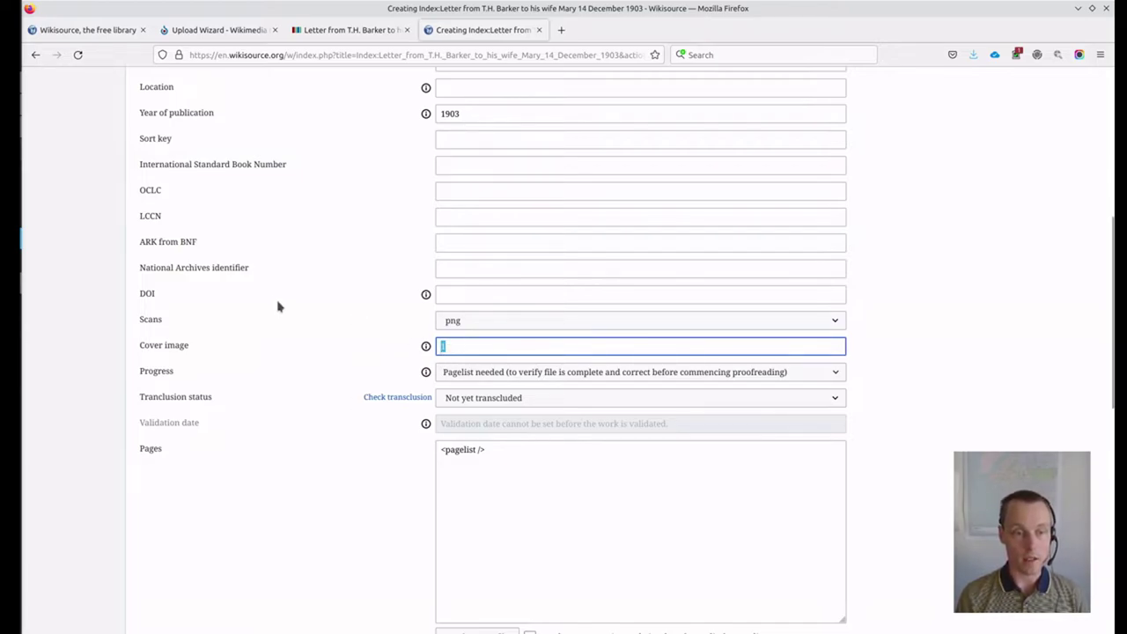
# Step: Set the cover image to the p01 page file at 300px and Progress to To be proofread
pyautogui.click(326, 32)
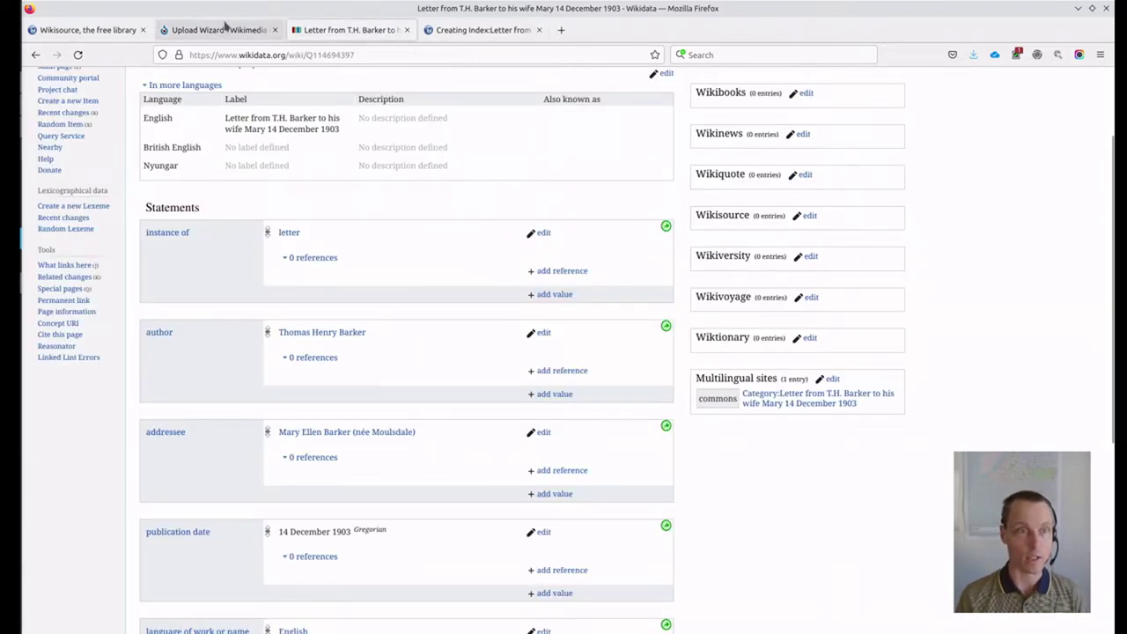
pyautogui.click(225, 29)
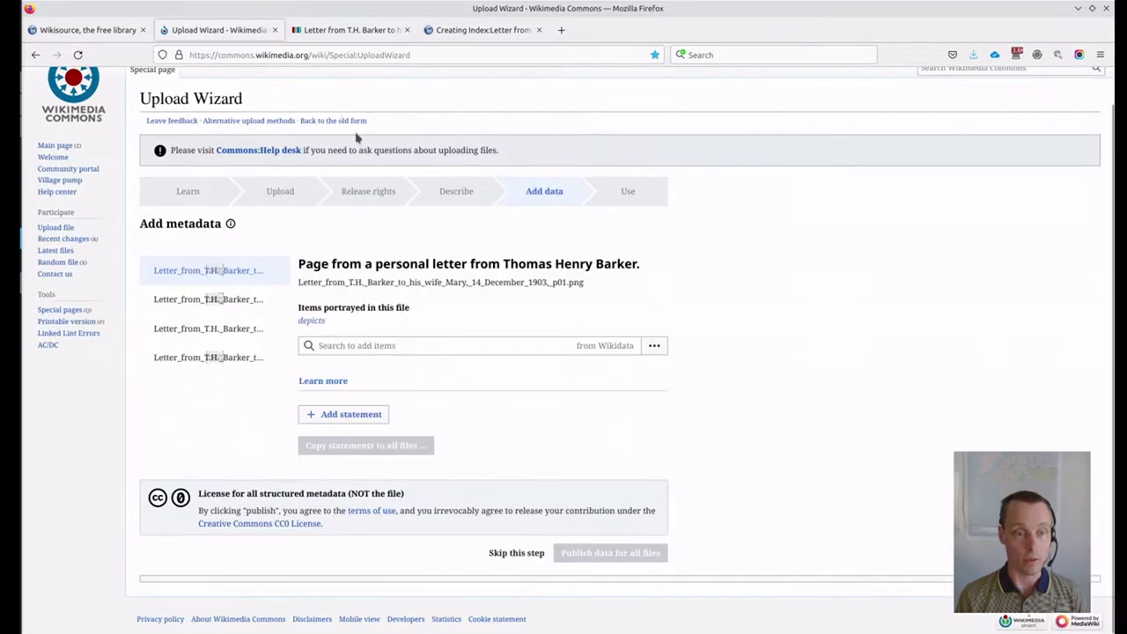
pyautogui.click(341, 30)
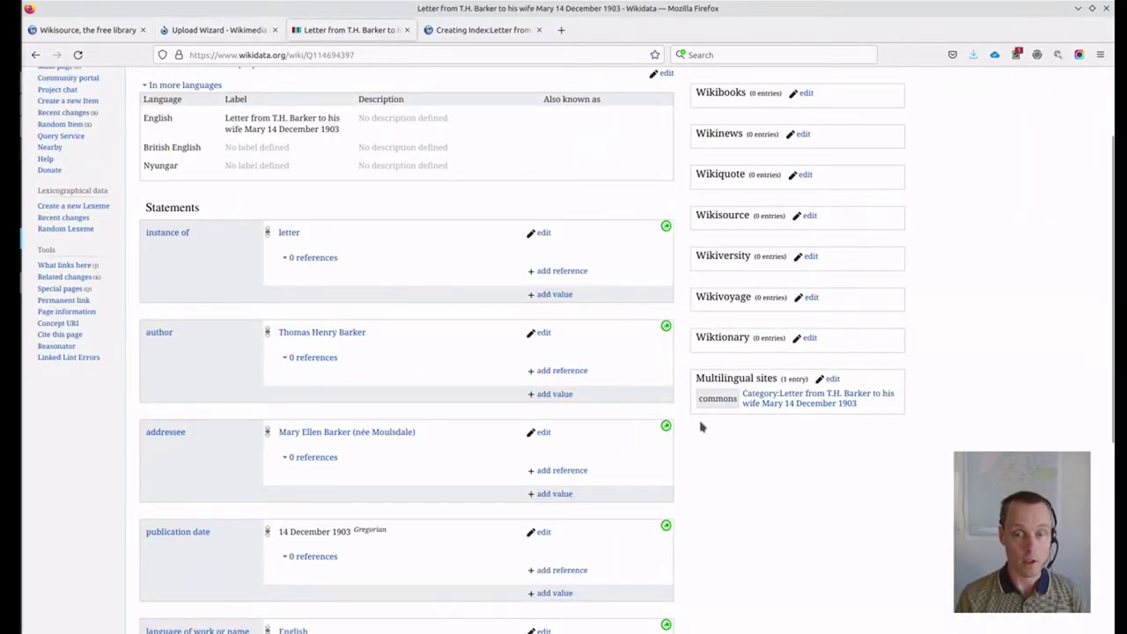
pyautogui.middleClick(753, 396)
pyautogui.click(482, 30)
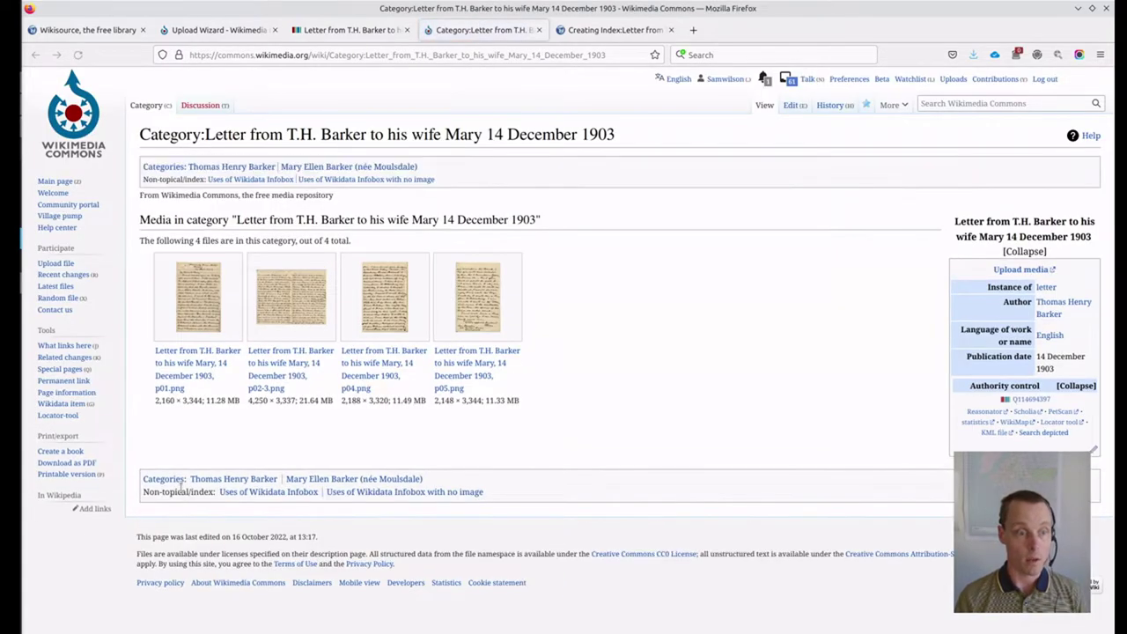
pyautogui.tripleClick(176, 404)
pyautogui.hotkey('ctrl', 'c')
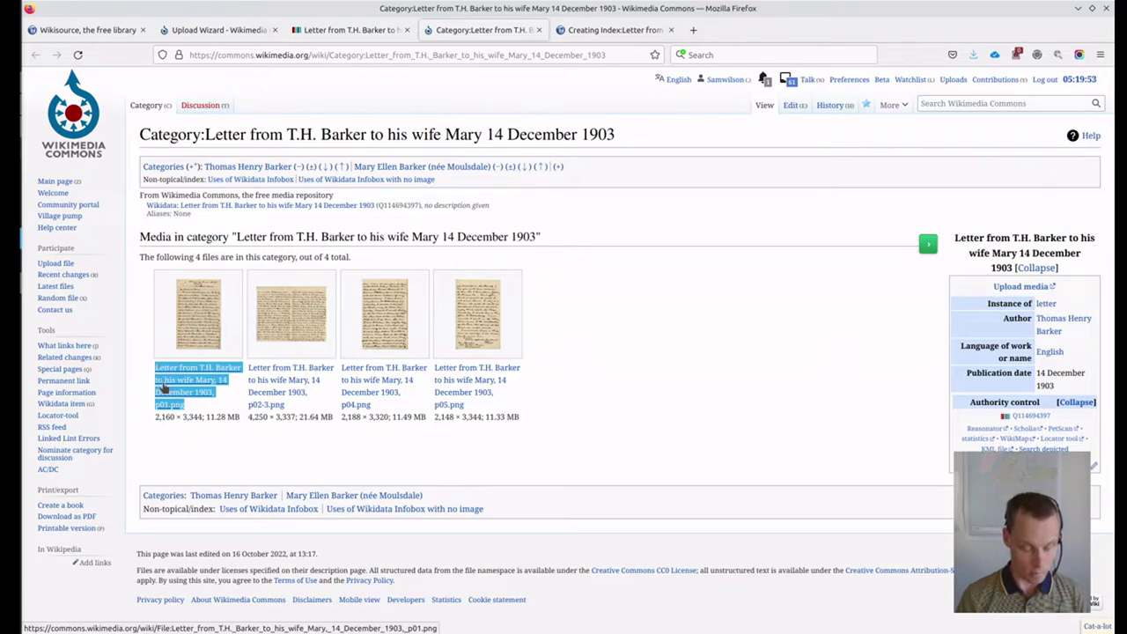
pyautogui.click(581, 30)
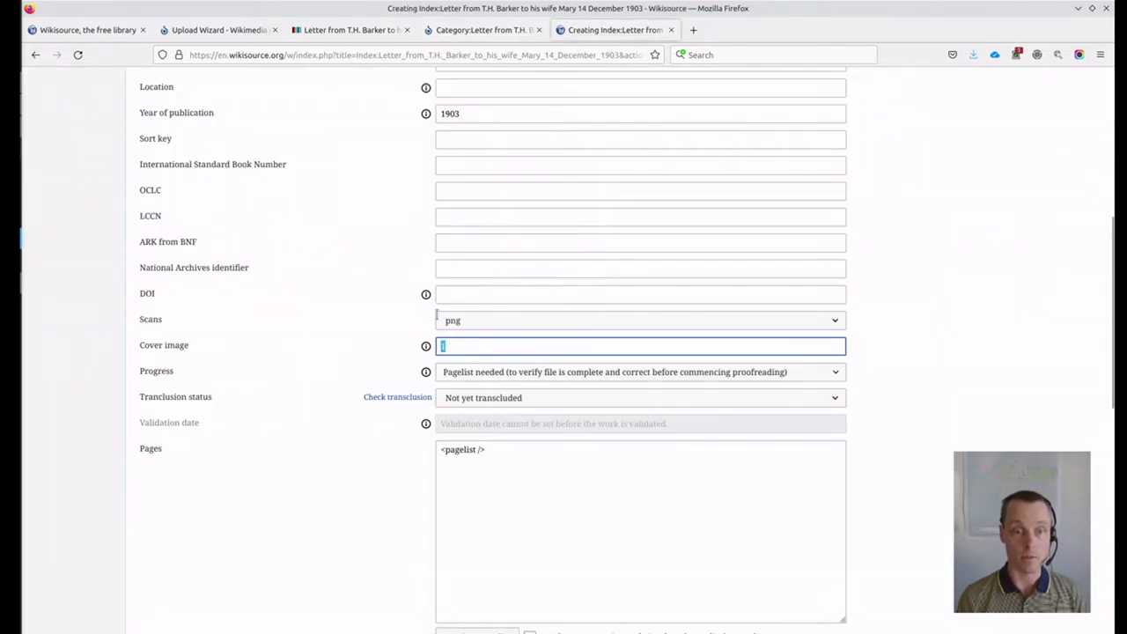
pyautogui.write('[[File:')
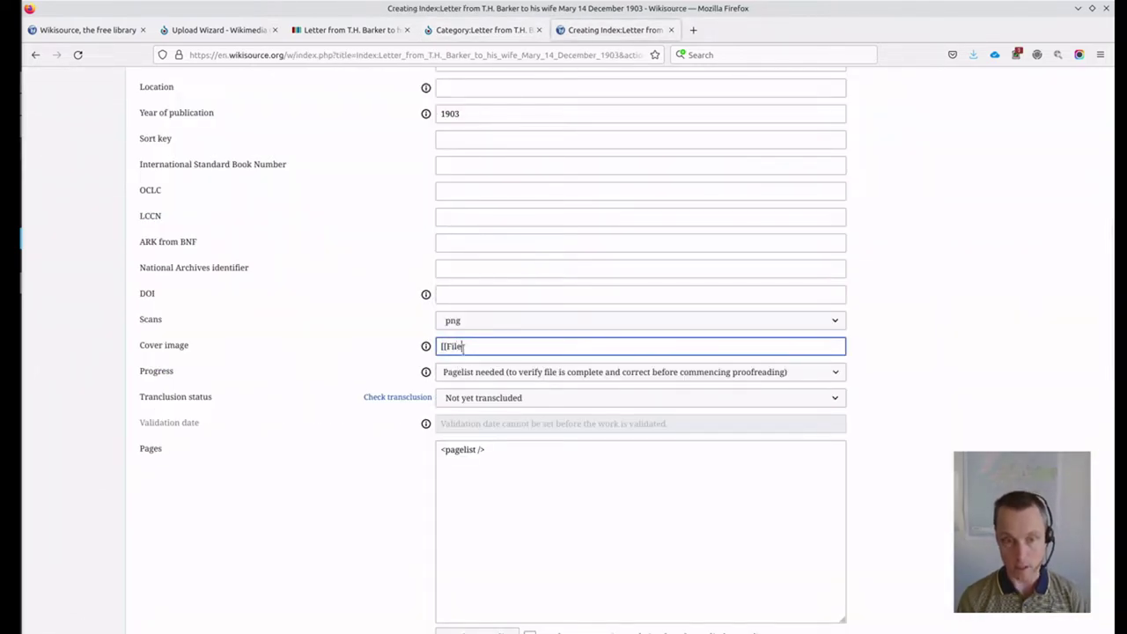
pyautogui.hotkey('ctrl', 'v')
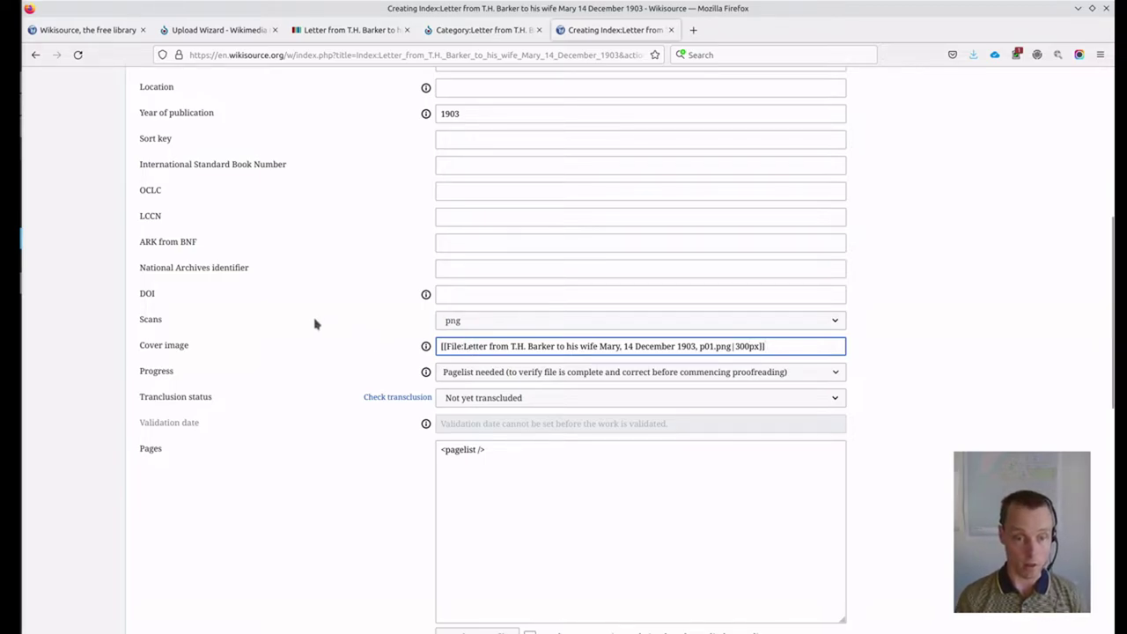
pyautogui.click(526, 377)
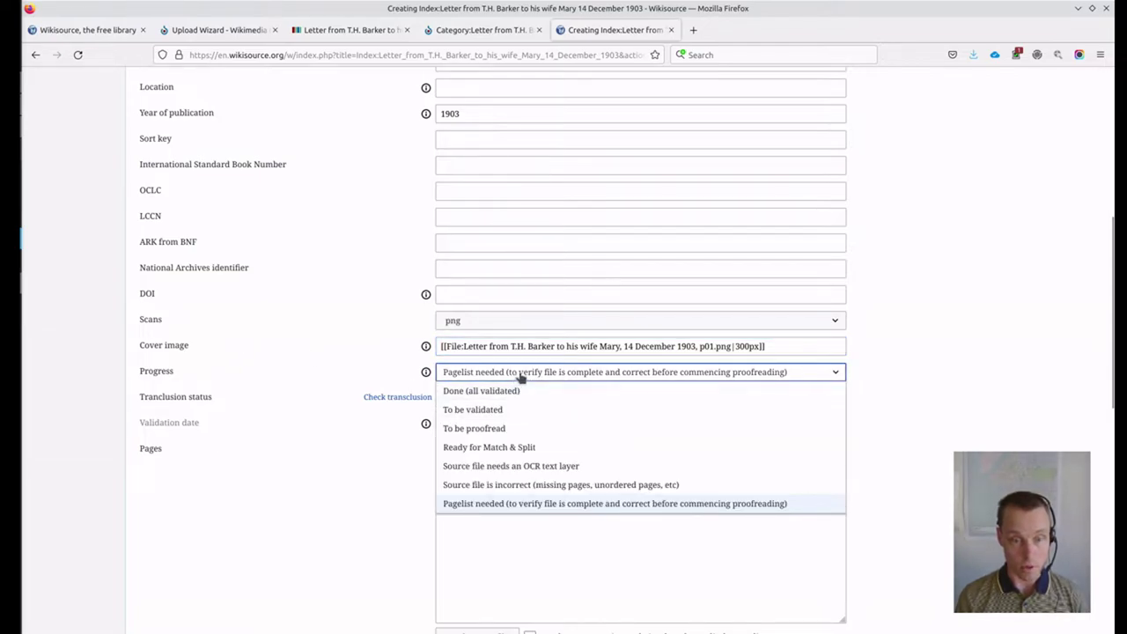
pyautogui.click(521, 429)
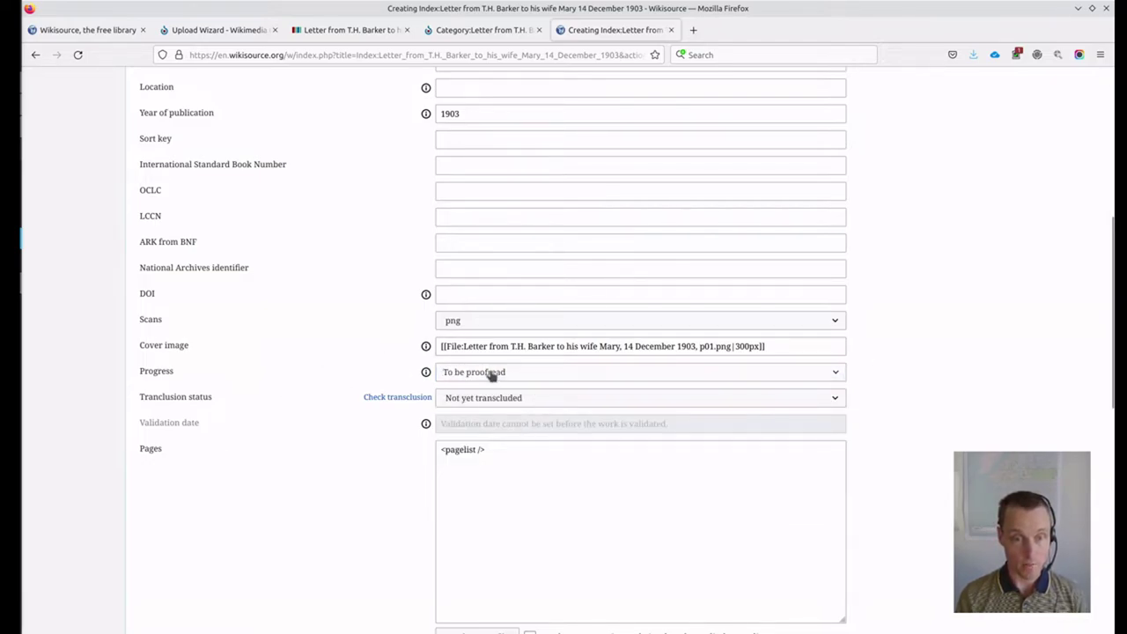
# Step: Replace the default pagelist with the four page file names copied from the Commons category
pyautogui.click(467, 473)
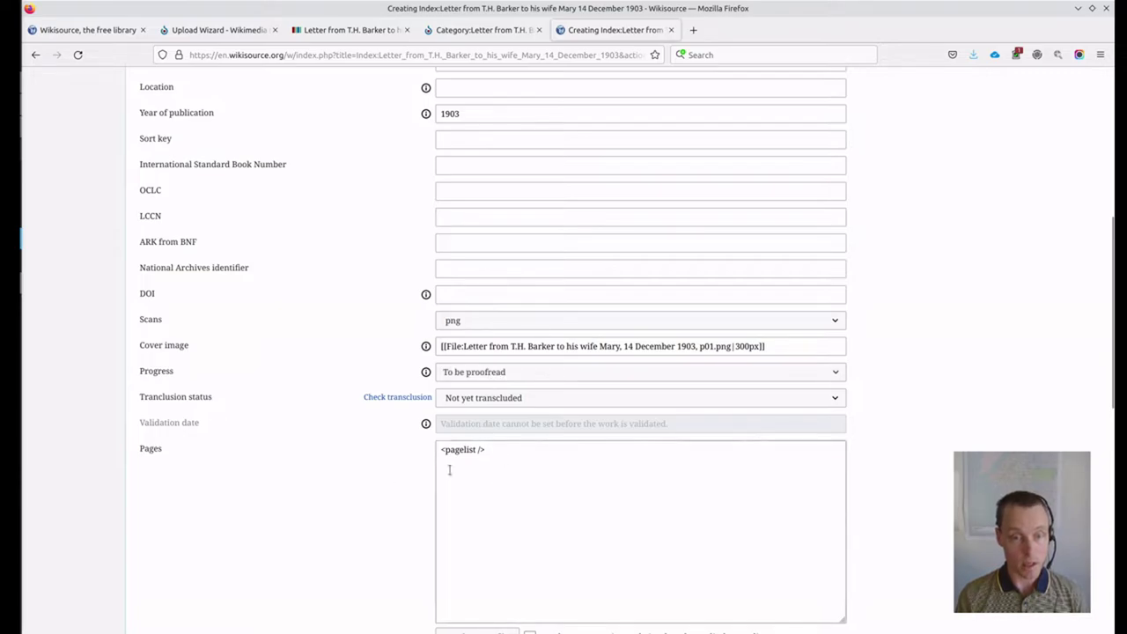
pyautogui.tripleClick(480, 450)
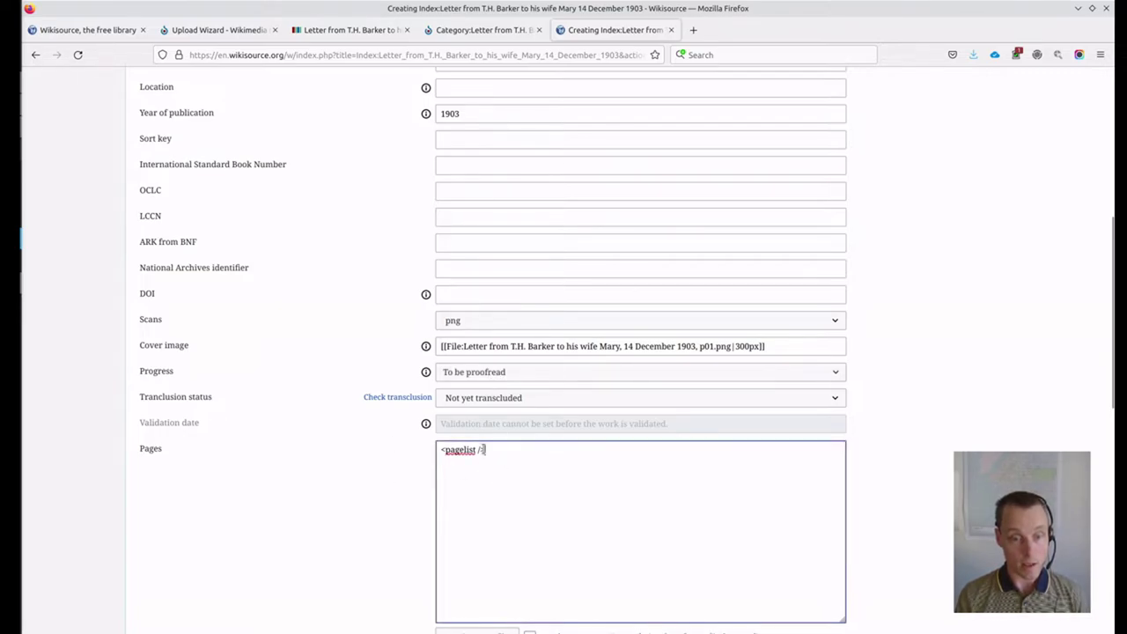
pyautogui.press('BackSpace')
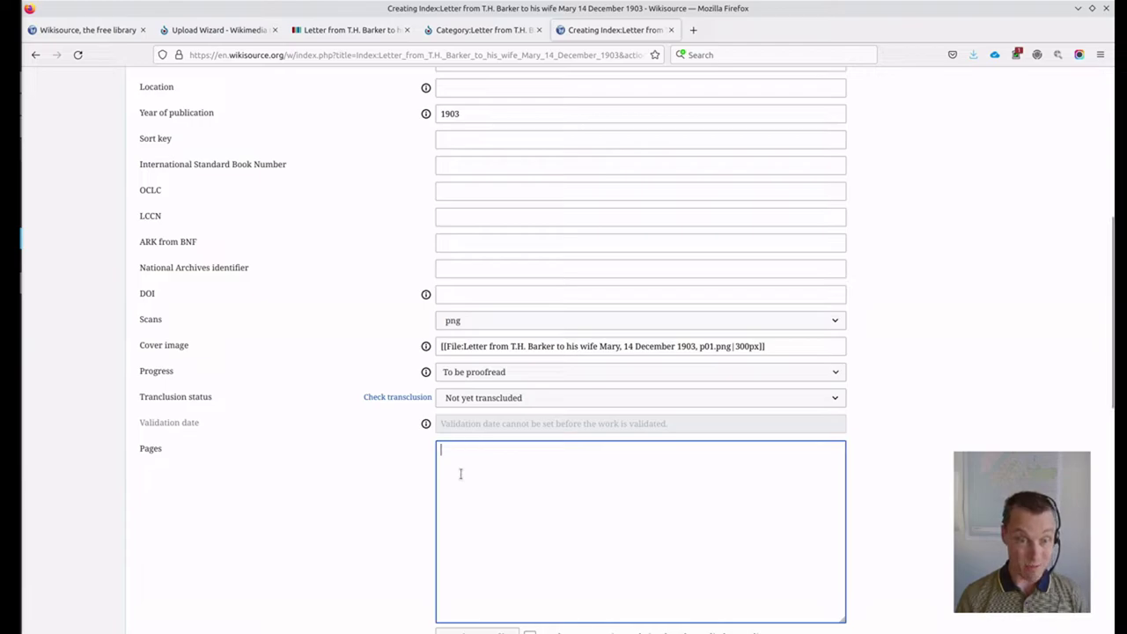
pyautogui.scroll(-3, 367, 418)
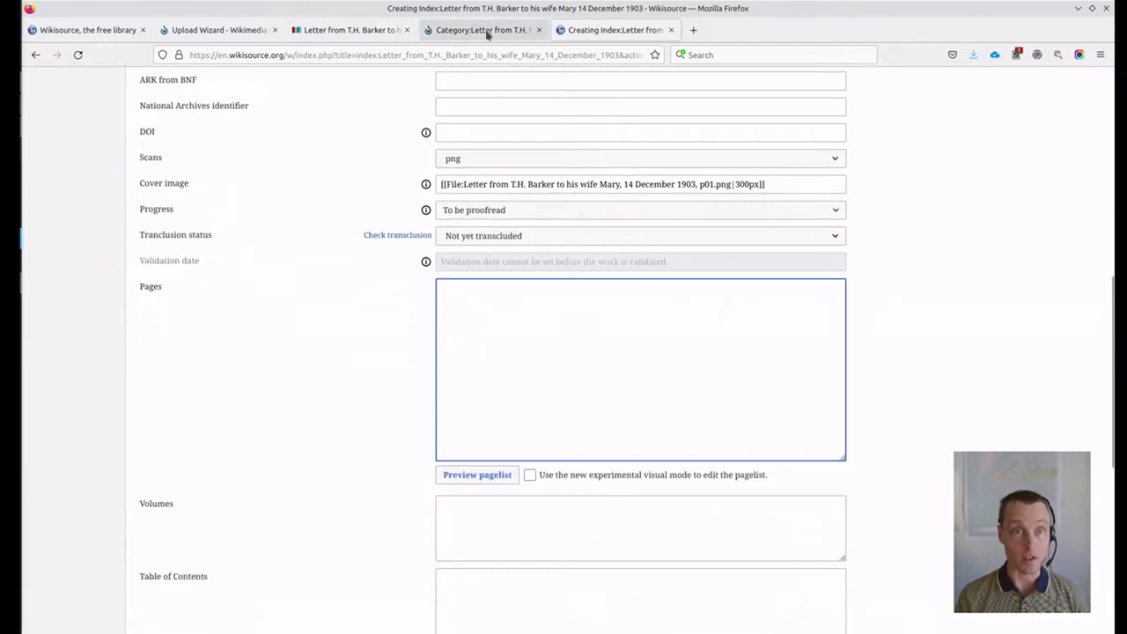
pyautogui.click(466, 30)
pyautogui.moveTo(508, 410); pyautogui.dragTo(153, 373)
pyautogui.hotkey('ctrl', 'c')
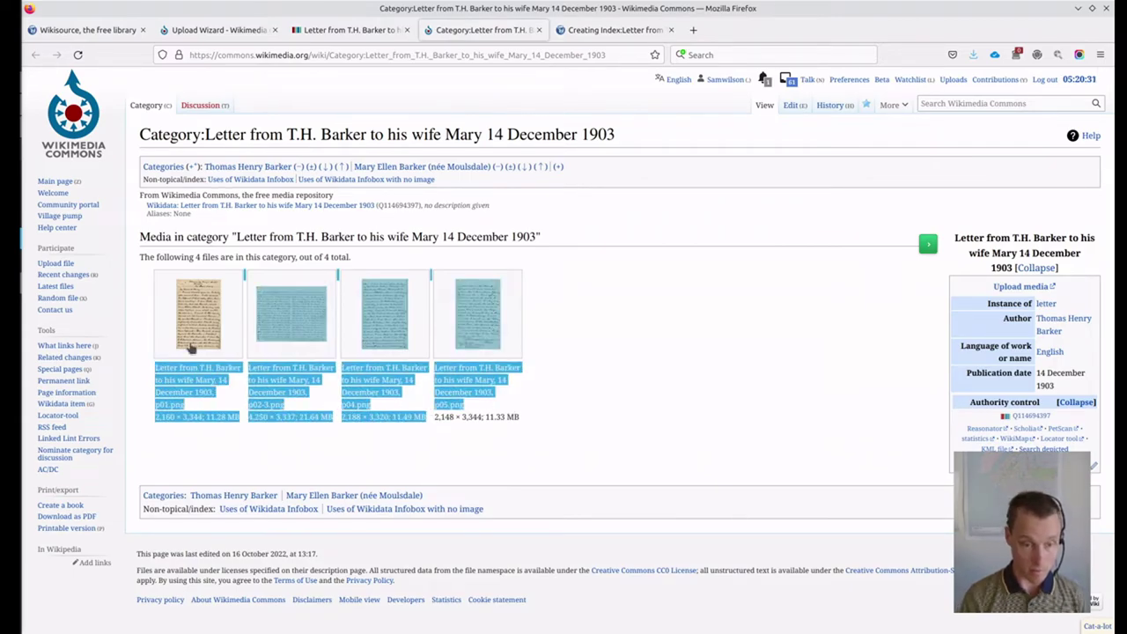
pyautogui.click(569, 29)
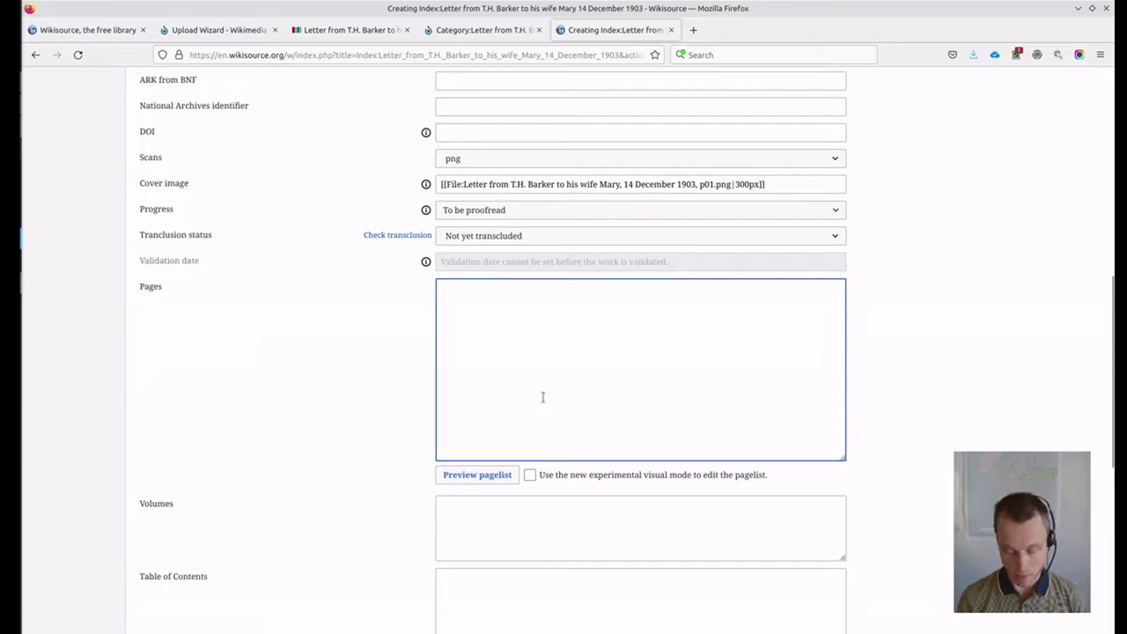
pyautogui.hotkey('ctrl', 'v')
# Step: Prefix each of the four file names with [[Page:
pyautogui.write('[[Page:')
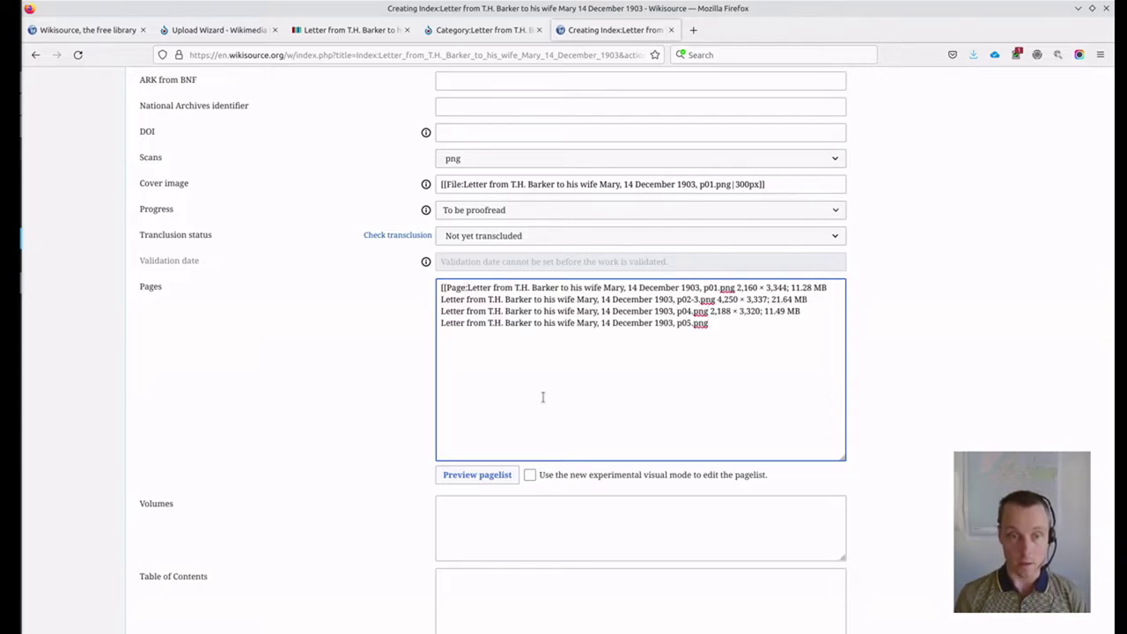
pyautogui.hotkey('shift', 'Left')
pyautogui.hotkey('shift', 'Left')
pyautogui.hotkey('shift', 'Left')
pyautogui.hotkey('shift', 'Left')
pyautogui.hotkey('shift', 'Left')
pyautogui.hotkey('ctrl', 'c')
pyautogui.press('Down')
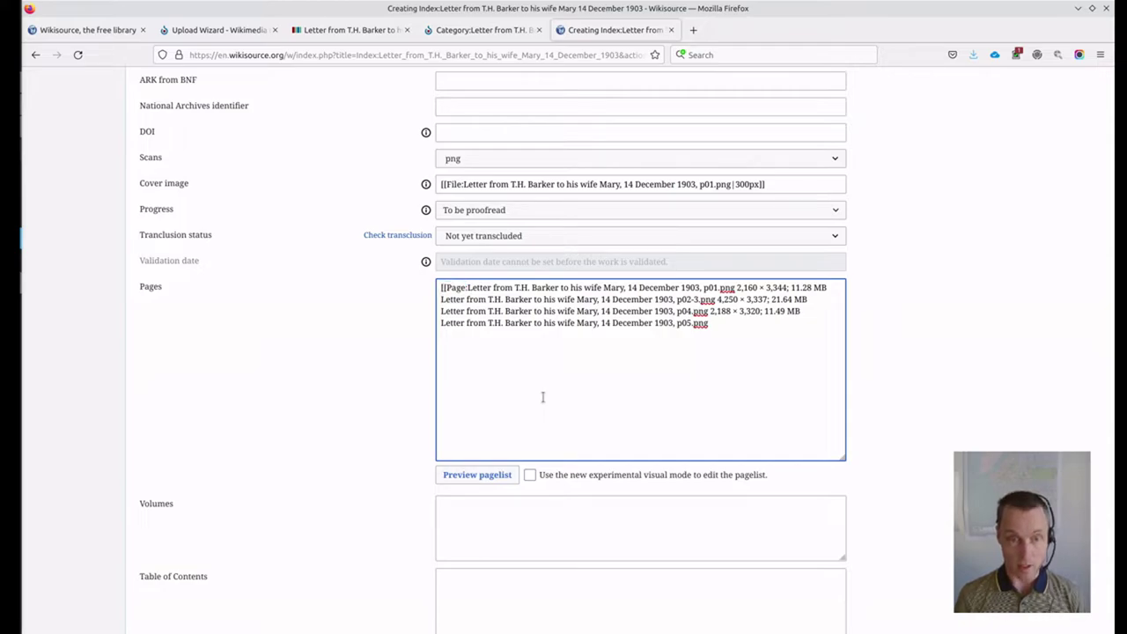
pyautogui.hotkey('ctrl', 'v')
pyautogui.press('Down')
pyautogui.hotkey('ctrl', 'v')
pyautogui.press('Down')
pyautogui.press('Home')
pyautogui.hotkey('ctrl', 'v')
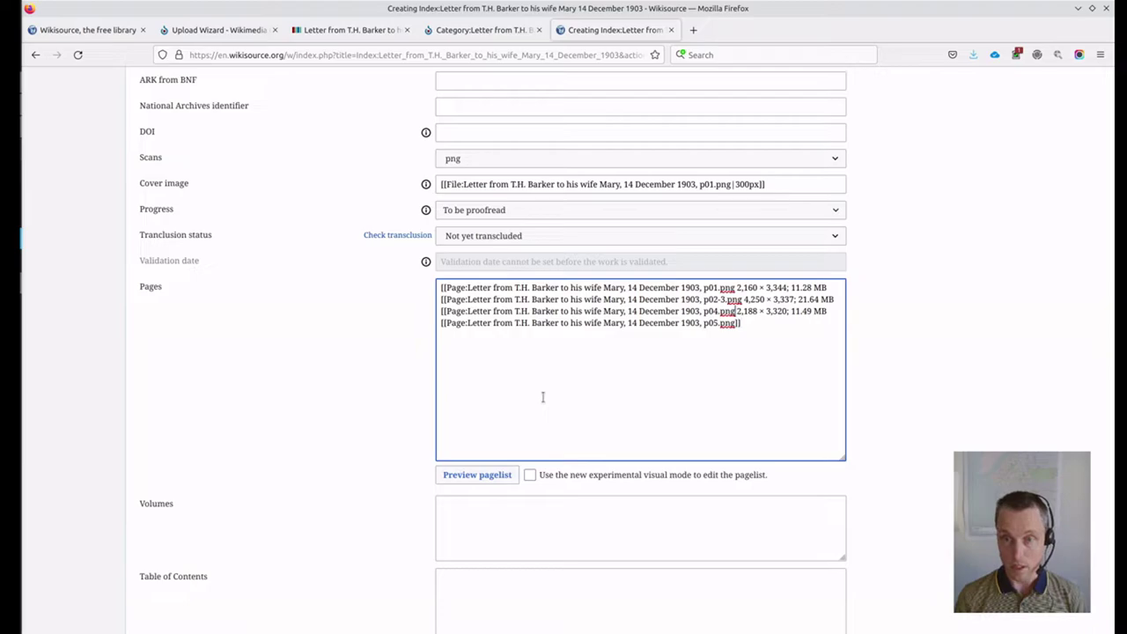
# Step: Remove the file sizes, close the links with ]], and add labels 1 and 2-3
pyautogui.hotkey('shift', 'End')
pyautogui.press('Delete')
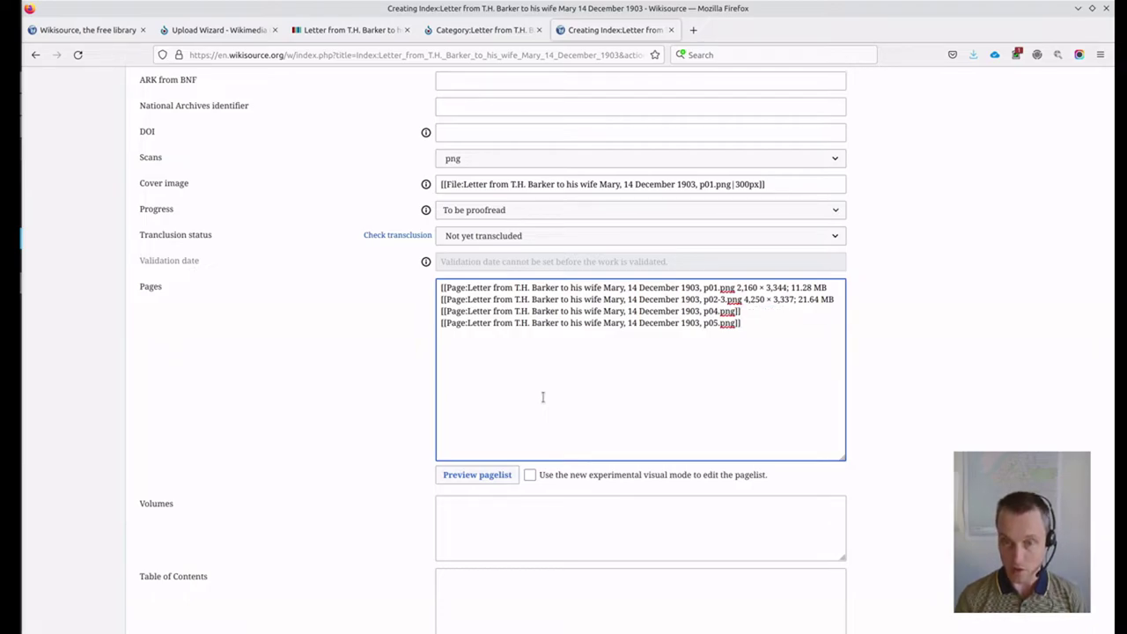
pyautogui.hotkey('shift', 'End')
pyautogui.press('Delete')
pyautogui.write(']]')
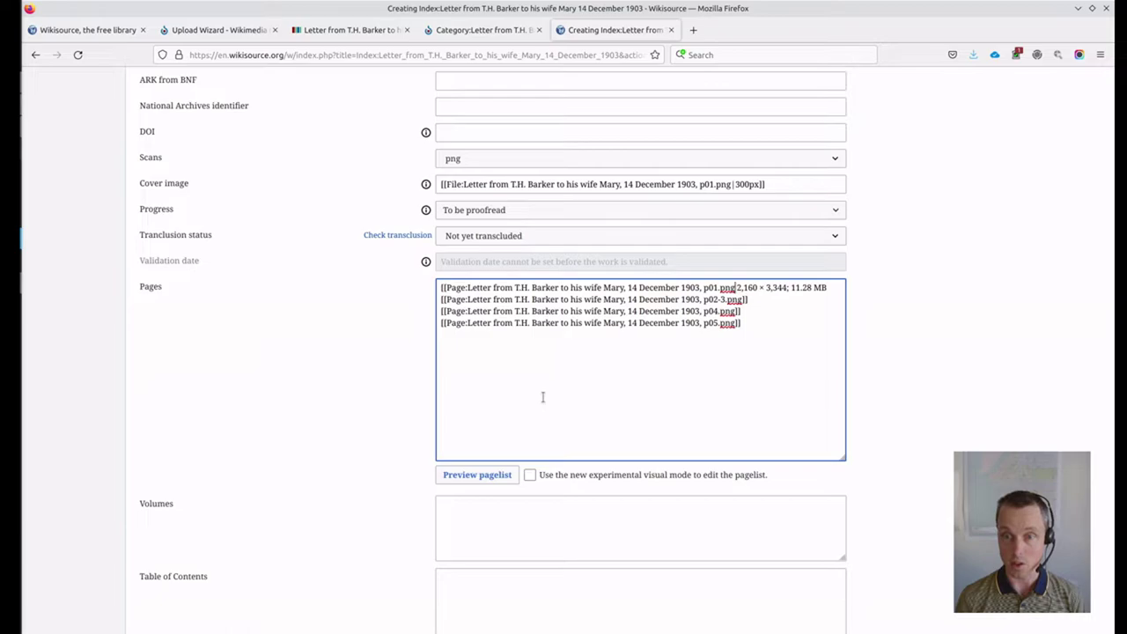
pyautogui.hotkey('shift', 'End')
pyautogui.press('Delete')
pyautogui.write(']]')
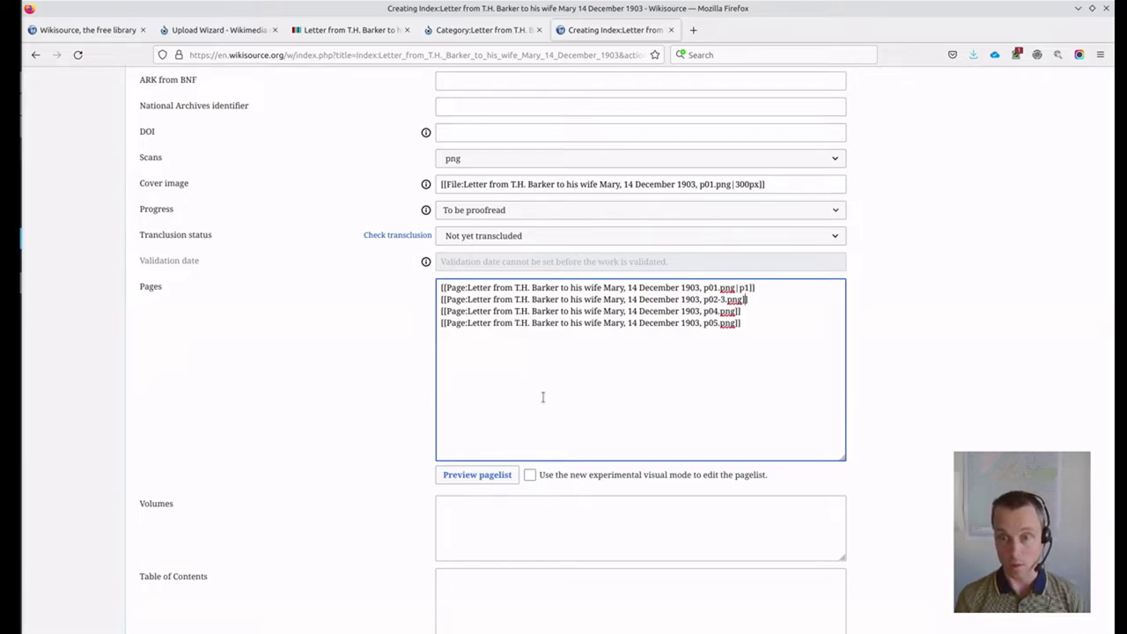
pyautogui.press('BackSpace')
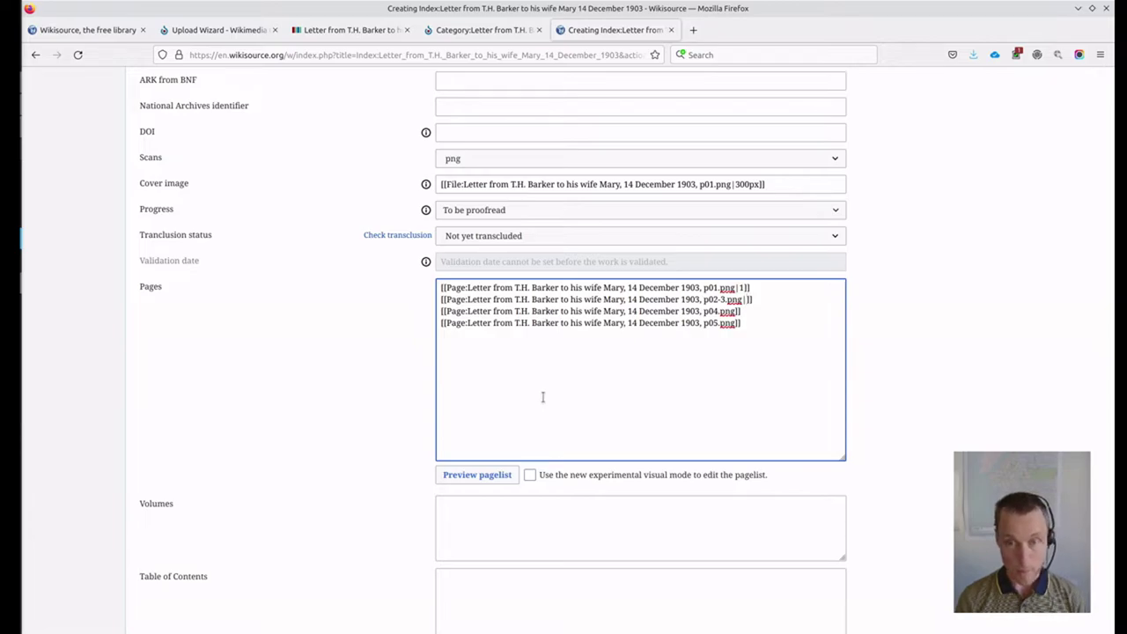
pyautogui.write('-2')
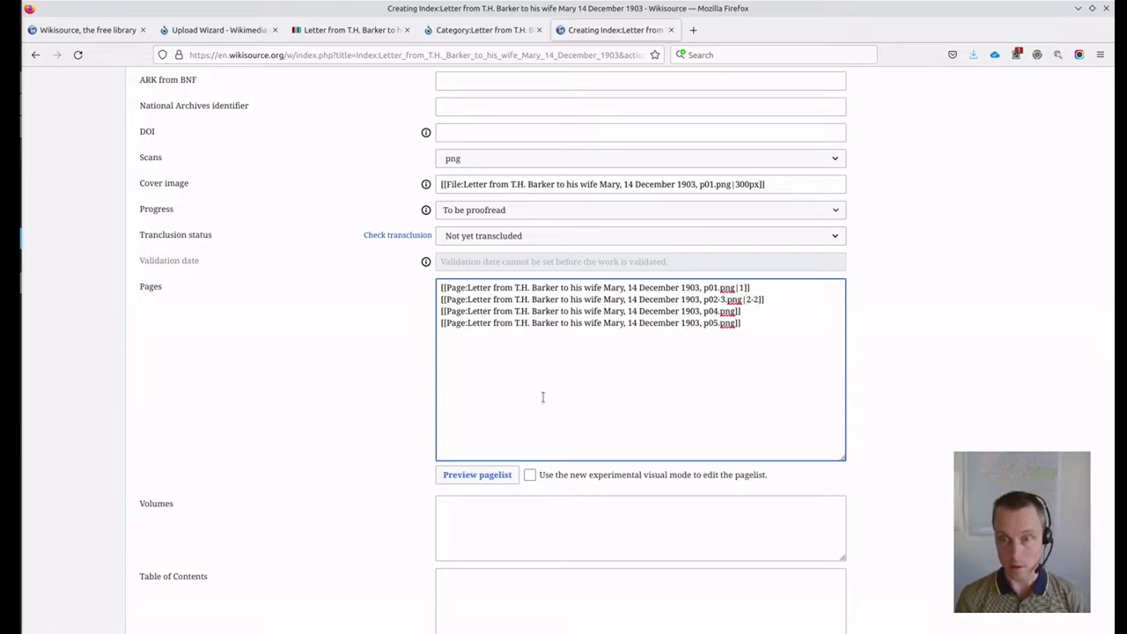
pyautogui.write('3')
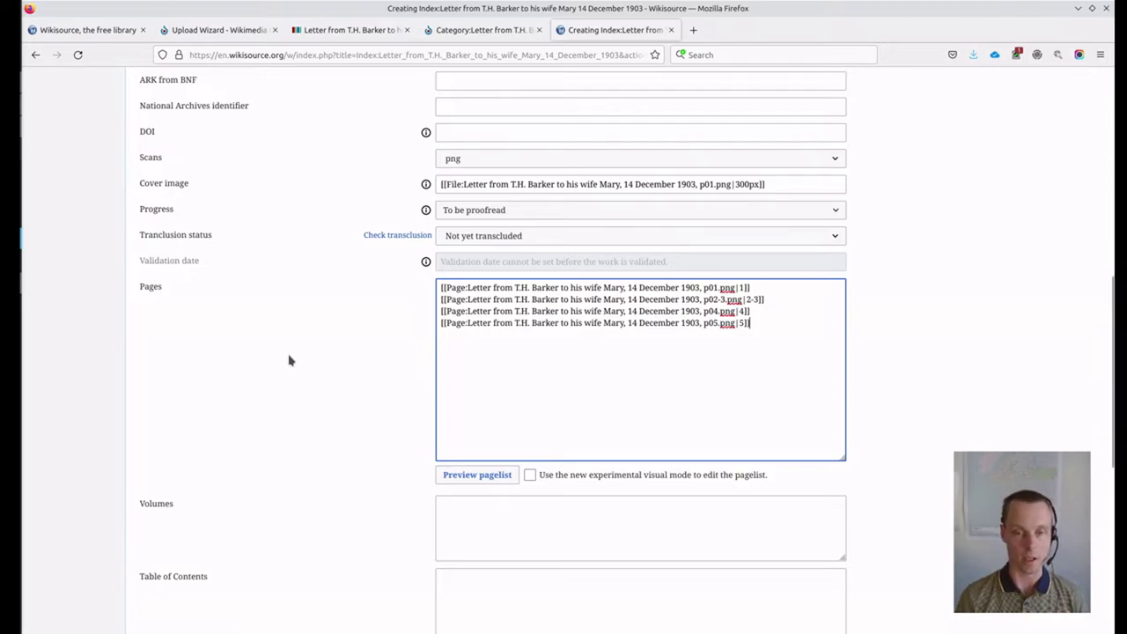
# Step: Publish the letter's Index page, then select its Wikisource index URL
pyautogui.scroll(-5, 290, 360)
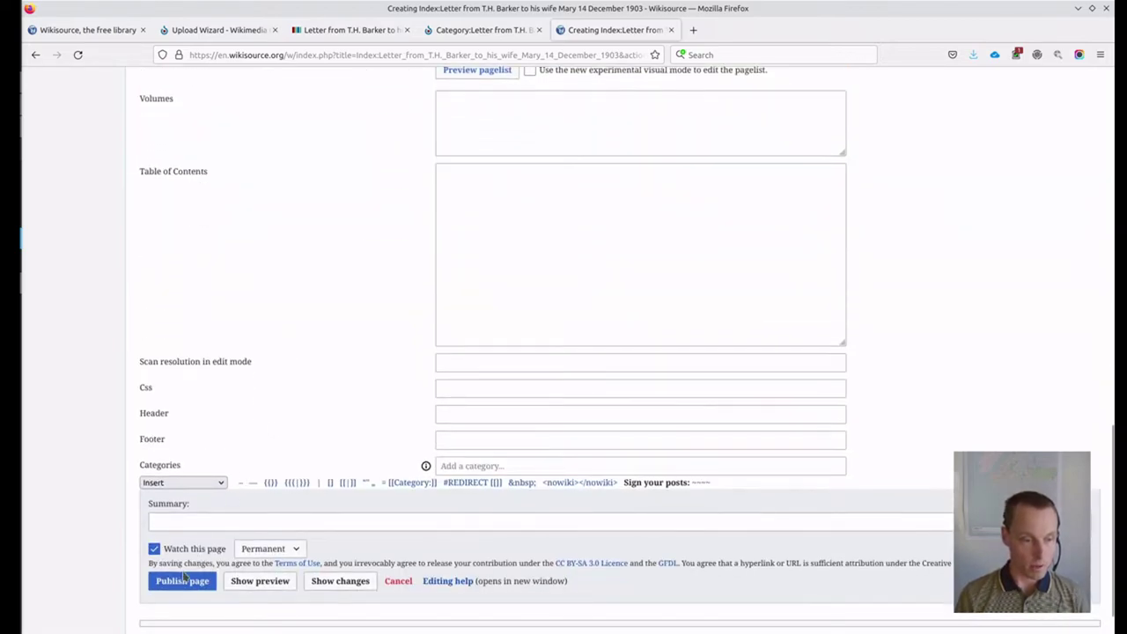
pyautogui.click(183, 578)
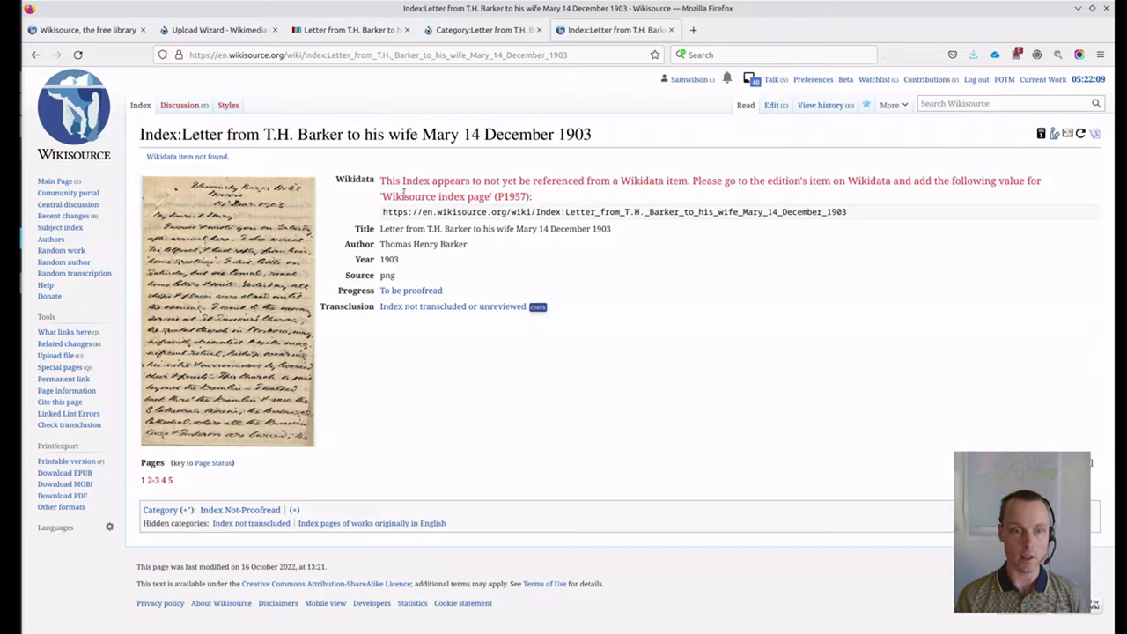
pyautogui.tripleClick(584, 211)
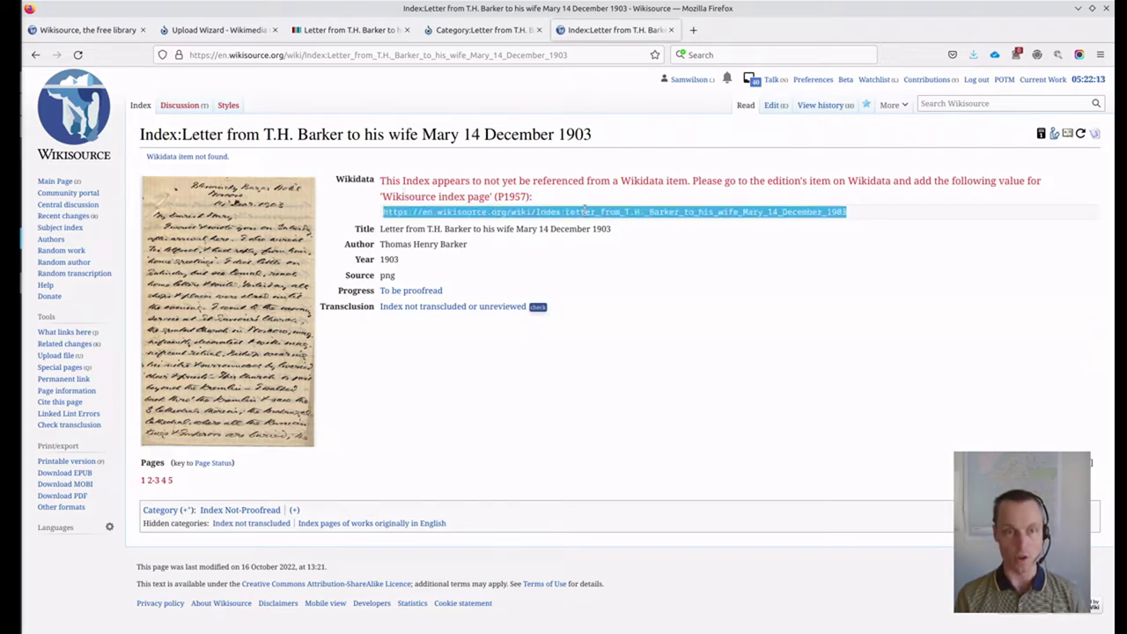
# Step: Add a Wikisource index page URL statement with the pasted Index page URL to the letter's Wikidata item
pyautogui.click(365, 32)
pyautogui.scroll(-4, 486, 365)
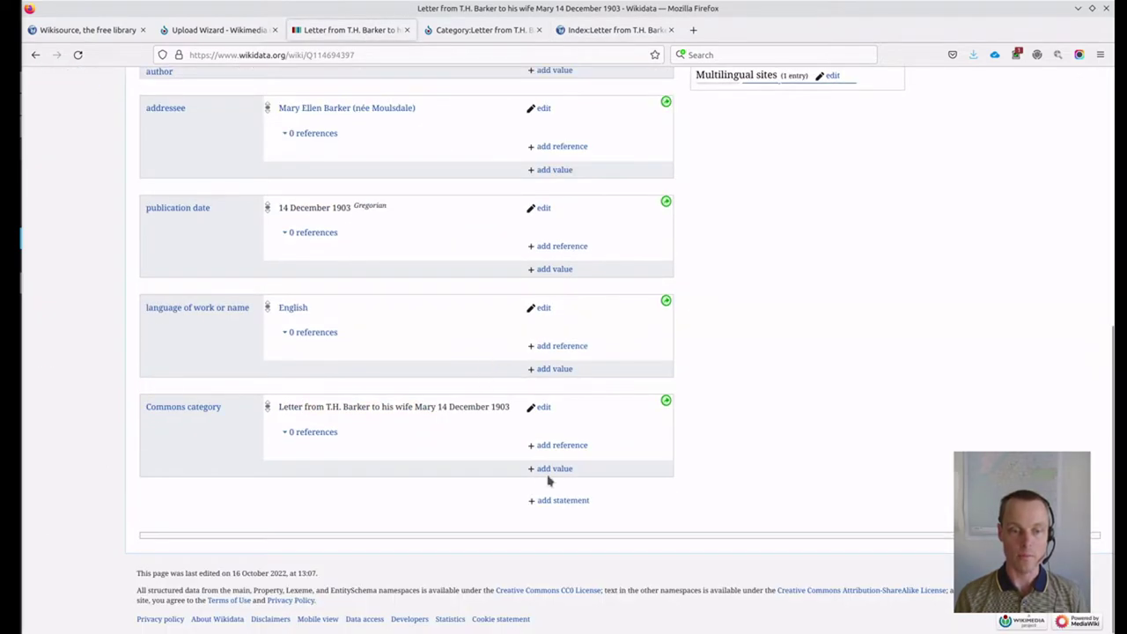
pyautogui.click(547, 502)
pyautogui.write('wik')
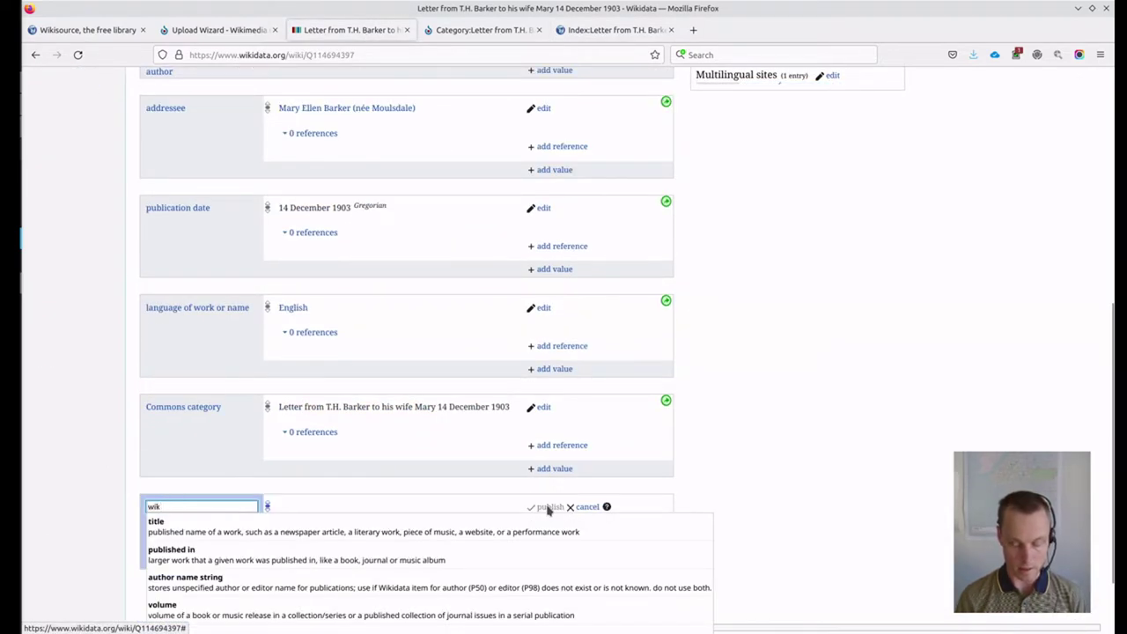
pyautogui.write('iso')
pyautogui.click(208, 521)
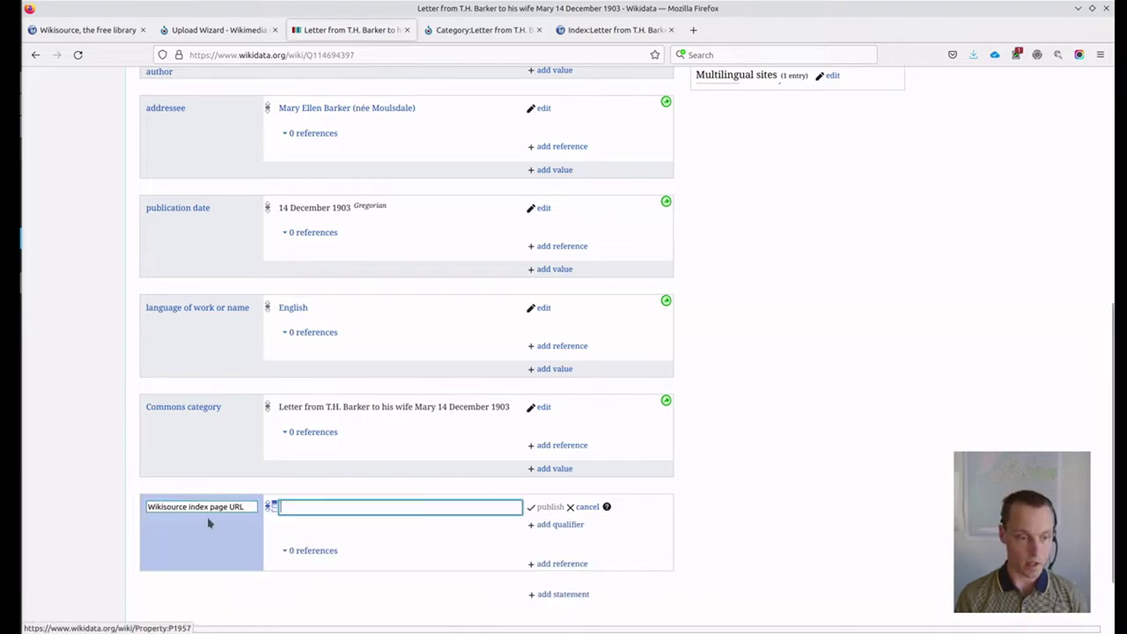
pyautogui.hotkey('ctrl', 'v')
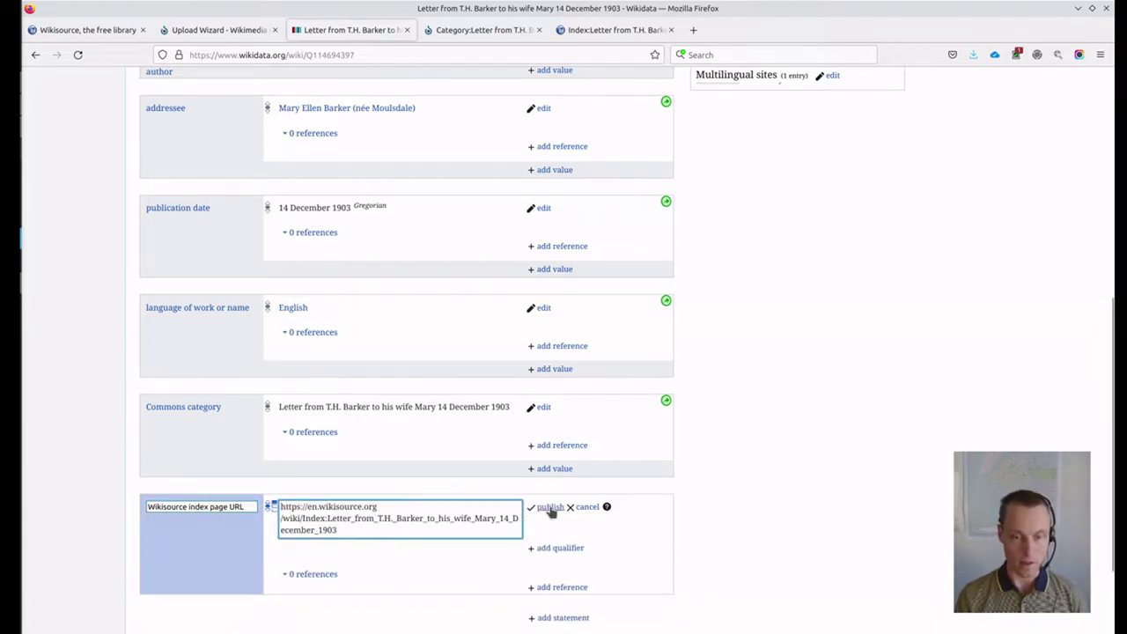
pyautogui.click(550, 508)
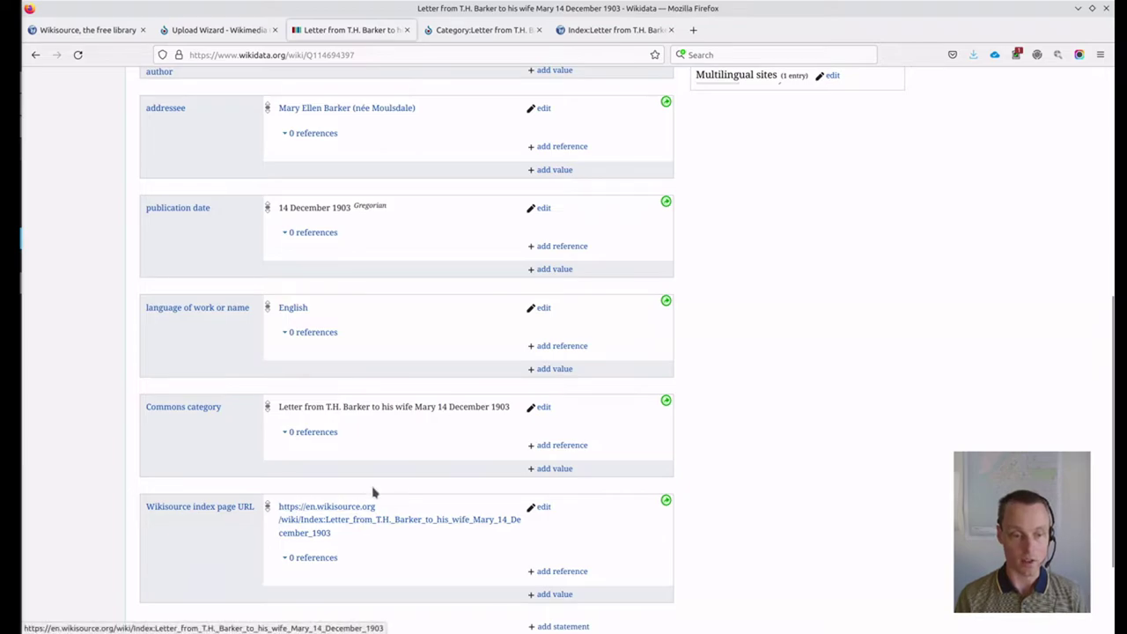
pyautogui.click(598, 31)
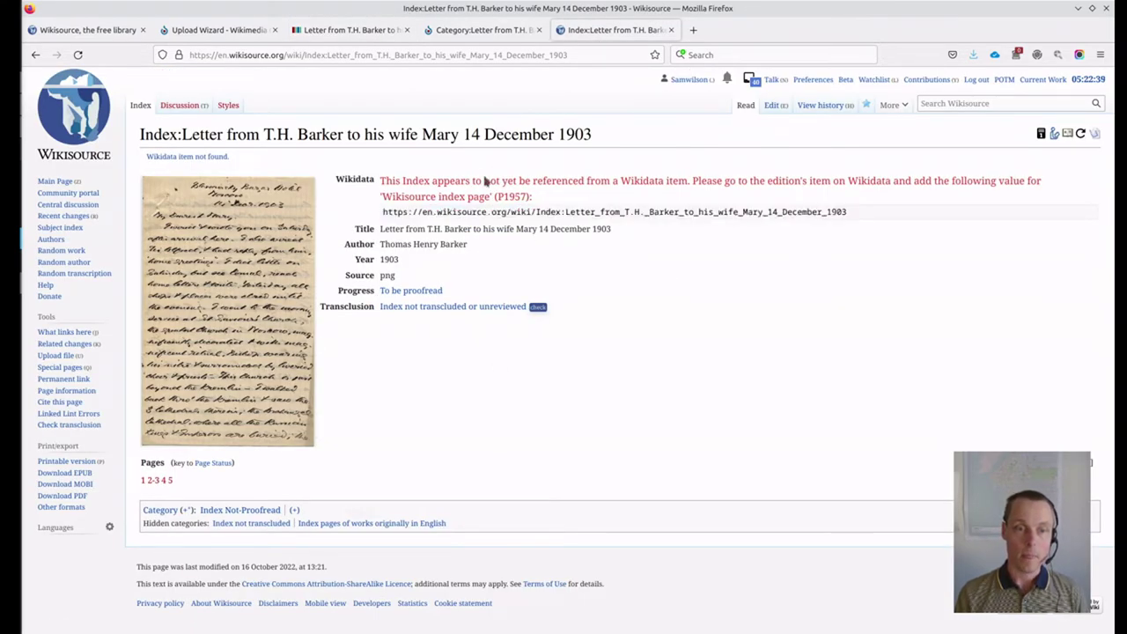
# Step: Purge the Index page, open page 1, and show editor and scan side by side with the header hidden
pyautogui.click(1089, 81)
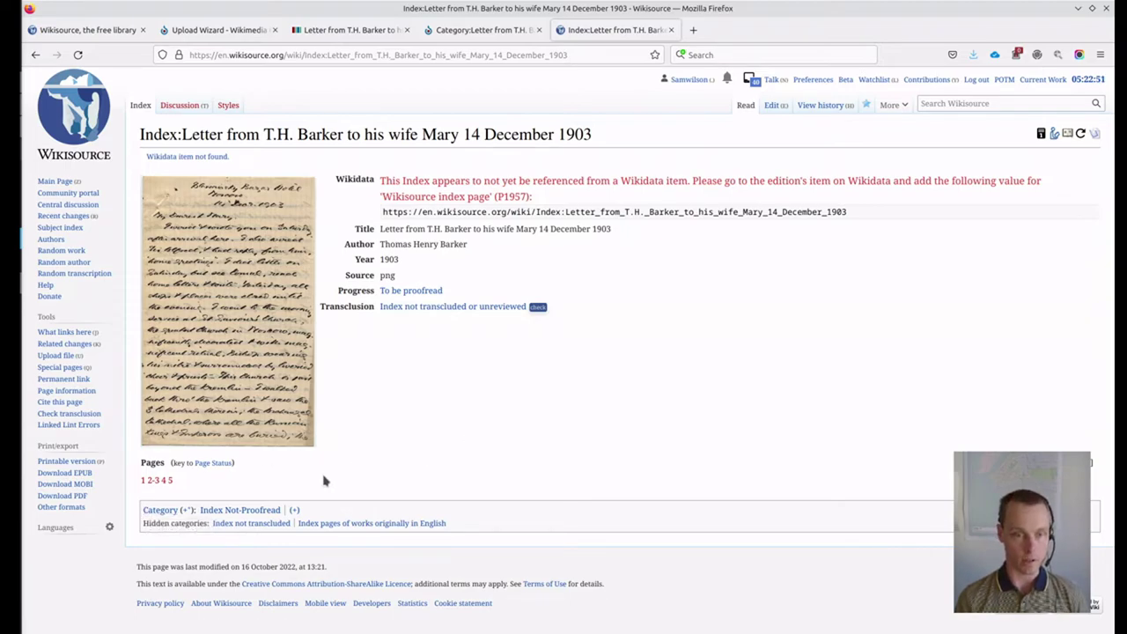
pyautogui.click(143, 482)
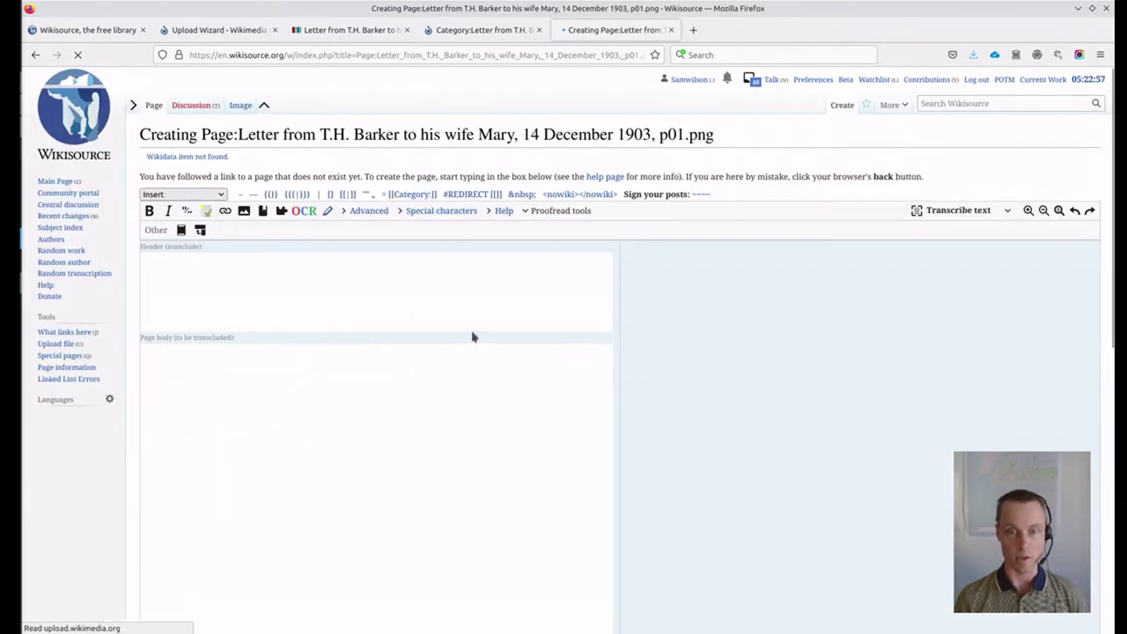
pyautogui.scroll(-1, 458, 158)
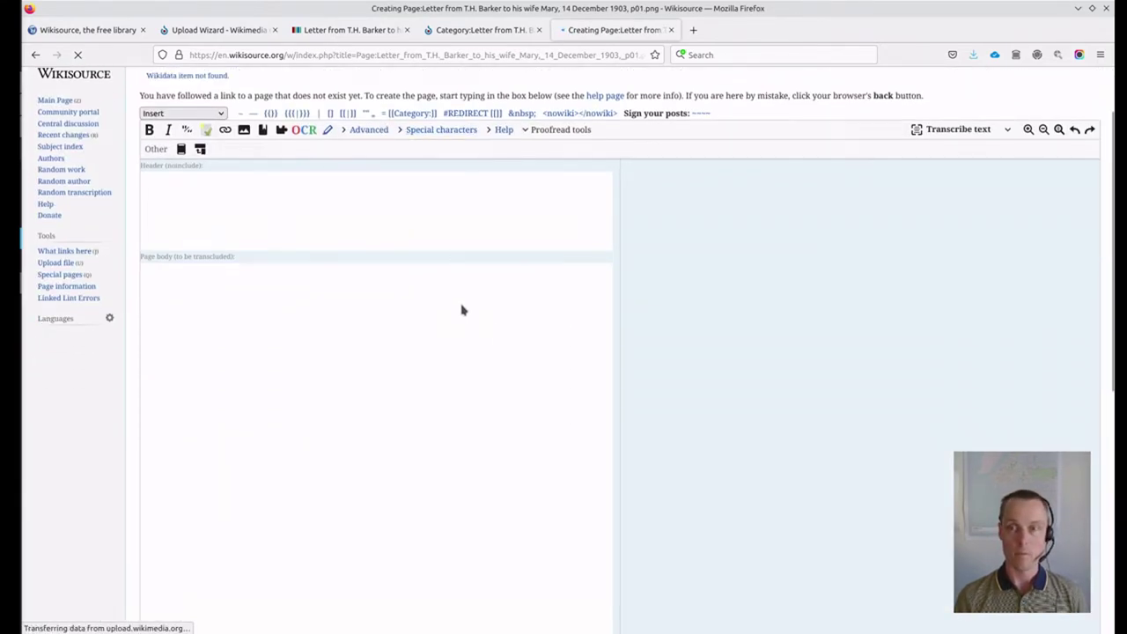
pyautogui.scroll(3, 431, 356)
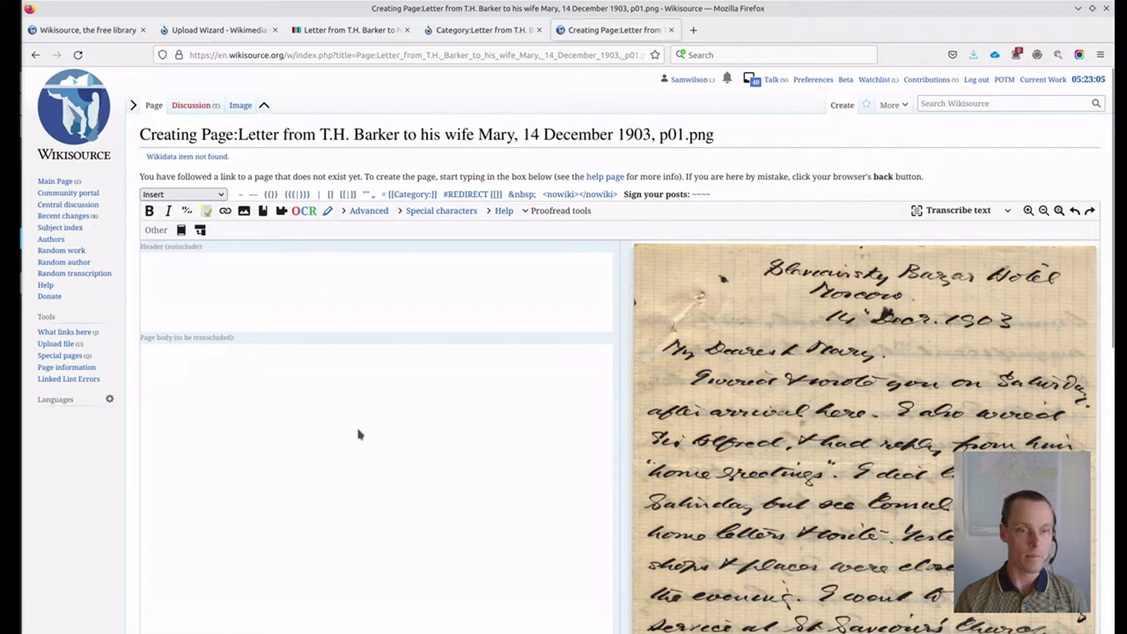
pyautogui.click(200, 230)
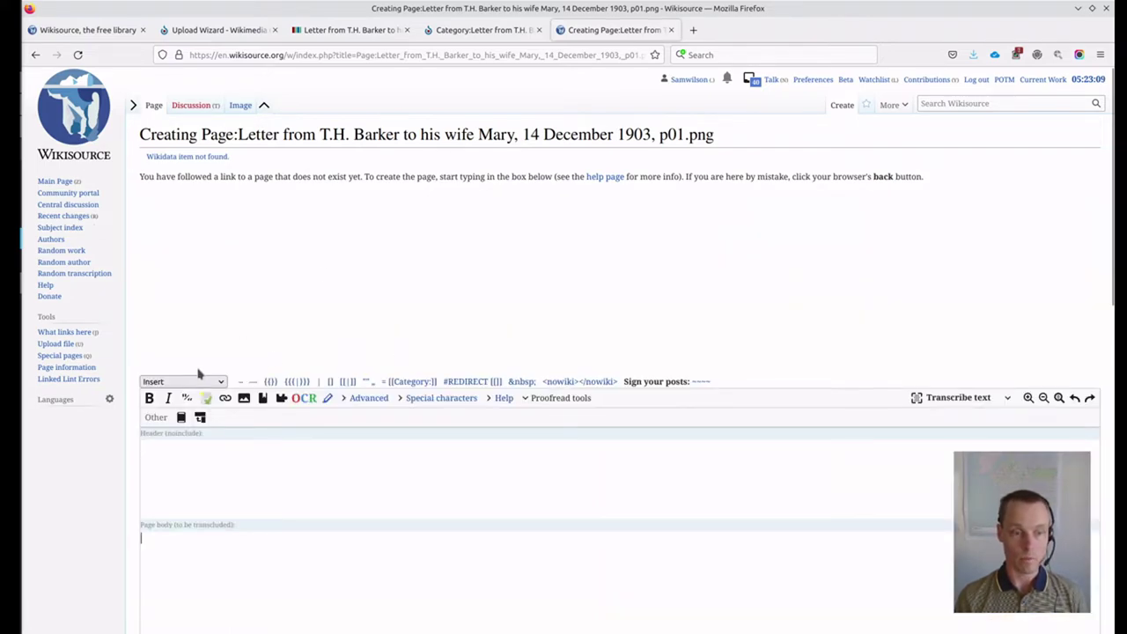
pyautogui.click(200, 417)
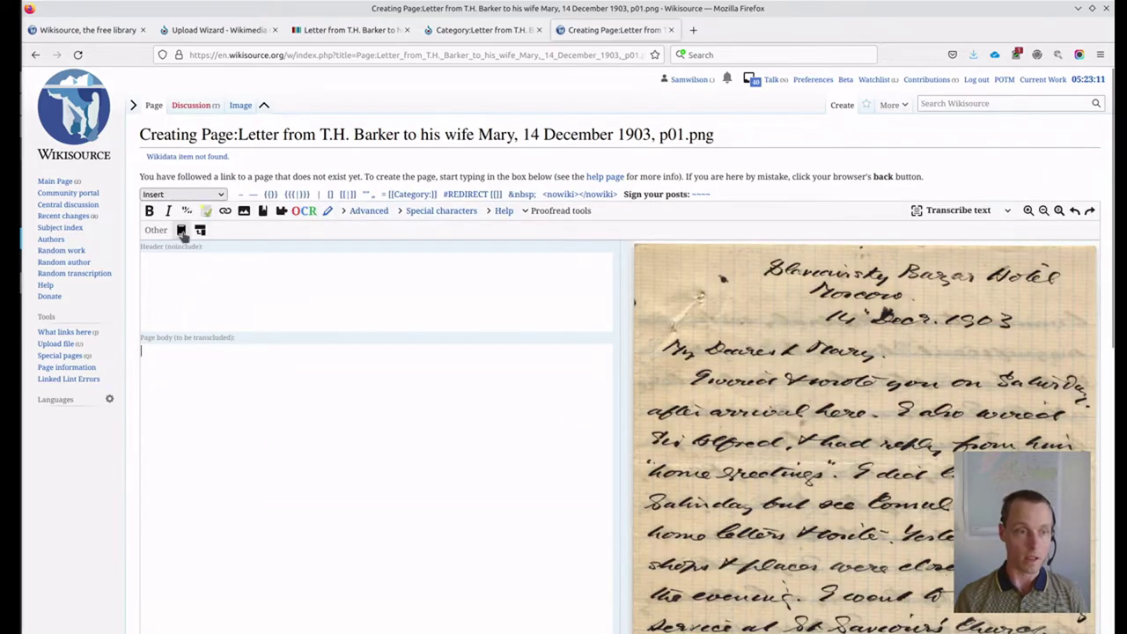
pyautogui.click(181, 230)
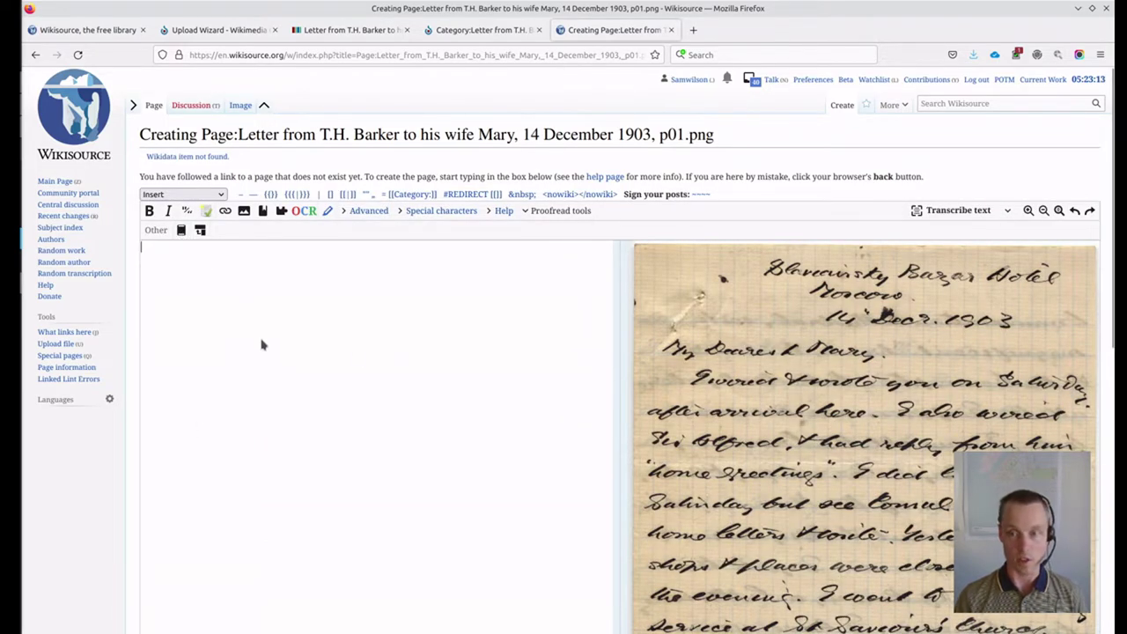
pyautogui.scroll(-2, 358, 299)
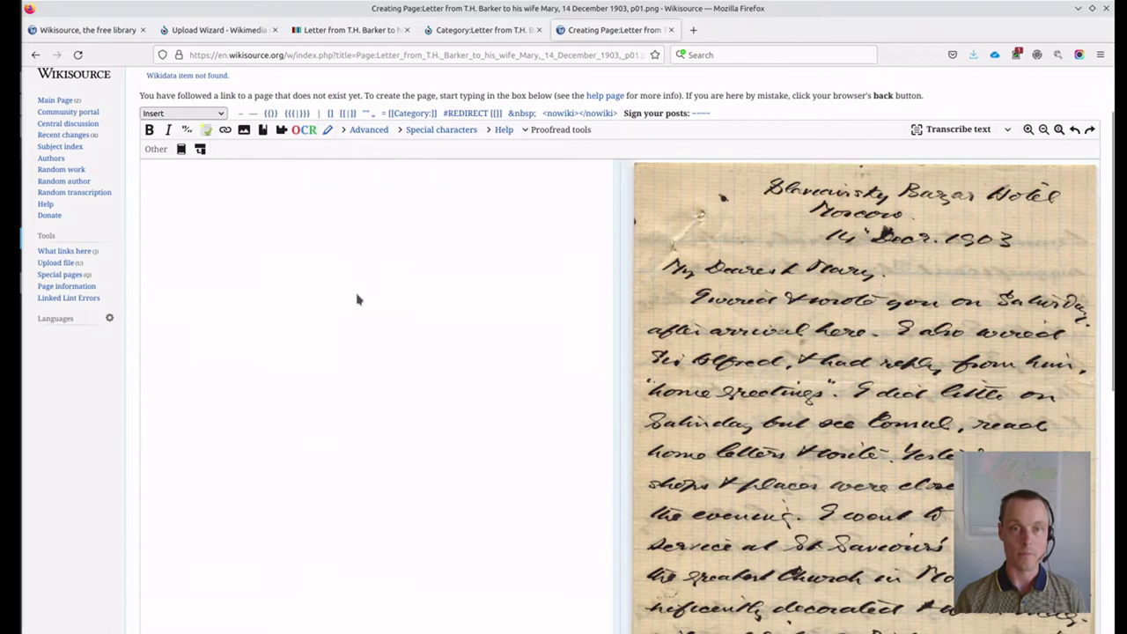
# Step: Paste page one's text from the Kate draft into p01 and publish it
pyautogui.click(294, 306)
pyautogui.hotkey('alt', 'Tab')
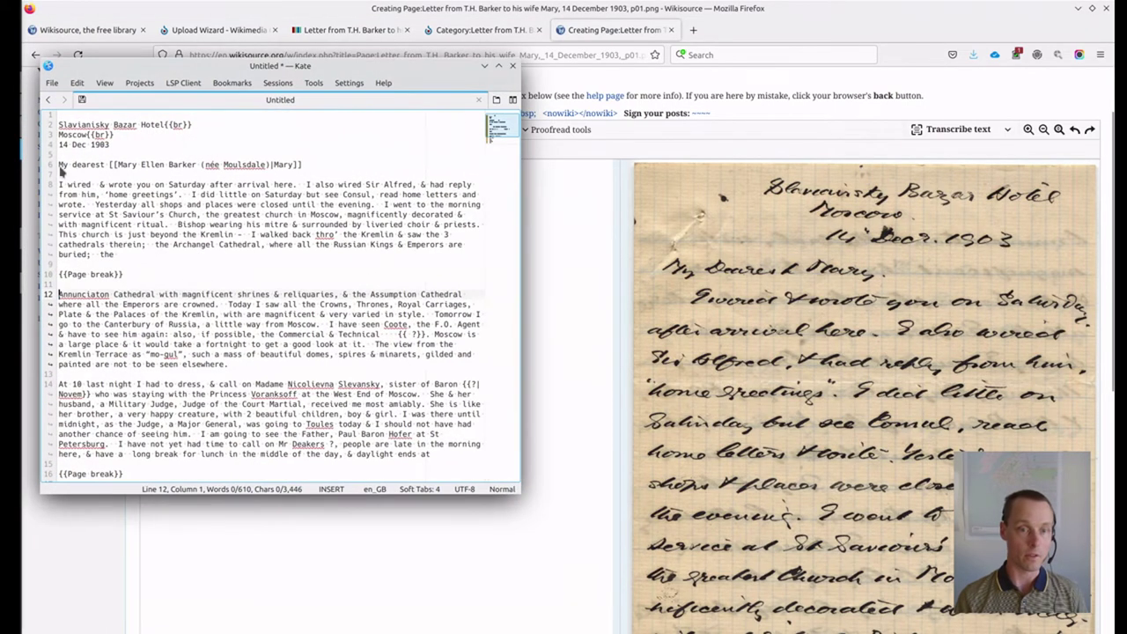
pyautogui.moveTo(117, 254); pyautogui.dragTo(59, 124)
pyautogui.hotkey('ctrl', 'c')
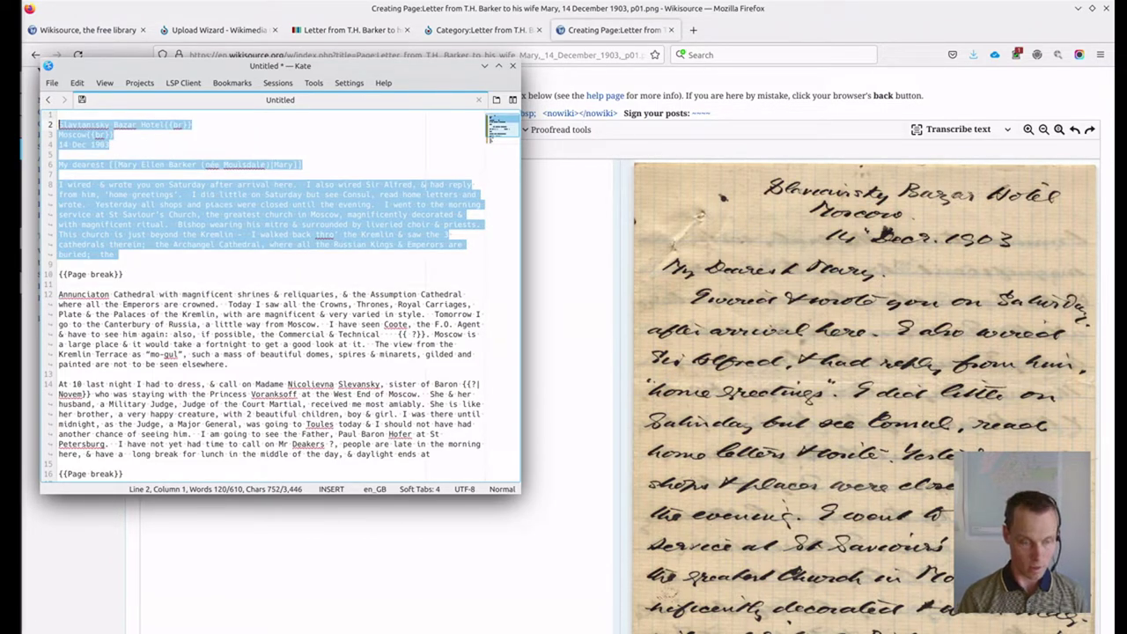
pyautogui.hotkey('alt', 'Tab')
pyautogui.hotkey('ctrl', 'v')
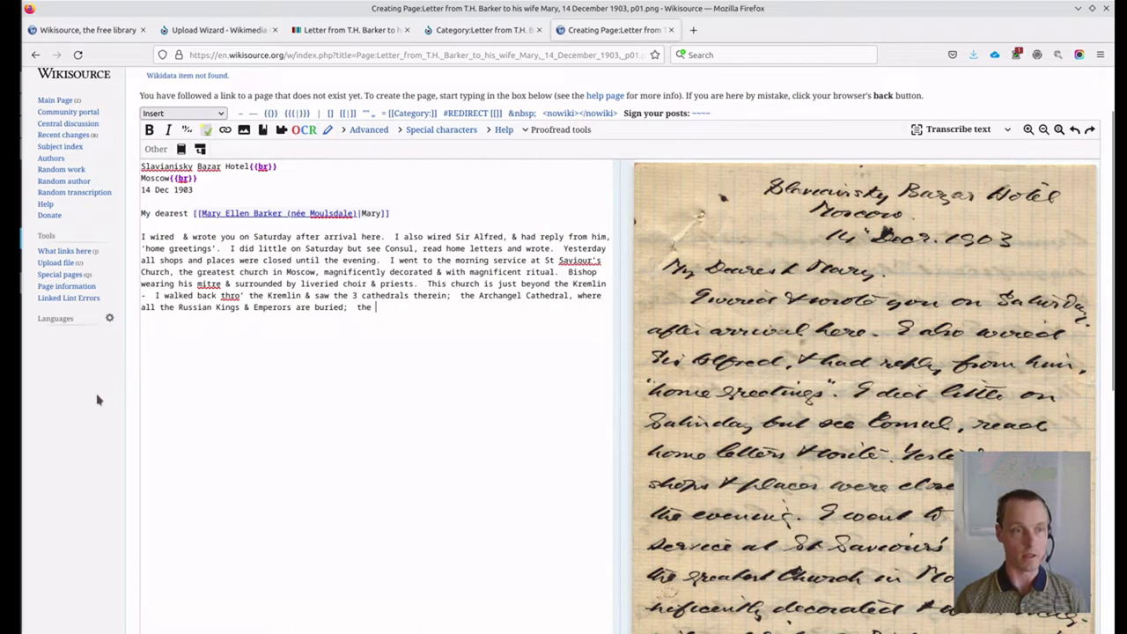
pyautogui.scroll(-10, 97, 399)
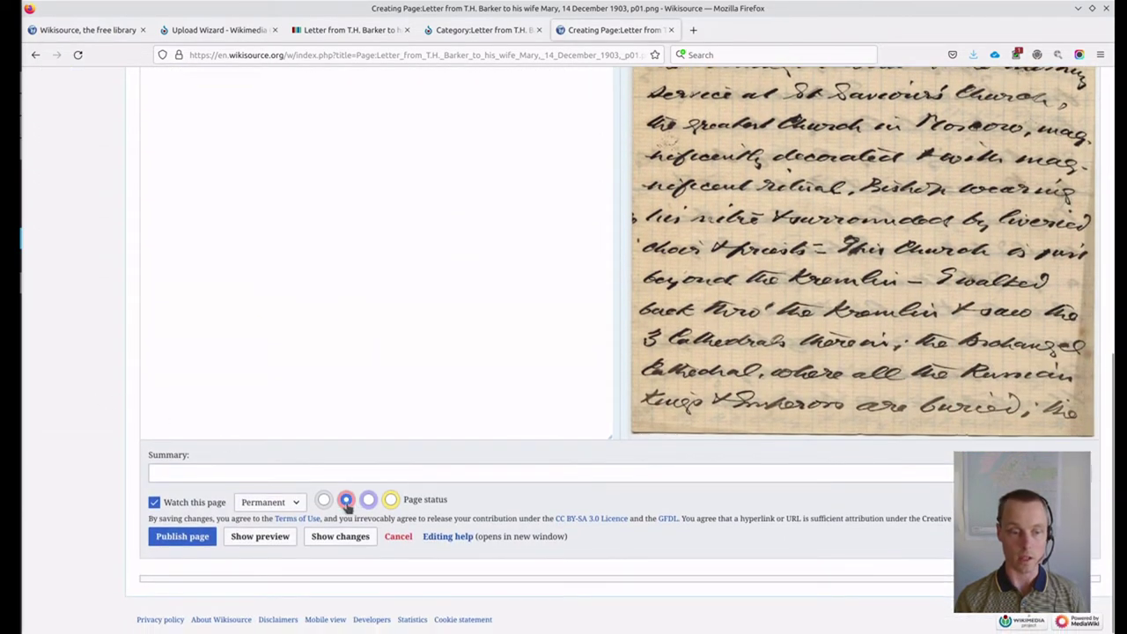
pyautogui.click(183, 536)
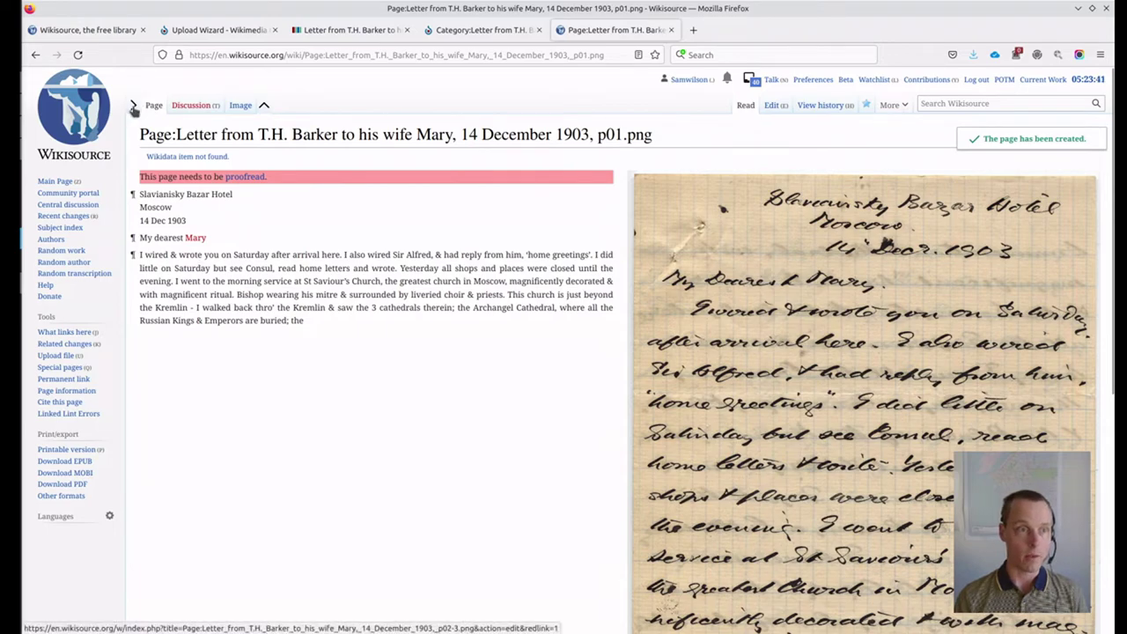
# Step: Paste the next two paragraphs from the Kate draft into page p02-3 and publish it
pyautogui.click(133, 106)
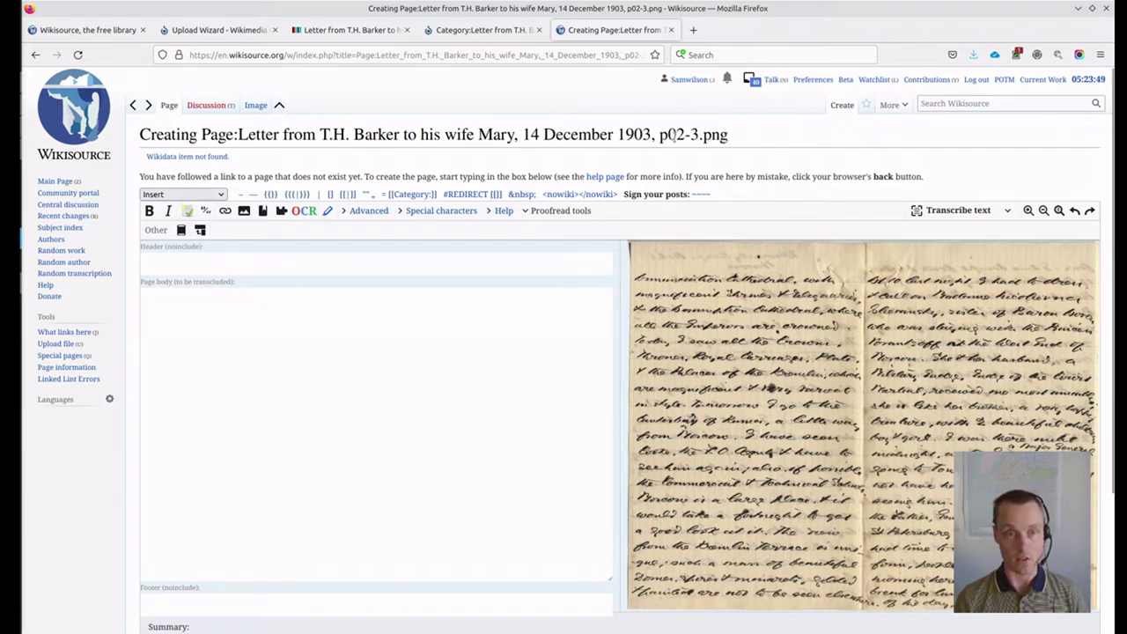
pyautogui.hotkey('alt', 'Tab')
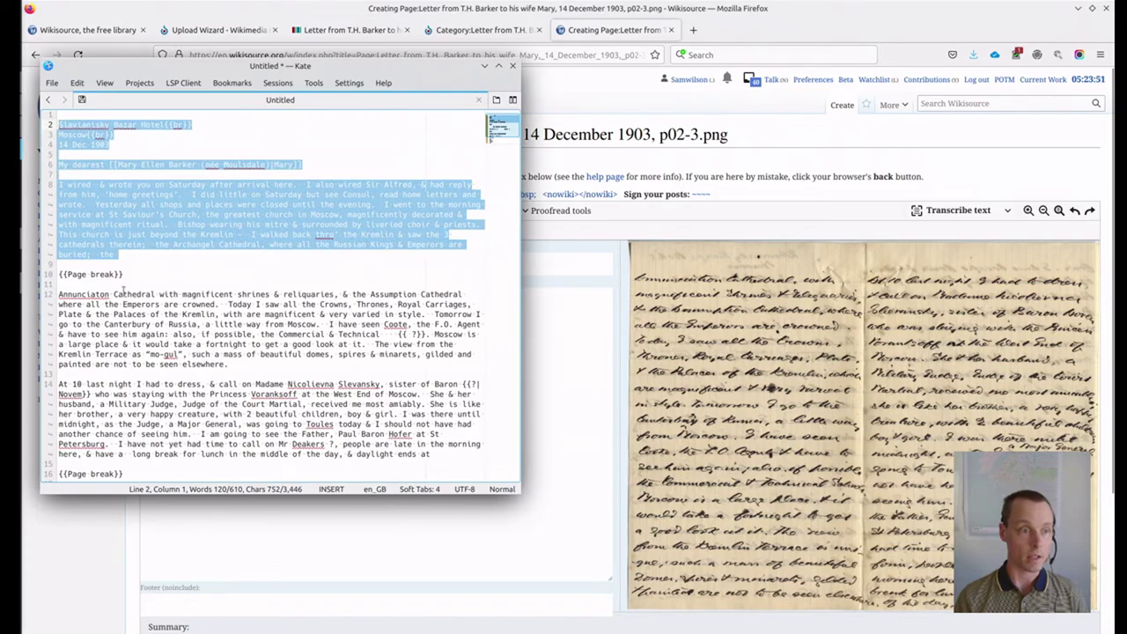
pyautogui.click(115, 284)
pyautogui.moveTo(115, 285); pyautogui.dragTo(145, 462)
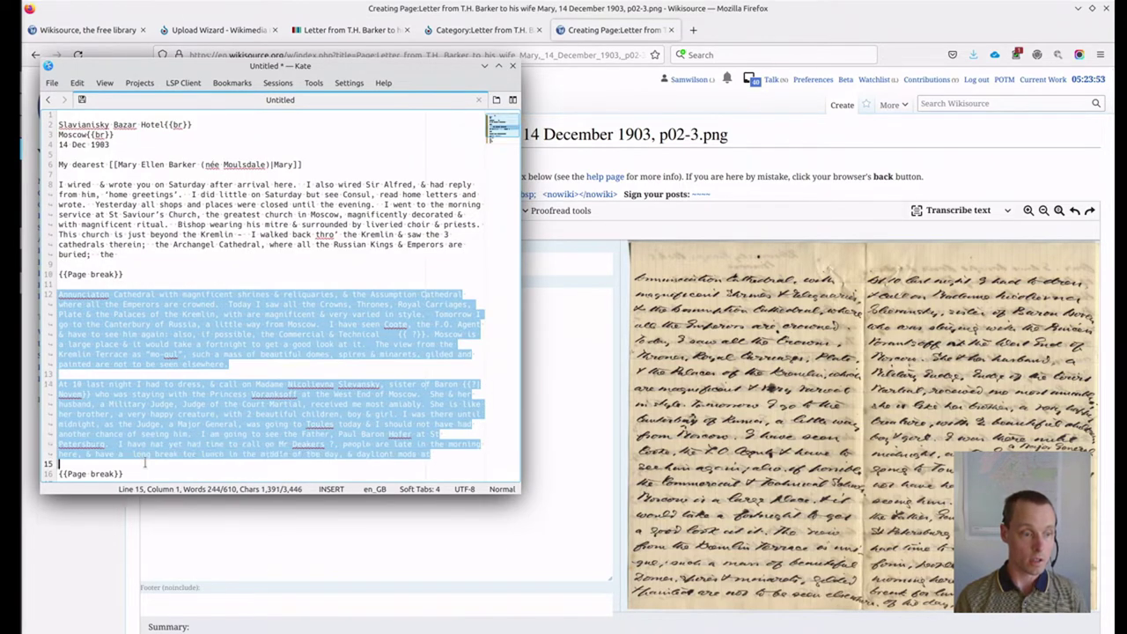
pyautogui.hotkey('alt', 'Tab')
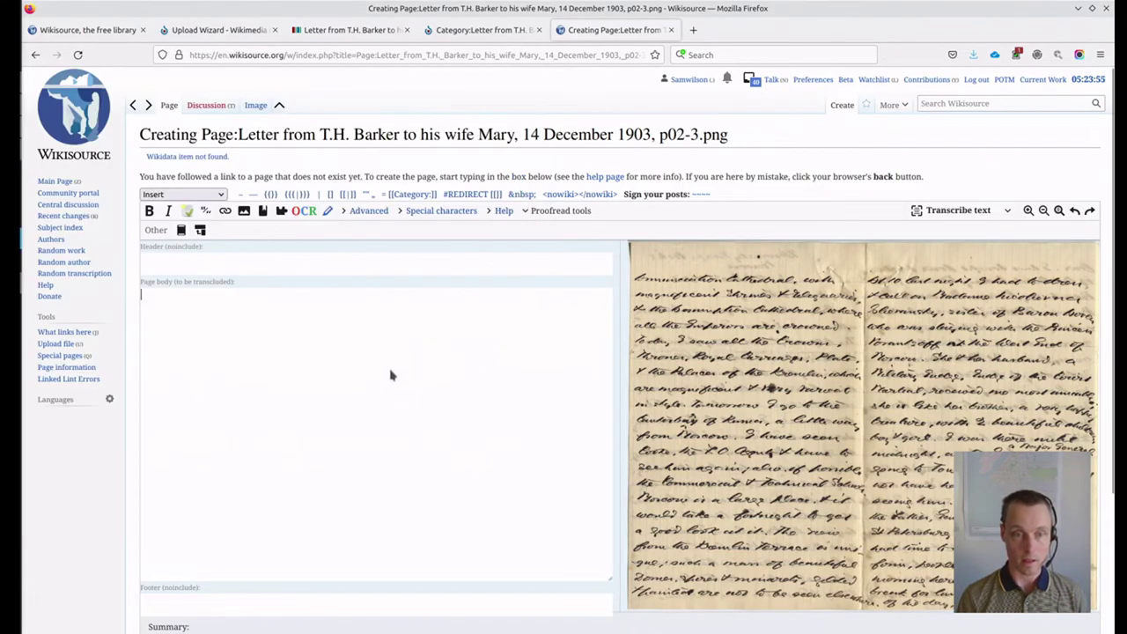
pyautogui.hotkey('ctrl', 'v')
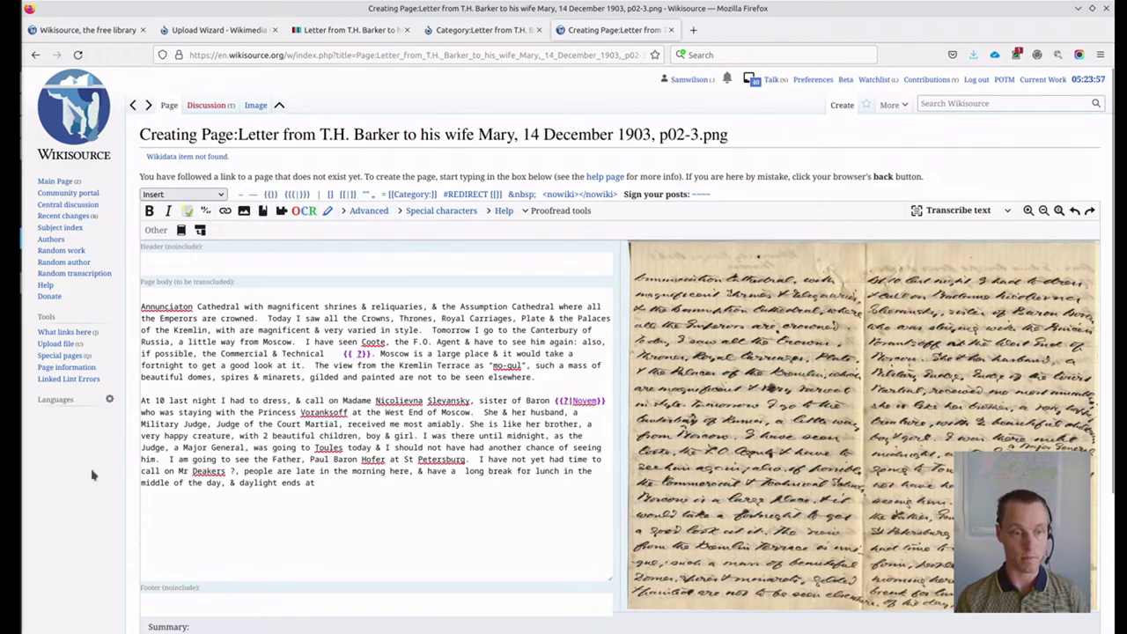
pyautogui.scroll(-3, 92, 476)
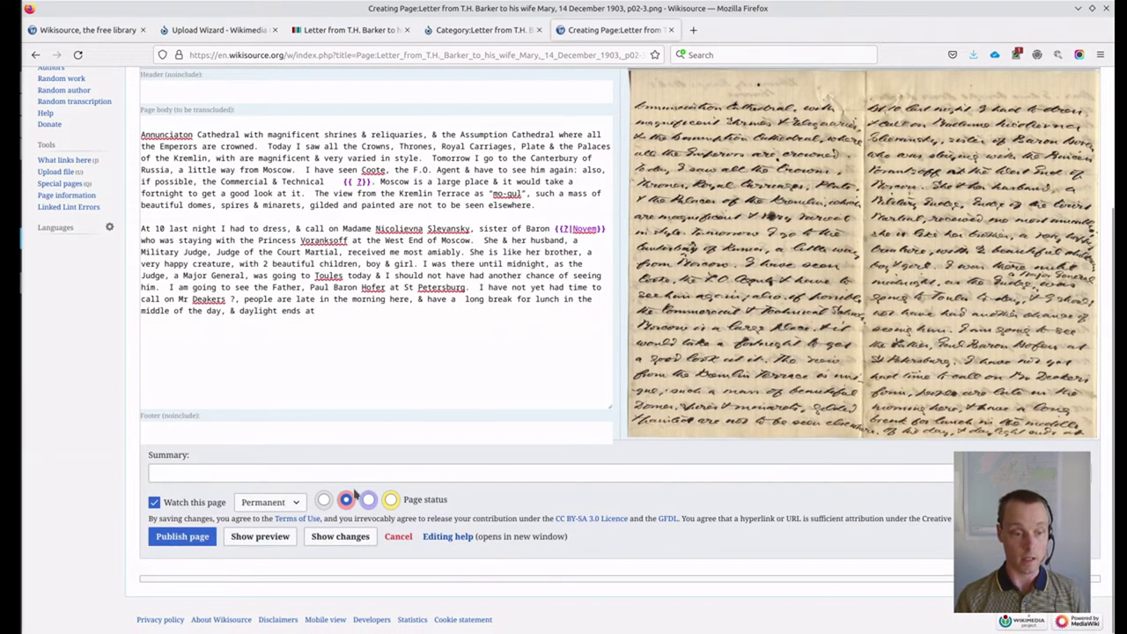
pyautogui.click(181, 537)
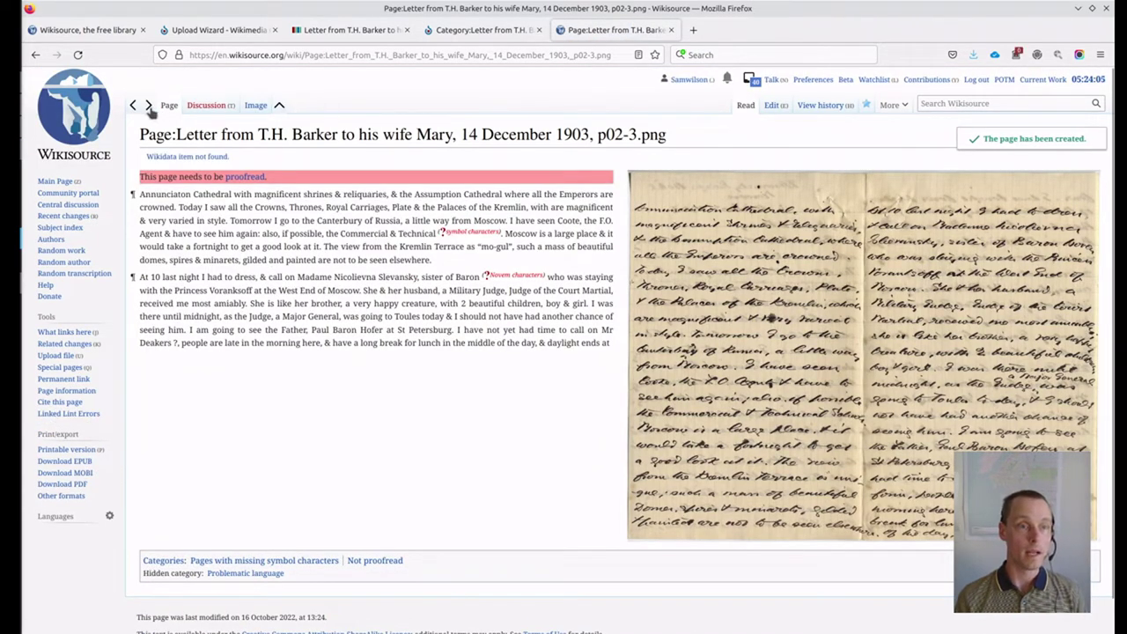
pyautogui.click(149, 107)
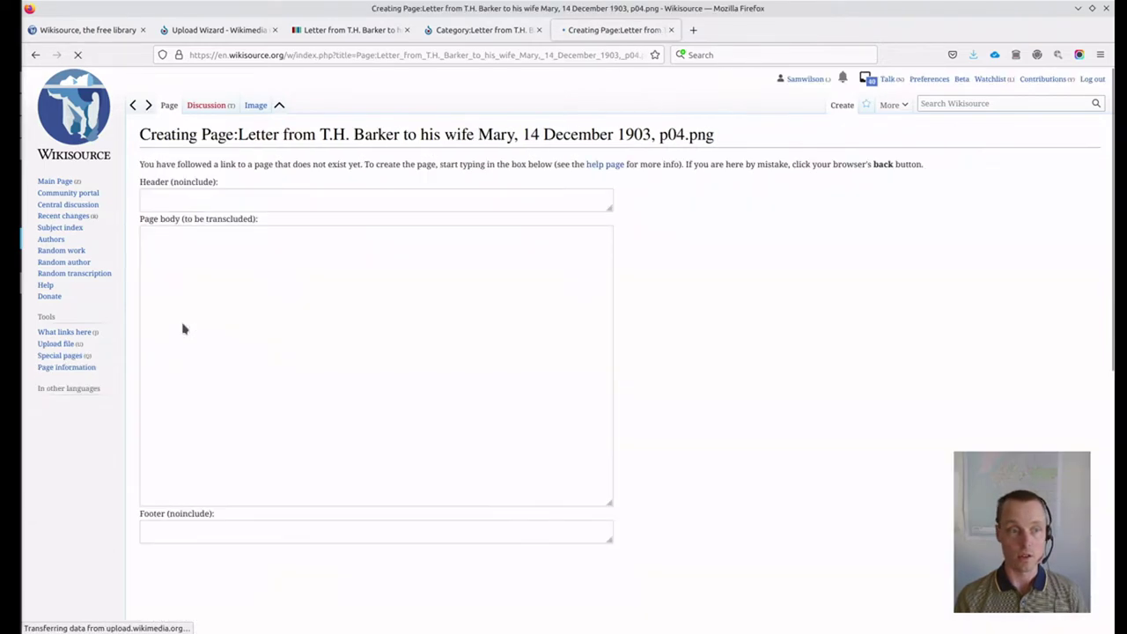
# Step: Paste the remaining letter text from "four" onward from Kate into the p04 body
pyautogui.hotkey('alt', 'Tab')
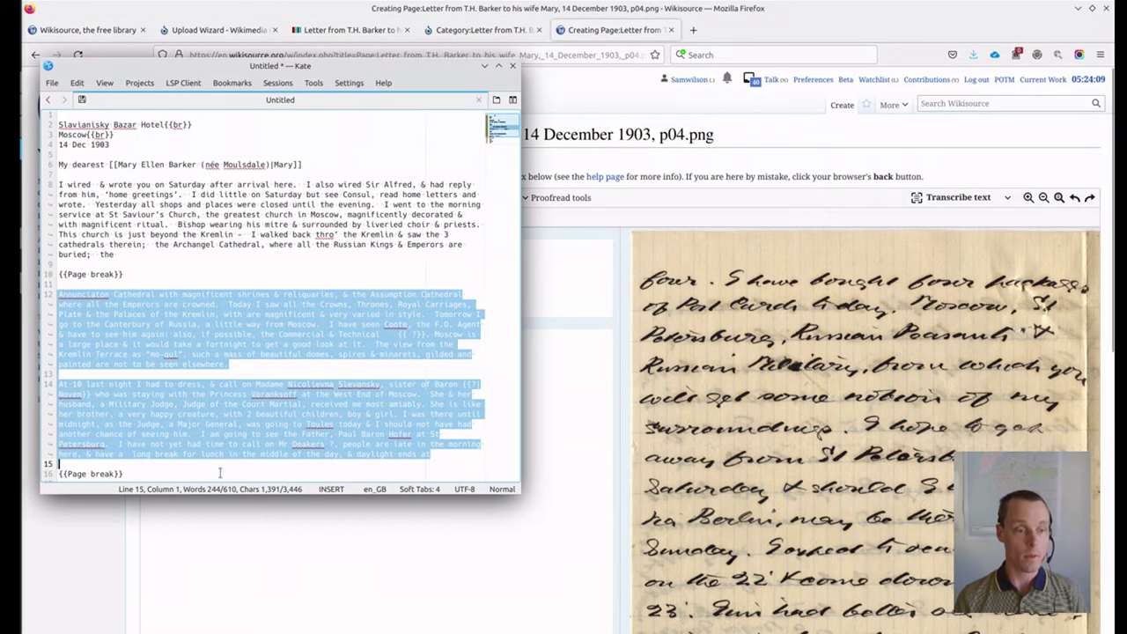
pyautogui.scroll(-8, 143, 413)
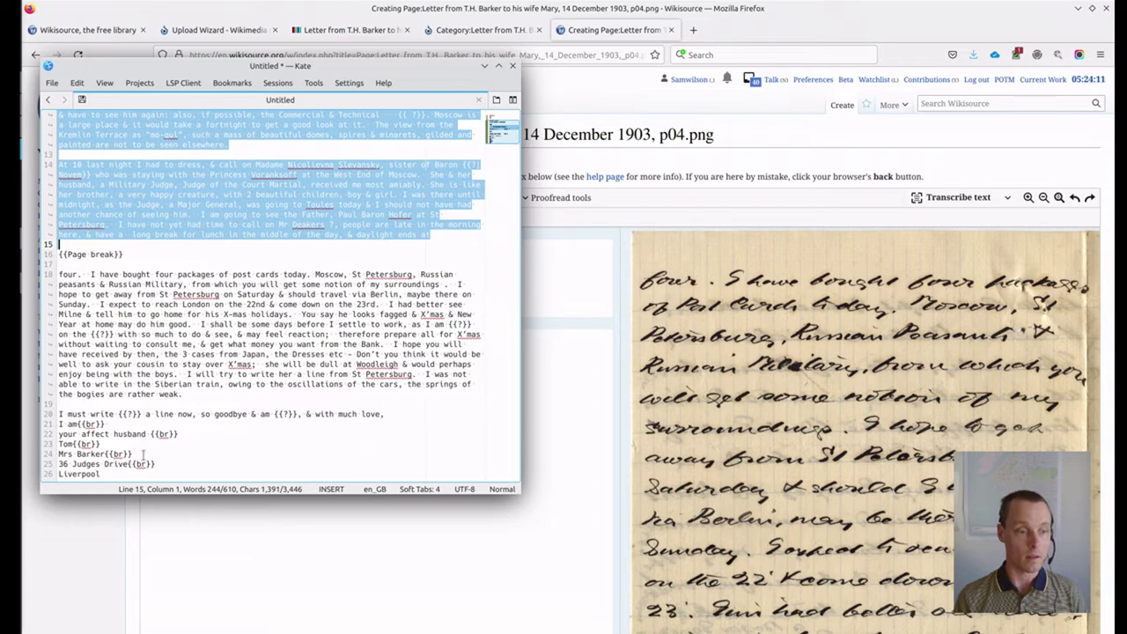
pyautogui.moveTo(104, 475); pyautogui.dragTo(69, 274)
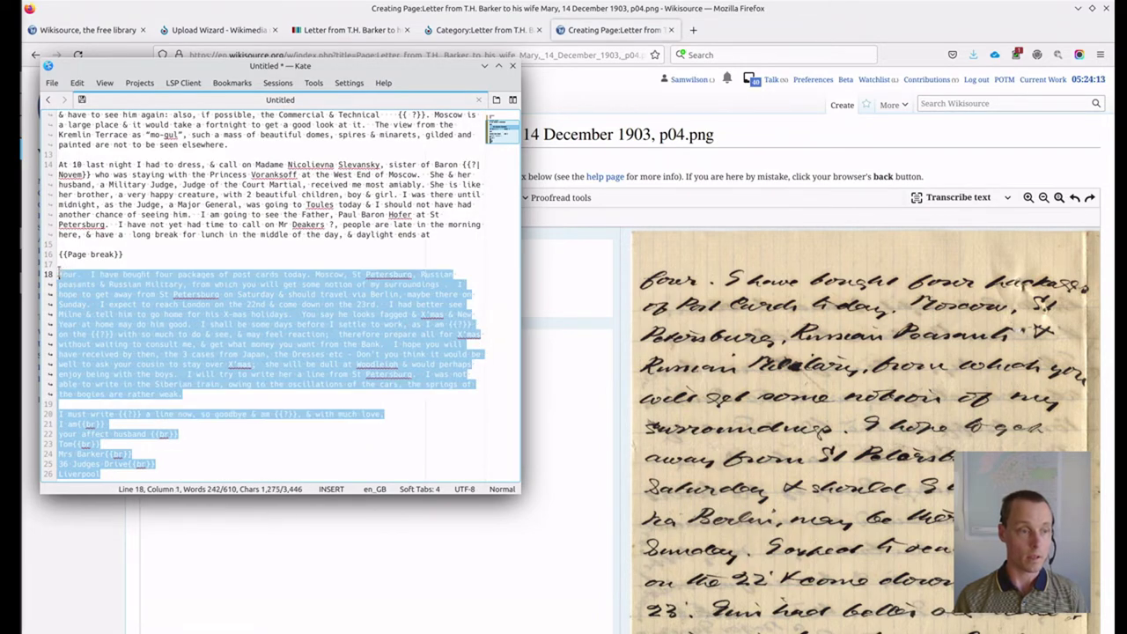
pyautogui.click(552, 408)
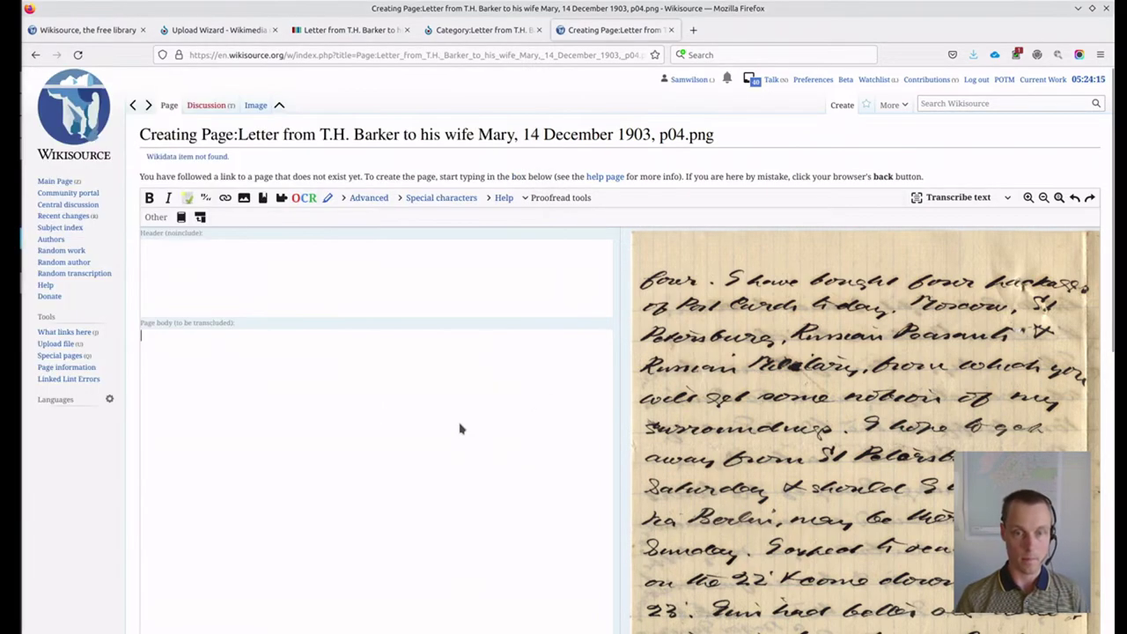
pyautogui.hotkey('ctrl', 'v')
# Step: Delete the text from "you want" through "Liverpool" so p04 ends at "& get what money"
pyautogui.scroll(-3, 414, 370)
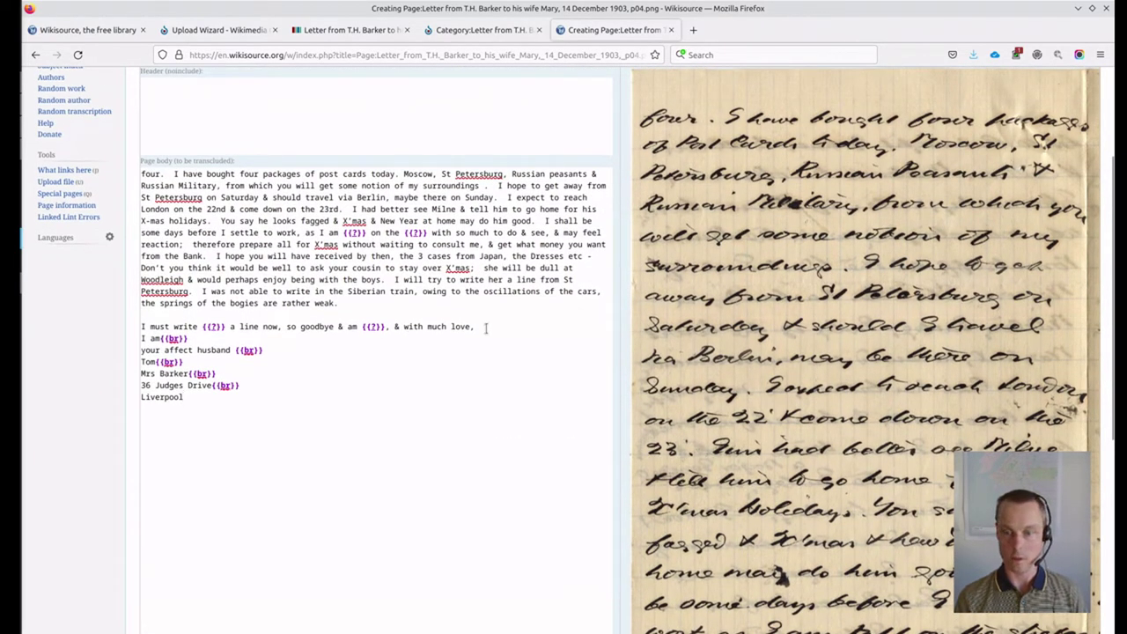
pyautogui.scroll(-3, 480, 343)
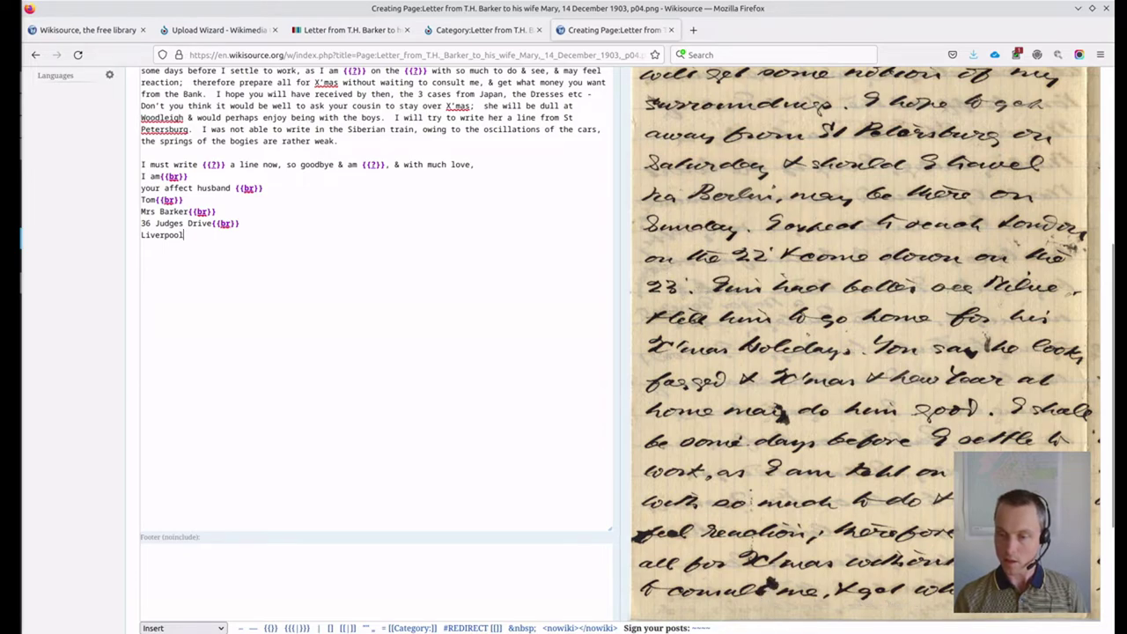
pyautogui.scroll(2, 472, 343)
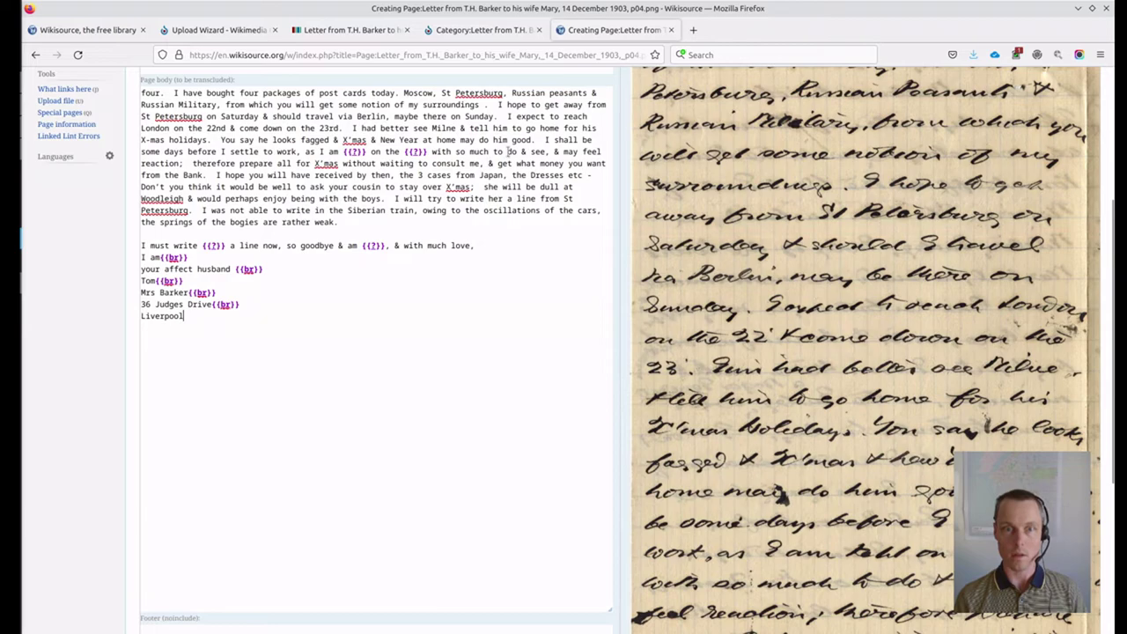
pyautogui.moveTo(563, 163); pyautogui.dragTo(557, 348)
pyautogui.hotkey('ctrl', 'c')
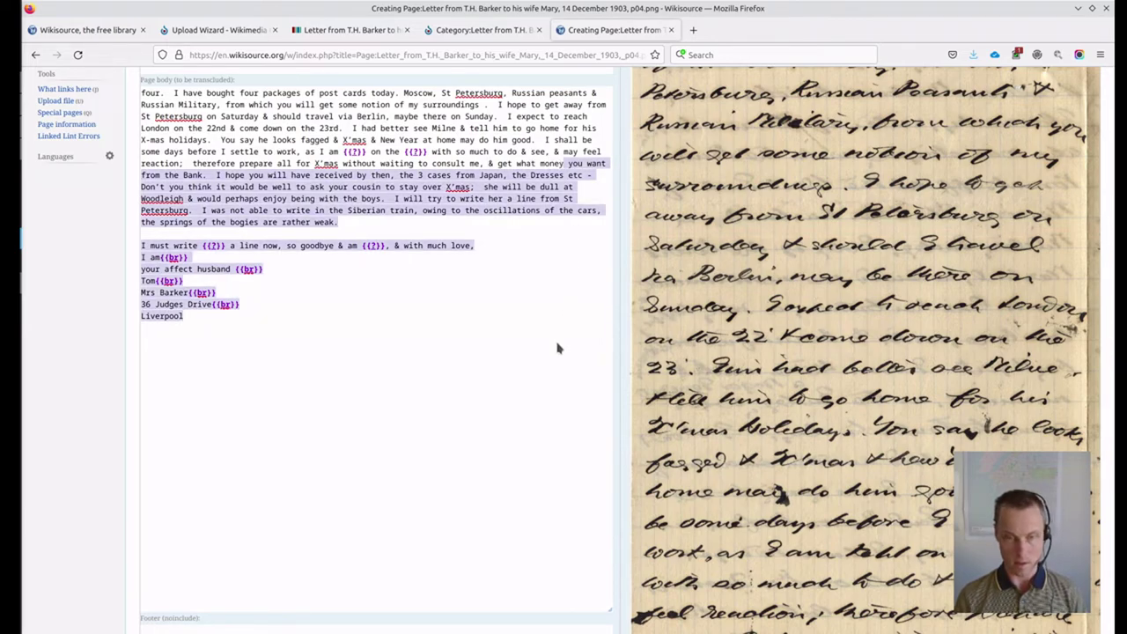
pyautogui.press('BackSpace')
pyautogui.scroll(2, 328, 349)
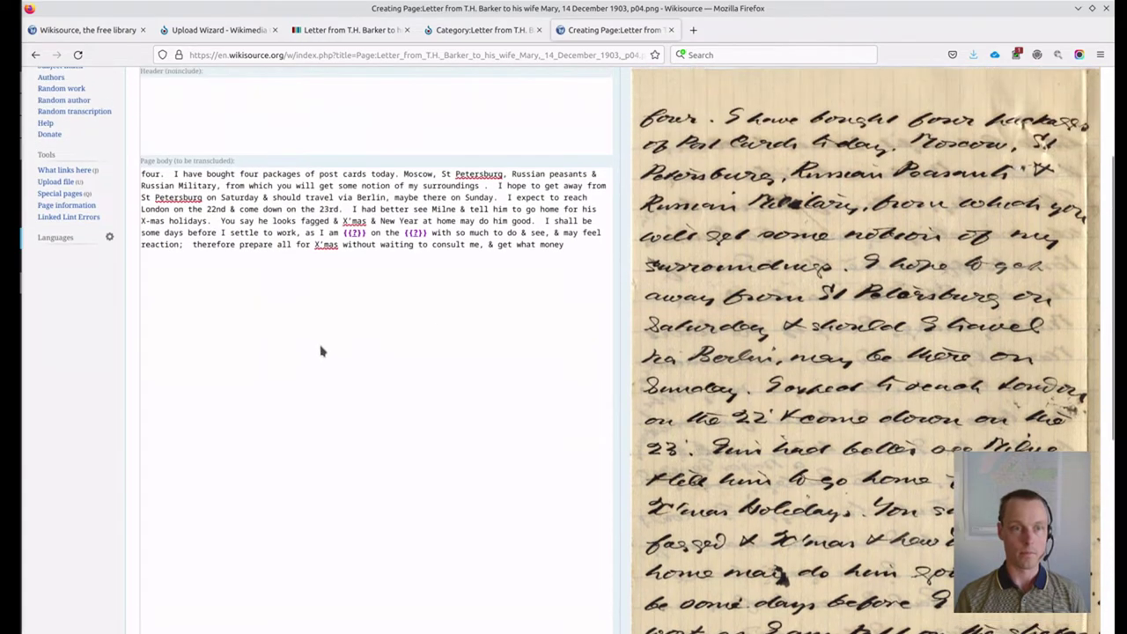
pyautogui.scroll(-4, 321, 352)
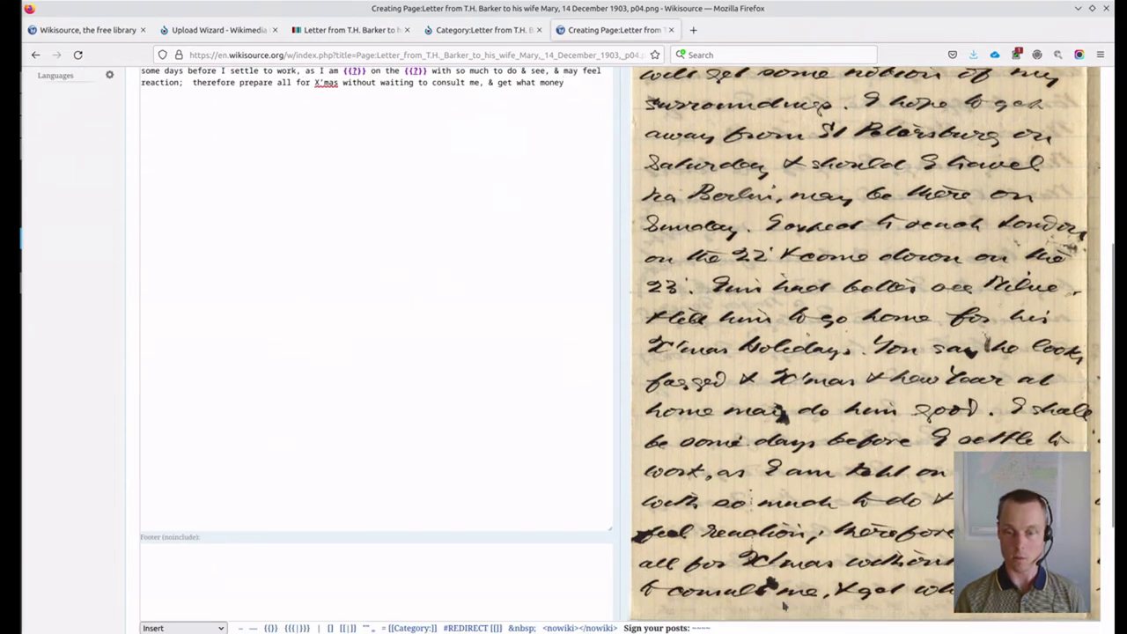
pyautogui.click(564, 82)
pyautogui.scroll(-4, 302, 319)
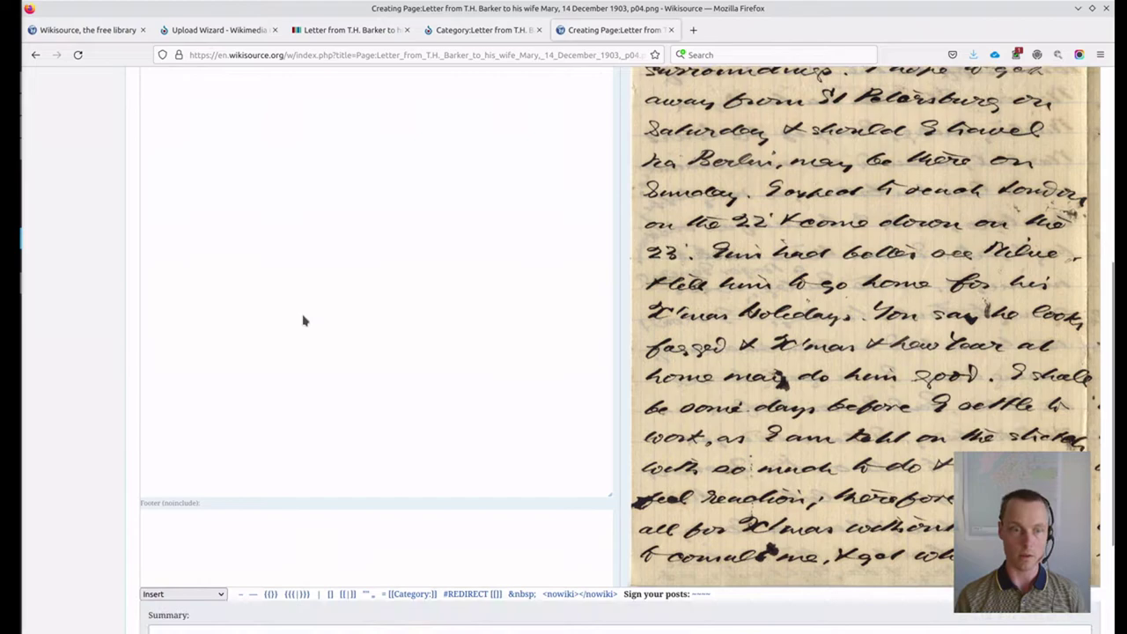
# Step: Publish p04, then paste the text from "you want from the Bank" to "Liverpool" into p05 and publish it
pyautogui.click(182, 569)
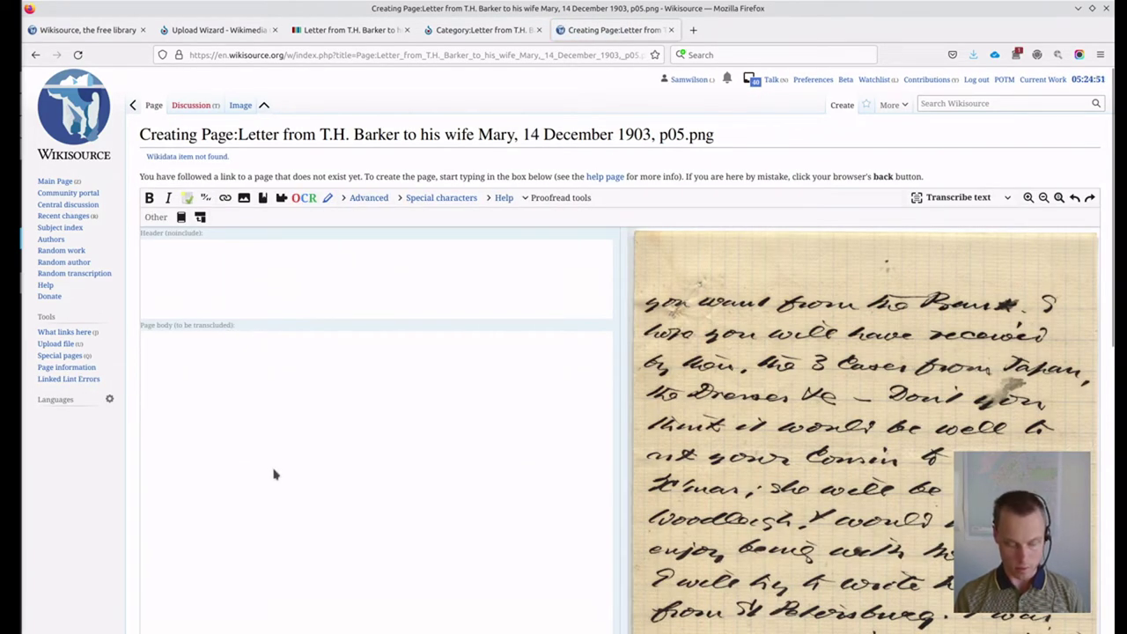
pyautogui.hotkey('ctrl', 'v')
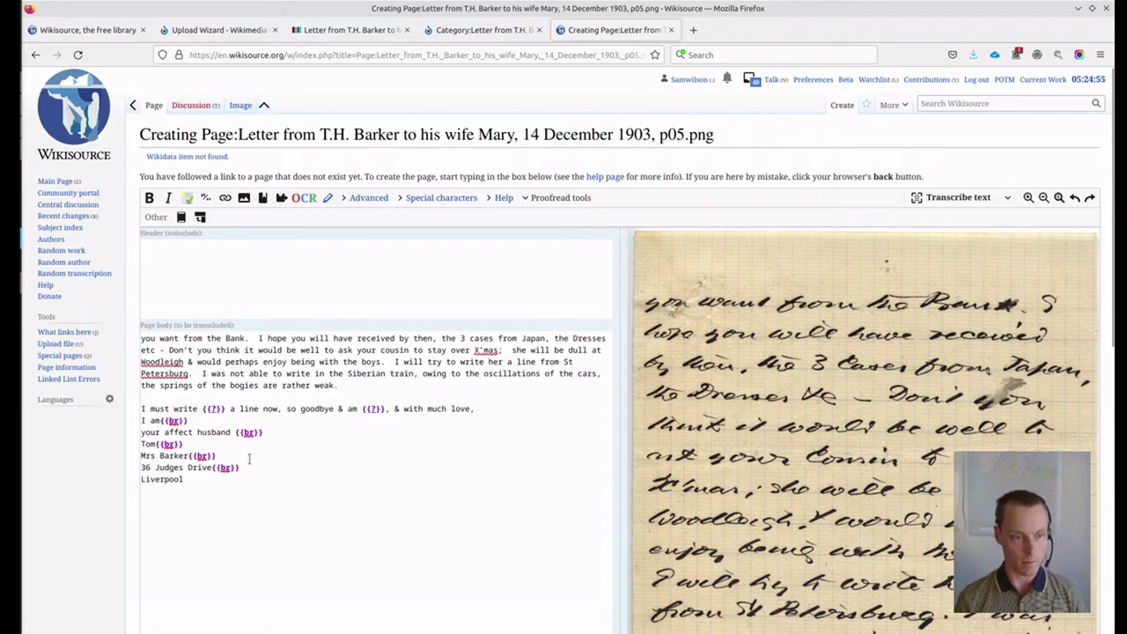
pyautogui.scroll(-10, 240, 537)
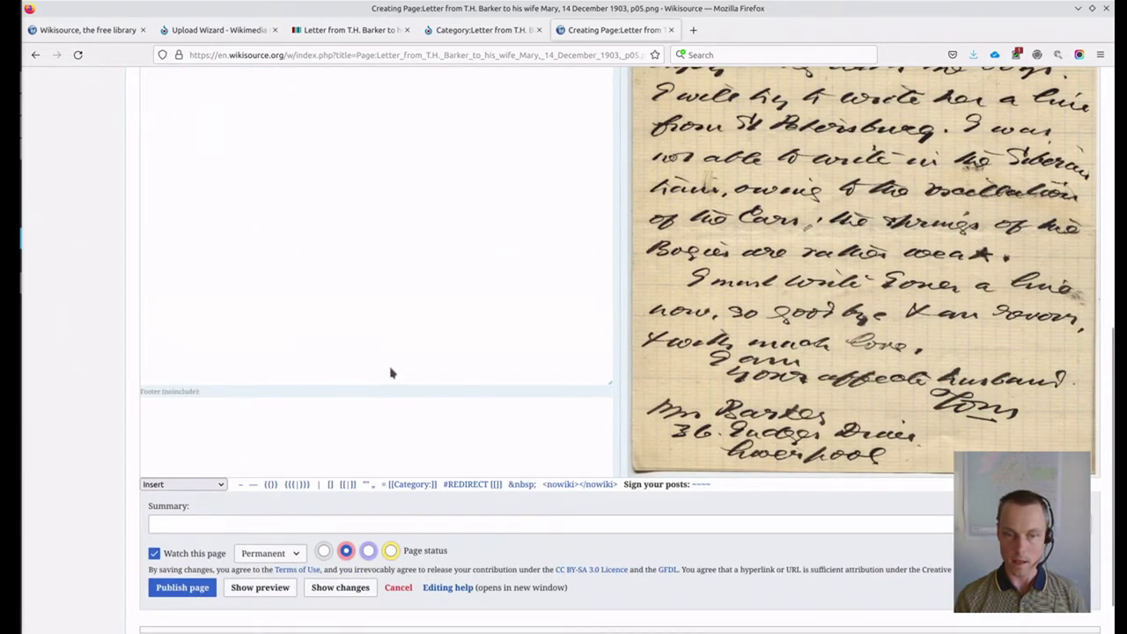
pyautogui.click(190, 587)
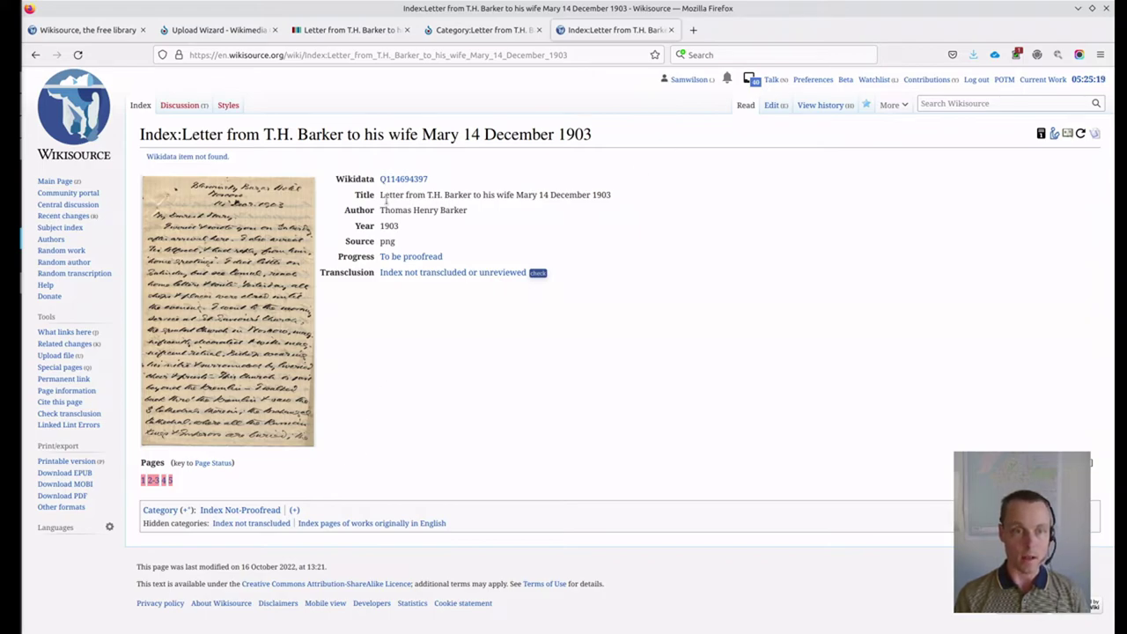
# Step: Wrap the Index page's Title value in [[ ]] so it links to the main letter page, and save
pyautogui.tripleClick(385, 197)
pyautogui.click(467, 206)
pyautogui.click(771, 106)
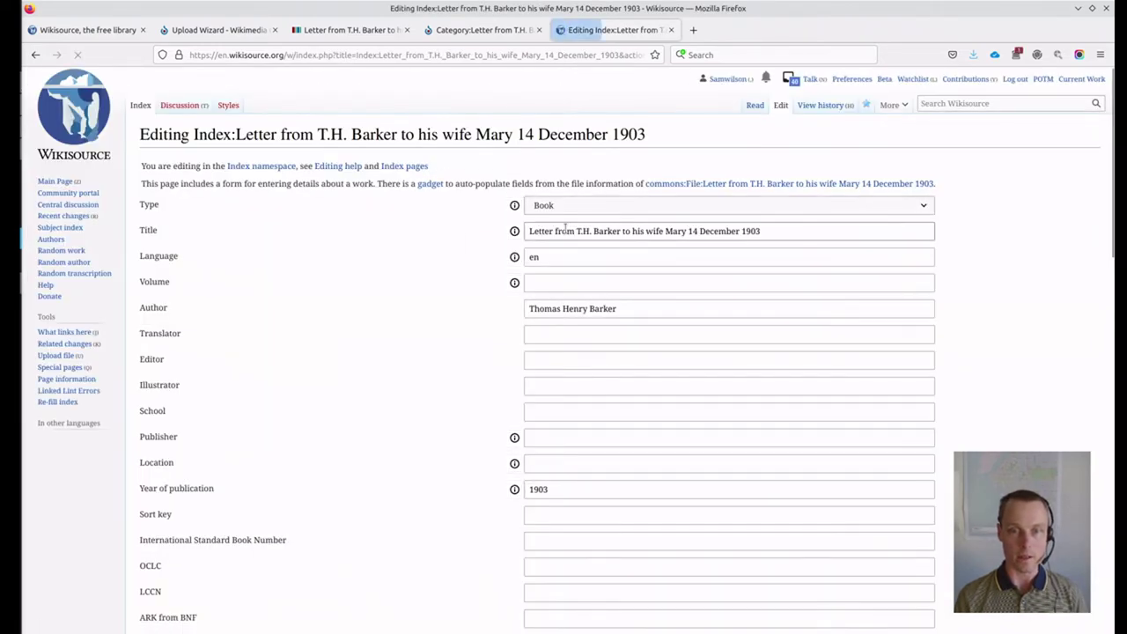
pyautogui.click(560, 241)
pyautogui.write('[[')
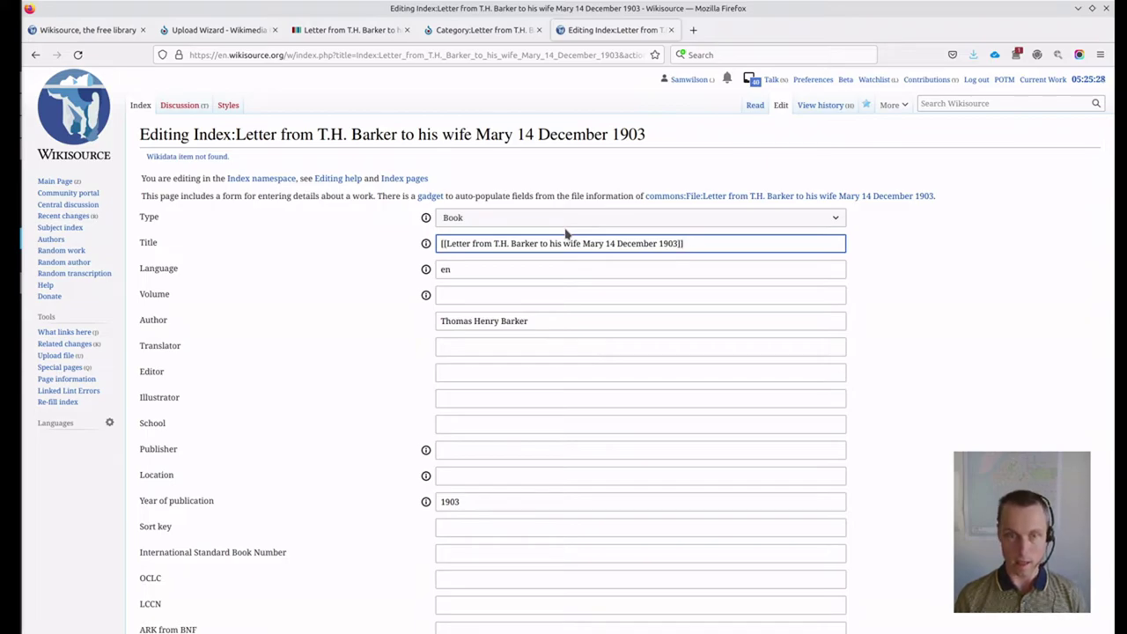
pyautogui.press('Return')
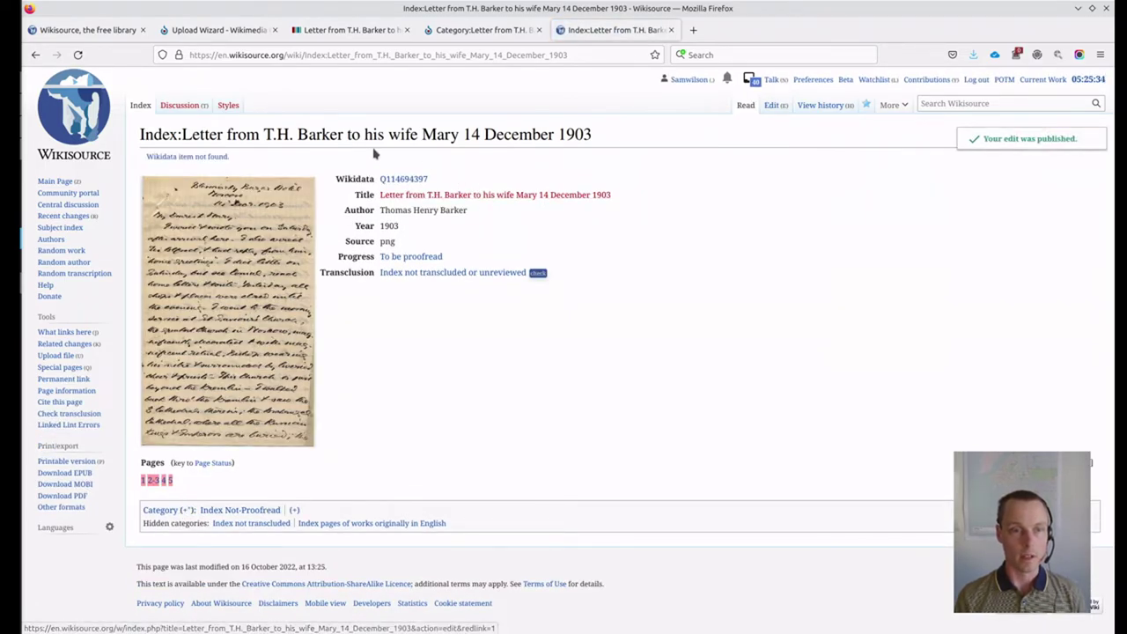
# Step: Copy the index title and start the main letter page preloaded with a header template
pyautogui.tripleClick(320, 134)
pyautogui.hotkey('ctrl', 'c')
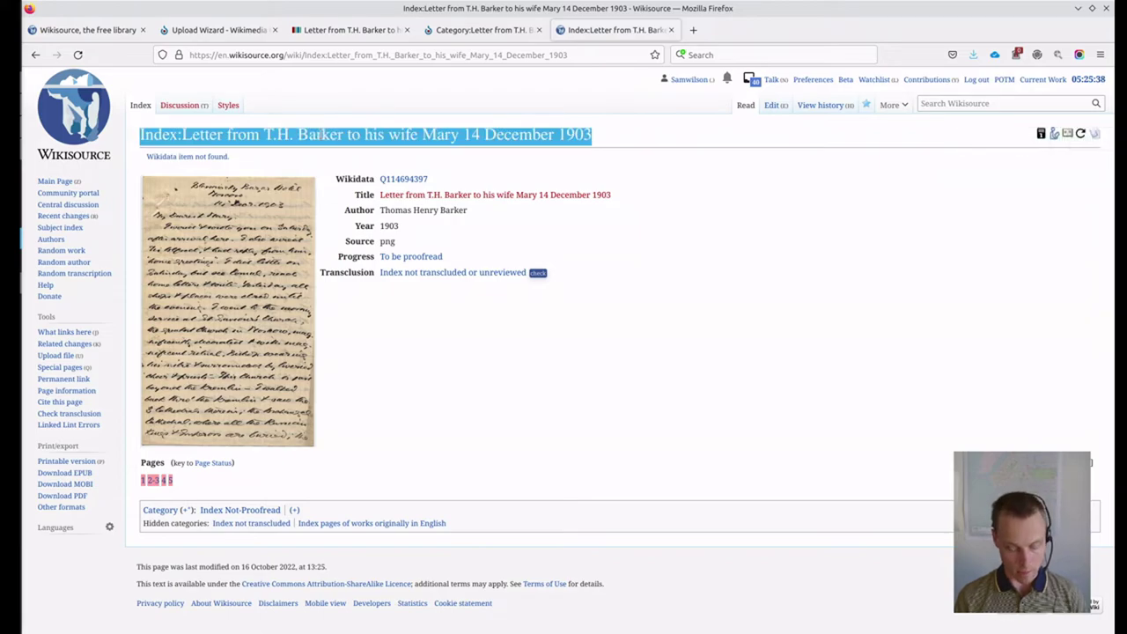
pyautogui.click(474, 197)
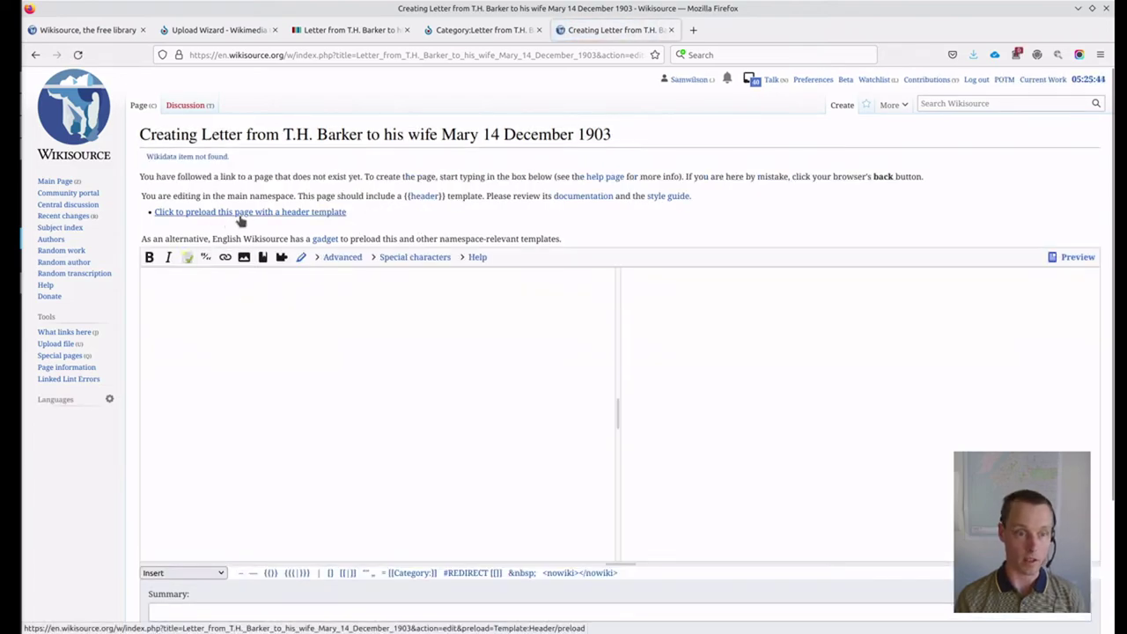
pyautogui.click(240, 217)
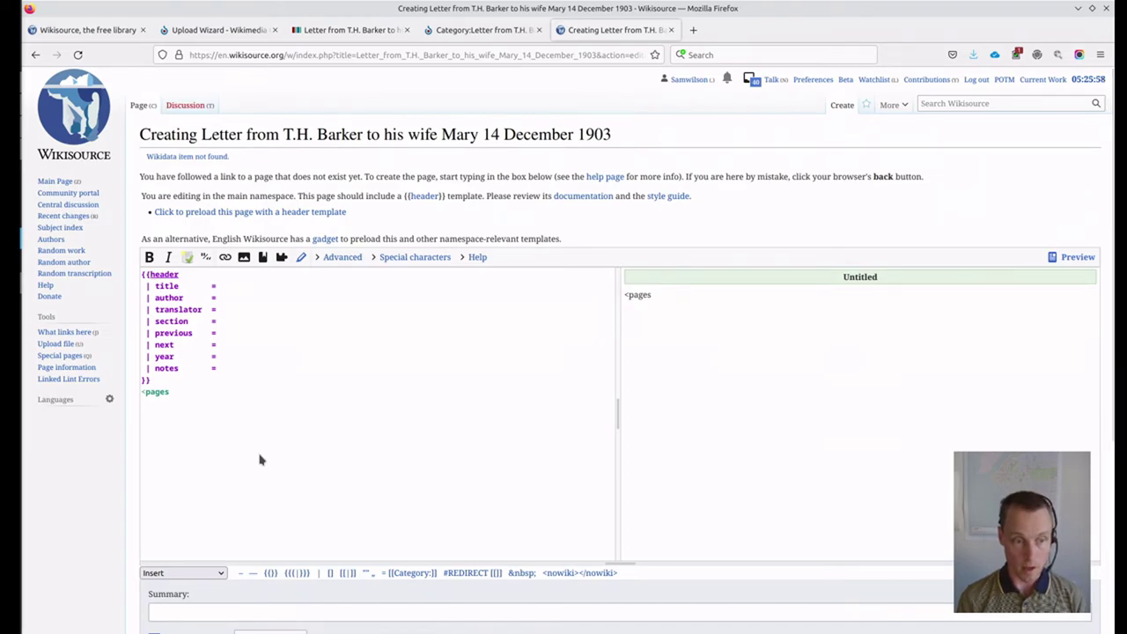
# Step: Add a pages tag with index="Letter from T.H. Barker to his wife Mary 14 December 1903" and an empty from=""
pyautogui.write('index="')
pyautogui.hotkey('ctrl', 'v')
pyautogui.write('"')
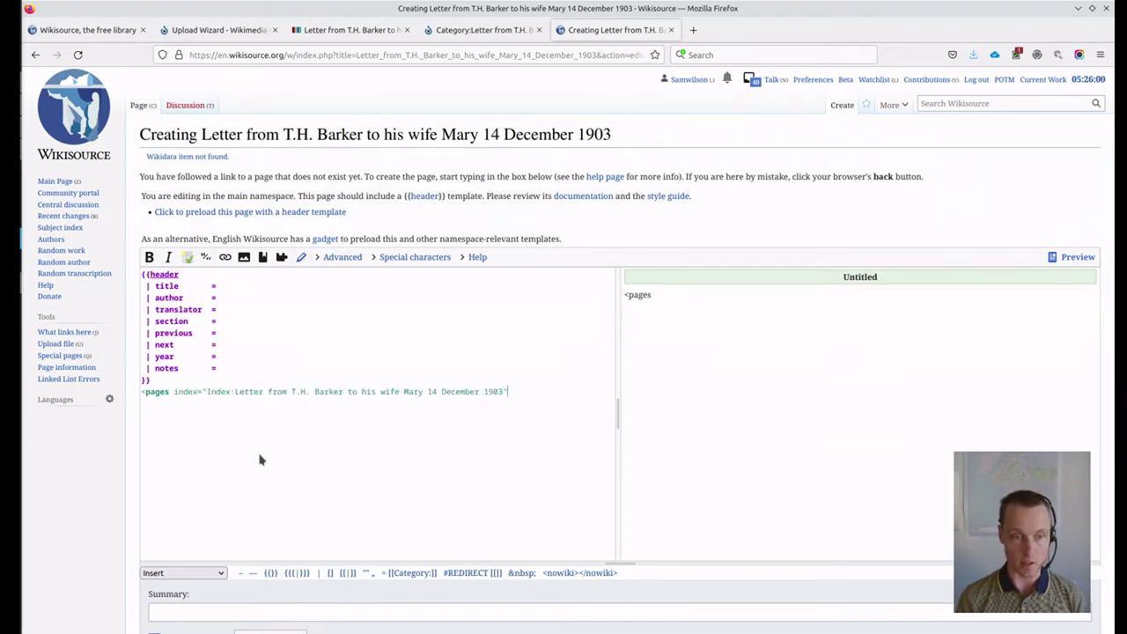
pyautogui.hotkey('shift', 'Right')
pyautogui.hotkey('shift', 'Right')
pyautogui.hotkey('shift', 'Right')
pyautogui.hotkey('shift', 'Right')
pyautogui.hotkey('shift', 'Right')
pyautogui.hotkey('shift', 'Right')
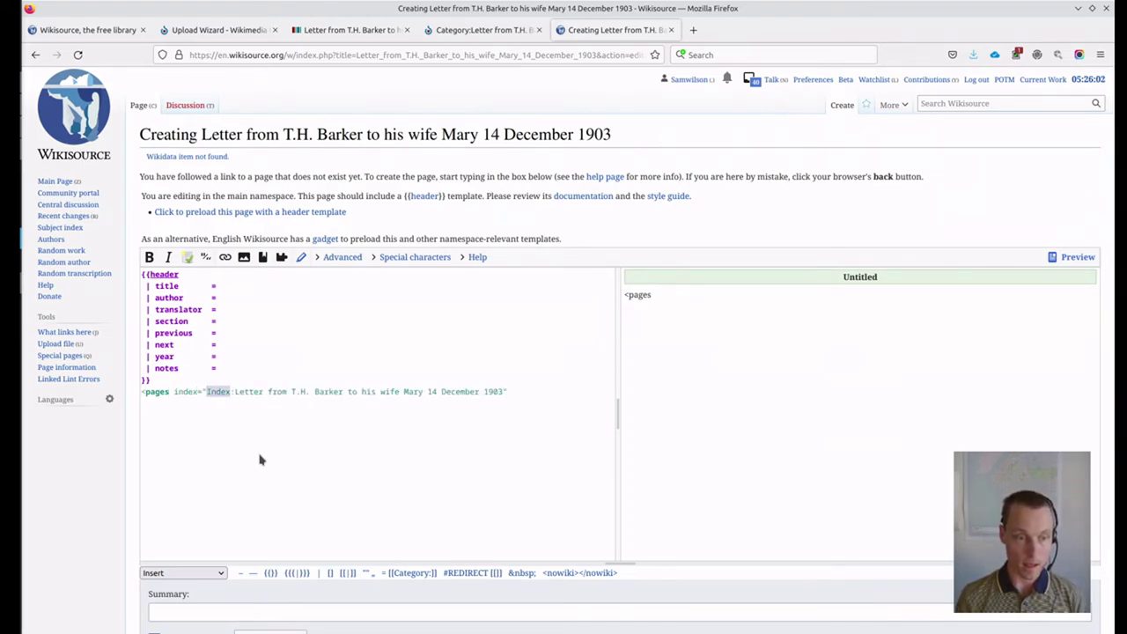
pyautogui.press('Delete')
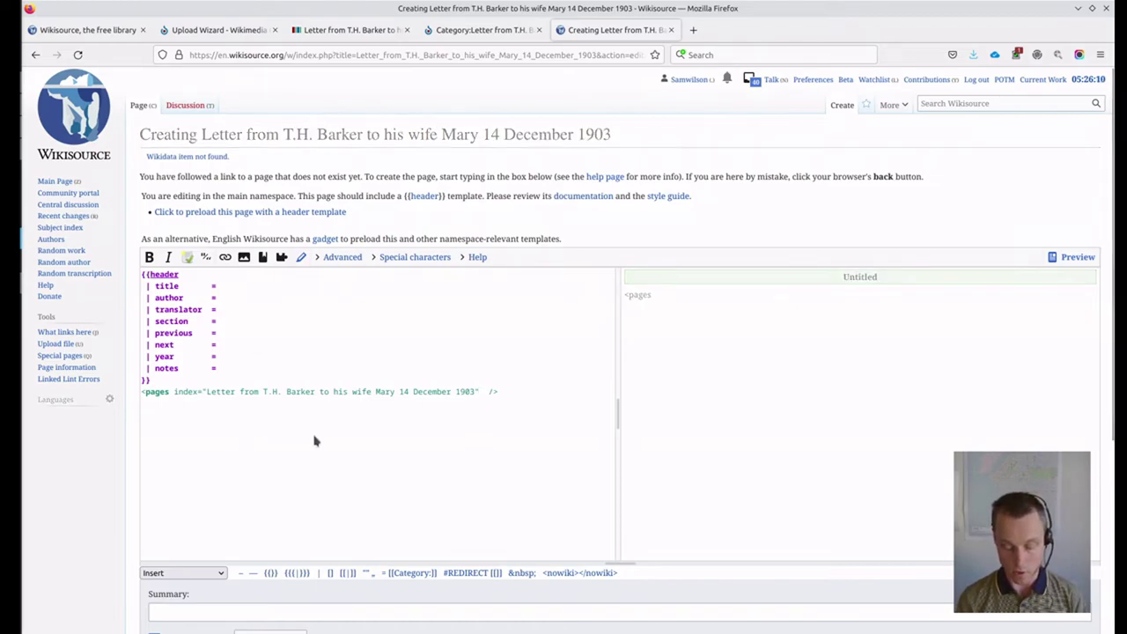
pyautogui.write('from=""')
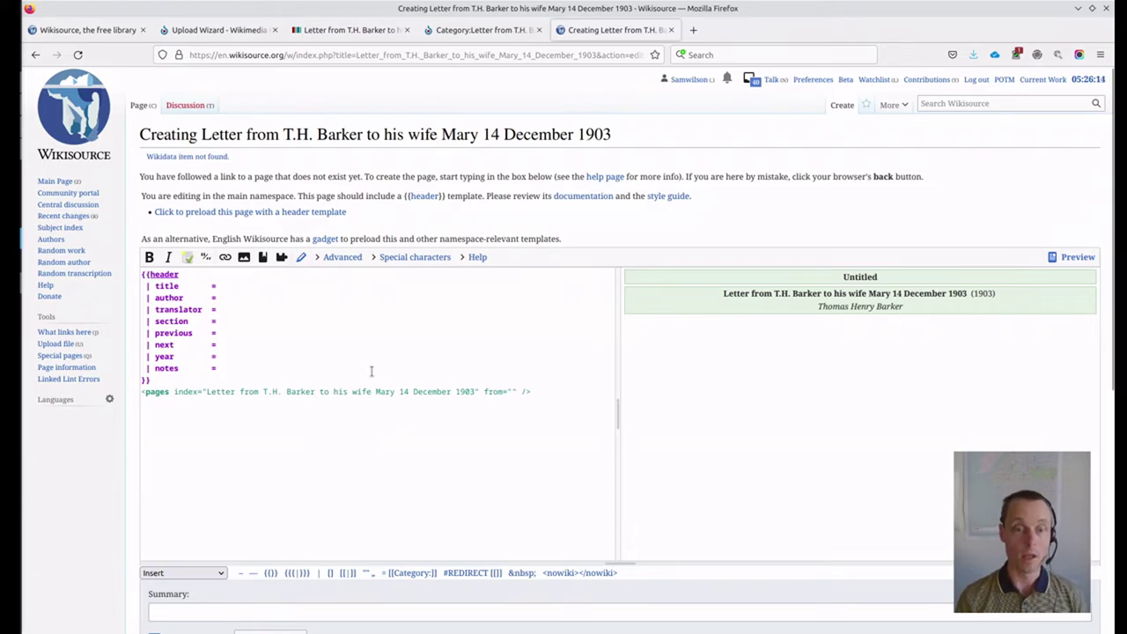
# Step: Reopen the letter's Index editing form in a new tab and select the p01 file name
pyautogui.click(487, 31)
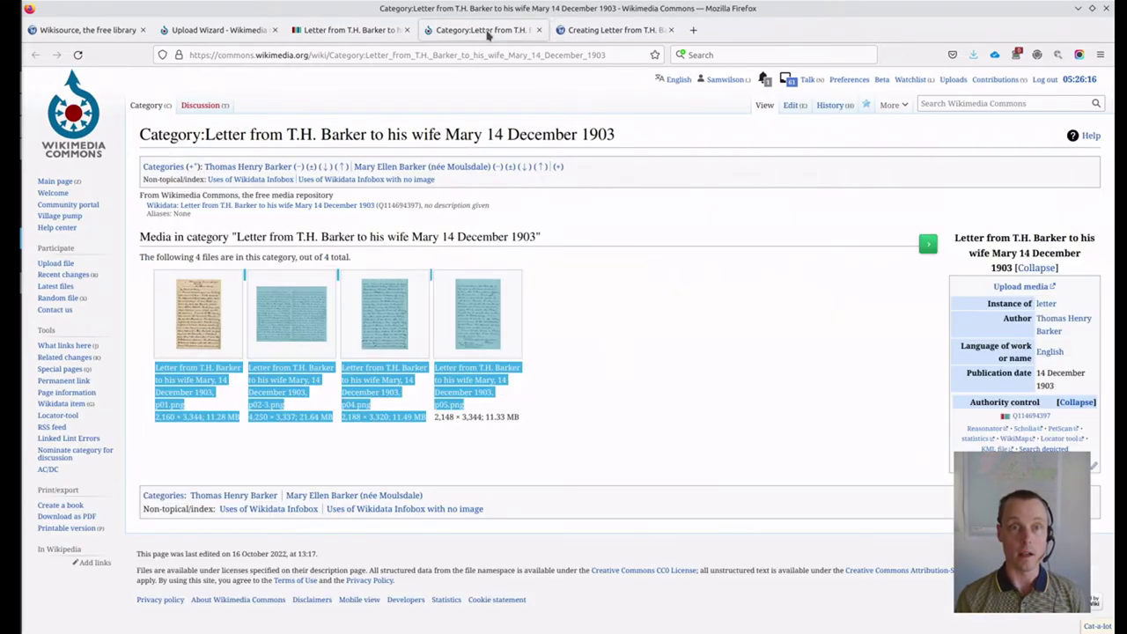
pyautogui.click(188, 426)
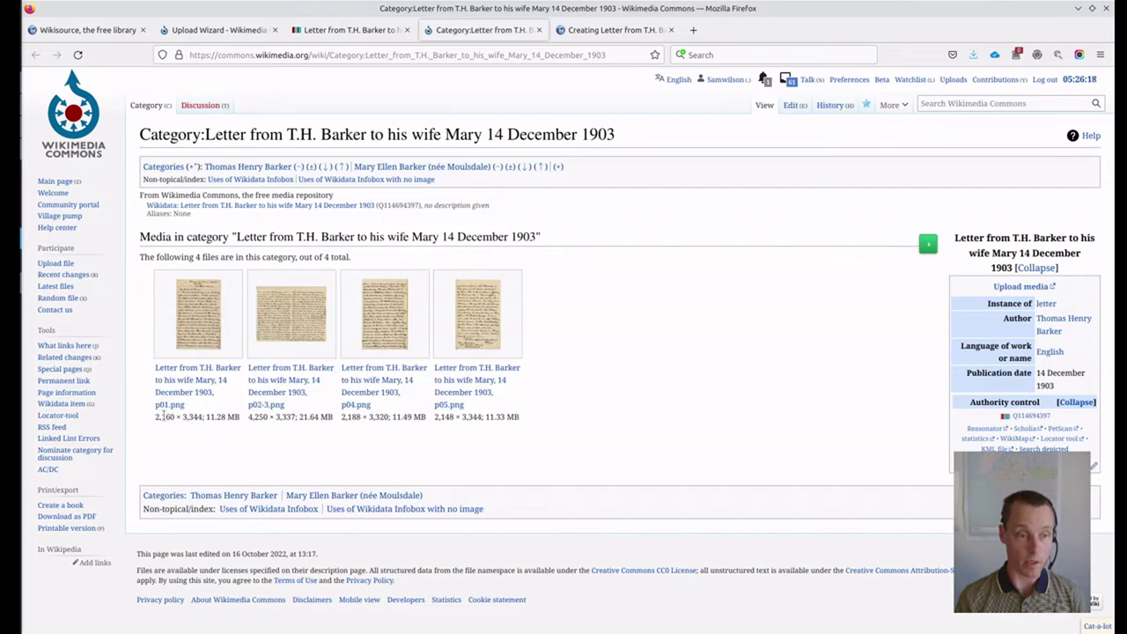
pyautogui.click(577, 30)
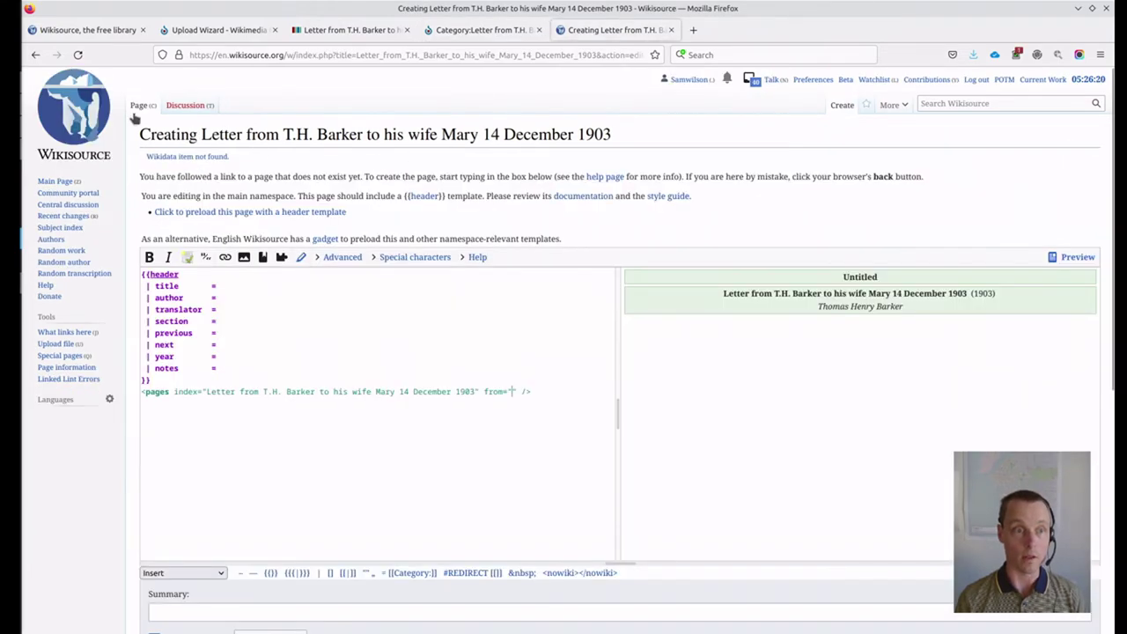
pyautogui.middleClick(35, 55)
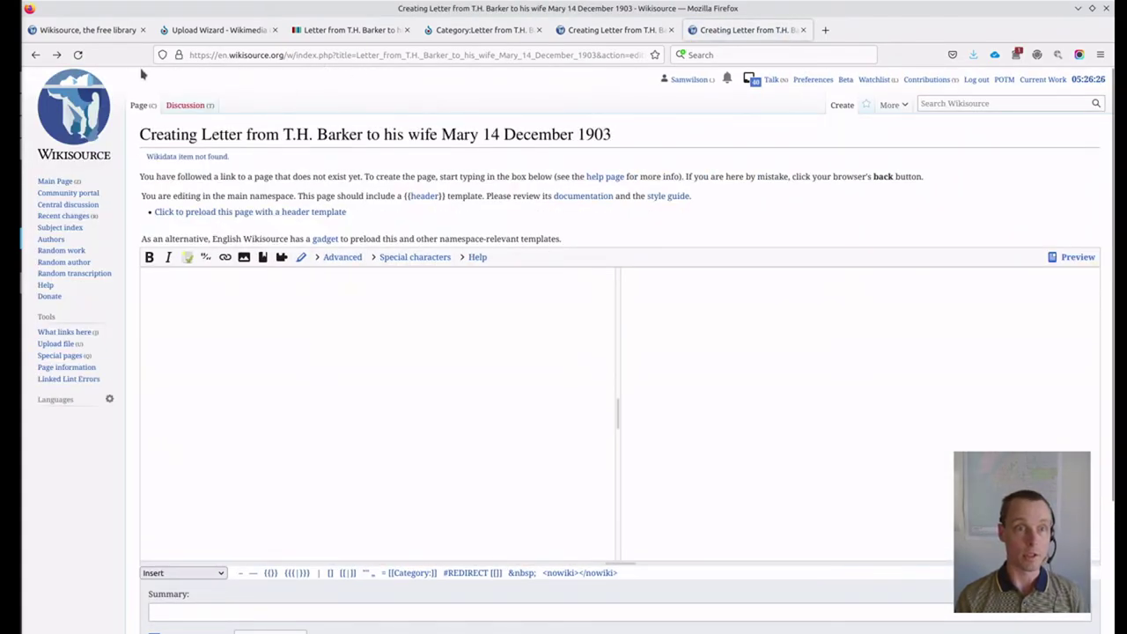
pyautogui.rightClick(35, 55)
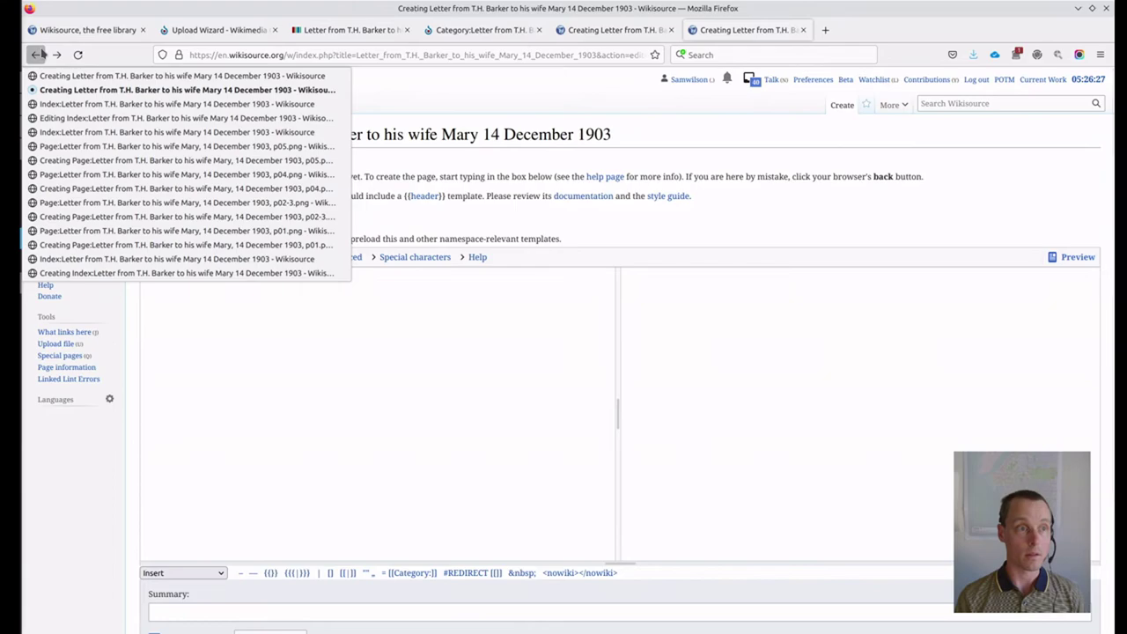
pyautogui.click(46, 105)
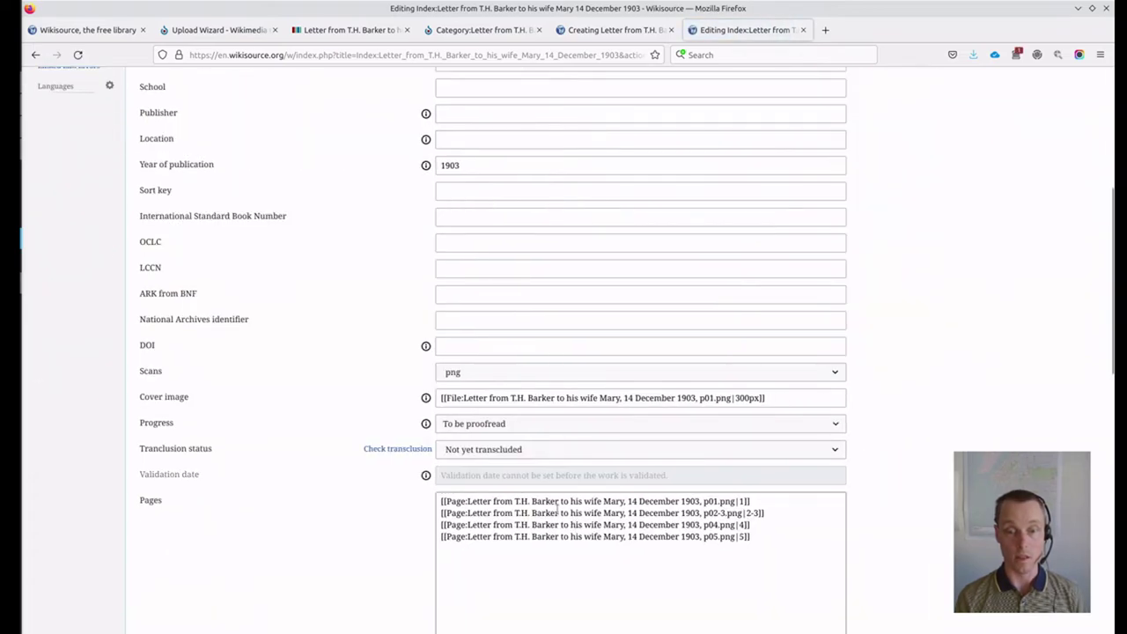
pyautogui.moveTo(469, 500); pyautogui.dragTo(730, 501)
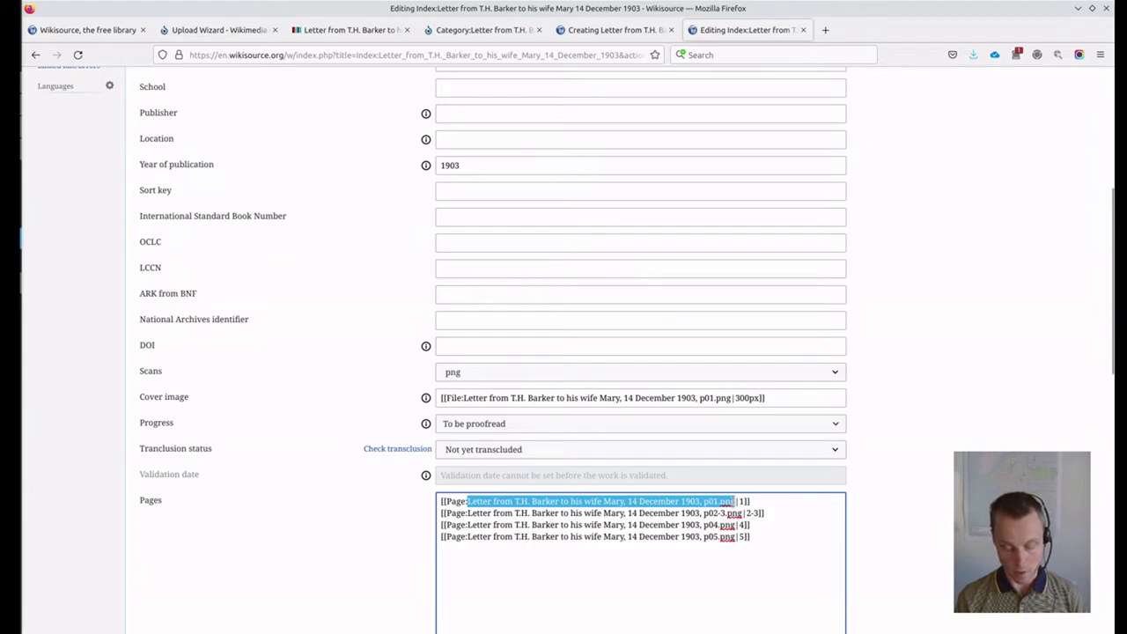
# Step: Set the pages tag's from attribute to the p01.png page name, discarding a trial to="" attribute
pyautogui.click(583, 29)
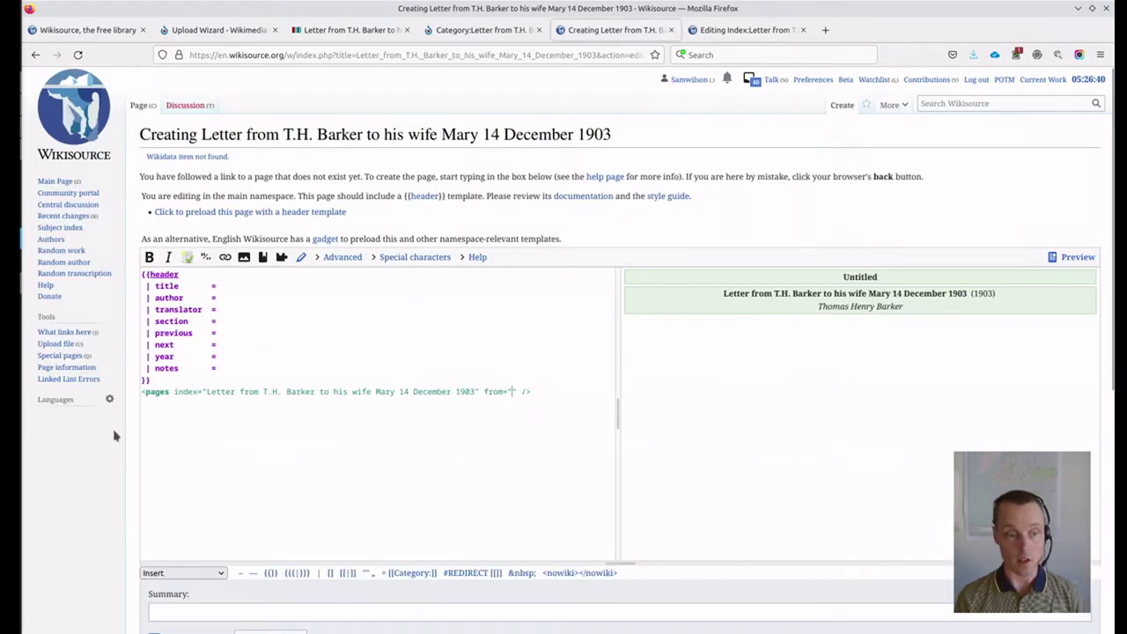
pyautogui.write('Letter from T.H. Barker to his wife Mary, 14 December 1903, p01.png')
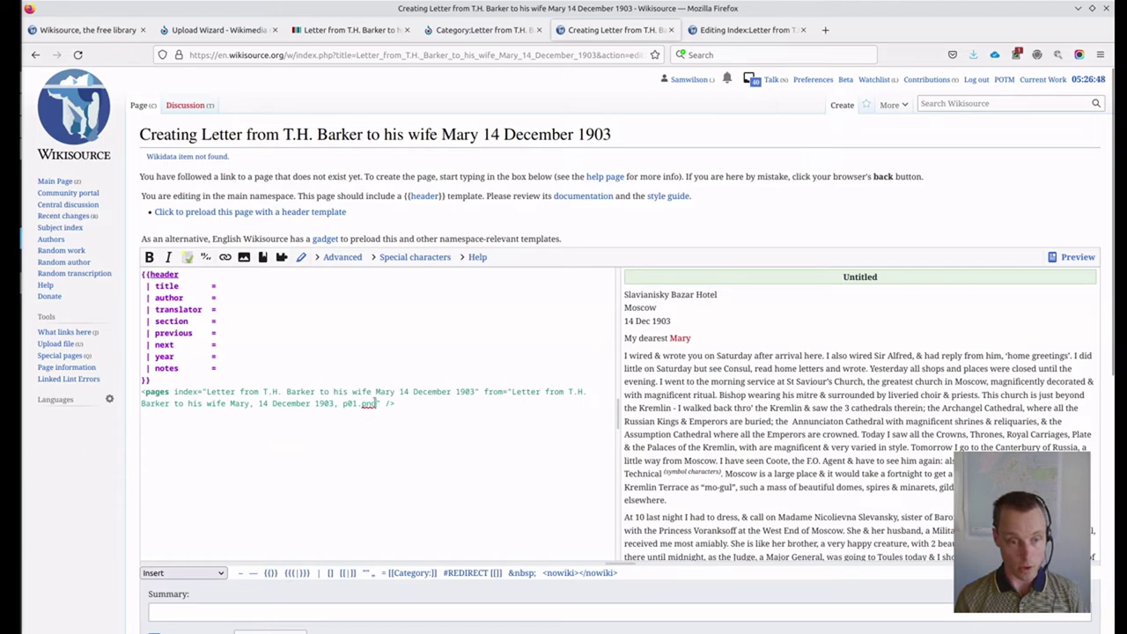
pyautogui.scroll(-5, 712, 391)
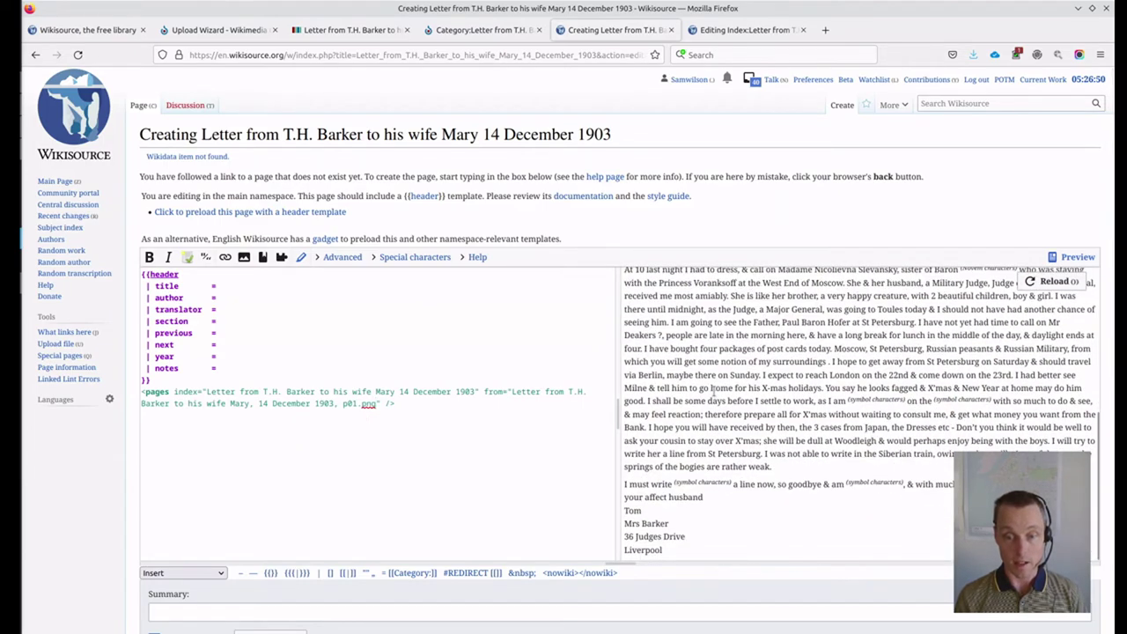
pyautogui.scroll(8, 714, 391)
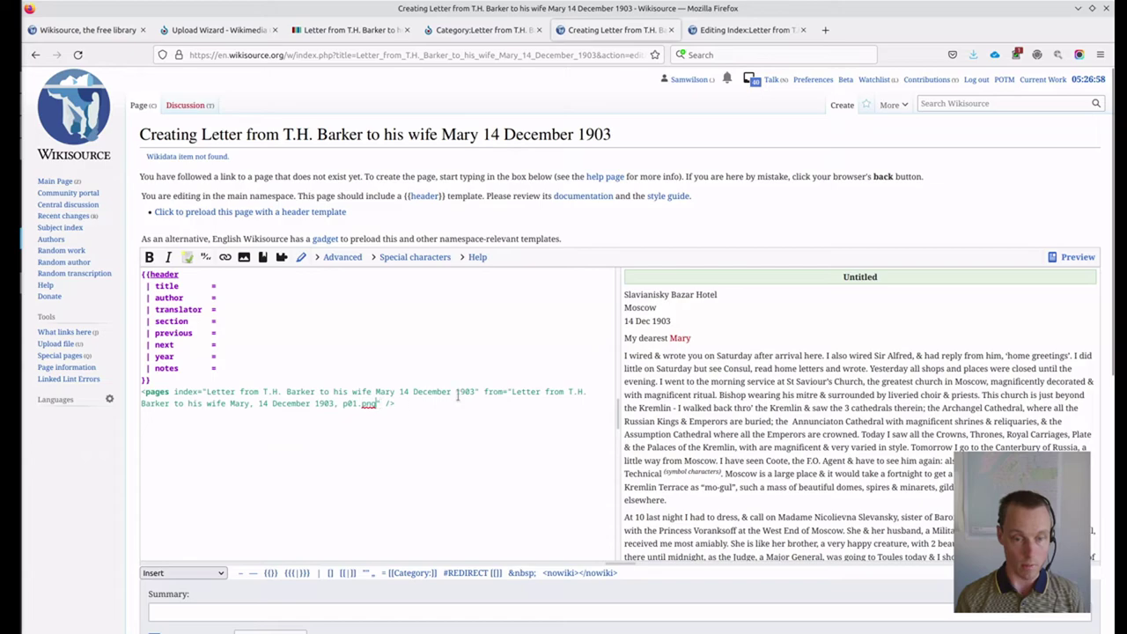
pyautogui.doubleClick(490, 391)
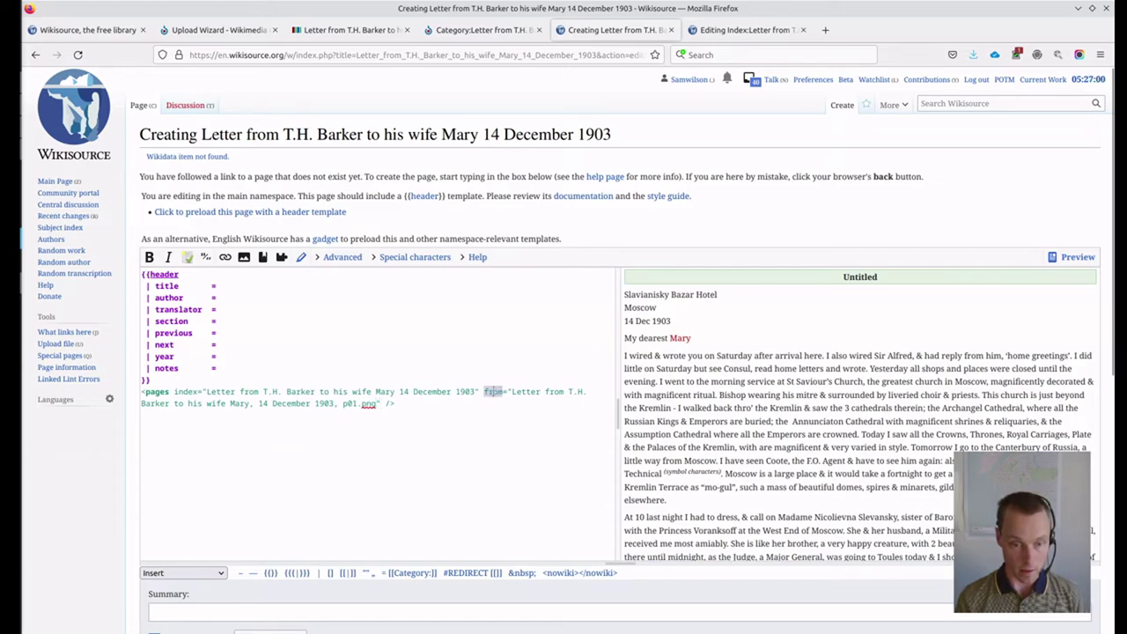
pyautogui.click(381, 404)
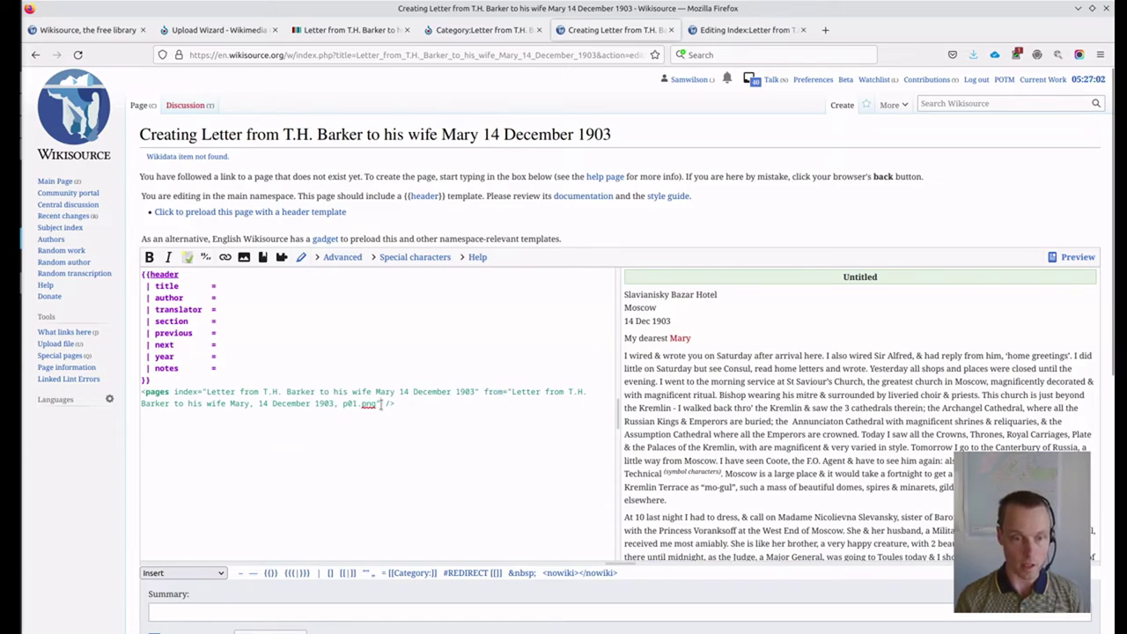
pyautogui.write('to=""')
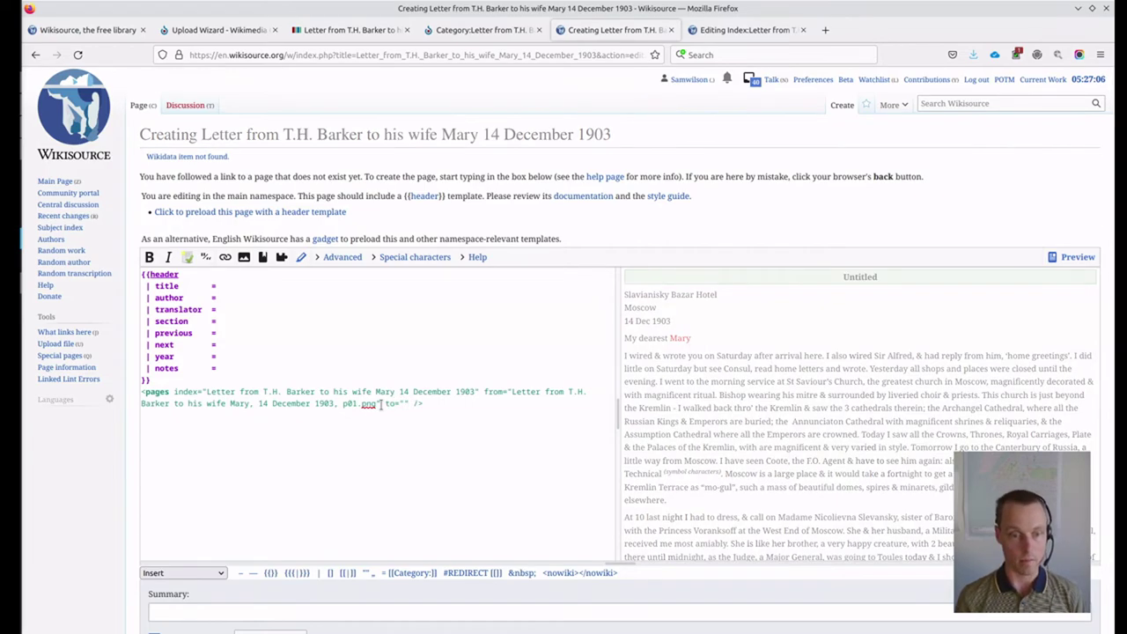
pyautogui.hotkey('ctrl', 'z')
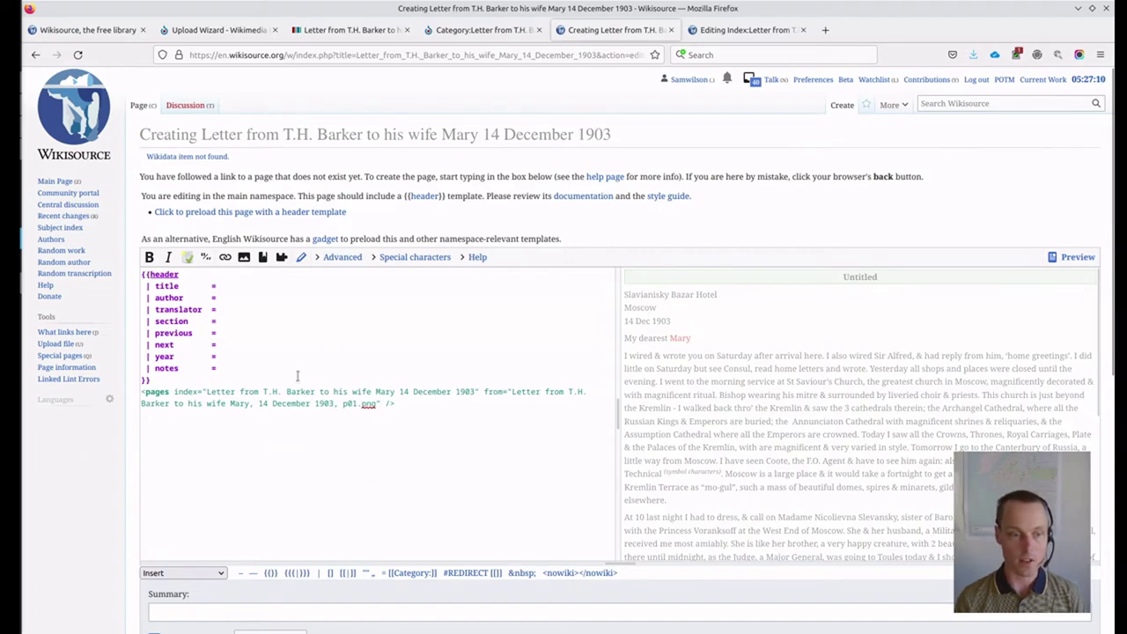
# Step: Fill the header with the letter's title, author Thomas Henry Barker and year 1903, then publish
pyautogui.moveTo(207, 392); pyautogui.dragTo(474, 395)
pyautogui.hotkey('ctrl', 'c')
pyautogui.press('Up')
pyautogui.press('Up')
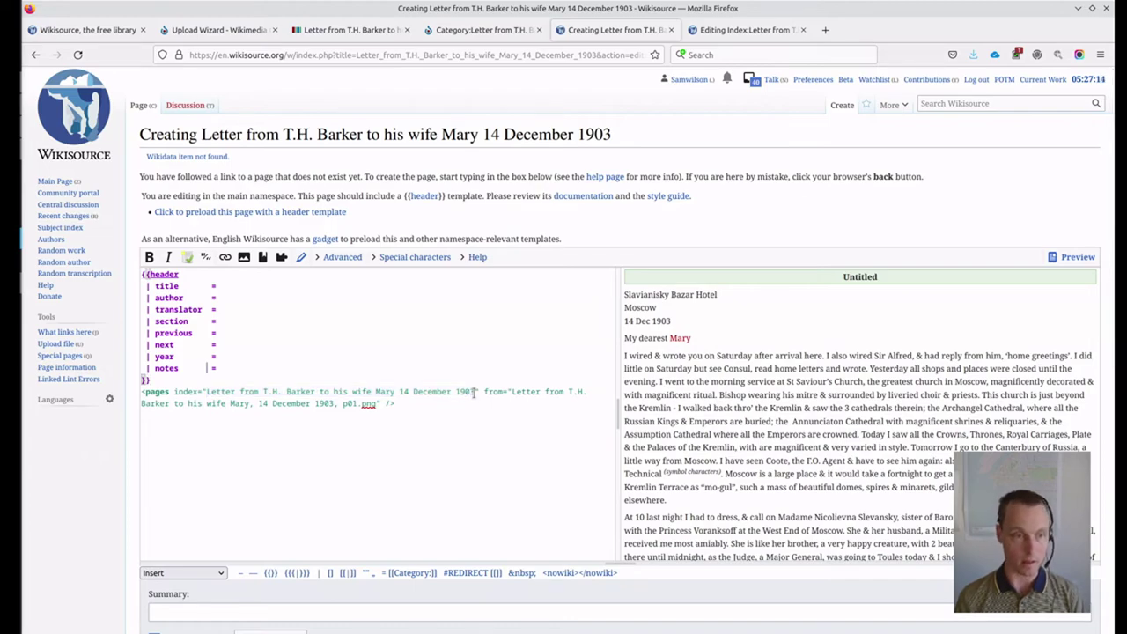
pyautogui.hotkey('ctrl', 'v')
pyautogui.press('Down')
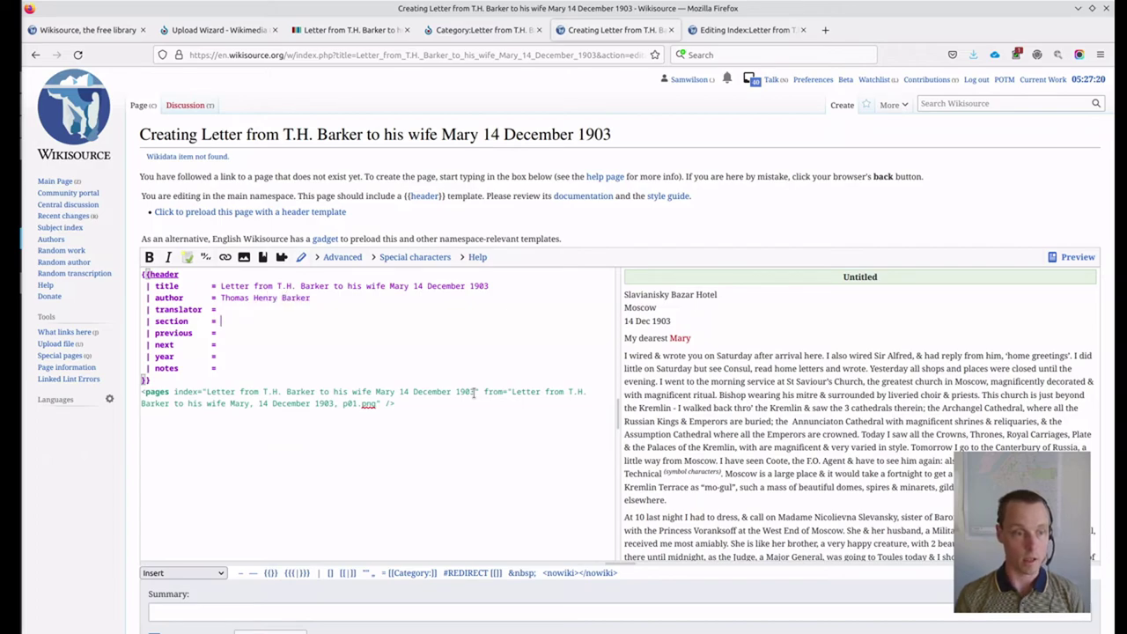
pyautogui.write('1903')
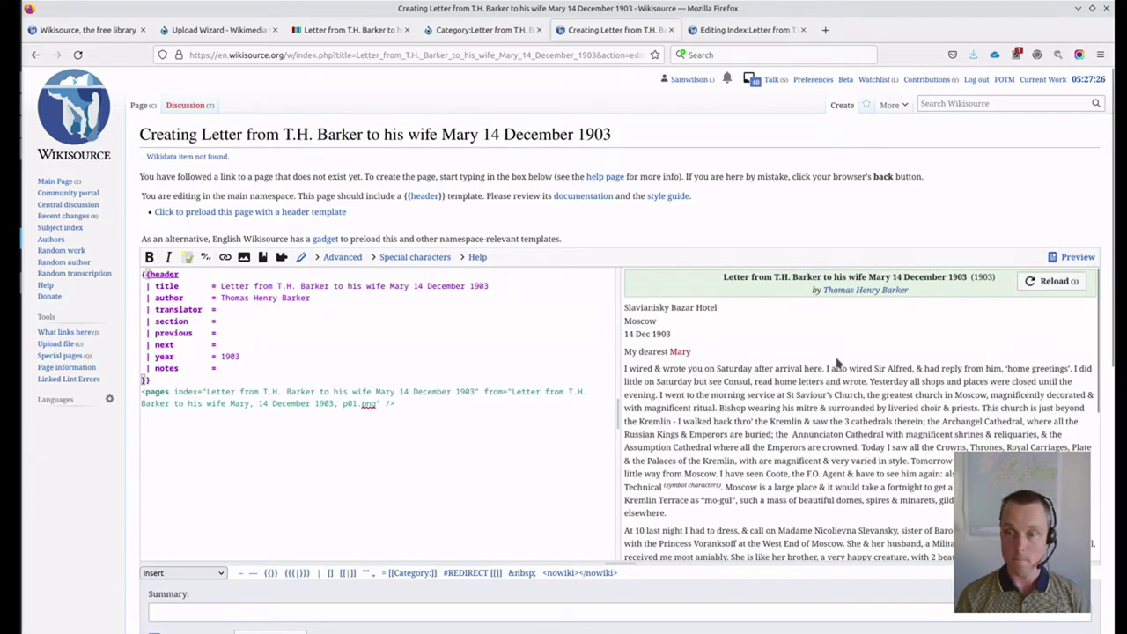
pyautogui.scroll(-8, 822, 382)
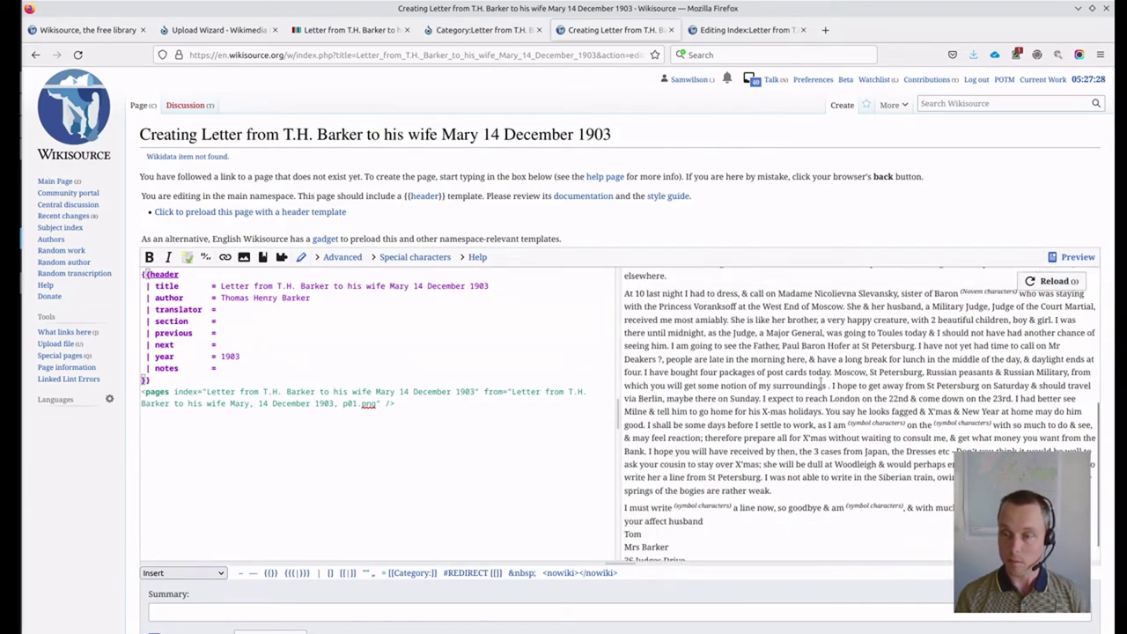
pyautogui.scroll(10, 822, 381)
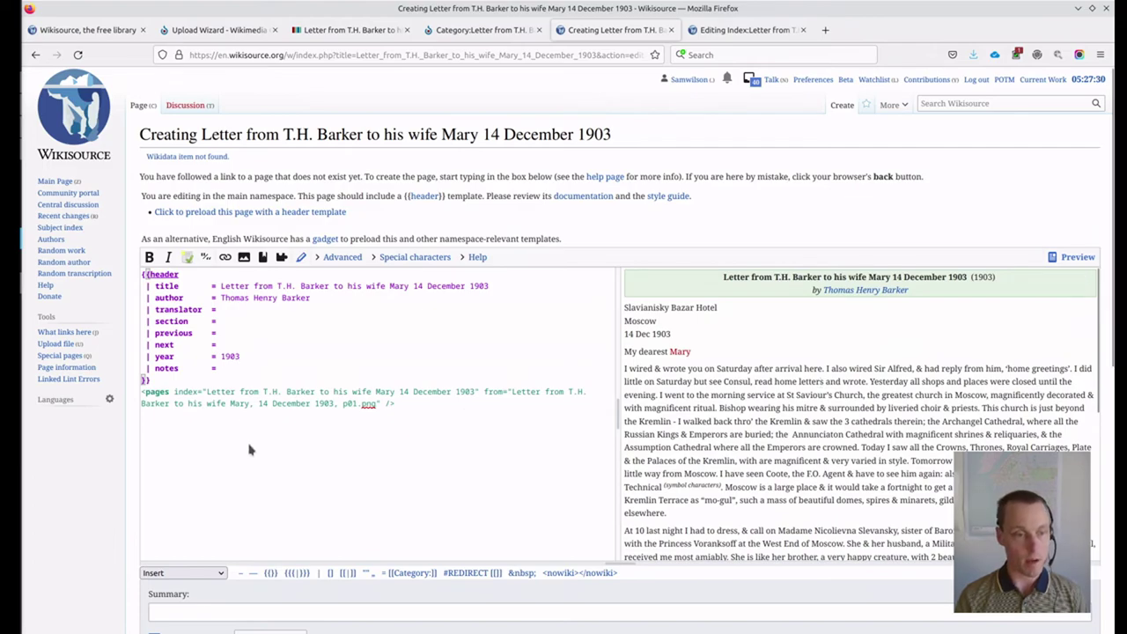
pyautogui.scroll(-3, 145, 519)
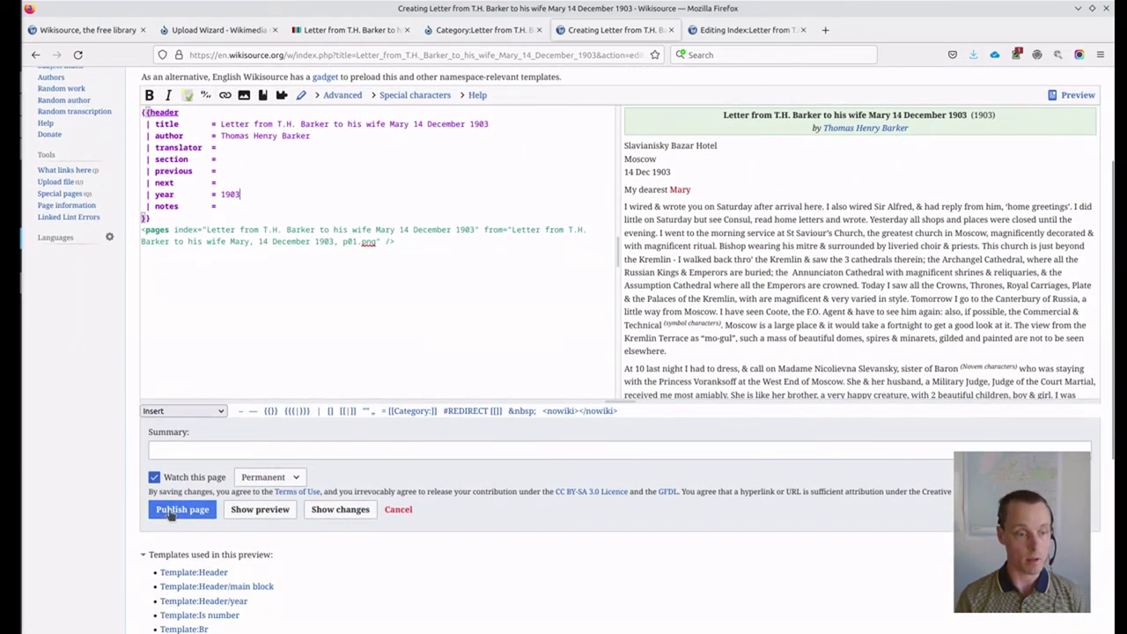
pyautogui.click(182, 509)
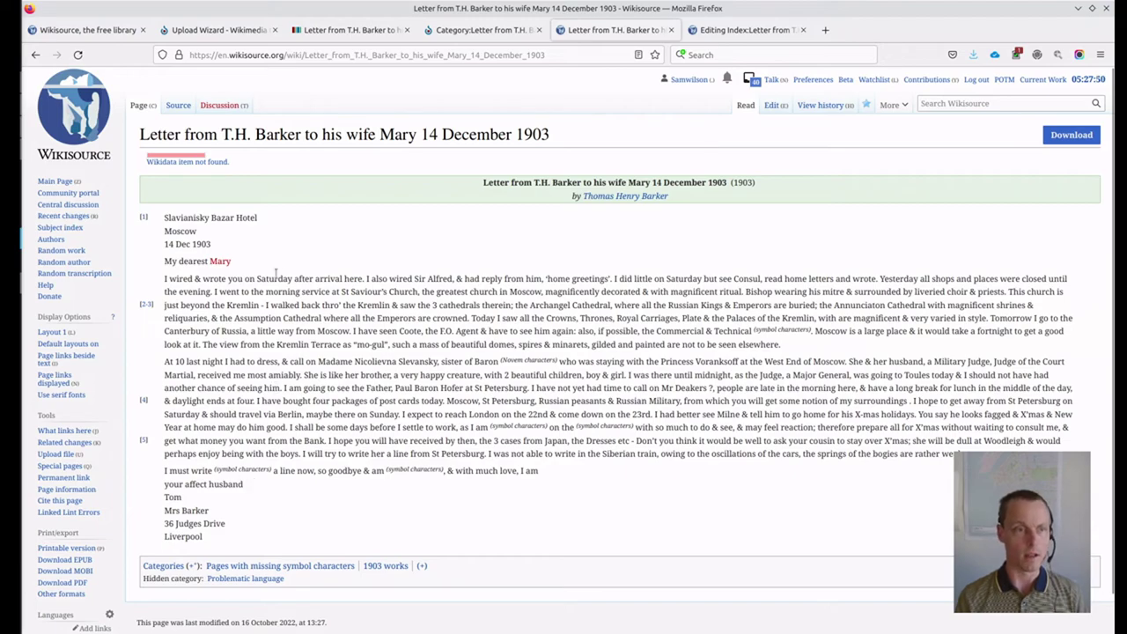
# Step: Set the letter's Index page transclusion status to Fully transcluded and publish it
pyautogui.click(722, 29)
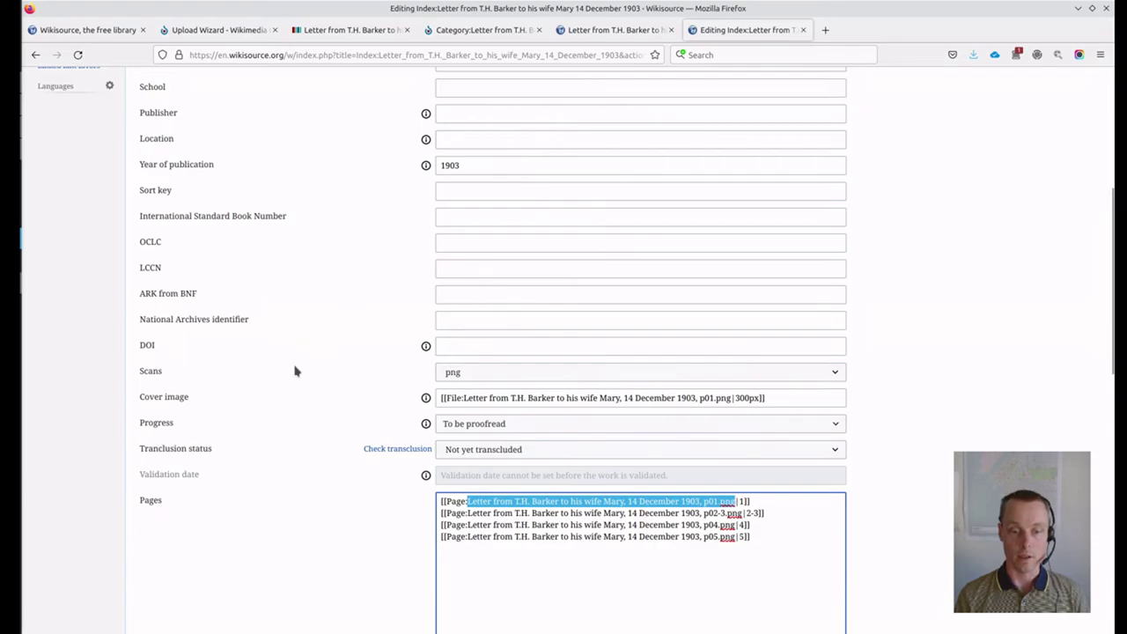
pyautogui.click(474, 450)
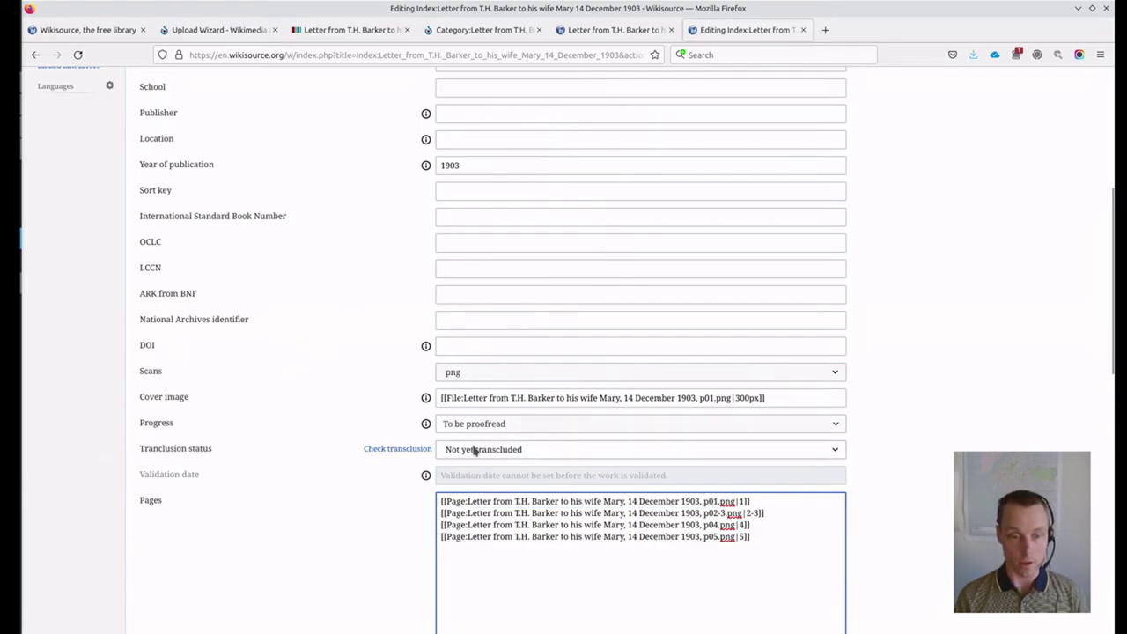
pyautogui.click(474, 450)
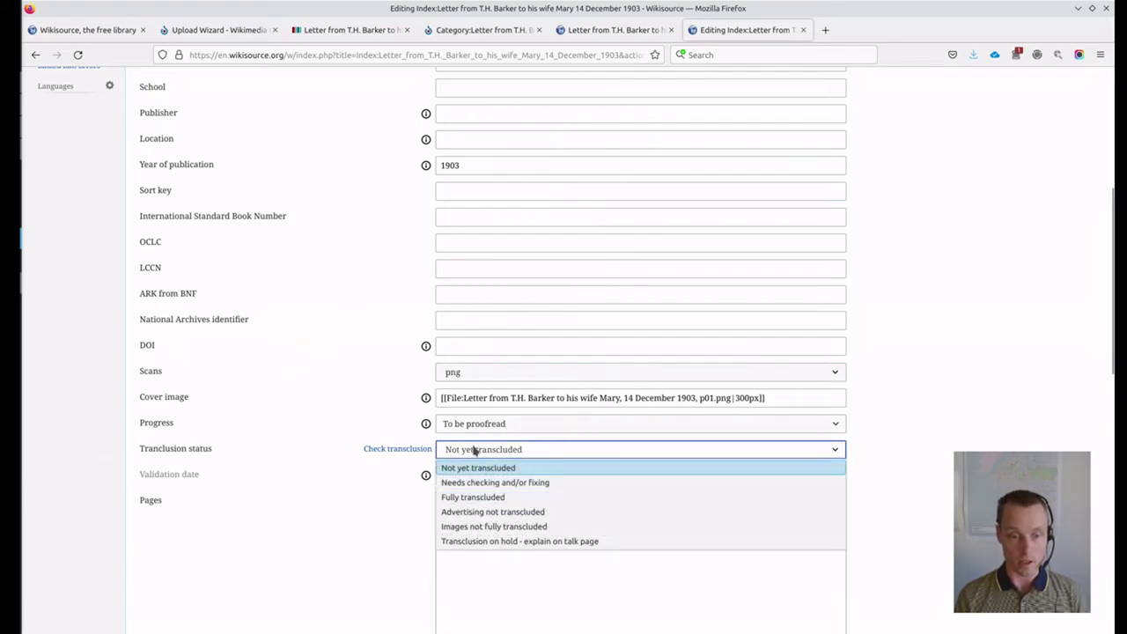
pyautogui.click(530, 498)
pyautogui.scroll(-4, 291, 538)
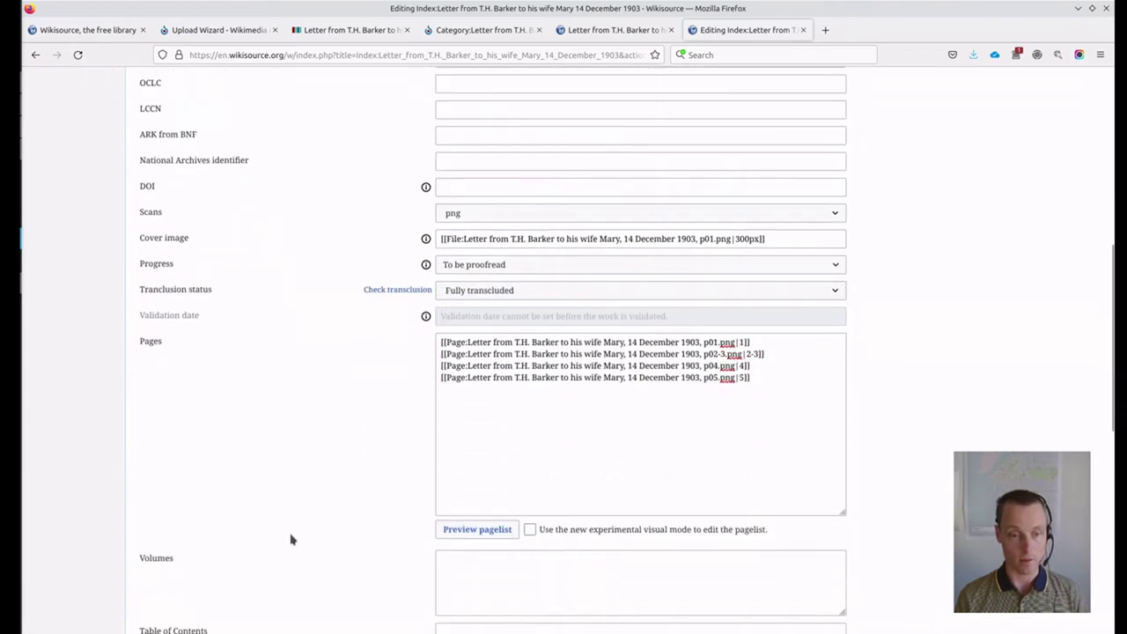
pyautogui.scroll(-5, 292, 538)
pyautogui.click(189, 477)
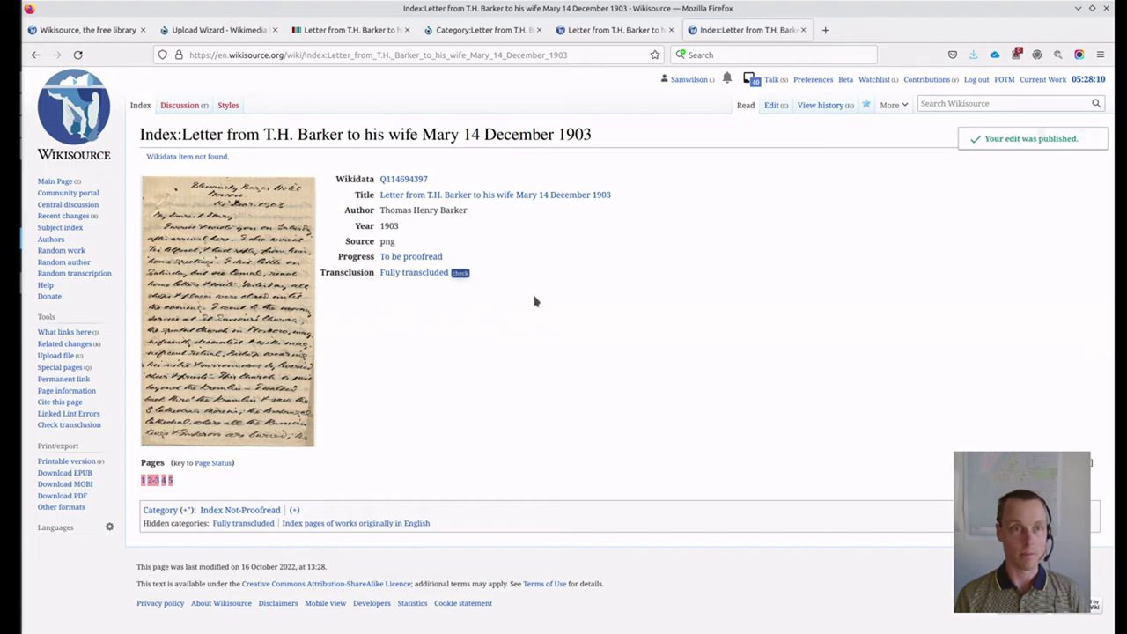
# Step: Copy the full title of the published 14 December 1903 letter page on Wikisource
pyautogui.click(353, 30)
pyautogui.scroll(8, 692, 435)
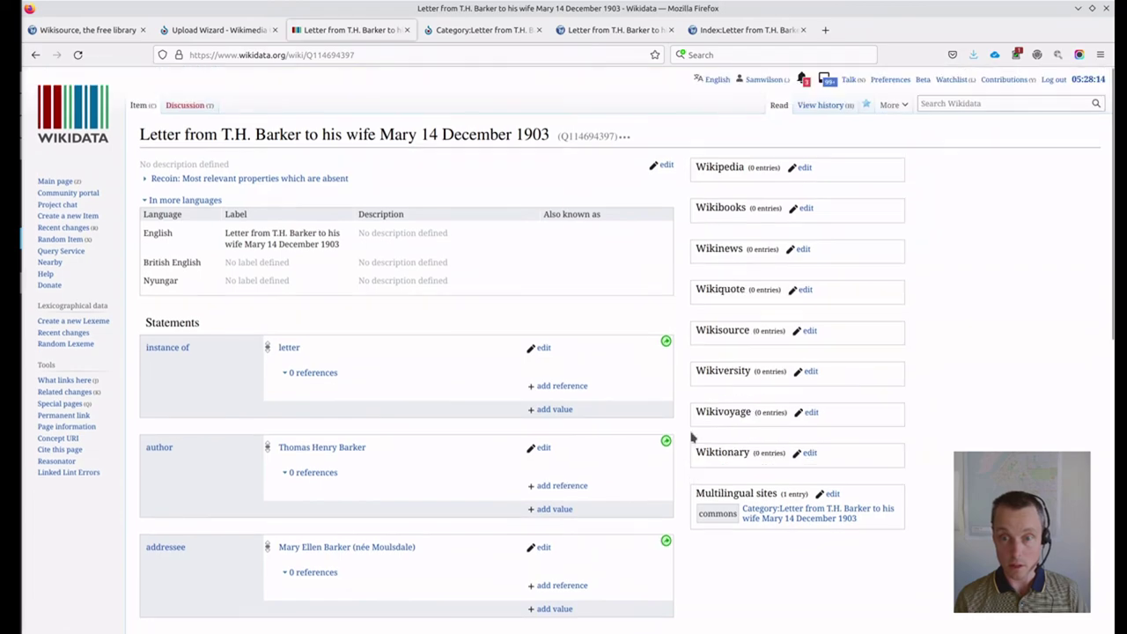
pyautogui.click(744, 30)
pyautogui.click(607, 30)
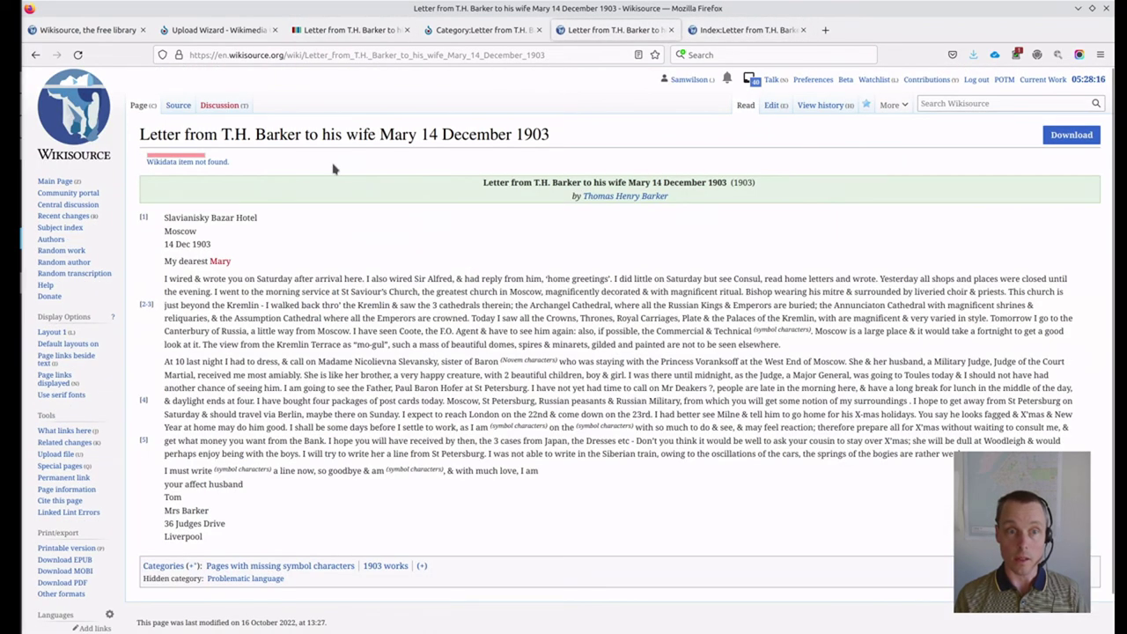
pyautogui.tripleClick(290, 127)
pyautogui.hotkey('ctrl', 'c')
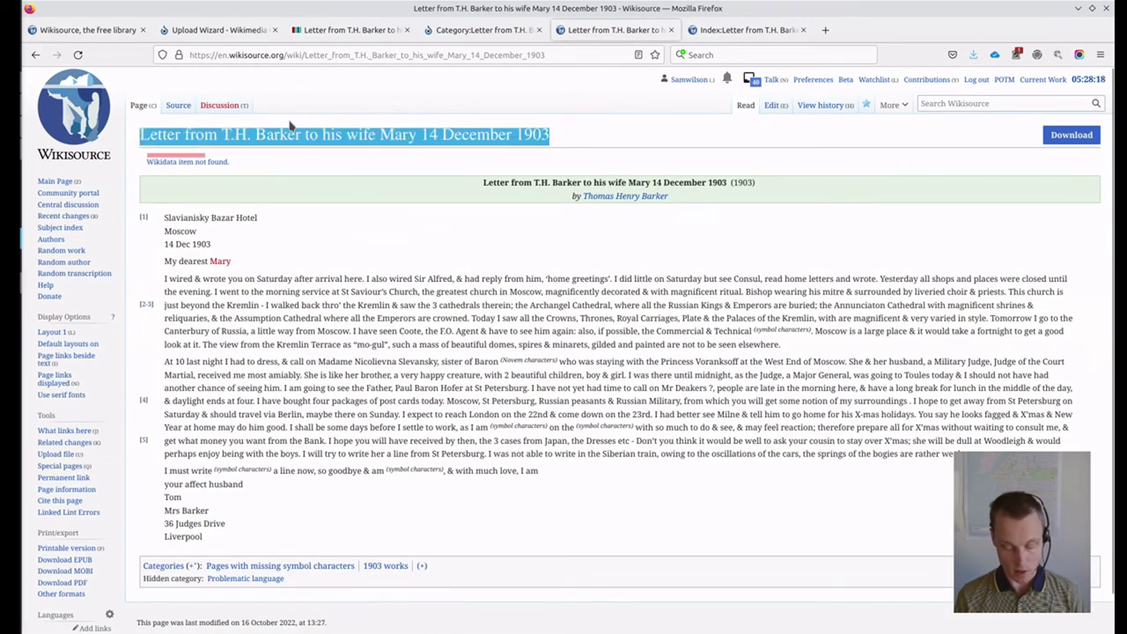
pyautogui.click(341, 30)
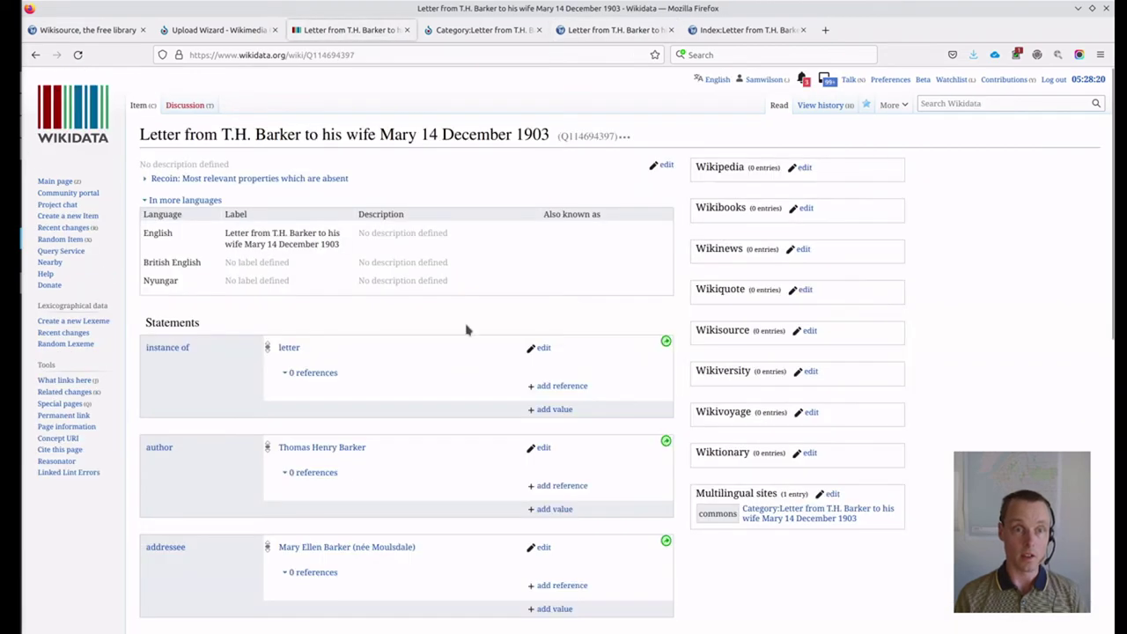
# Step: Add an English Wikisource sitelink to the 14 December letter, badged not proofread, and publish
pyautogui.click(808, 330)
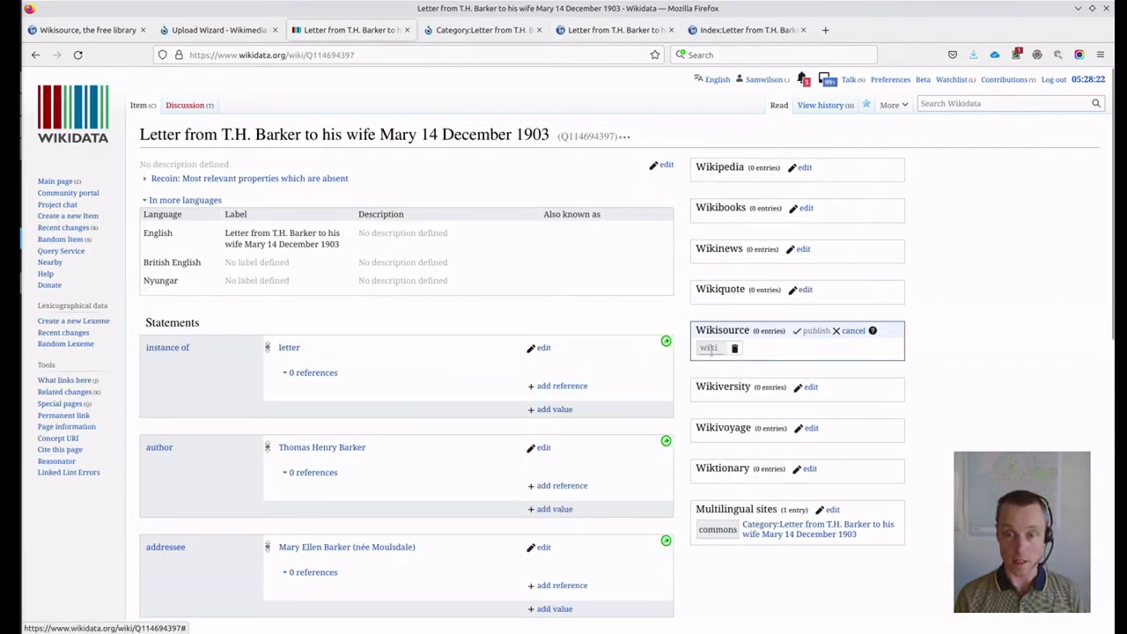
pyautogui.write('en')
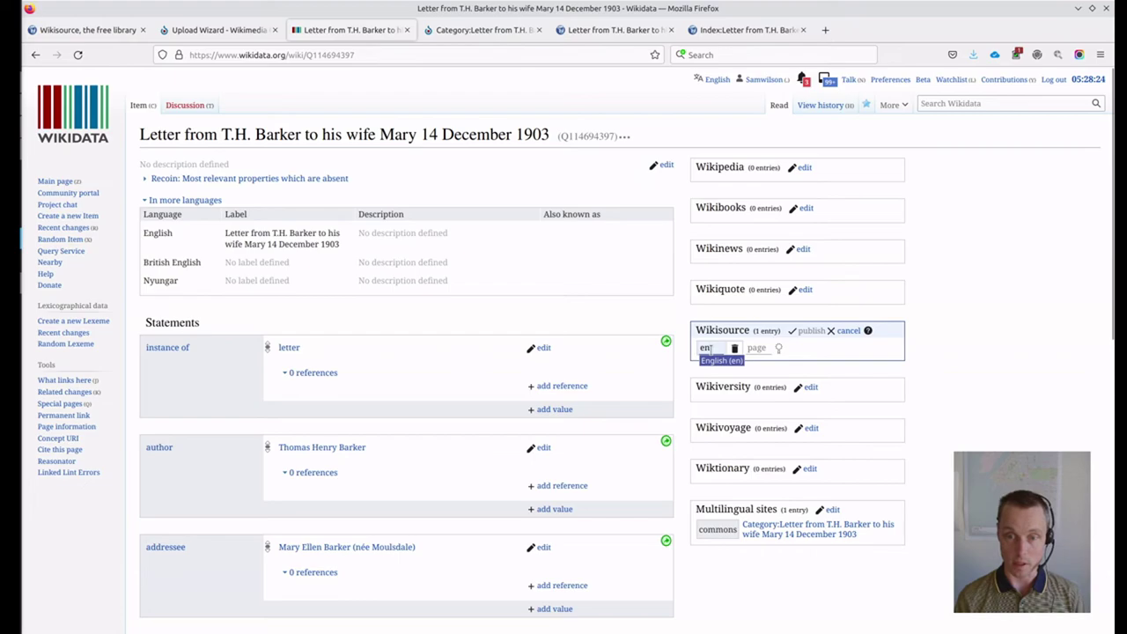
pyautogui.click(722, 361)
pyautogui.click(755, 348)
pyautogui.hotkey('ctrl', 'v')
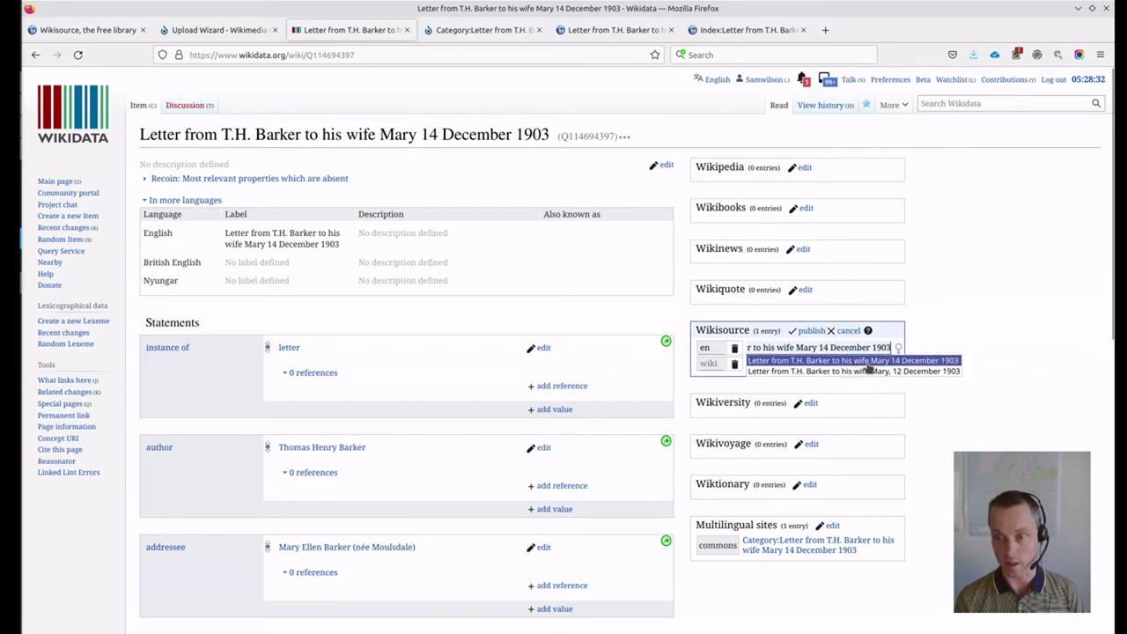
pyautogui.click(870, 361)
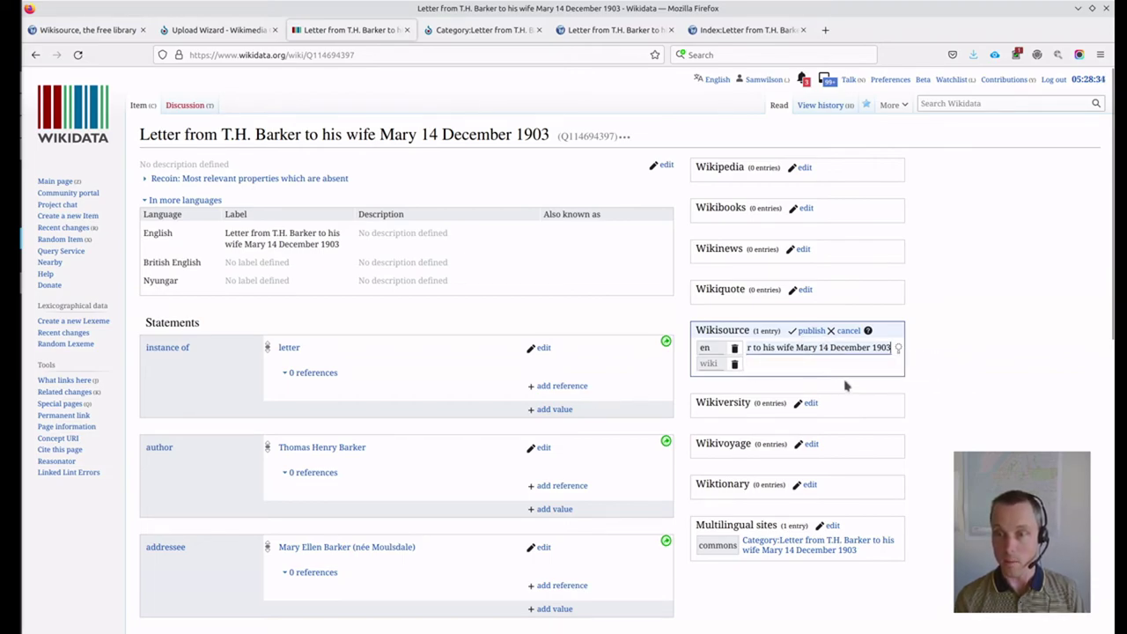
pyautogui.click(897, 349)
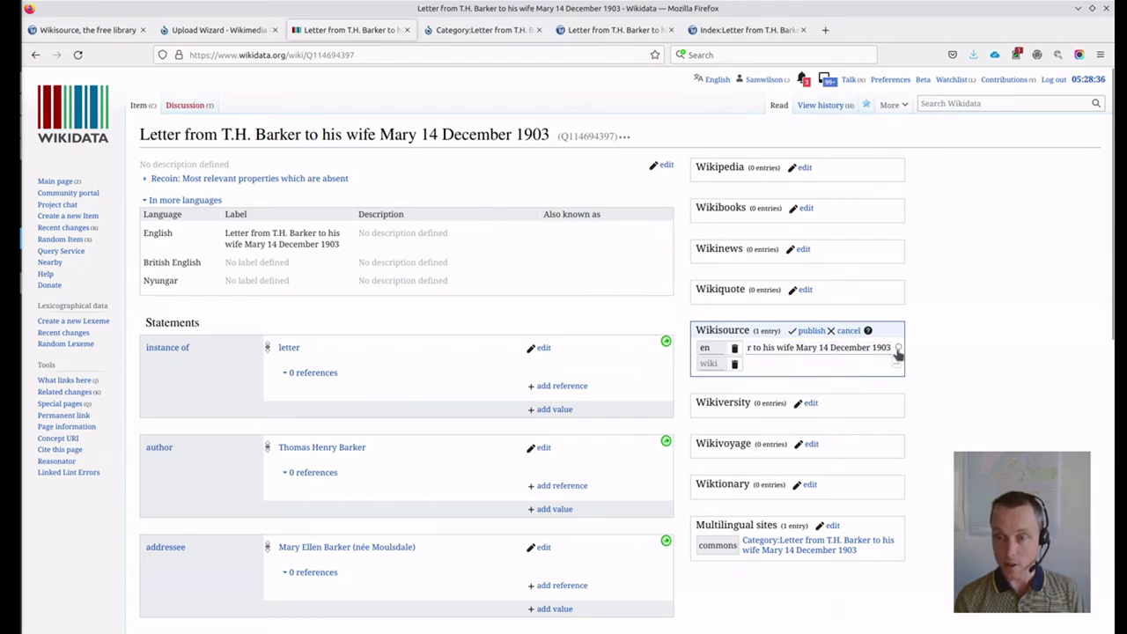
pyautogui.click(898, 348)
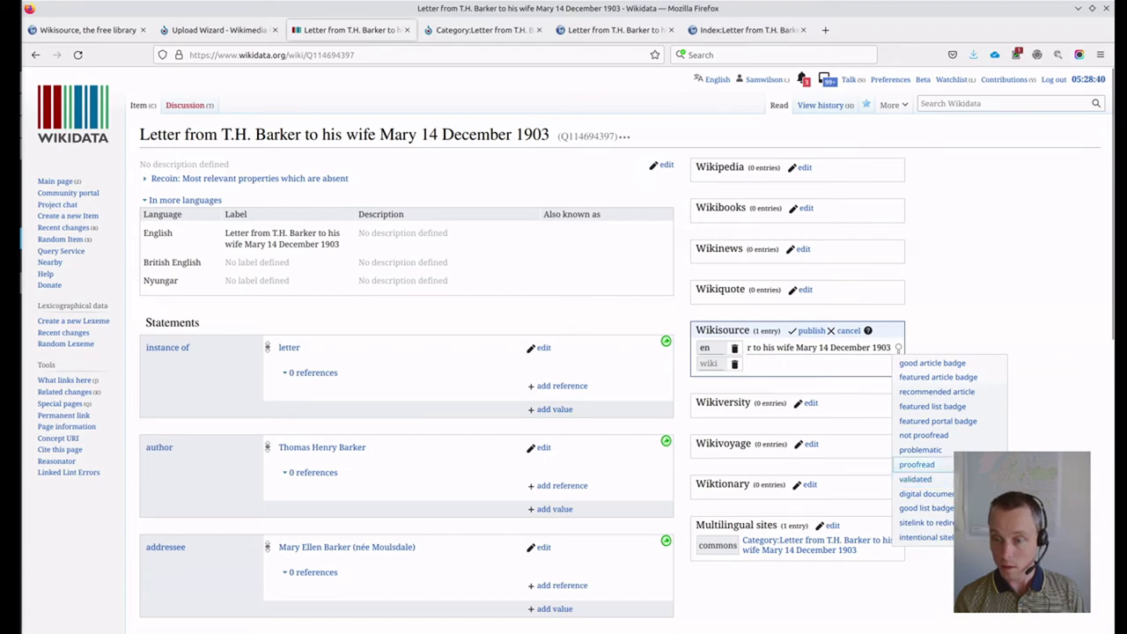
pyautogui.click(975, 436)
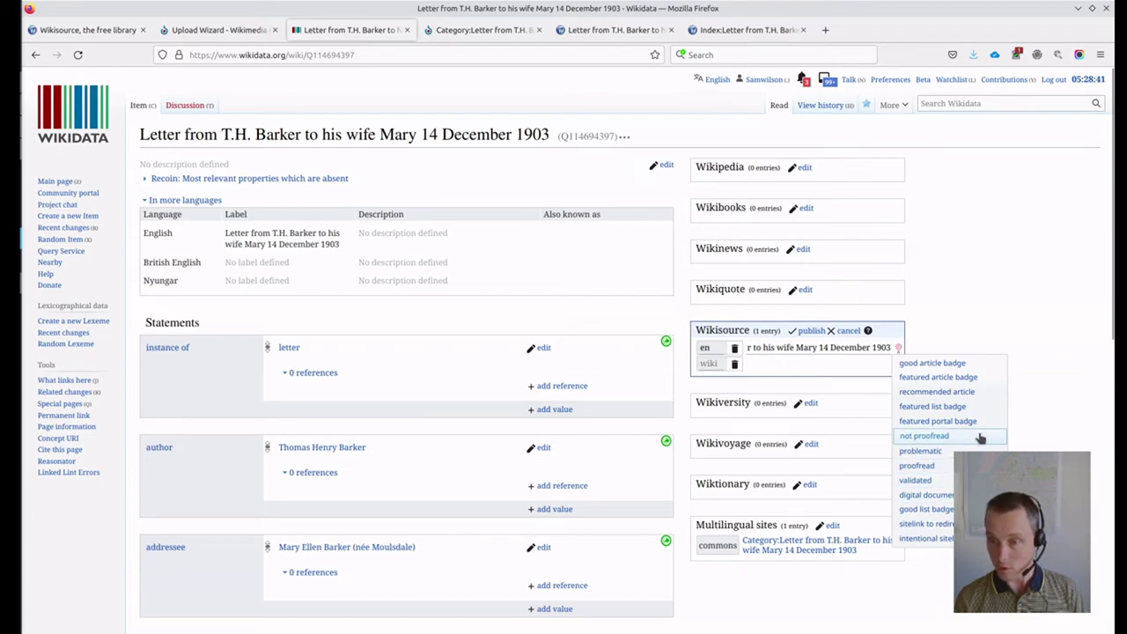
pyautogui.click(966, 331)
pyautogui.click(808, 331)
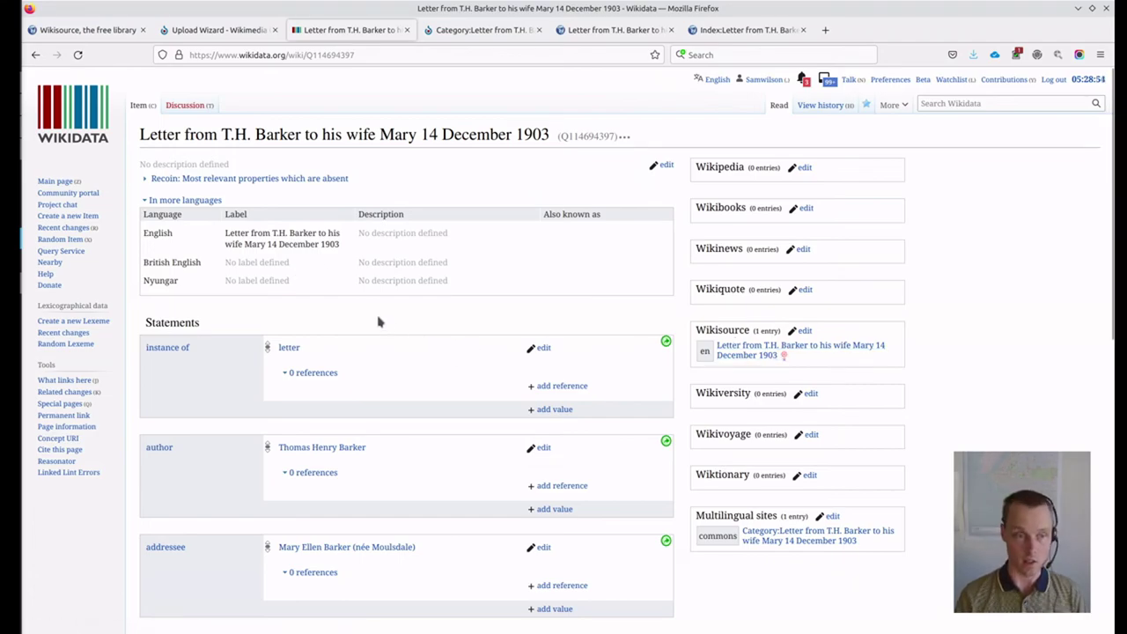
# Step: Open Thomas Henry Barker's author page in a new tab and copy the letter's page title
pyautogui.click(487, 32)
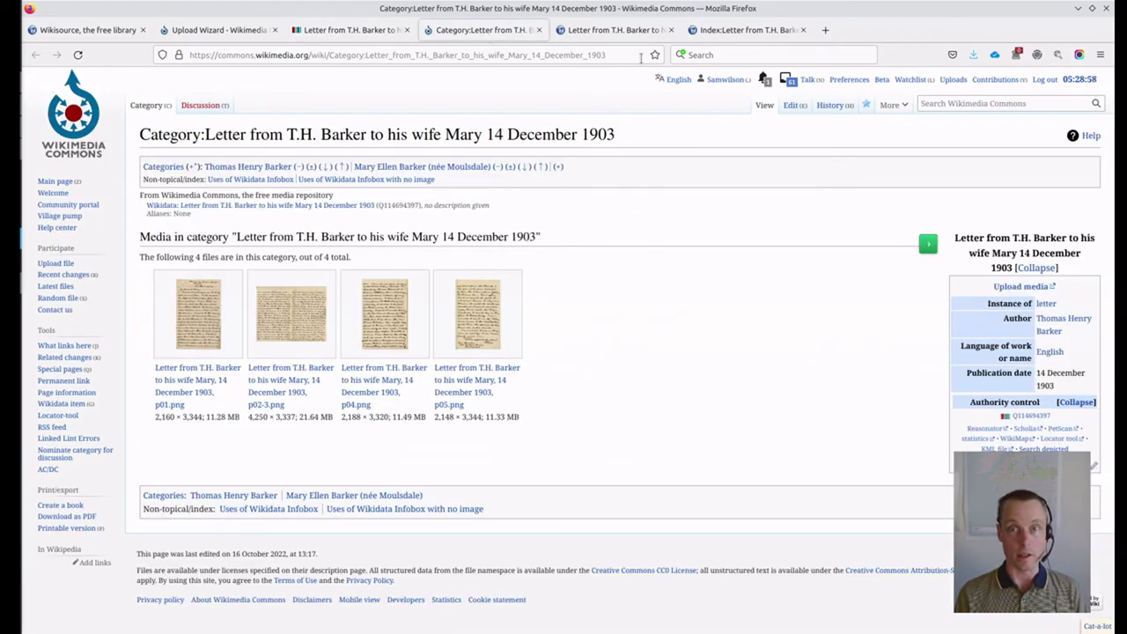
pyautogui.click(619, 28)
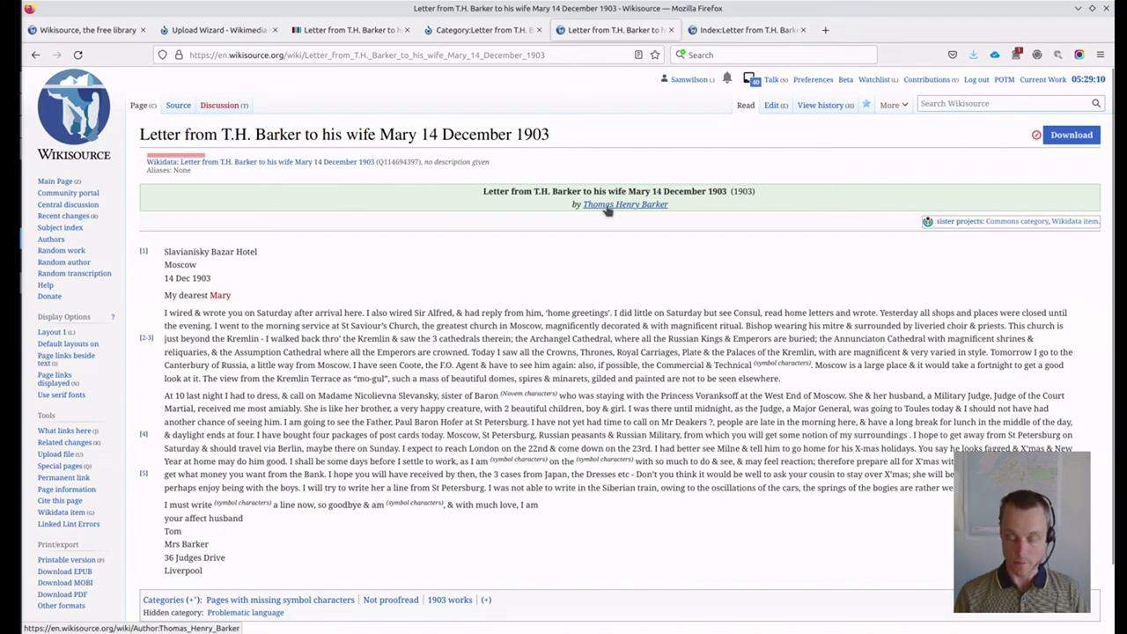
pyautogui.moveTo(606, 208); pyautogui.dragTo(728, 31)
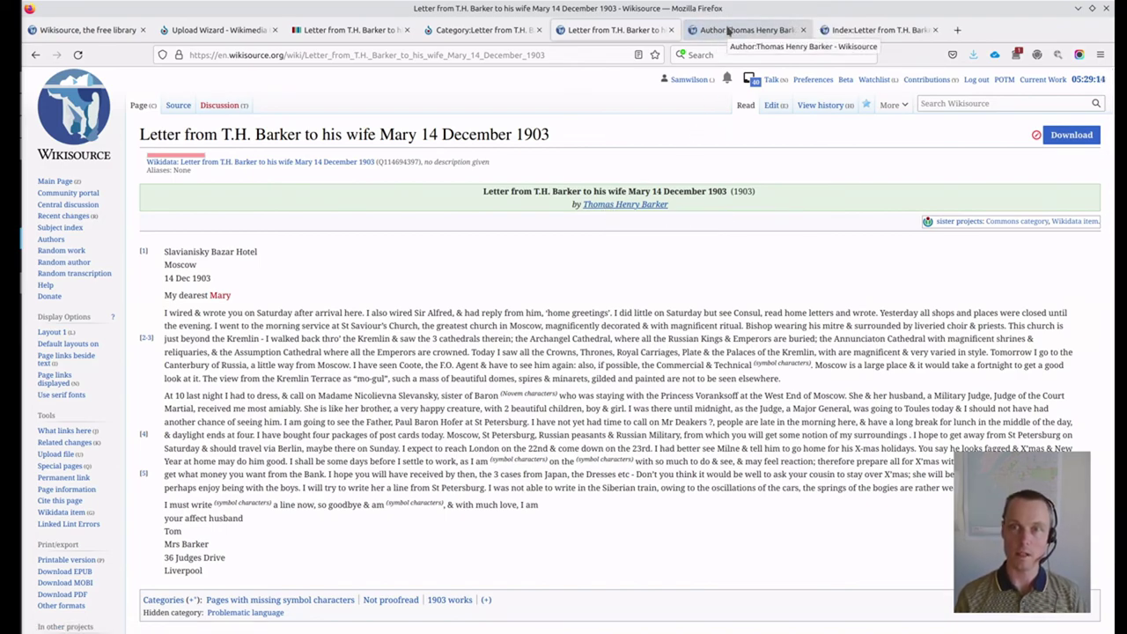
pyautogui.tripleClick(400, 132)
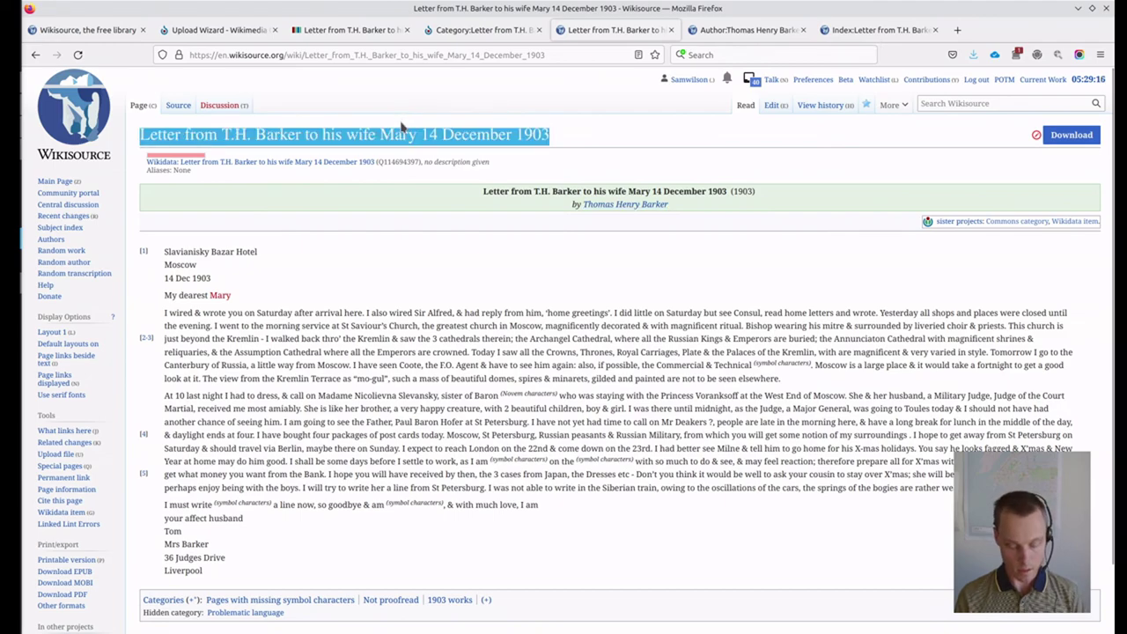
pyautogui.click(747, 30)
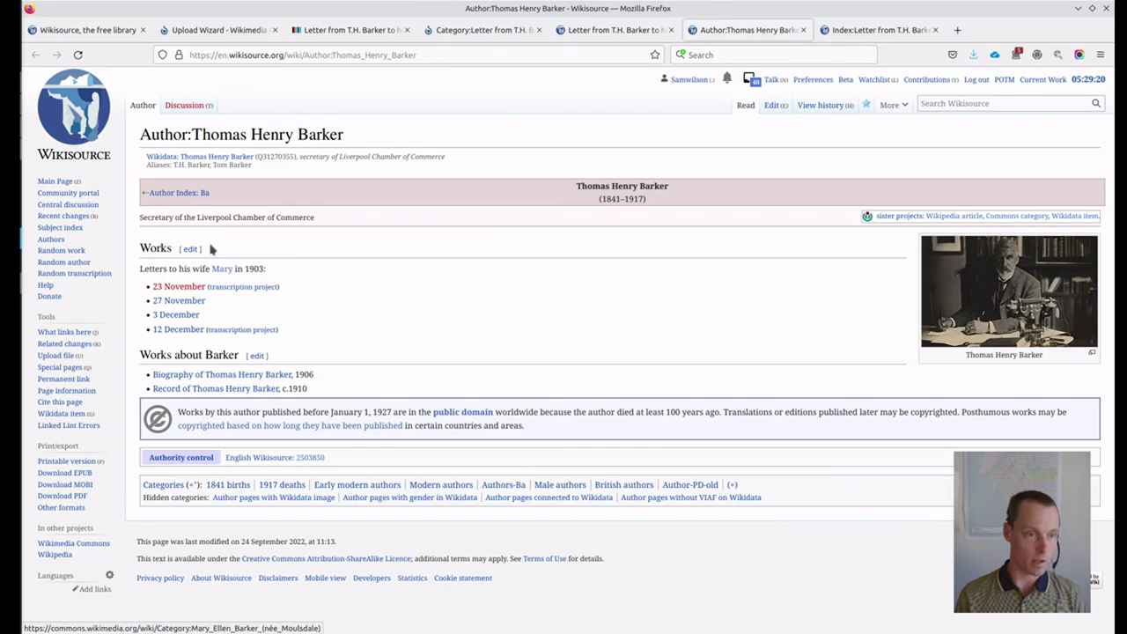
# Step: Add a Works entry linking the letter as '14 December' followed by {{small scan link}}
pyautogui.click(190, 250)
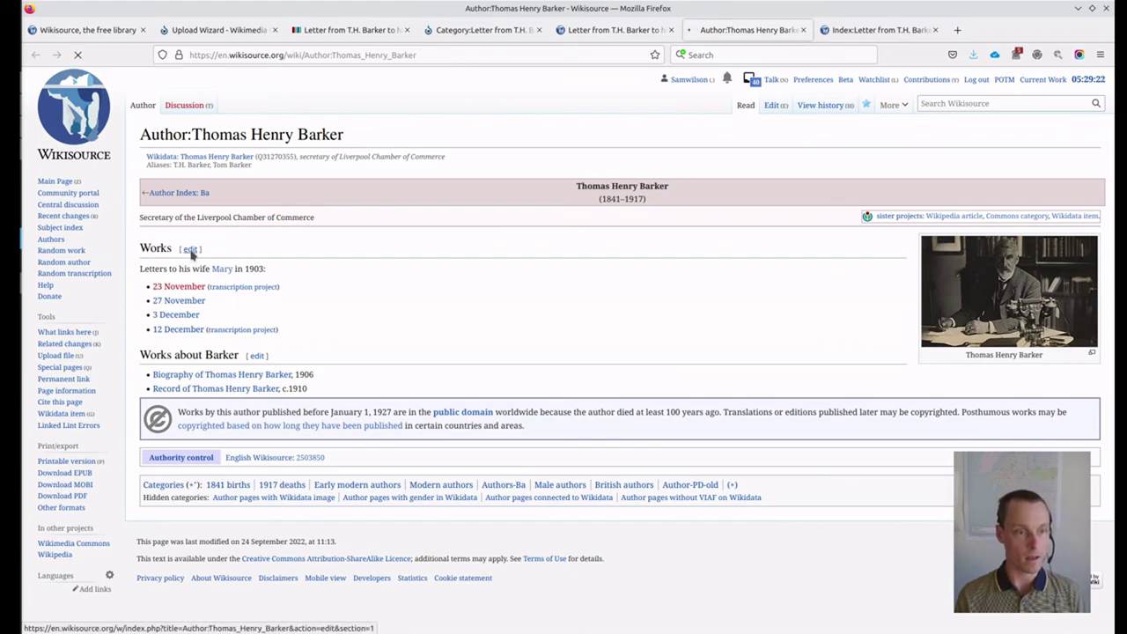
pyautogui.click(339, 373)
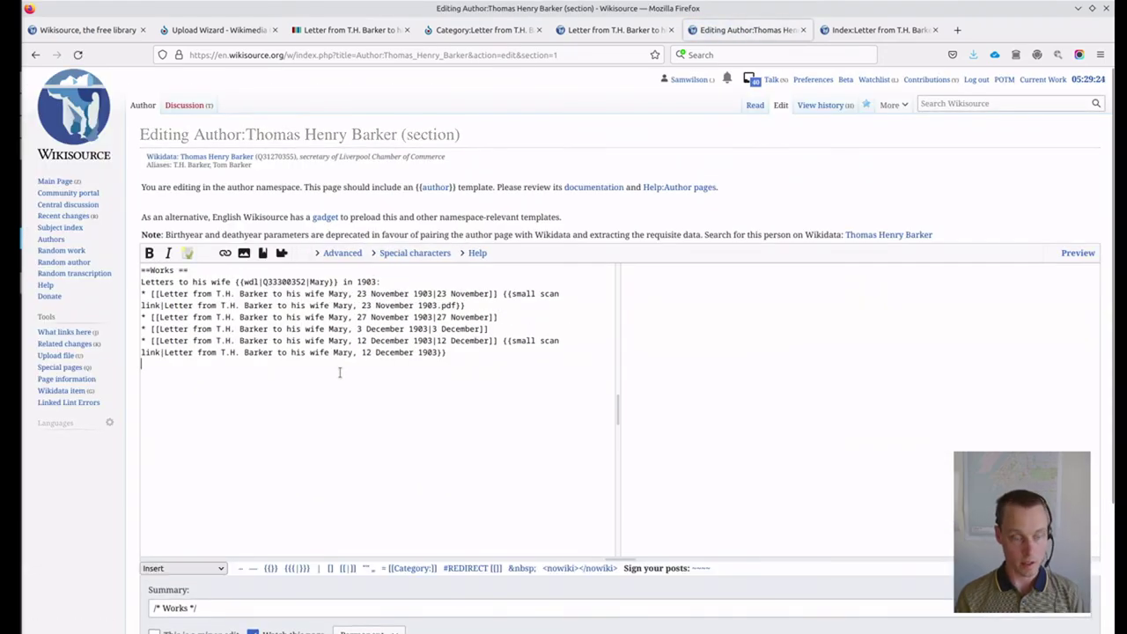
pyautogui.write('* [[')
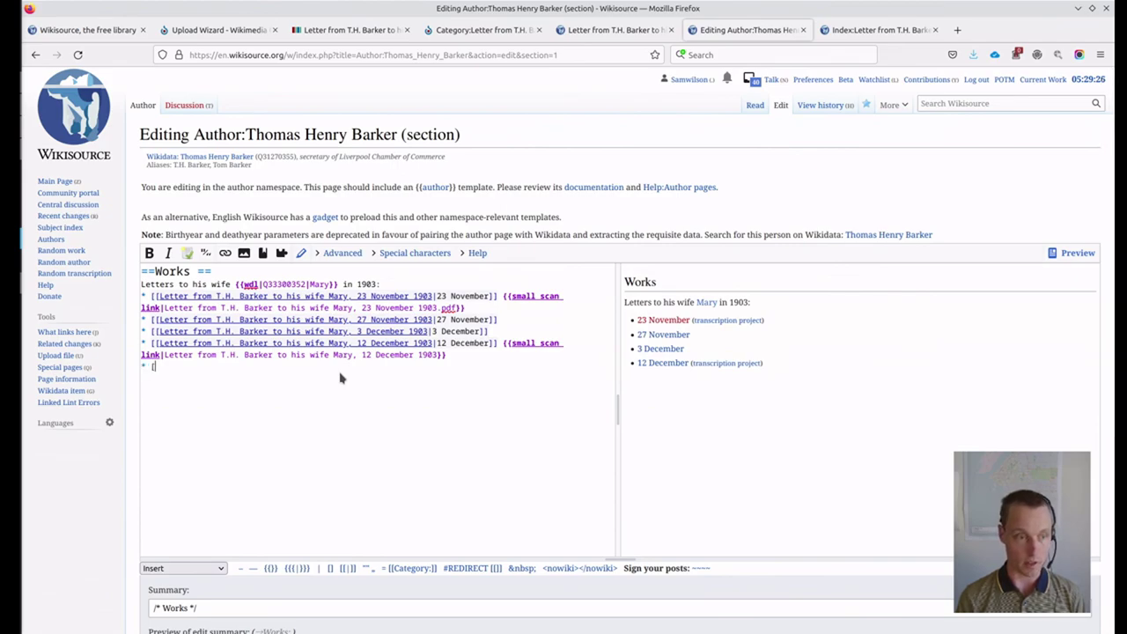
pyautogui.write('Letter from T.H. Barker to his wife Mary, 14 December 1903')
pyautogui.write(']]')
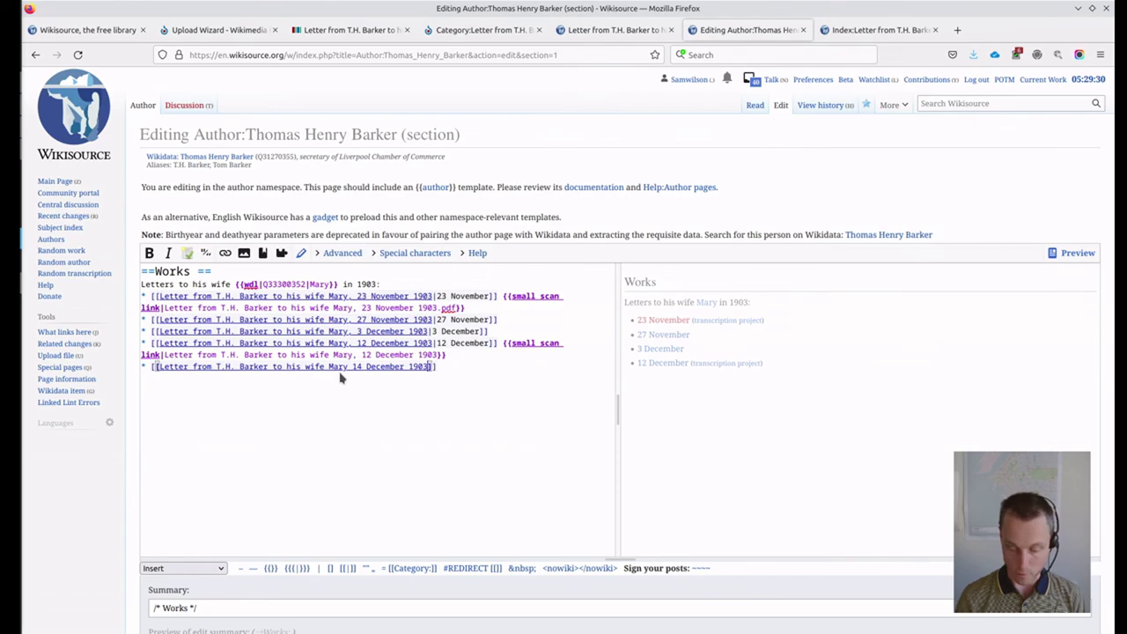
pyautogui.write('|14 December')
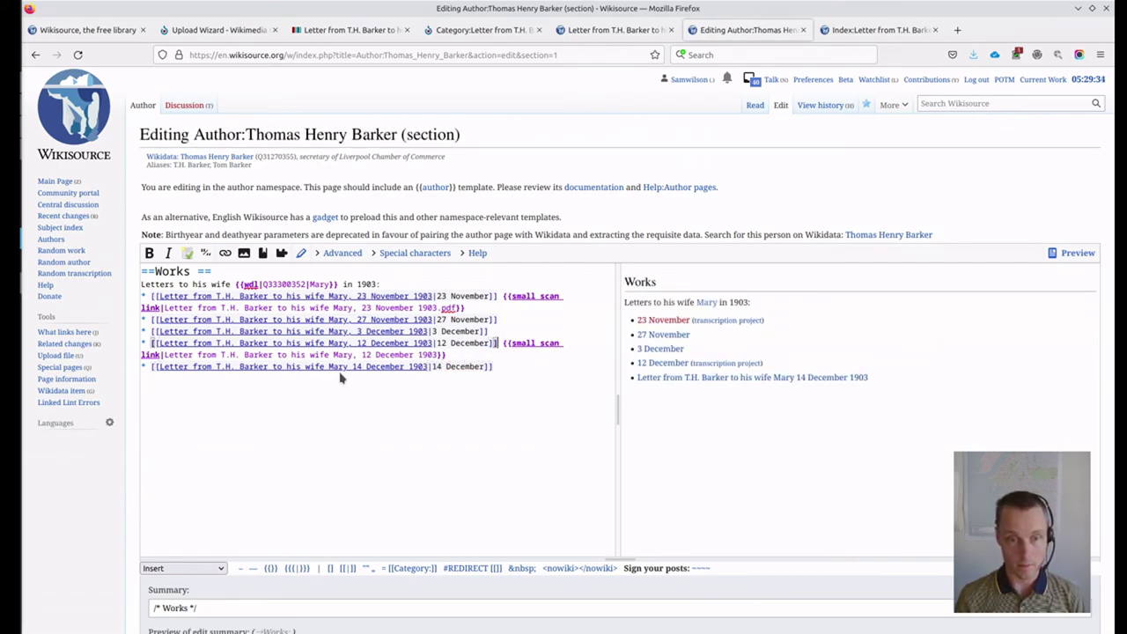
pyautogui.press('End')
pyautogui.write('{{sma')
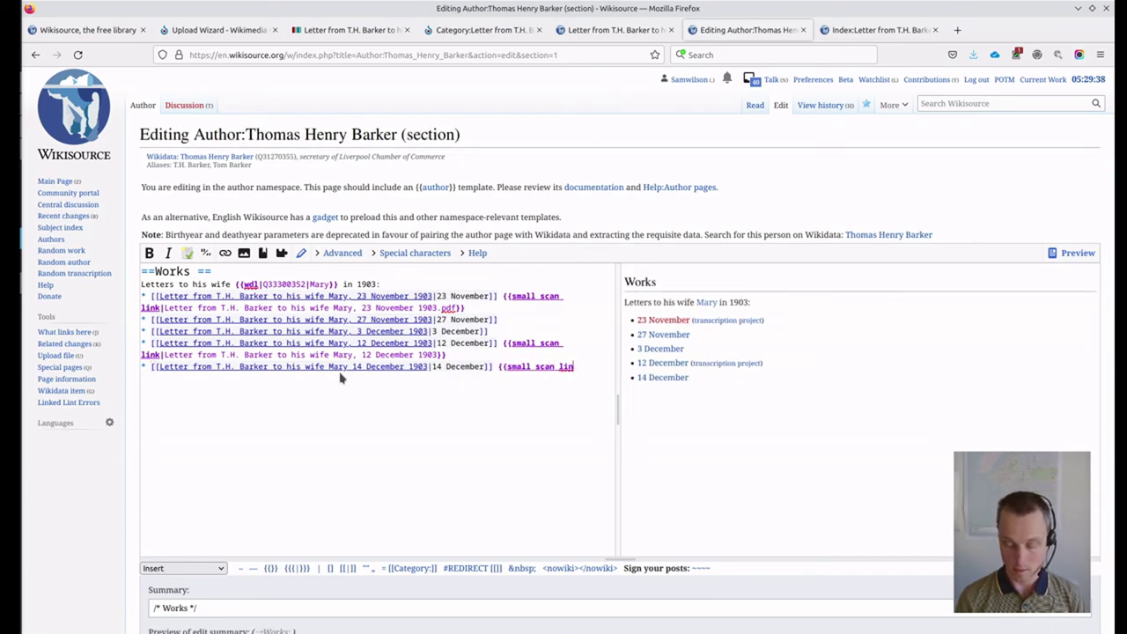
pyautogui.write('ll scan link}}')
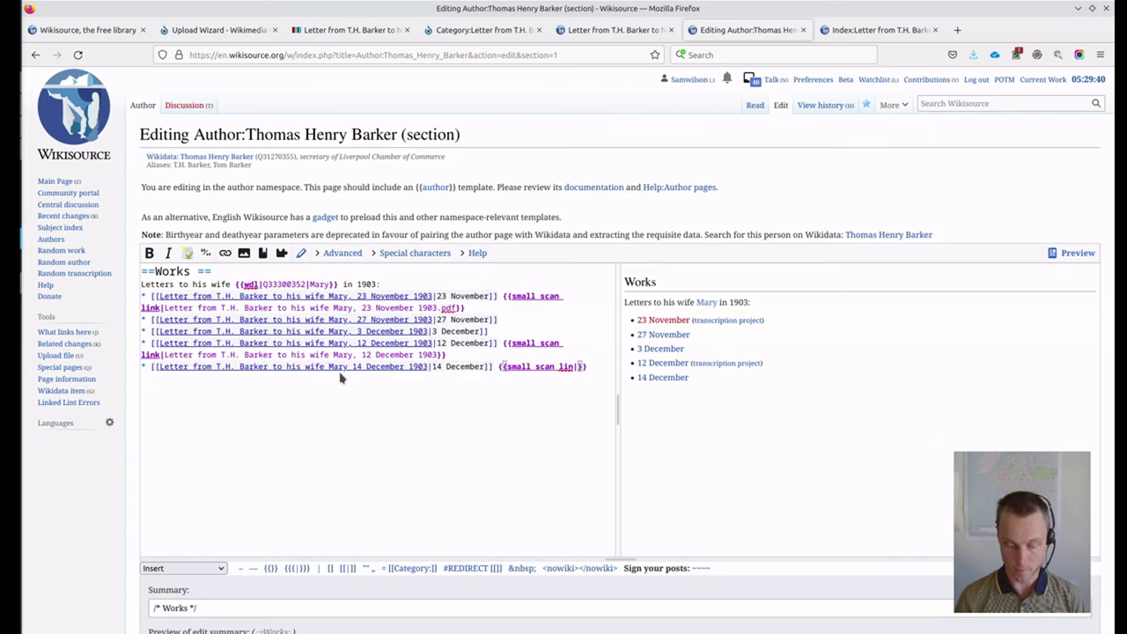
pyautogui.write('k')
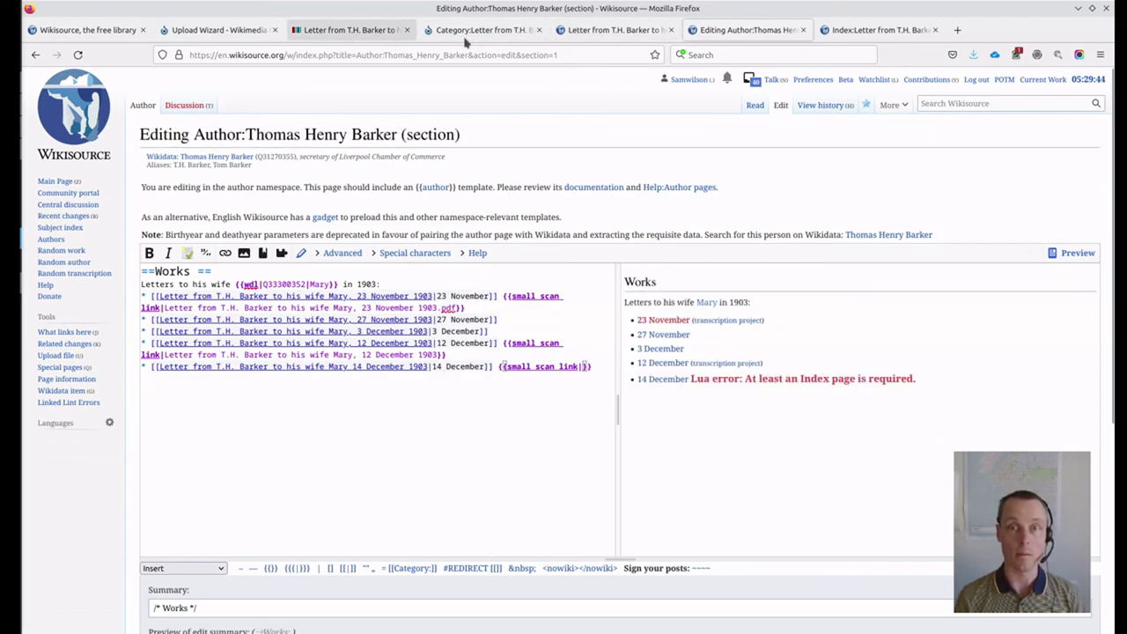
# Step: Fill the scan link with the letter's Index page title, without the Index: prefix
pyautogui.click(577, 32)
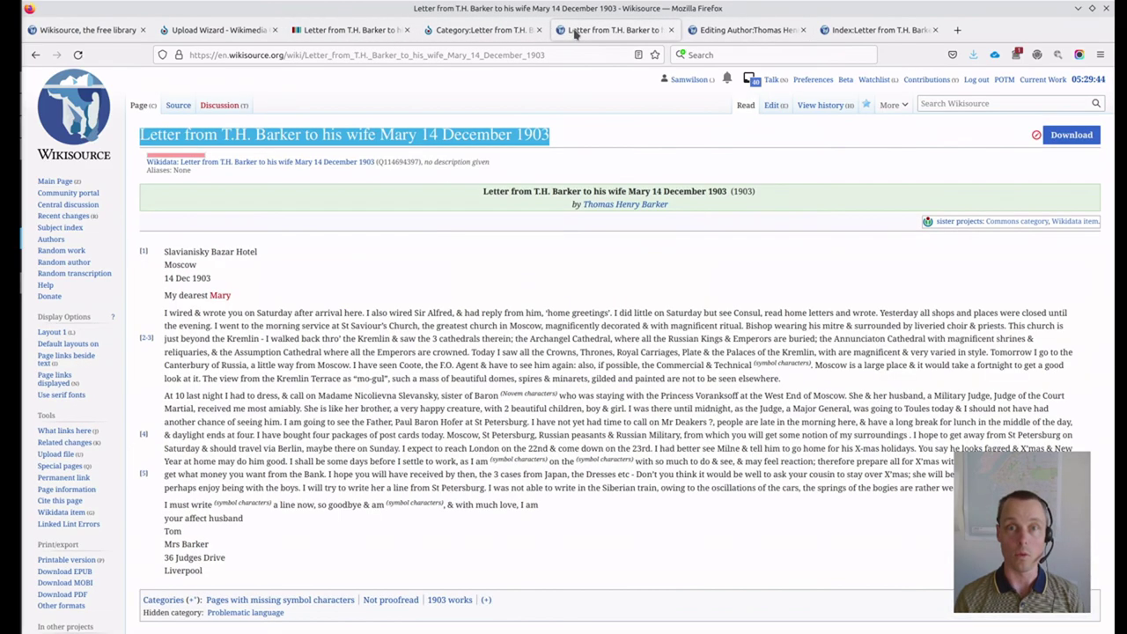
pyautogui.middleClick(177, 105)
pyautogui.click(768, 30)
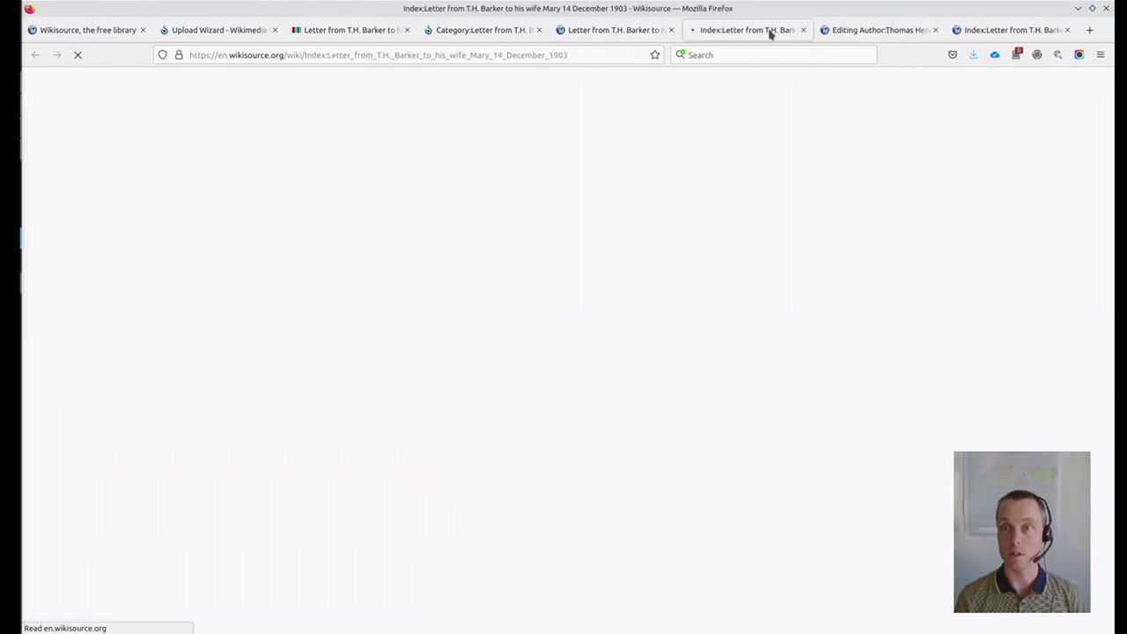
pyautogui.tripleClick(249, 137)
pyautogui.hotkey('ctrl', 'c')
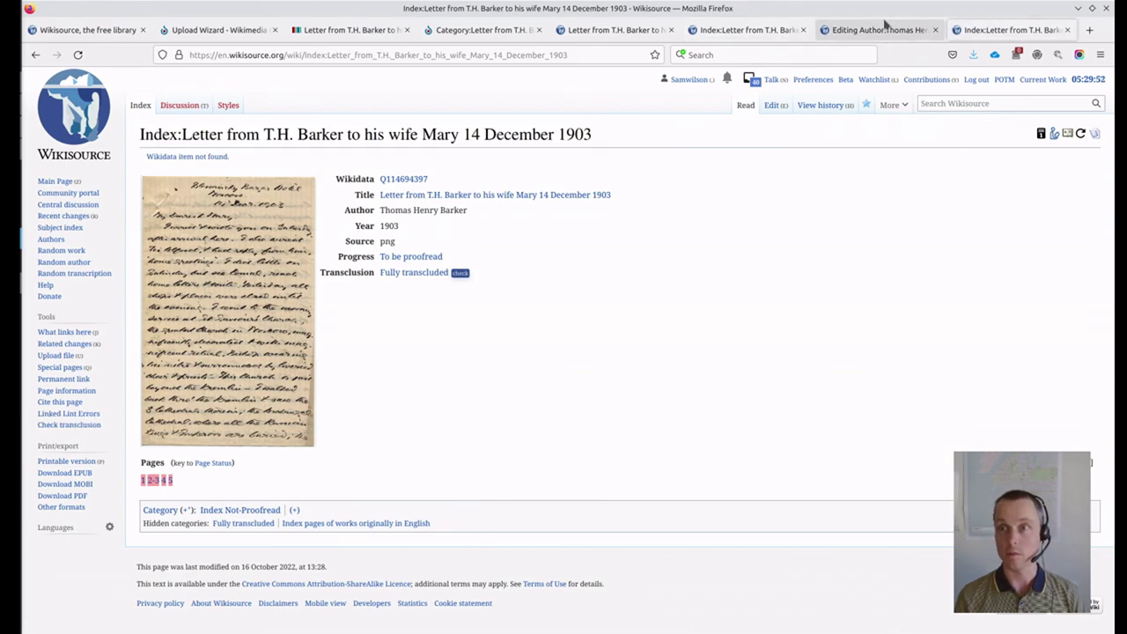
pyautogui.click(881, 30)
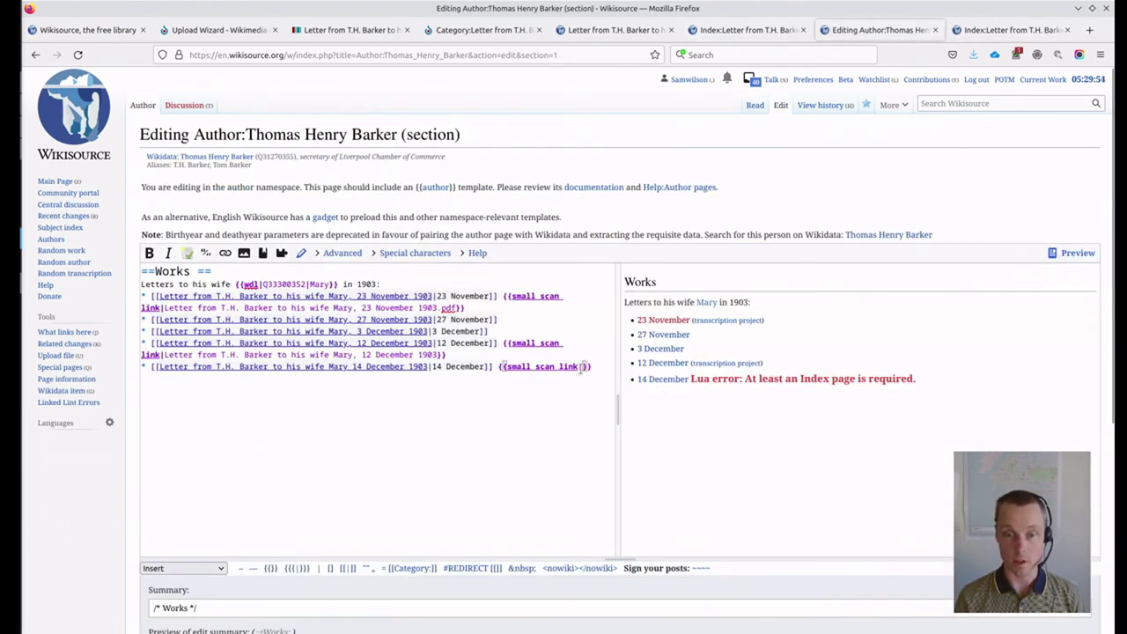
pyautogui.hotkey('ctrl', 'v')
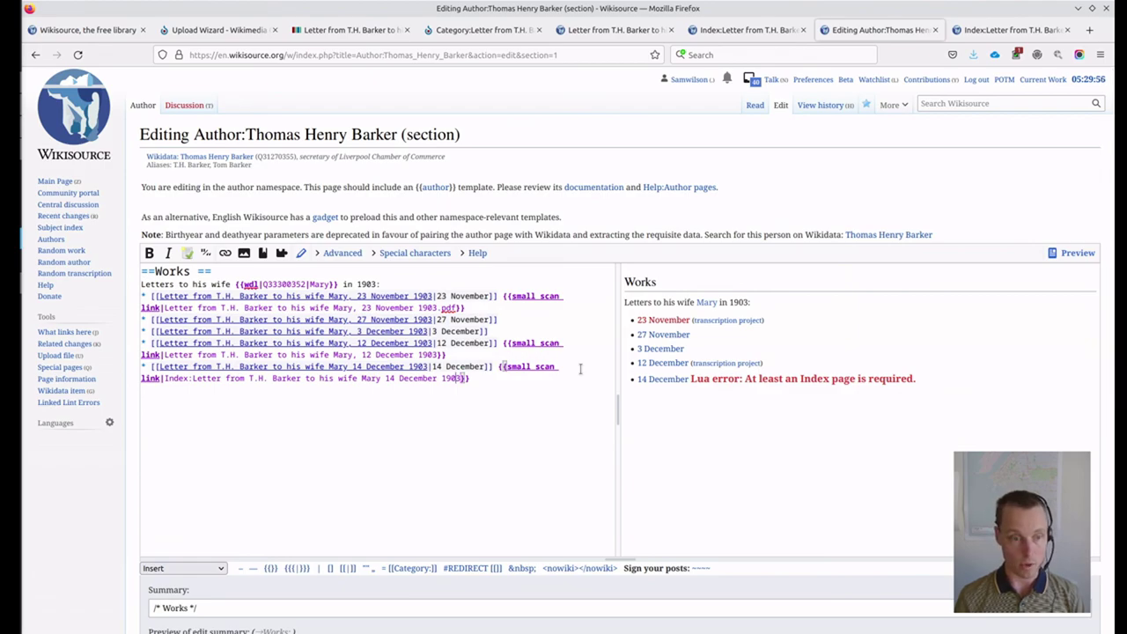
pyautogui.press('BackSpace')
pyautogui.press('BackSpace')
pyautogui.press('BackSpace')
pyautogui.press('BackSpace')
pyautogui.press('BackSpace')
pyautogui.press('BackSpace')
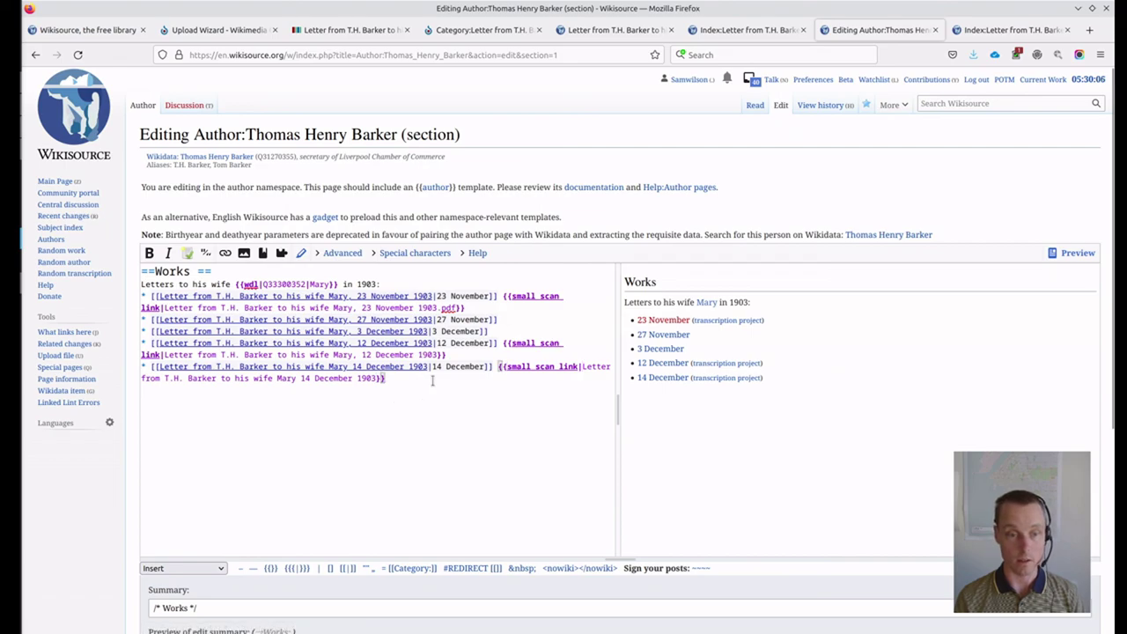
# Step: Publish the author page with summary 'add new letter' and follow the new 14 December link
pyautogui.scroll(-2, 132, 509)
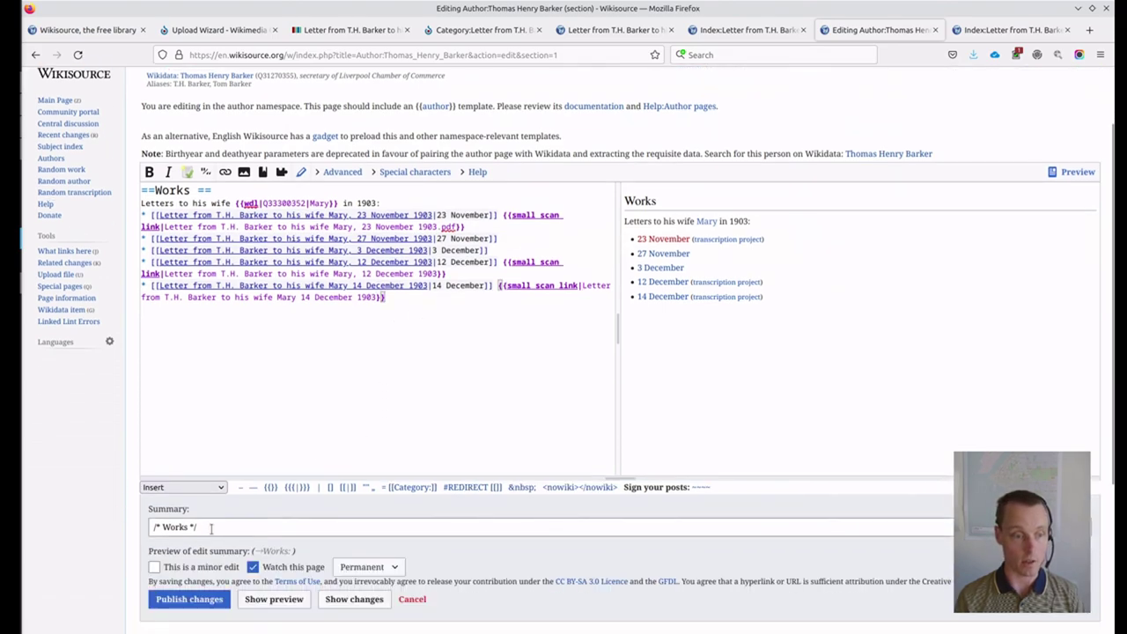
pyautogui.click(213, 528)
pyautogui.write('add new letter')
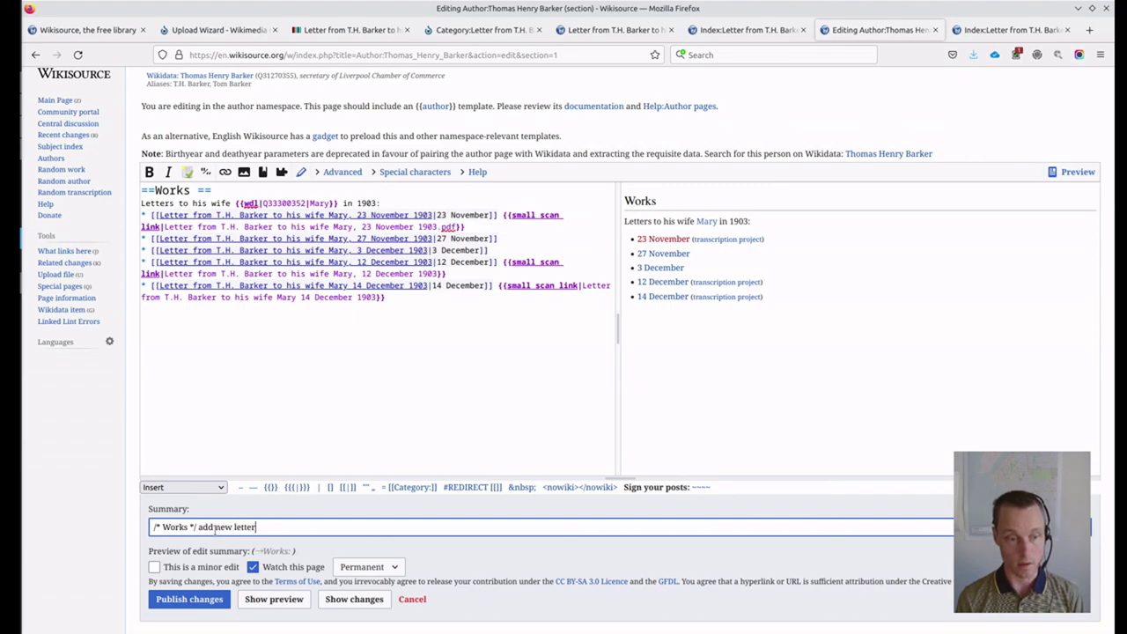
pyautogui.press('Return')
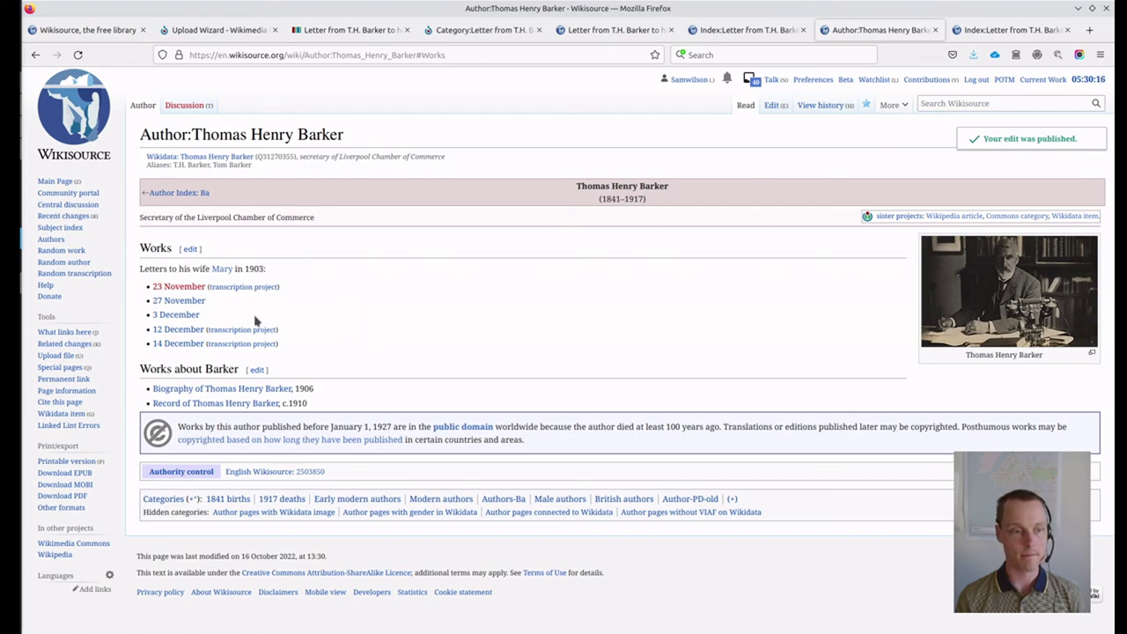
pyautogui.click(178, 343)
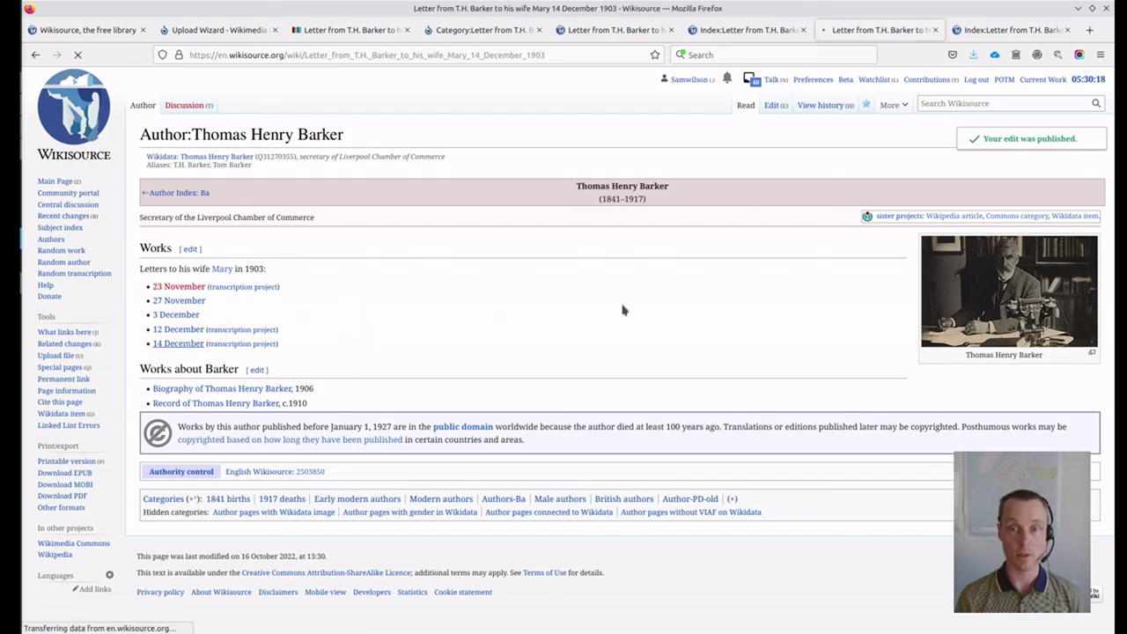